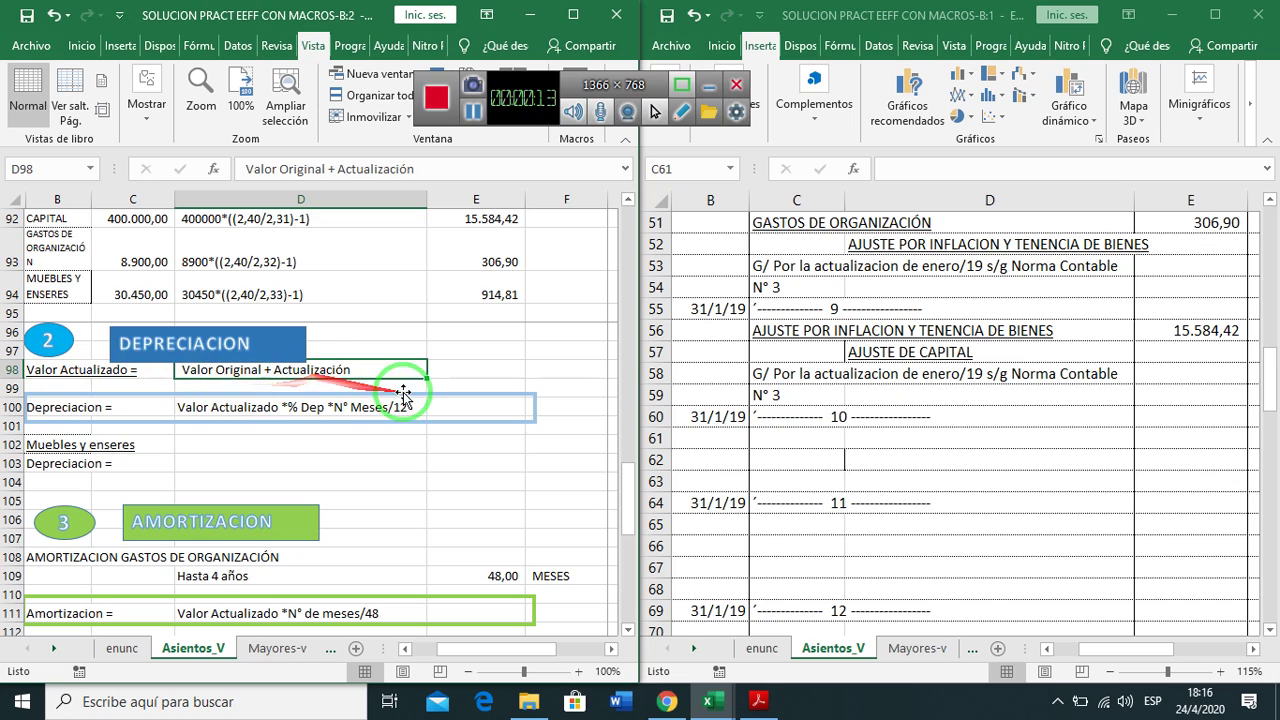
Enter "Metodo Linea Recta" in E100, beside the depreciation formula
left_click(36, 407)
left_click(190, 407)
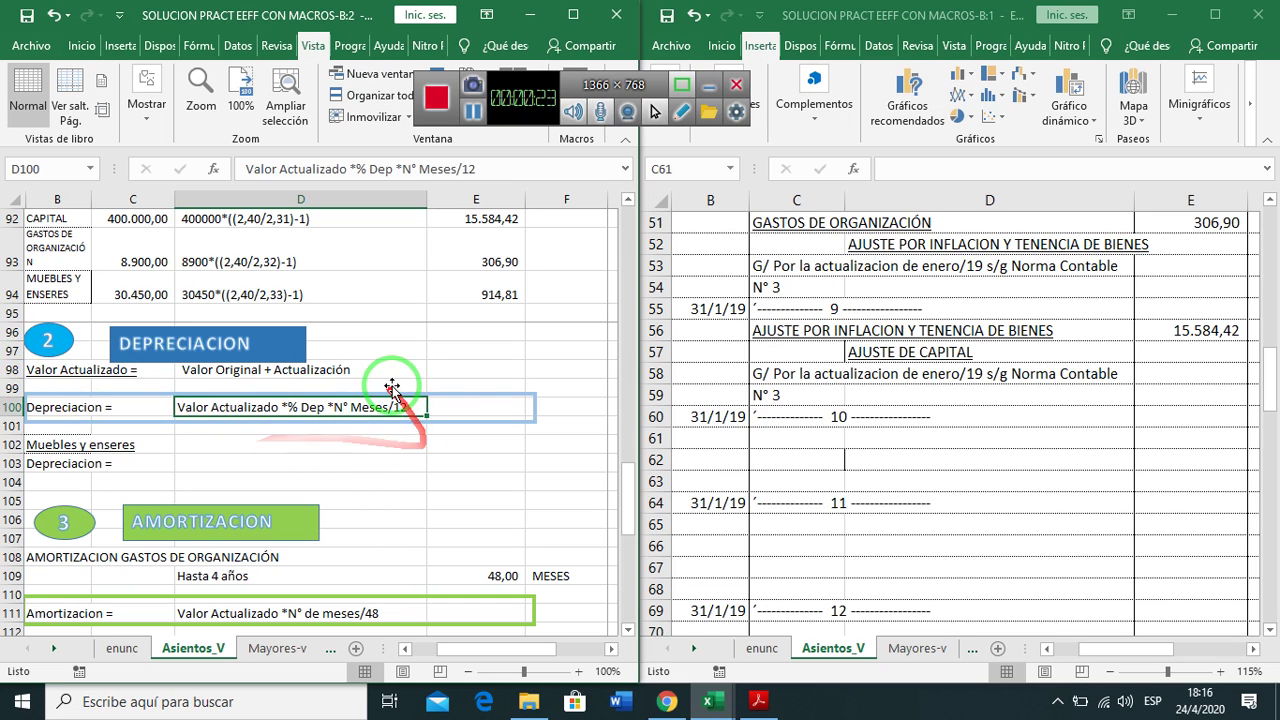
left_click(510, 405)
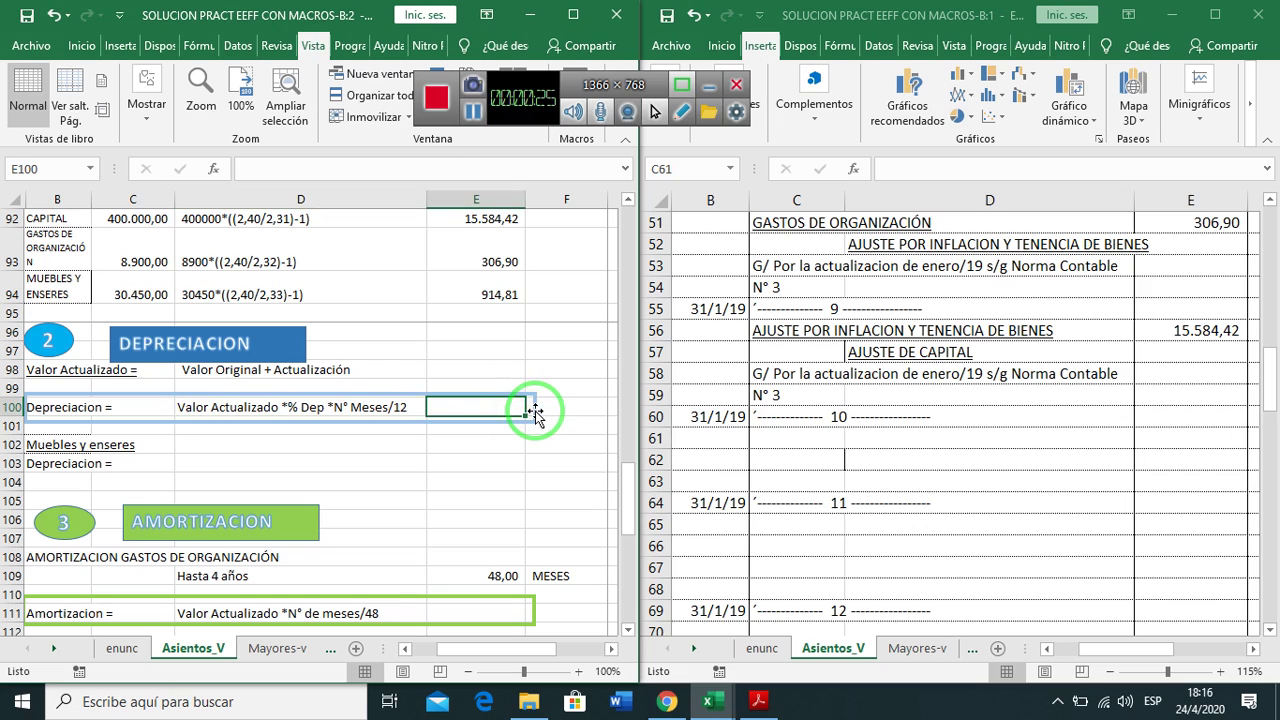
type("liNEA")
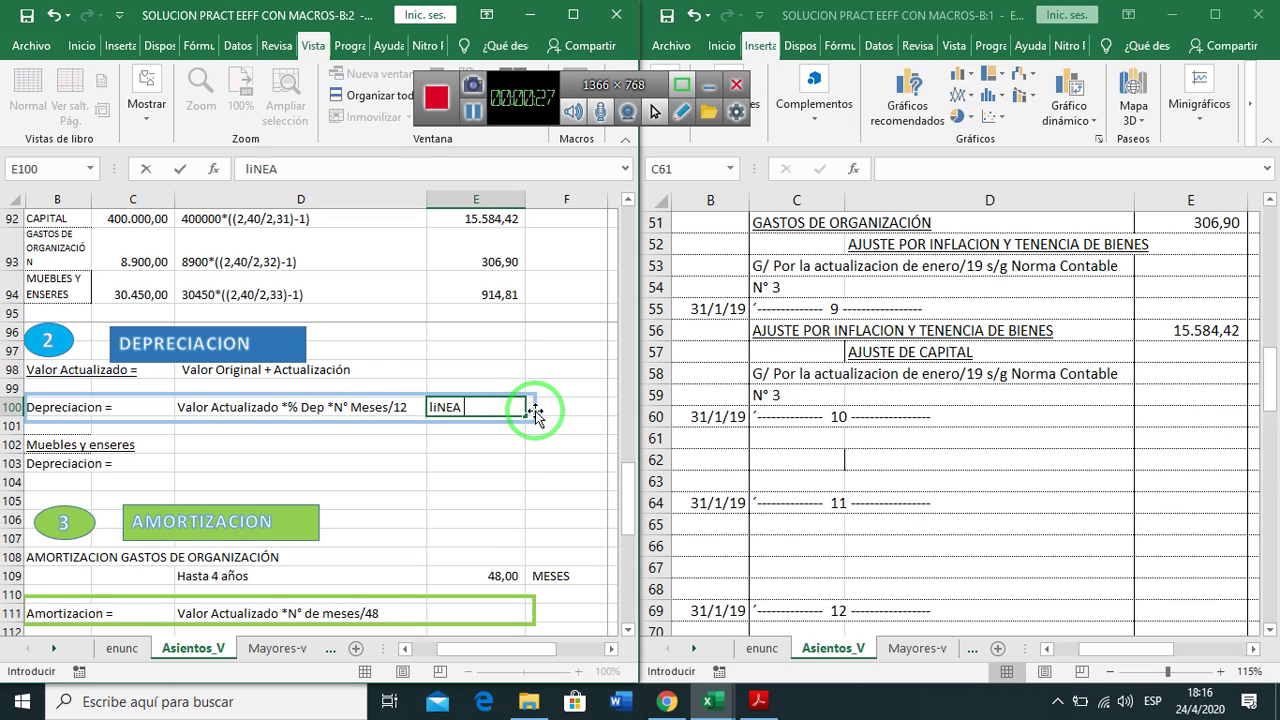
key("BackSpace")
key("BackSpace")
key("BackSpace")
key("BackSpace")
key("BackSpace")
type("mETODO")
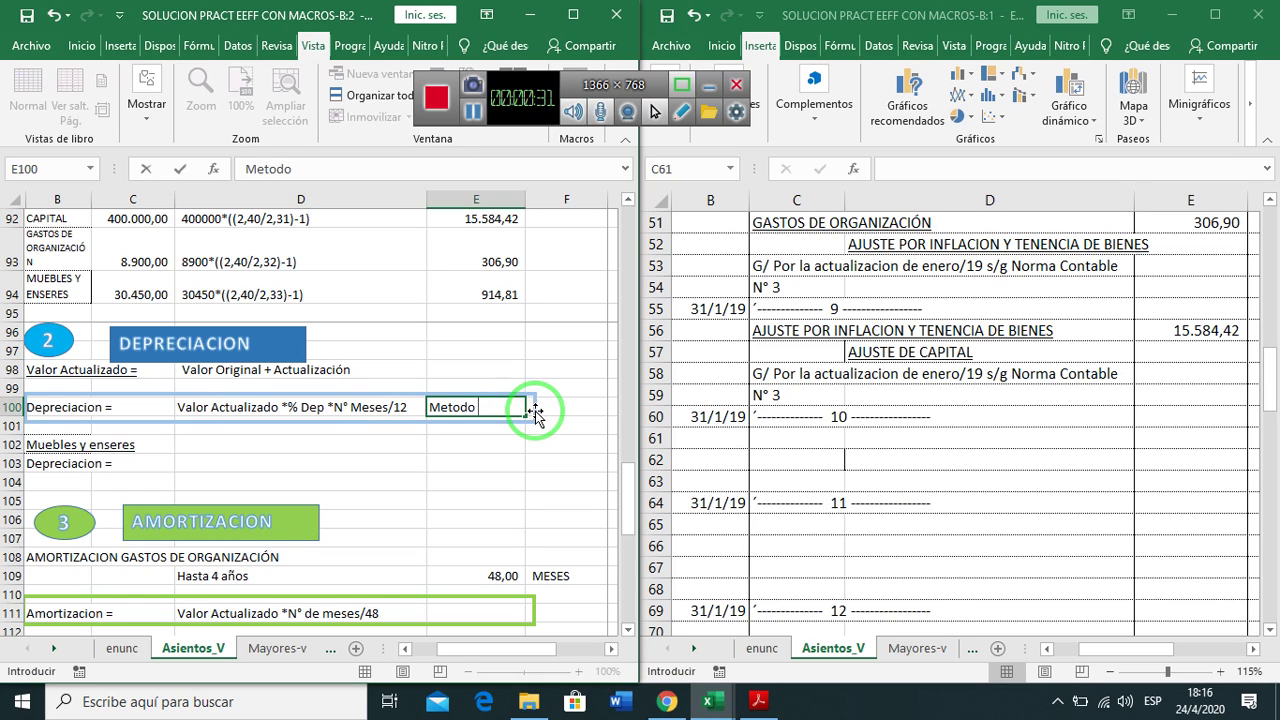
type(" Linea Recta")
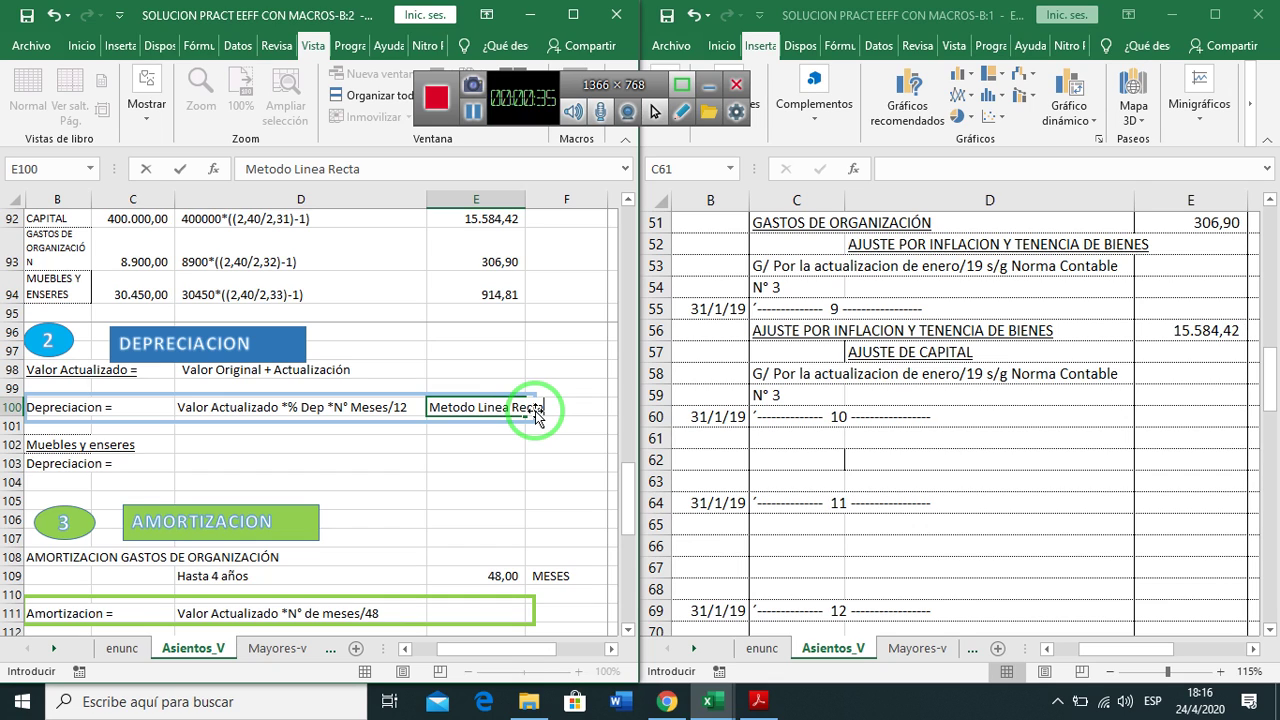
left_click(535, 411)
key("Right")
key("Left")
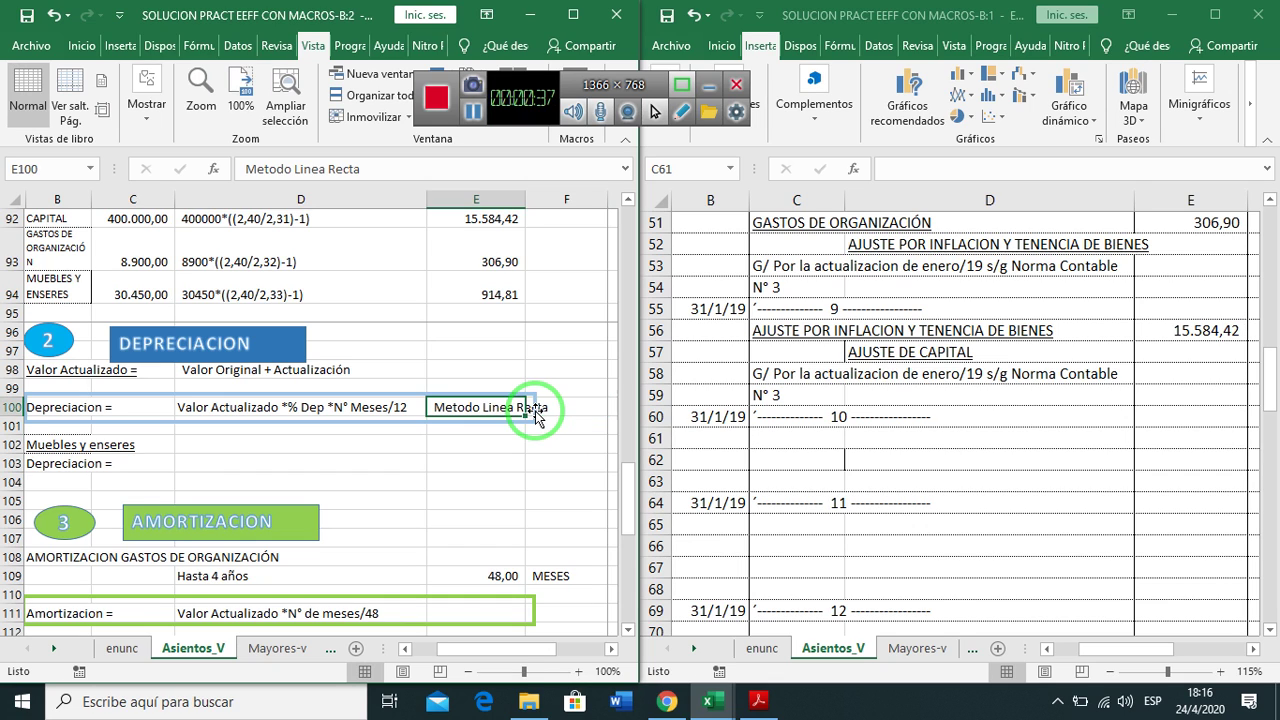
Add the reference "DS 24051" in F100, next to the depreciation method note
key("Right")
scroll(535, 410, "right", 1)
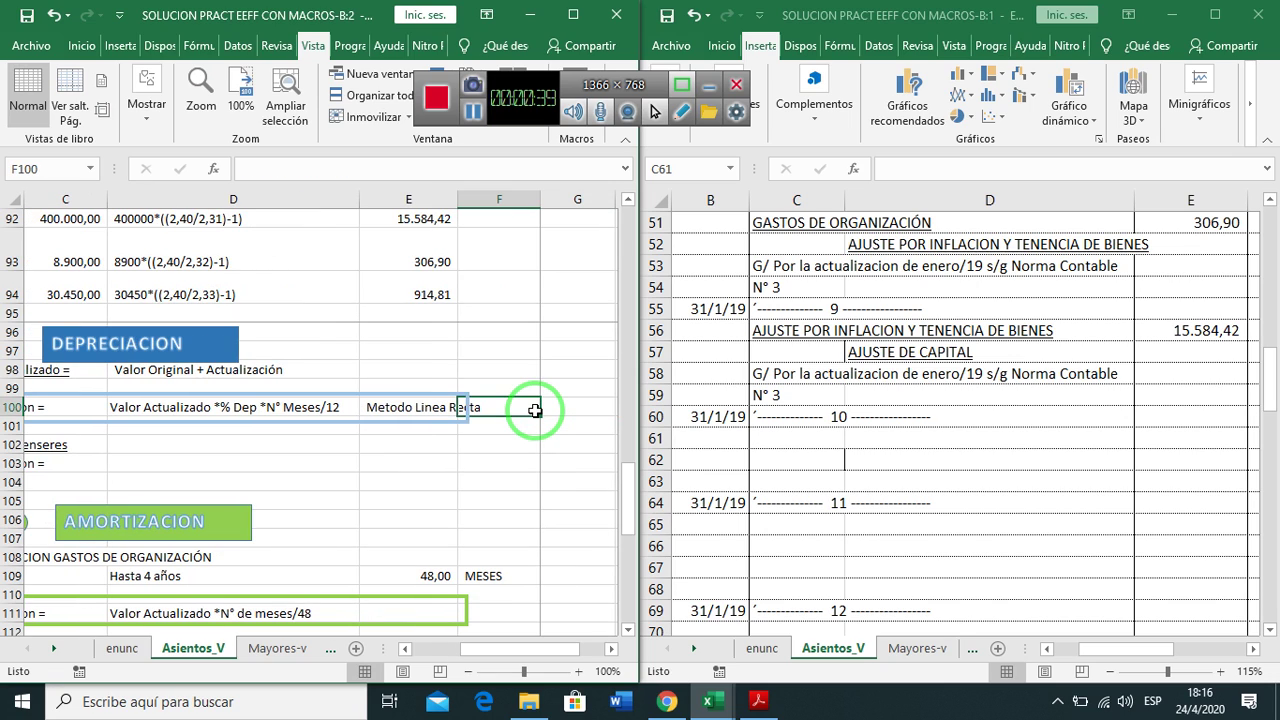
type("DS 24051")
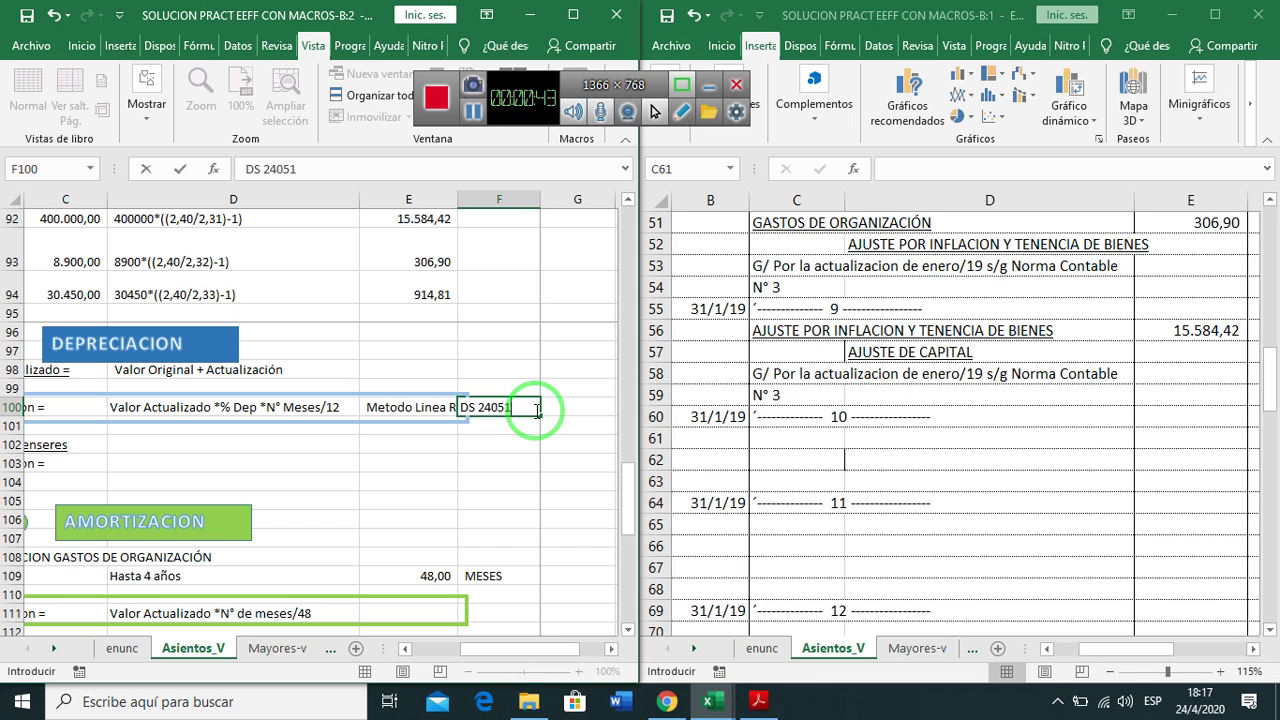
key("Return")
key("Left")
key("Left")
key("Left")
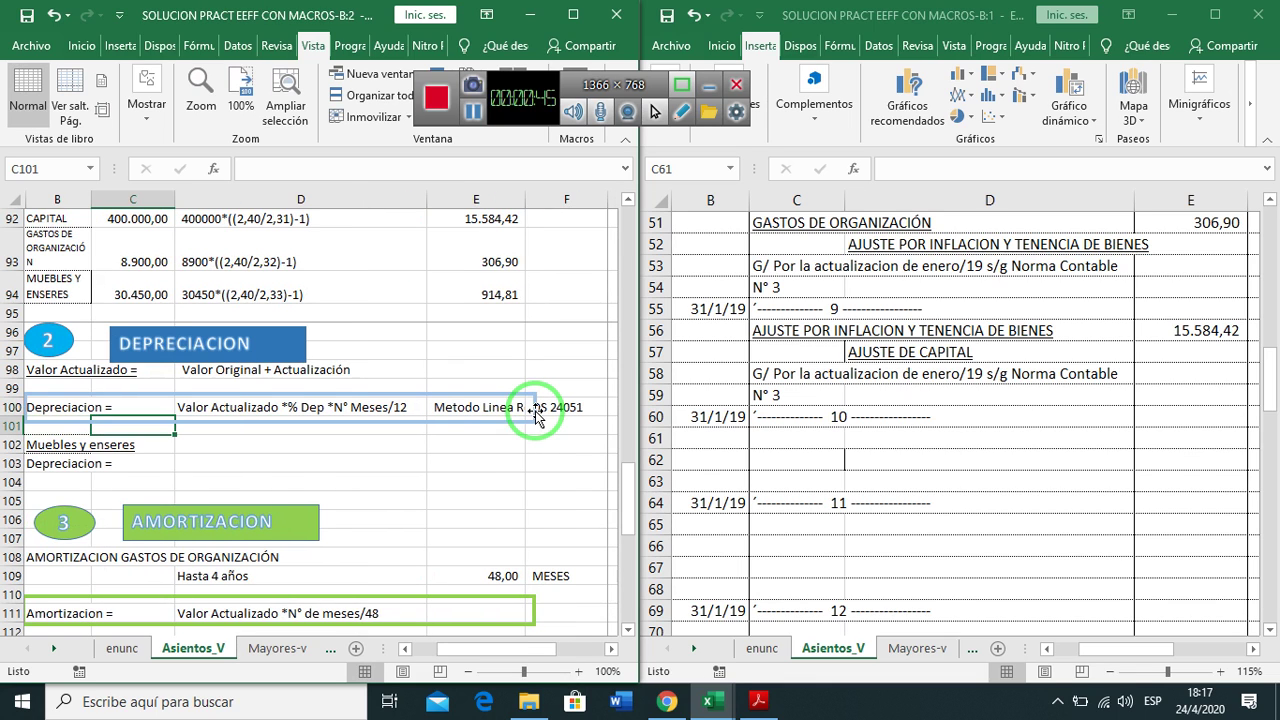
key("Down")
key("Left")
key("Down")
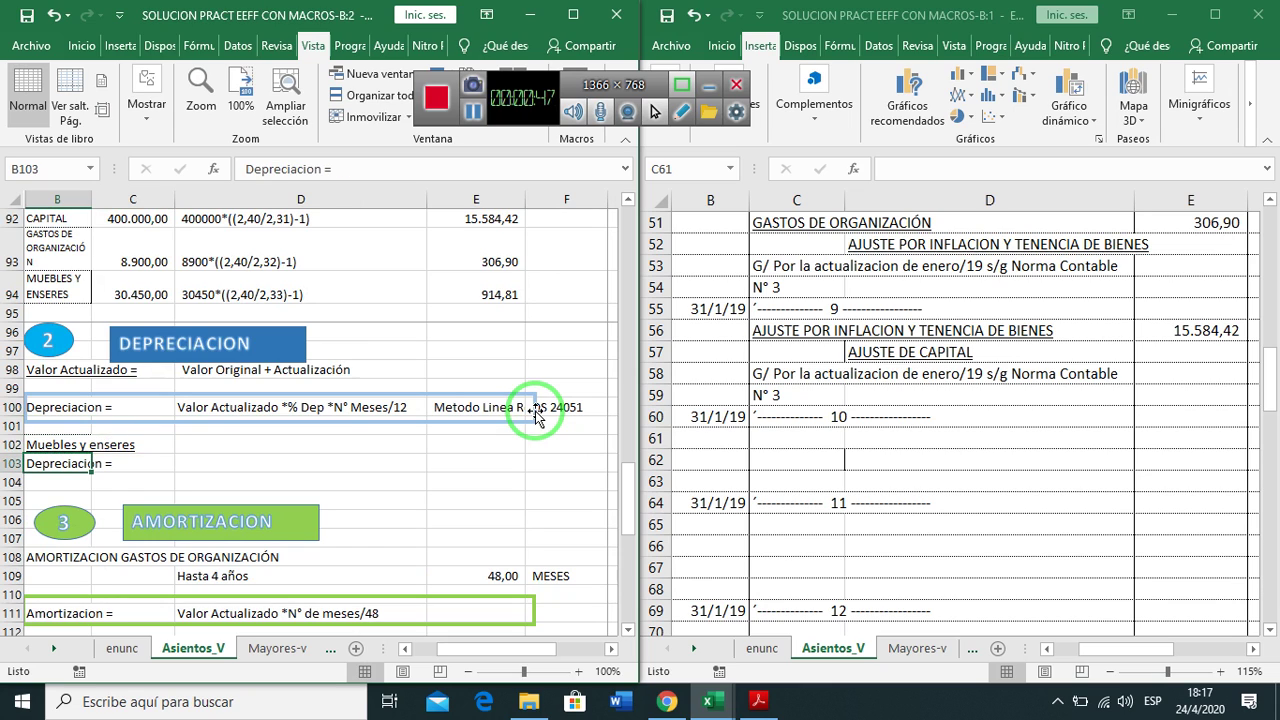
key("Up")
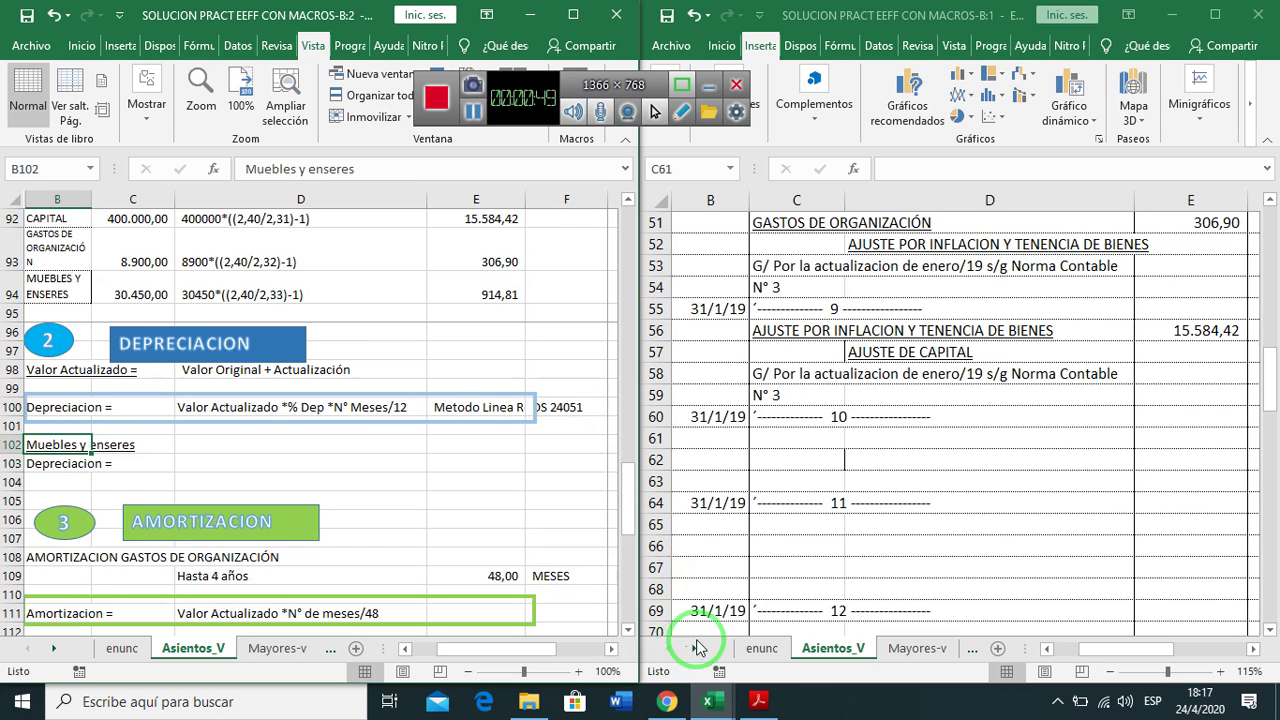
Remove the fill from the Capital and Gastos de Organización accounts on the Mayores-v sheet
left_click(928, 651)
scroll(1071, 380, "up", 3)
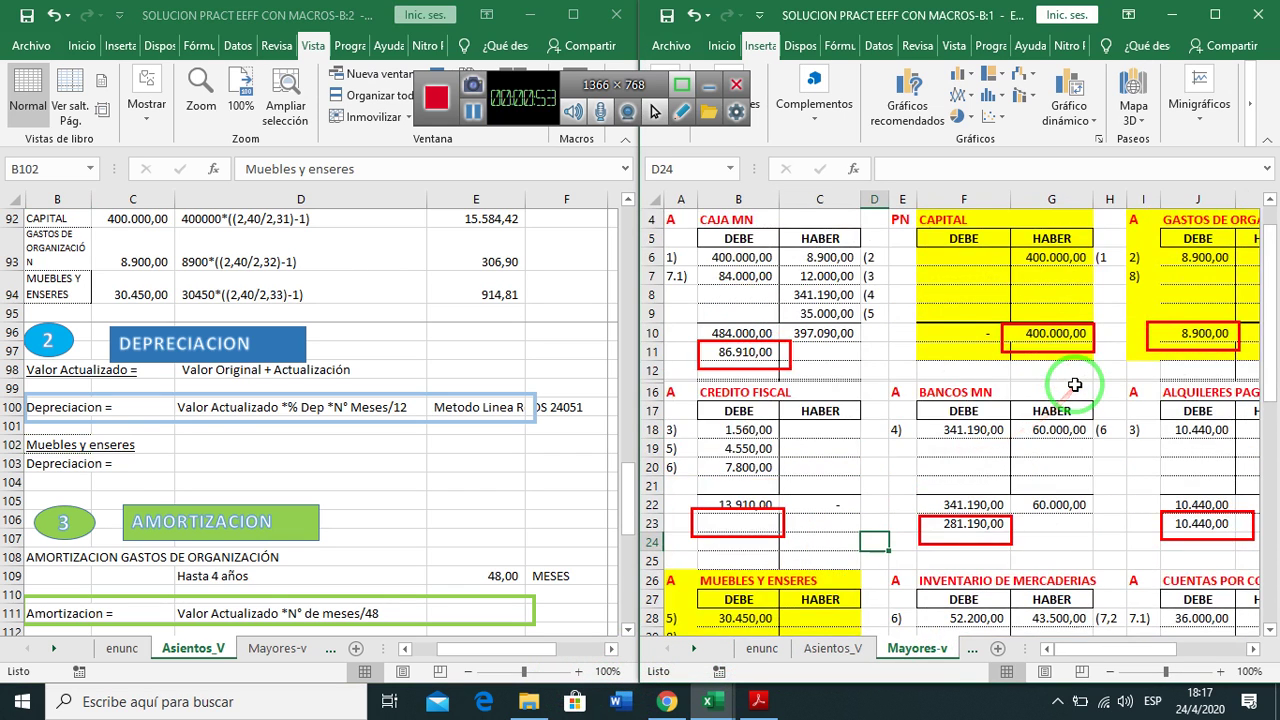
left_click_drag(1032, 274, 1238, 405)
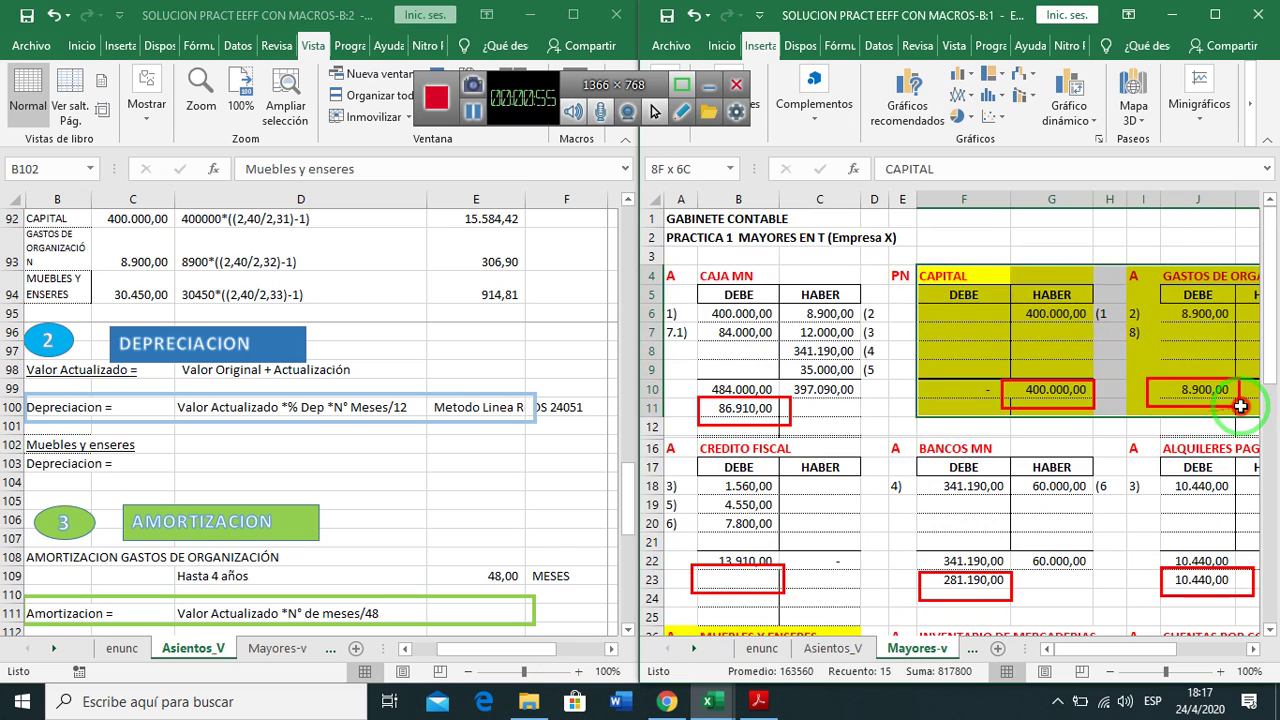
right_click(1088, 361)
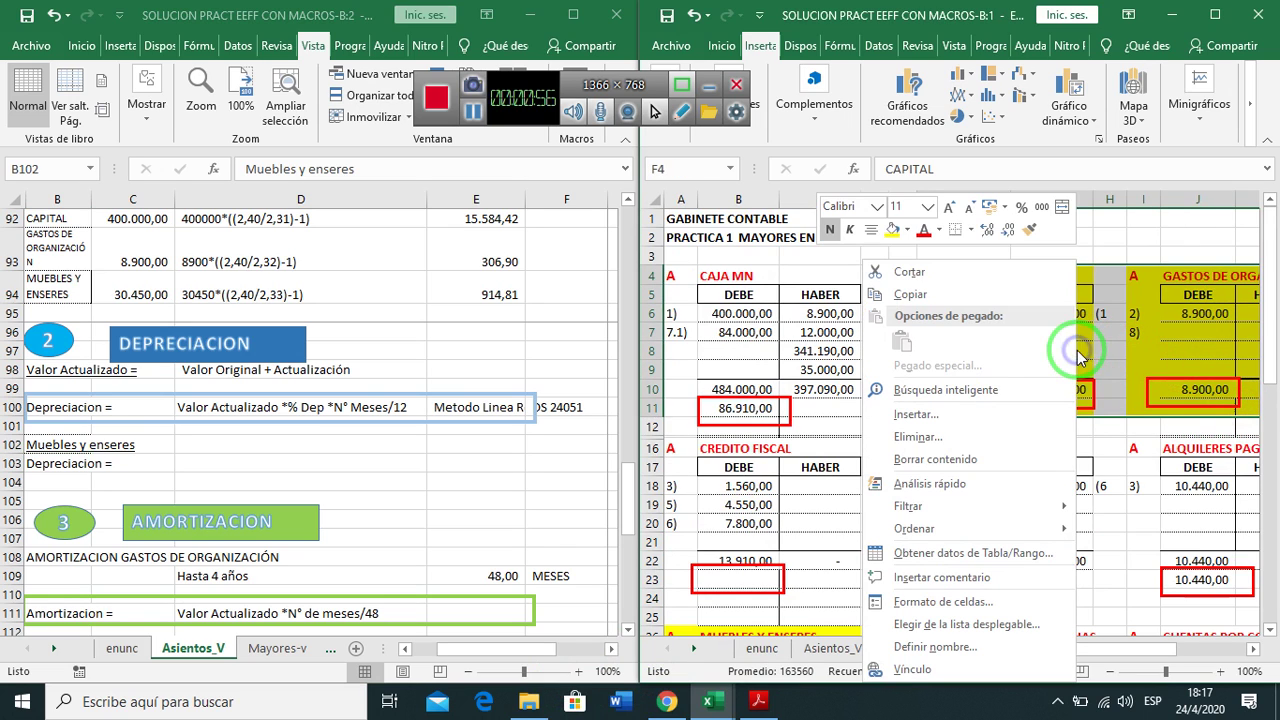
left_click(909, 232)
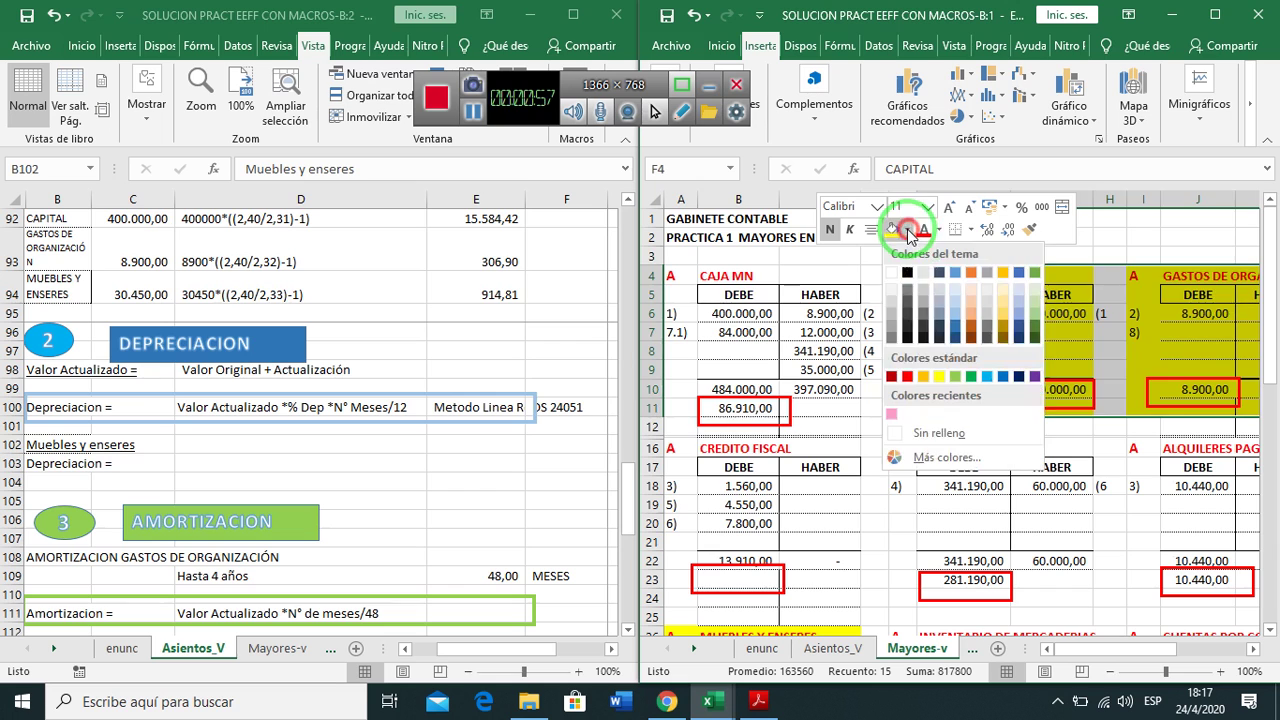
left_click(912, 433)
Examine the Muebles y Enseres ledger account and its balance on the Mayores-v sheet
scroll(750, 600, "down", 2)
left_click(805, 560)
scroll(805, 560, "down", 1)
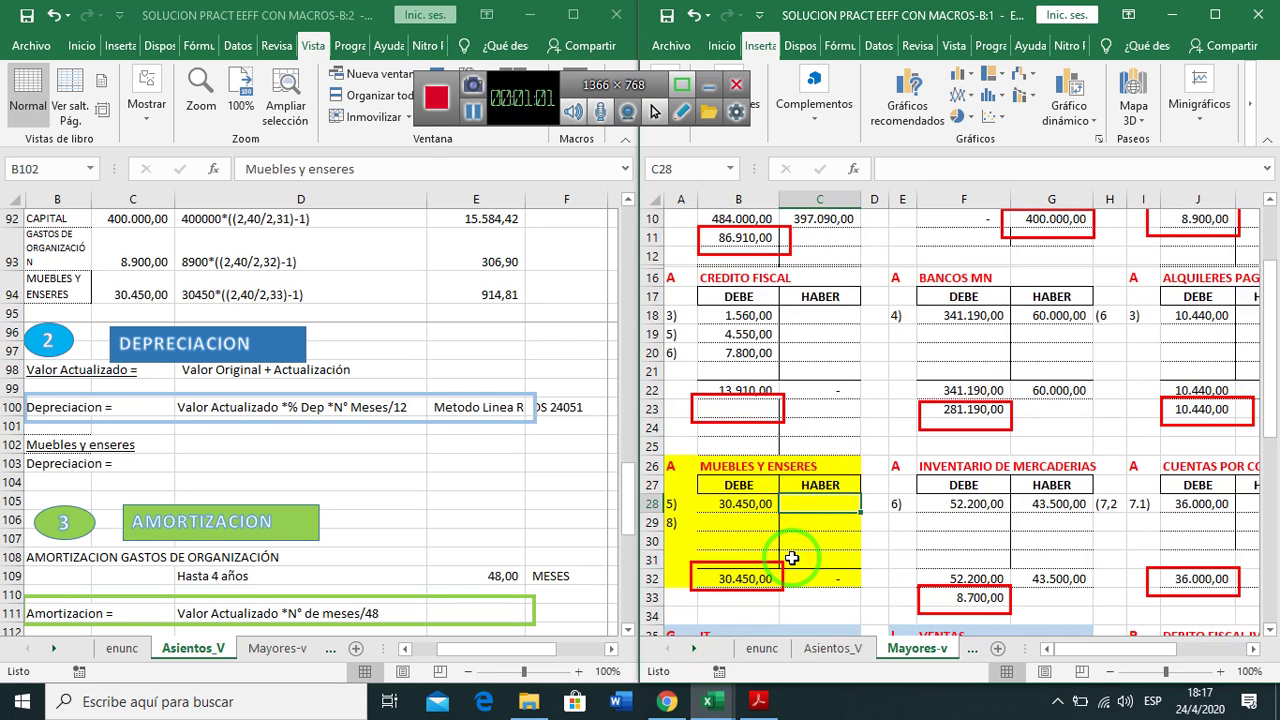
scroll(705, 468, "down", 1)
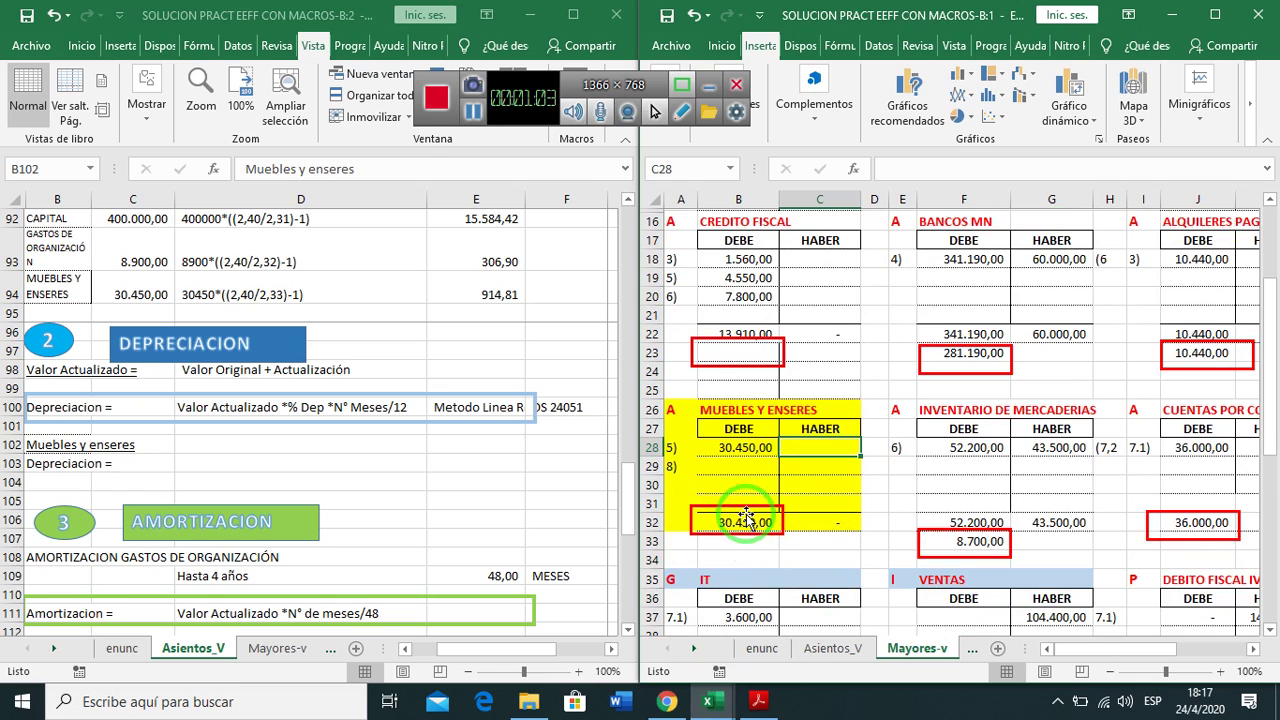
left_click_drag(722, 525, 210, 485)
left_click(228, 466)
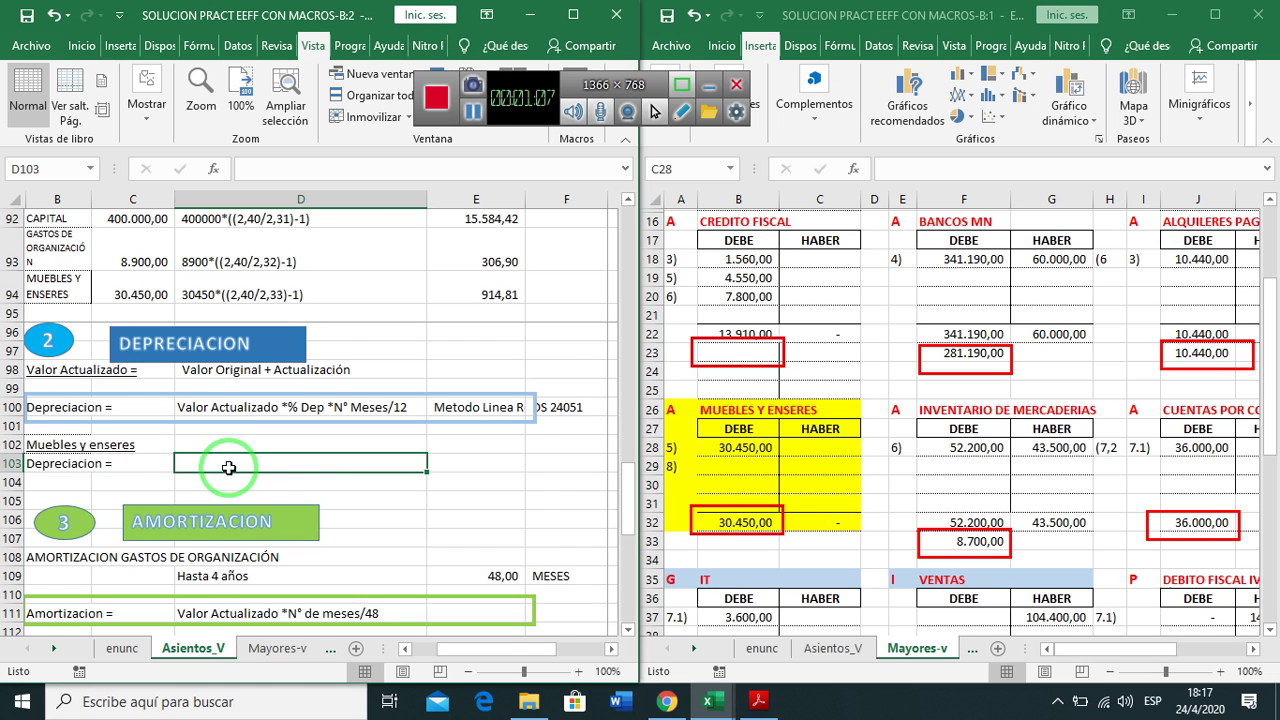
scroll(228, 466, "up", 3)
scroll(230, 468, "down", 3)
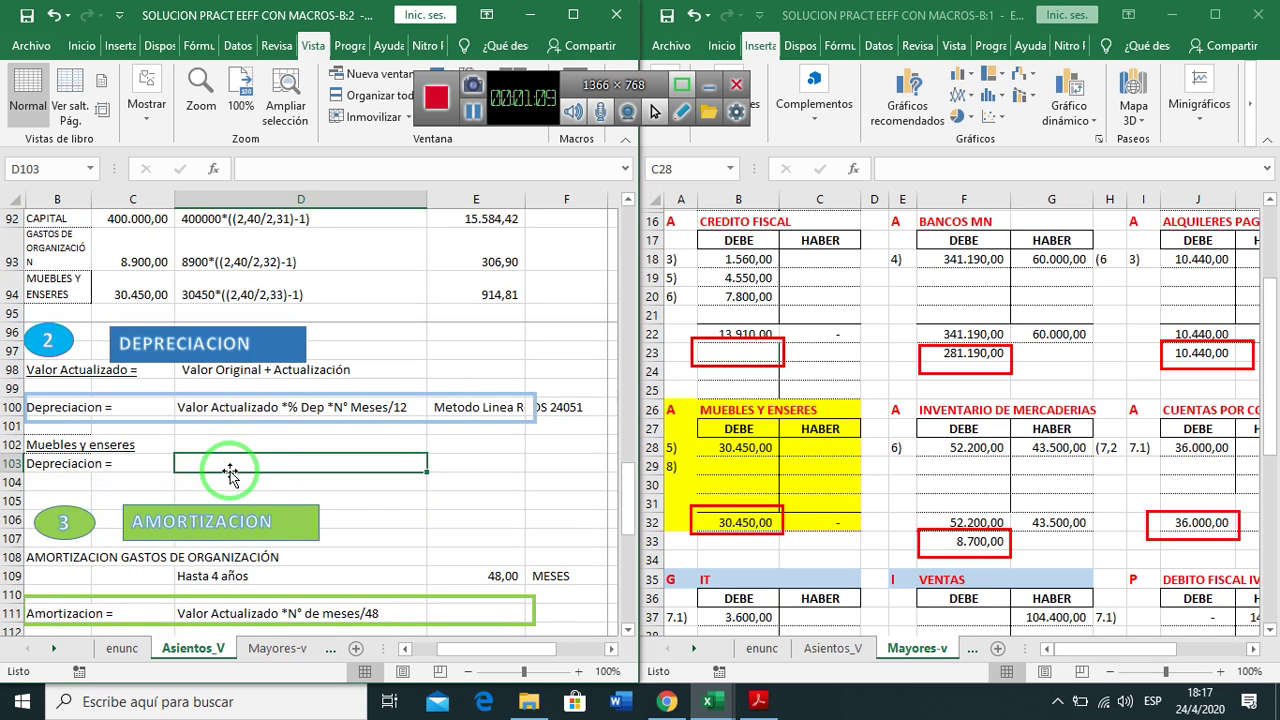
Enter the updated value calculation 30450+914,81 as text in D102, on the Muebles y enseres row
left_click(65, 464)
left_click(216, 446)
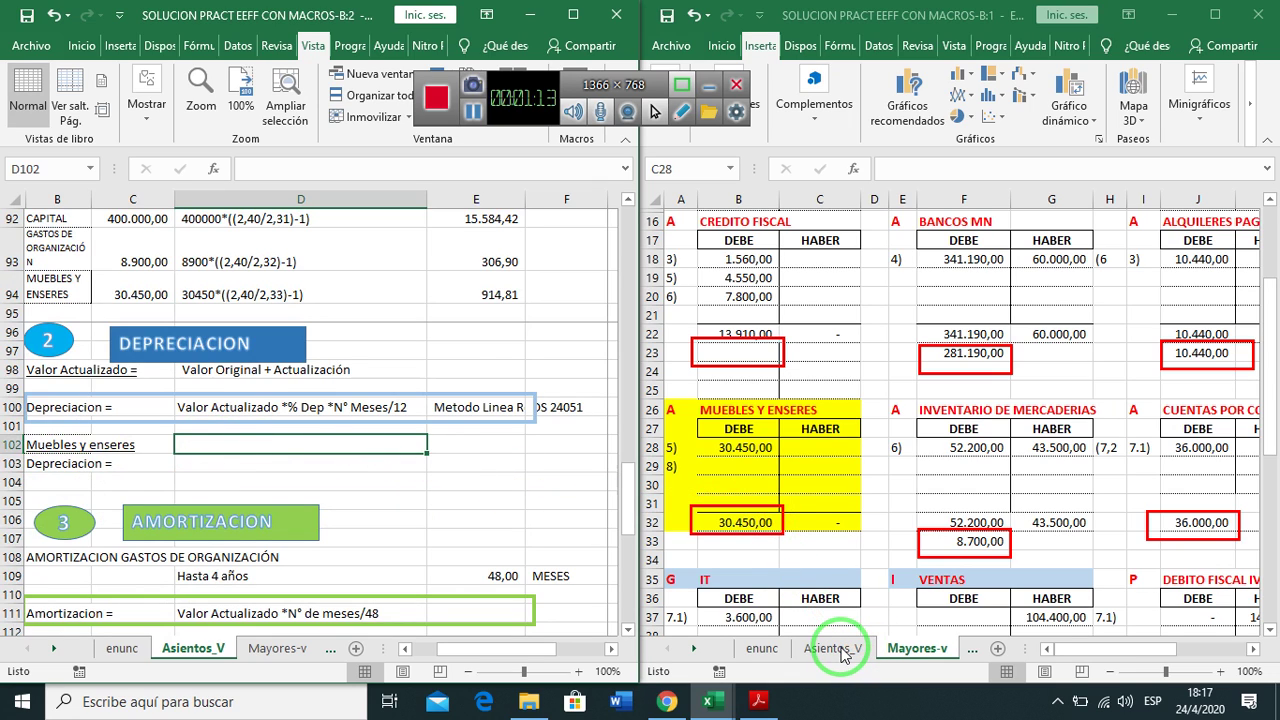
left_click(300, 445)
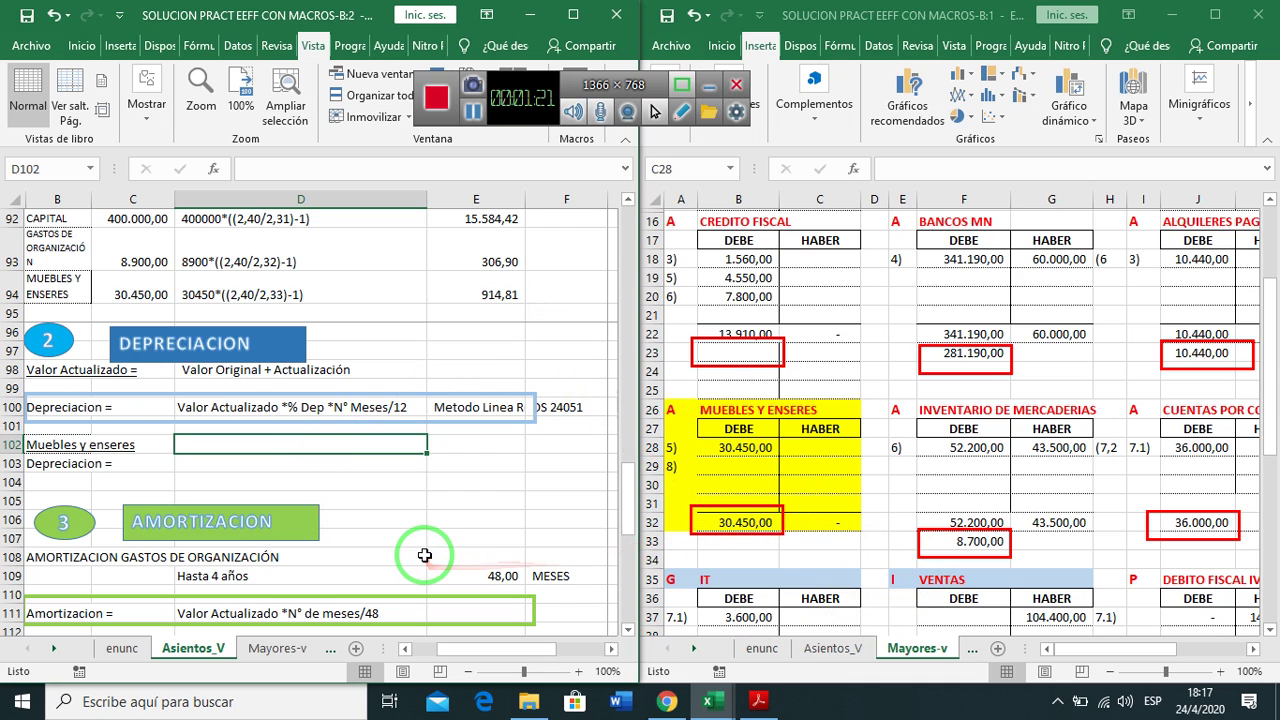
type("30450+914")
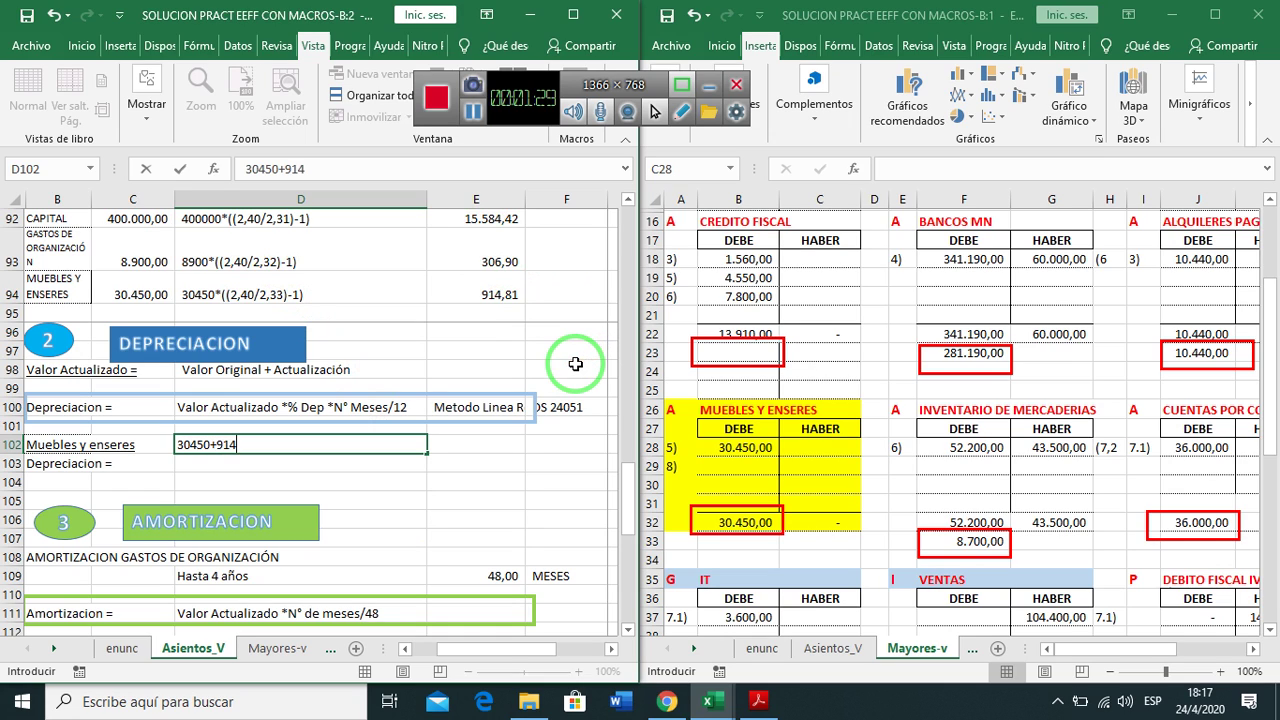
type(",81")
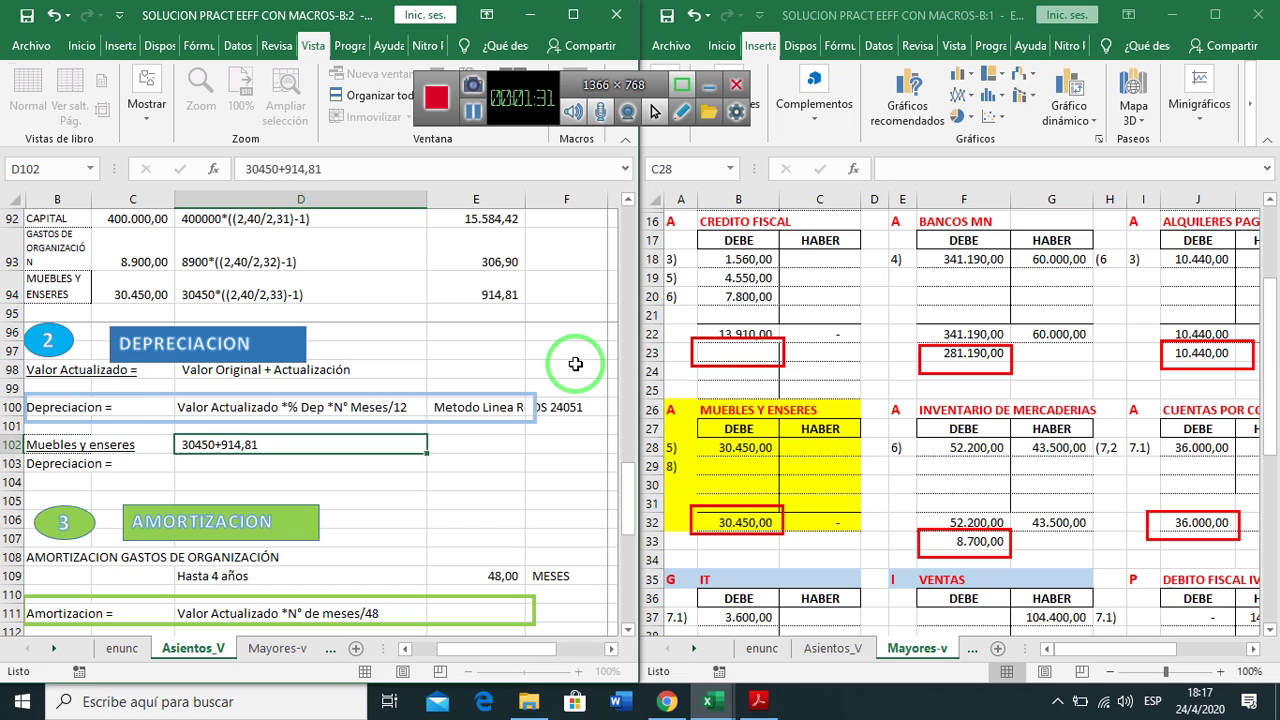
key("Return")
Copy the updated value calculation from D102 into E102 and turn it into the formula =30450+914,81
key("Up")
key("ctrl+c")
key("Right")
key("ctrl+v")
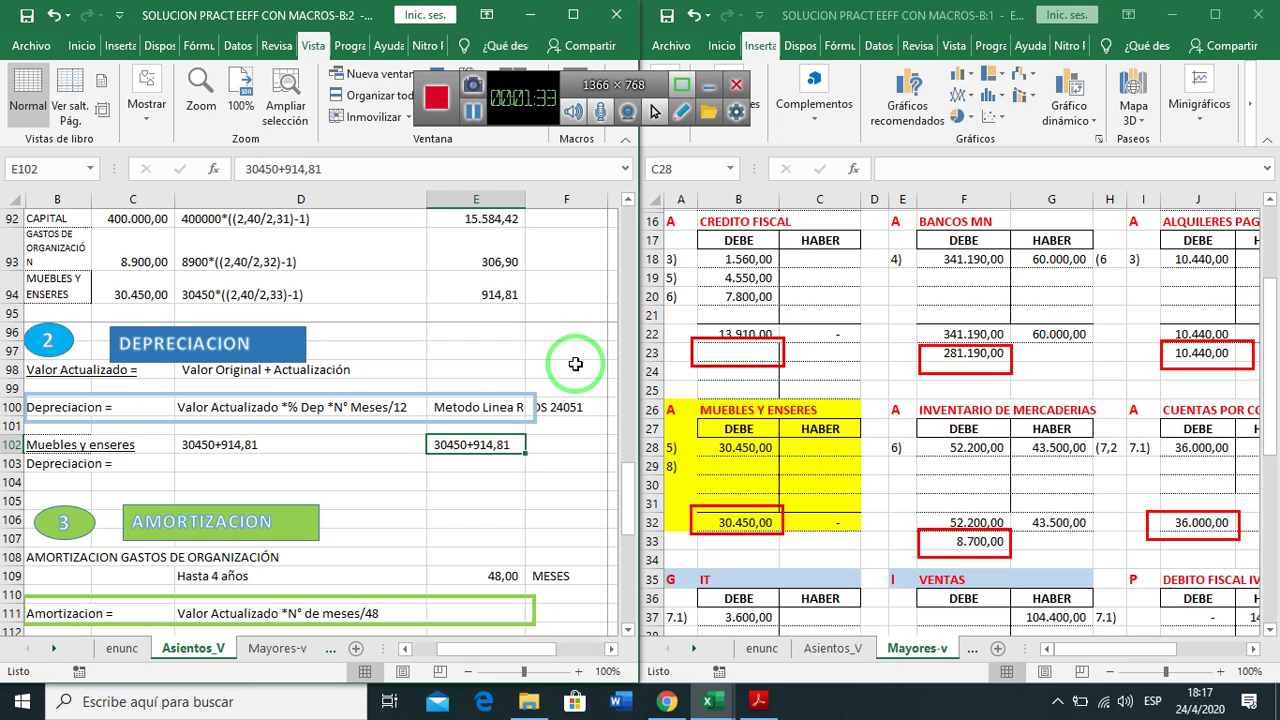
key("F2")
key("Home")
type("=")
key("Return")
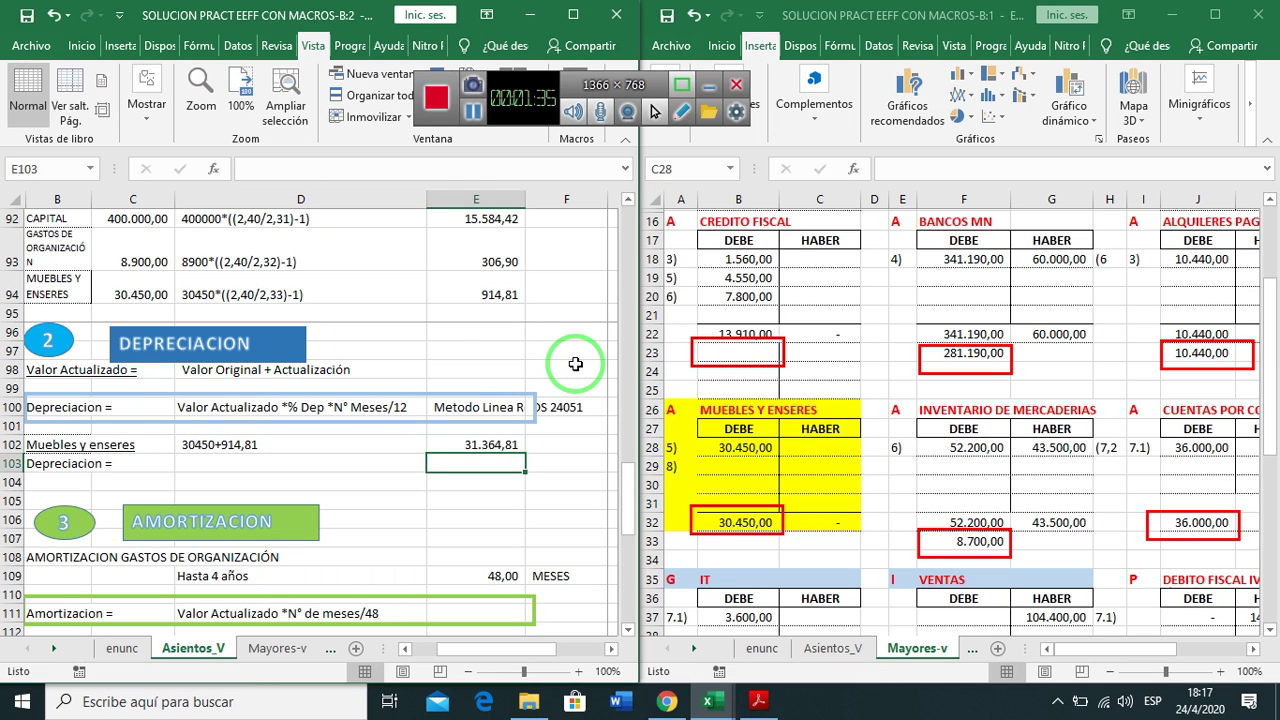
Enter the depreciation calculation 31364,81*10%*1/12 as text in D103
key("Left")
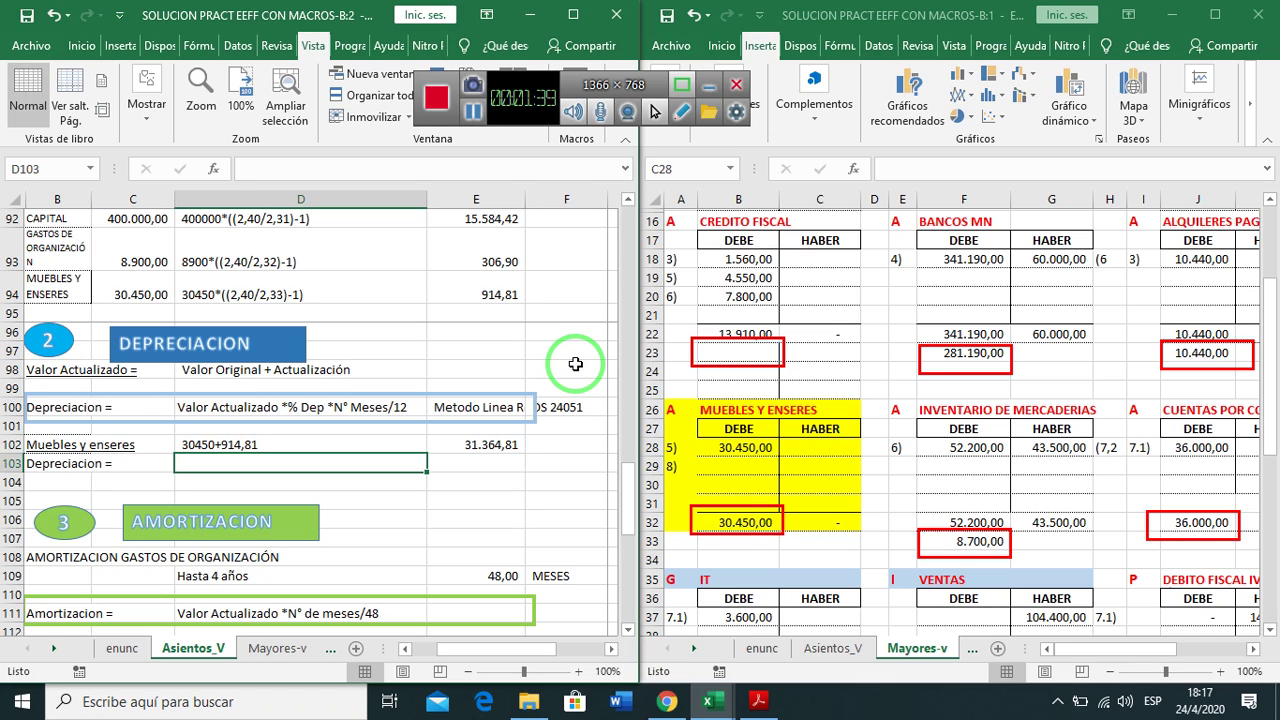
type("31364")
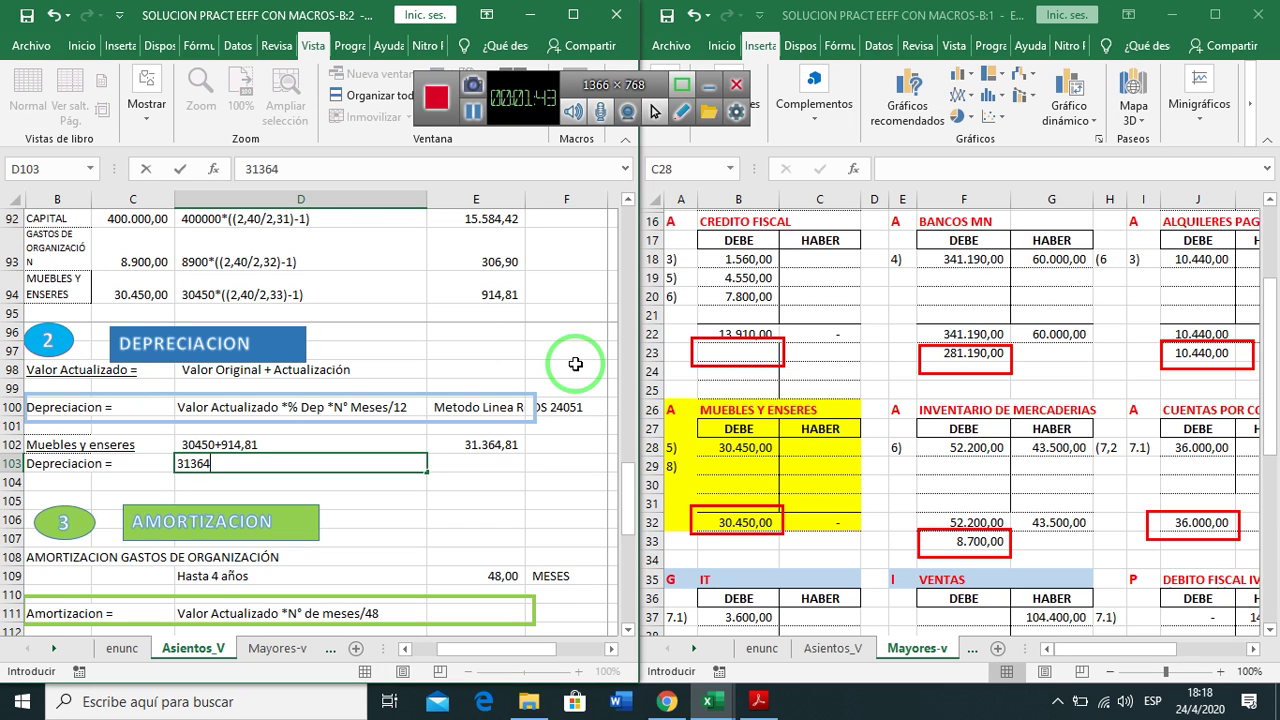
type(",81*10%*")
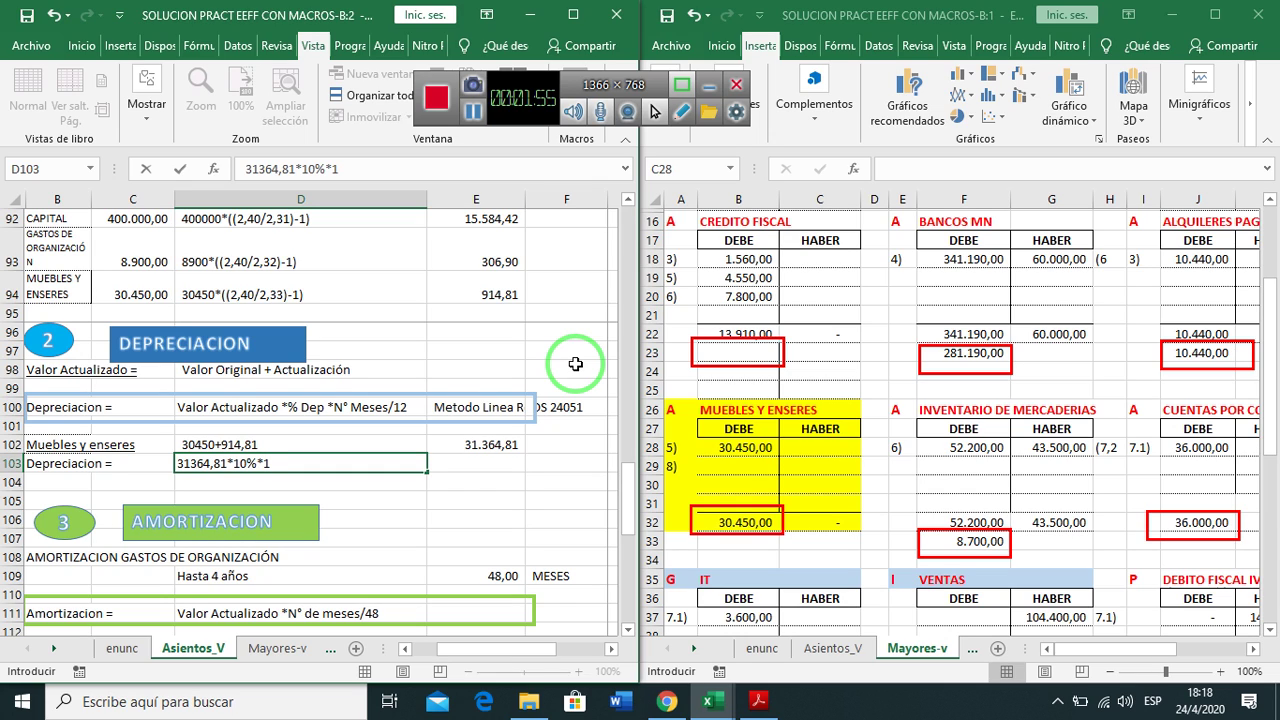
type("12")
key("Return")
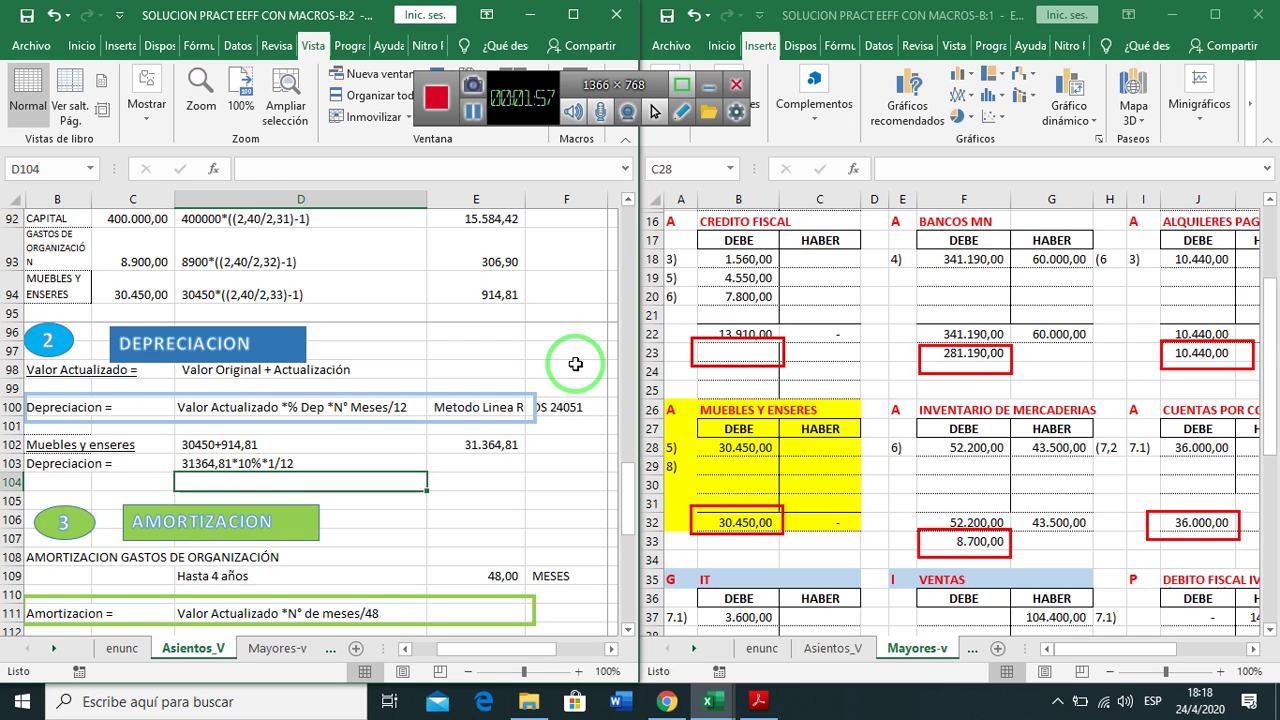
Copy the depreciation calculation from D103 into E103 and turn it into the formula =31364,81*10%*1/12
key("Up")
key("ctrl+c")
key("Right")
key("Return")
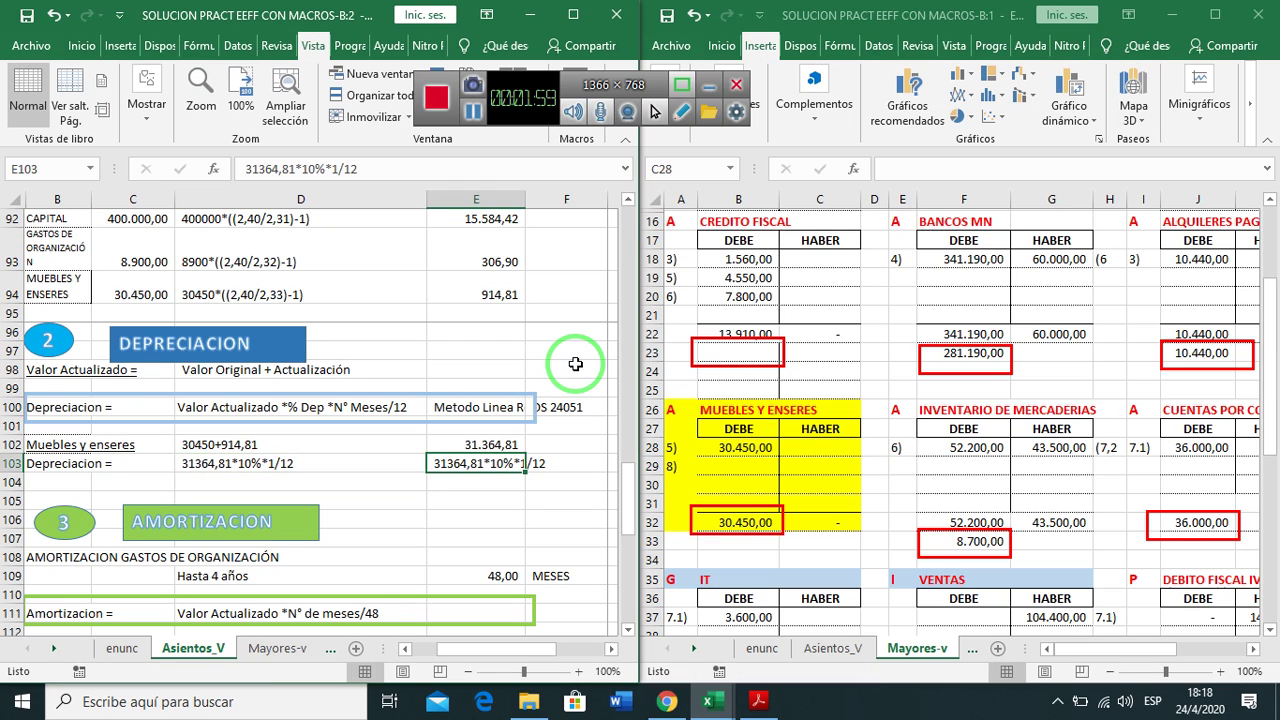
key("F2")
key("Home")
type("=")
key("Return")
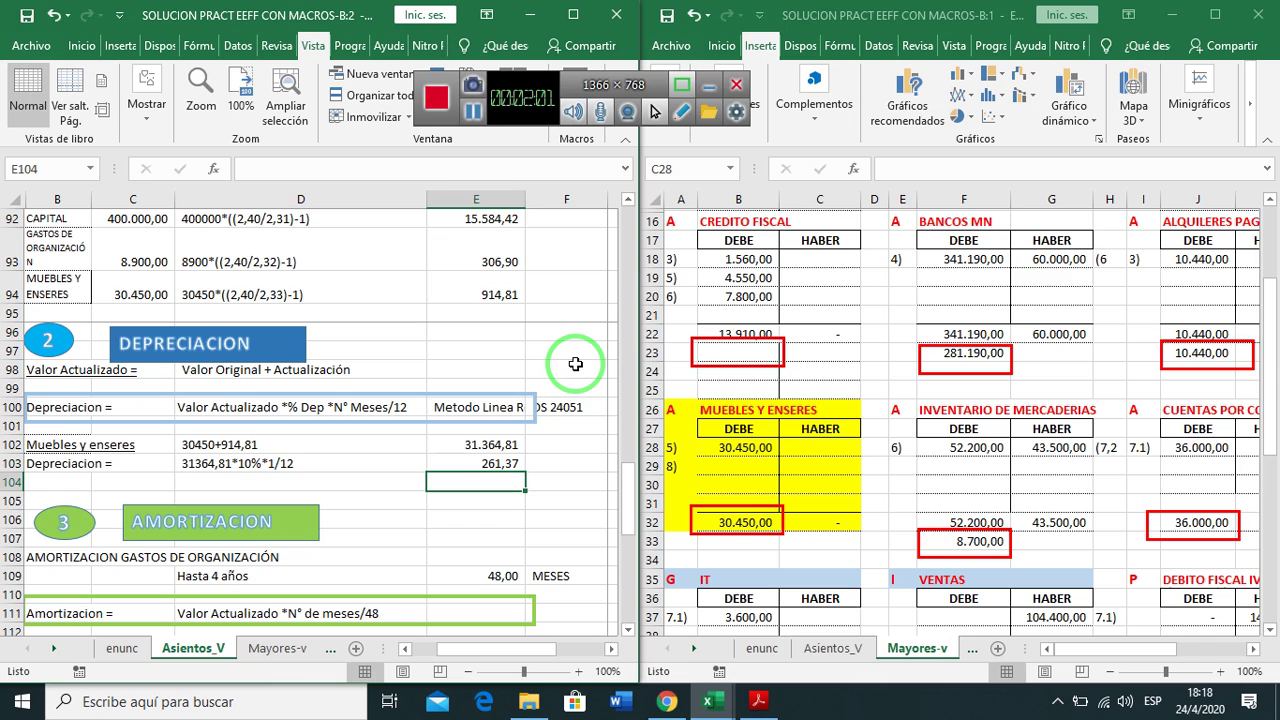
Color the text of journal entry 9, rows 55 to 59 of the Asientos_V sheet, blue
left_click(845, 652)
left_click(845, 416)
left_click(810, 436)
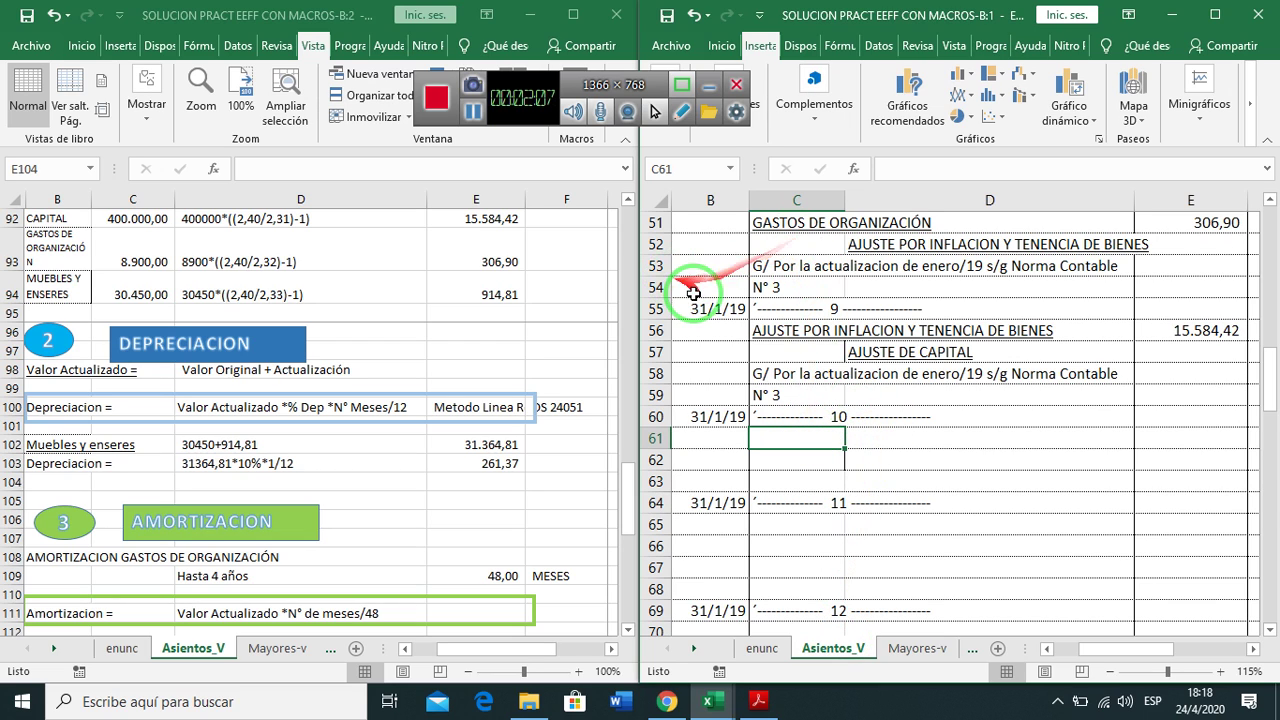
left_click_drag(679, 307, 1154, 391)
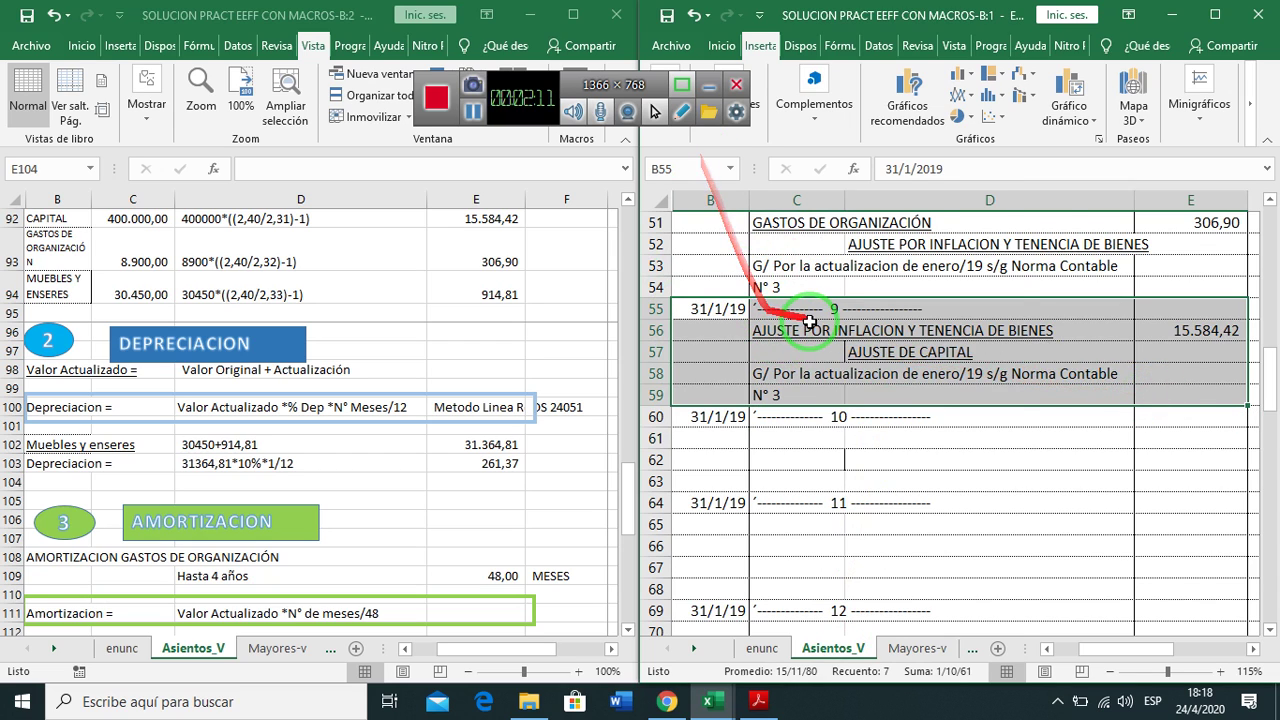
right_click(810, 385)
left_click(932, 231)
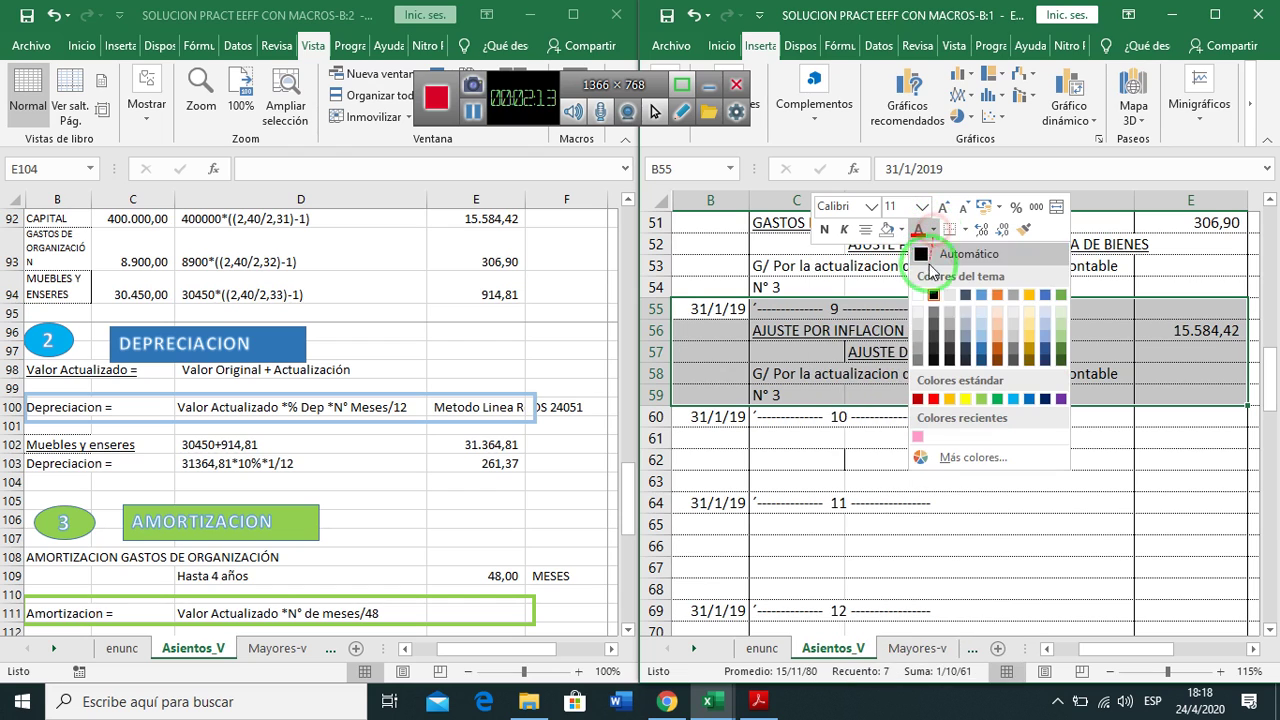
left_click(985, 358)
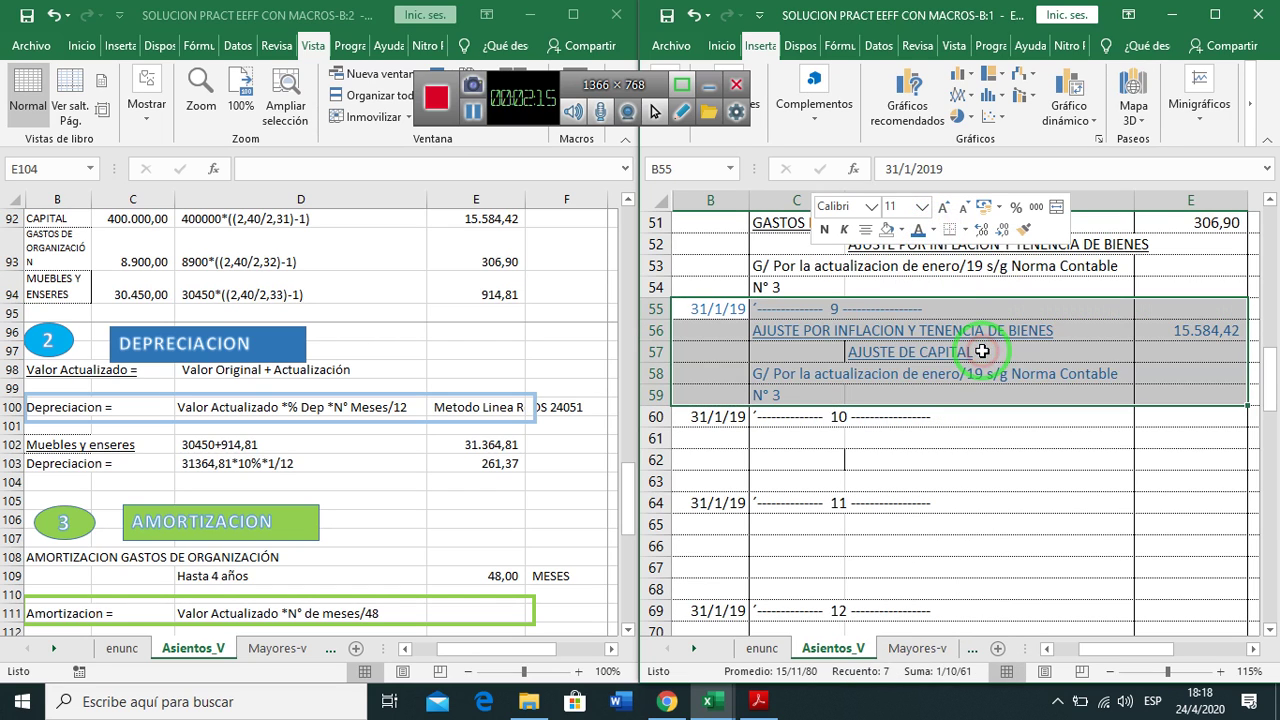
Change the font color of journal entry 9, rows 55 to 59, to a darker theme blue
right_click(898, 263)
left_click(1018, 229)
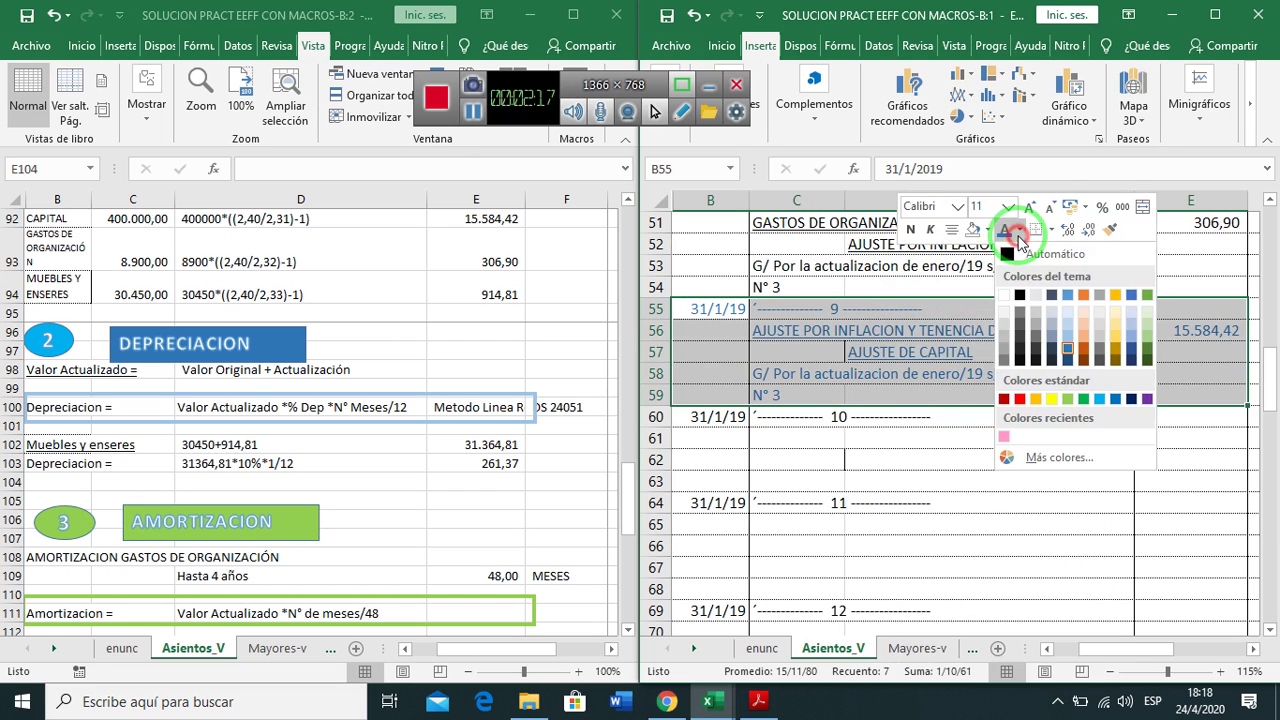
left_click(1068, 360)
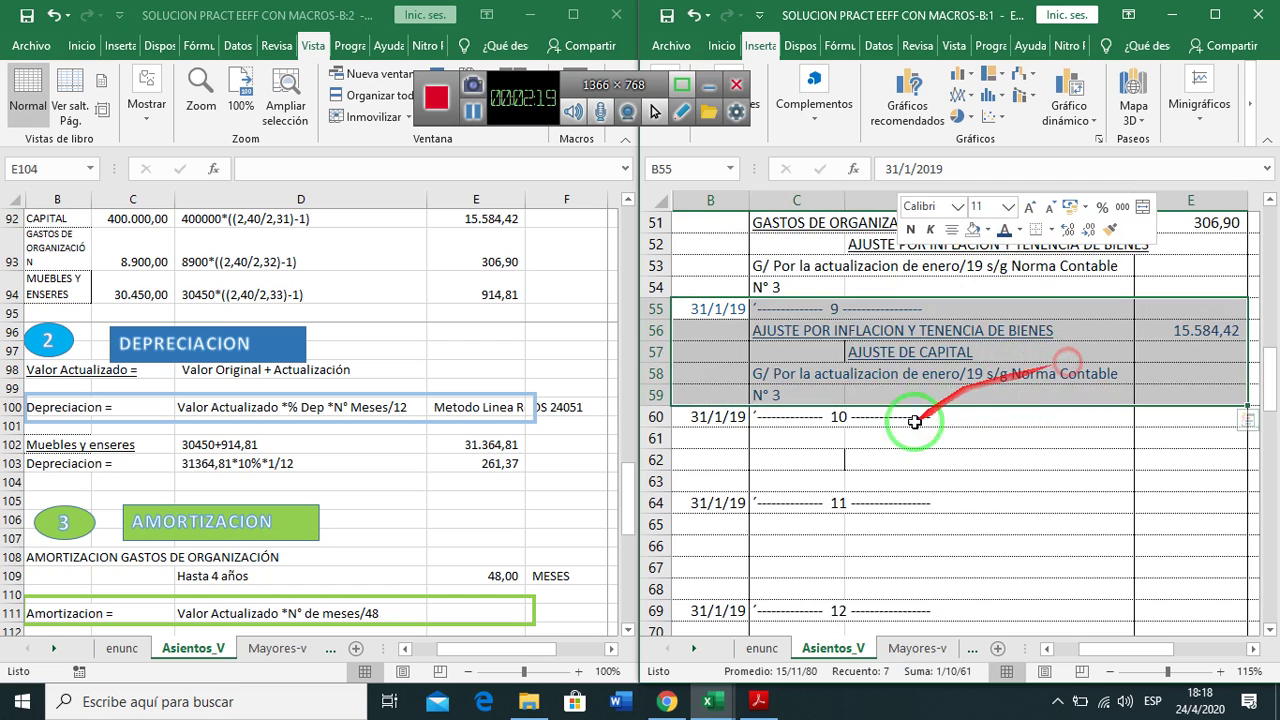
Enter DEPRECIACION MUEBLES Y ENSERES as the debit account of journal entry 10 in C61
left_click(814, 462)
key("Up")
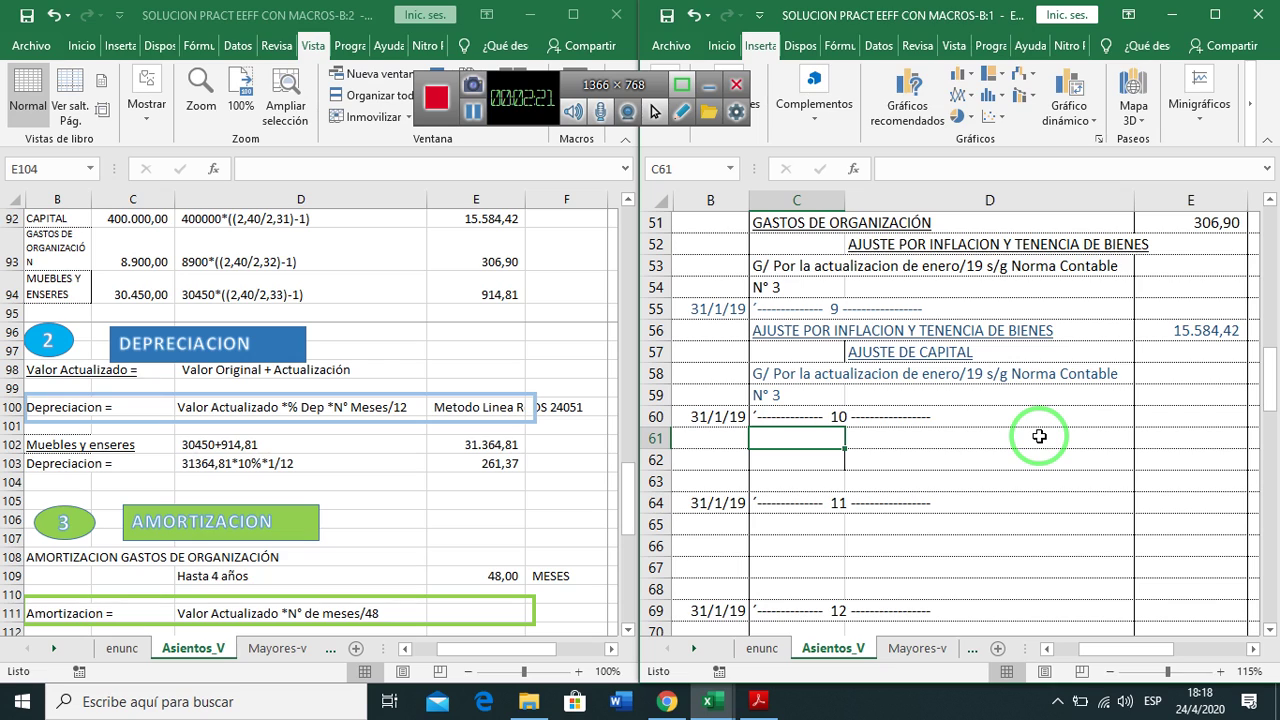
type("depre")
key("BackSpace")
key("BackSpace")
key("BackSpace")
key("BackSpace")
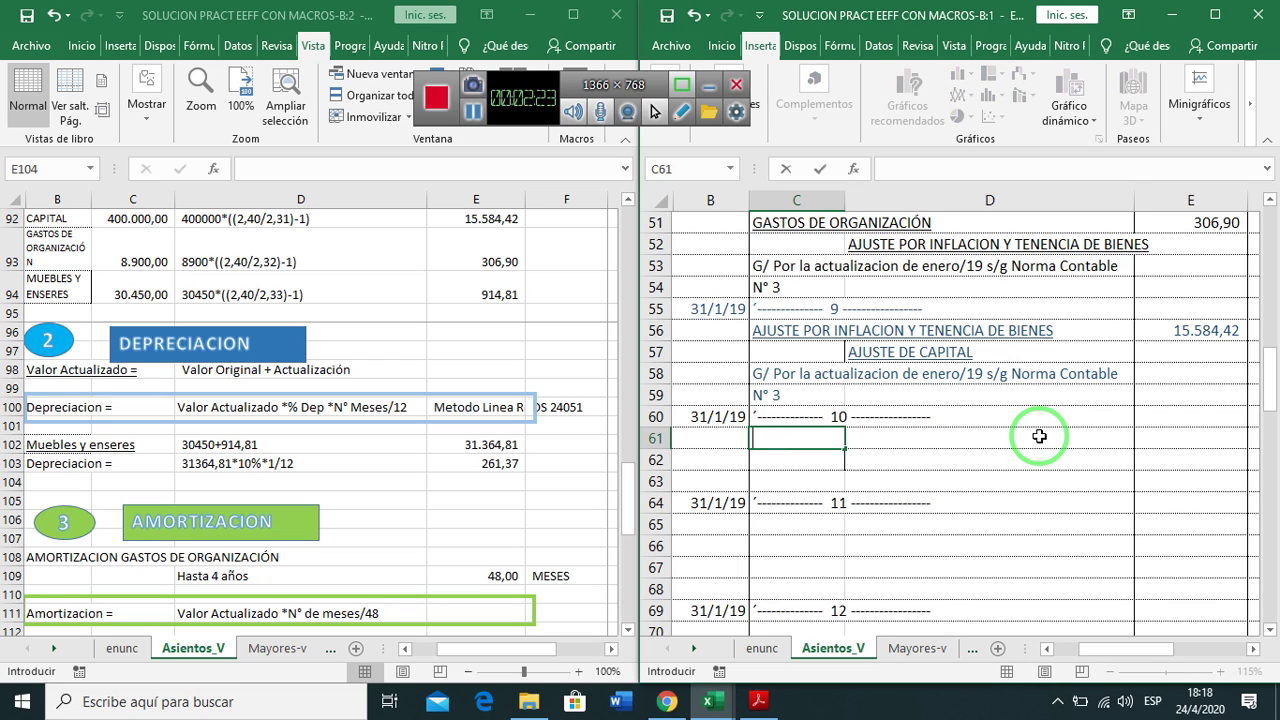
type("DEPRECIACIO")
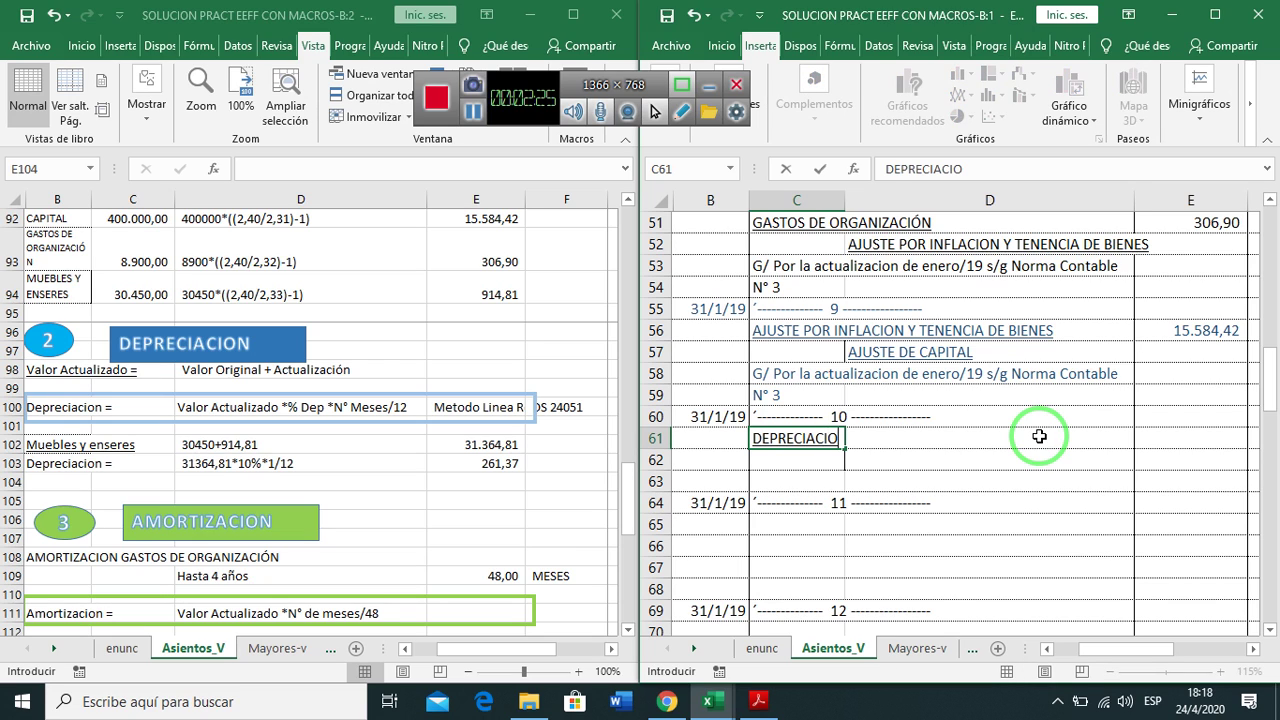
type("N MUEBLES Y")
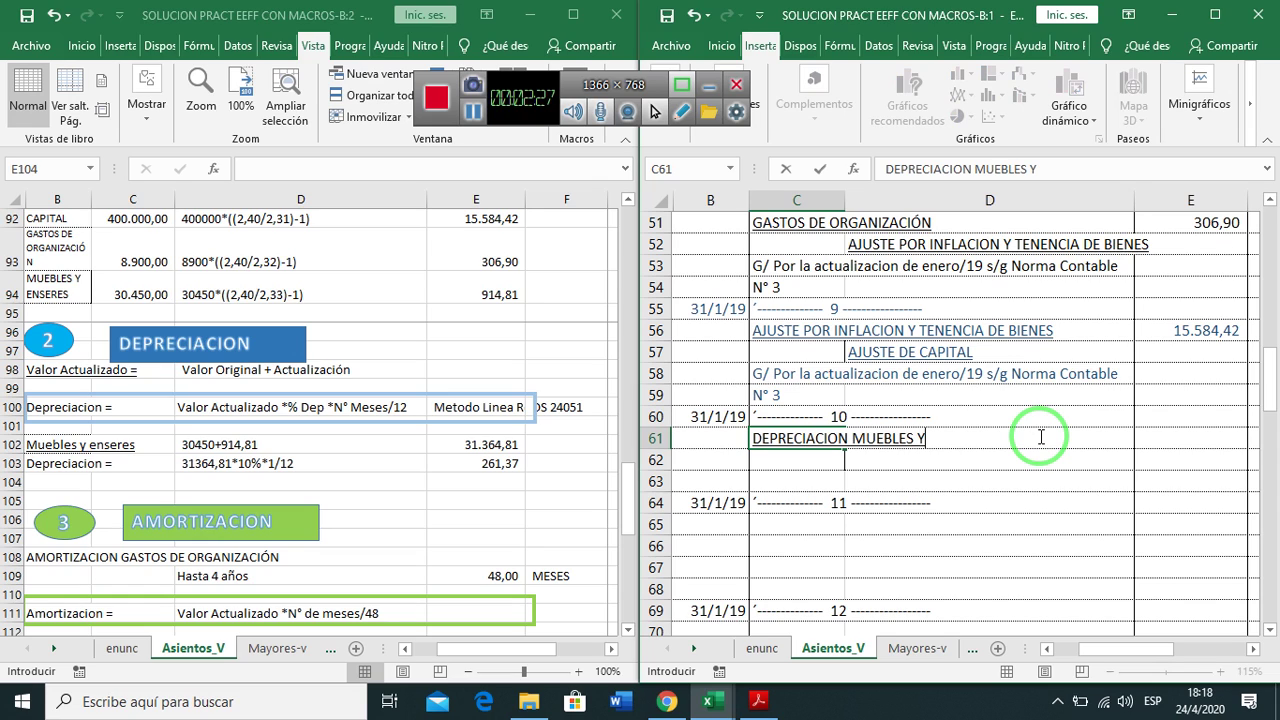
type(" ENSRES")
key("BackSpace")
key("BackSpace")
key("BackSpace")
type("ERES")
key("Return")
left_click(1039, 436)
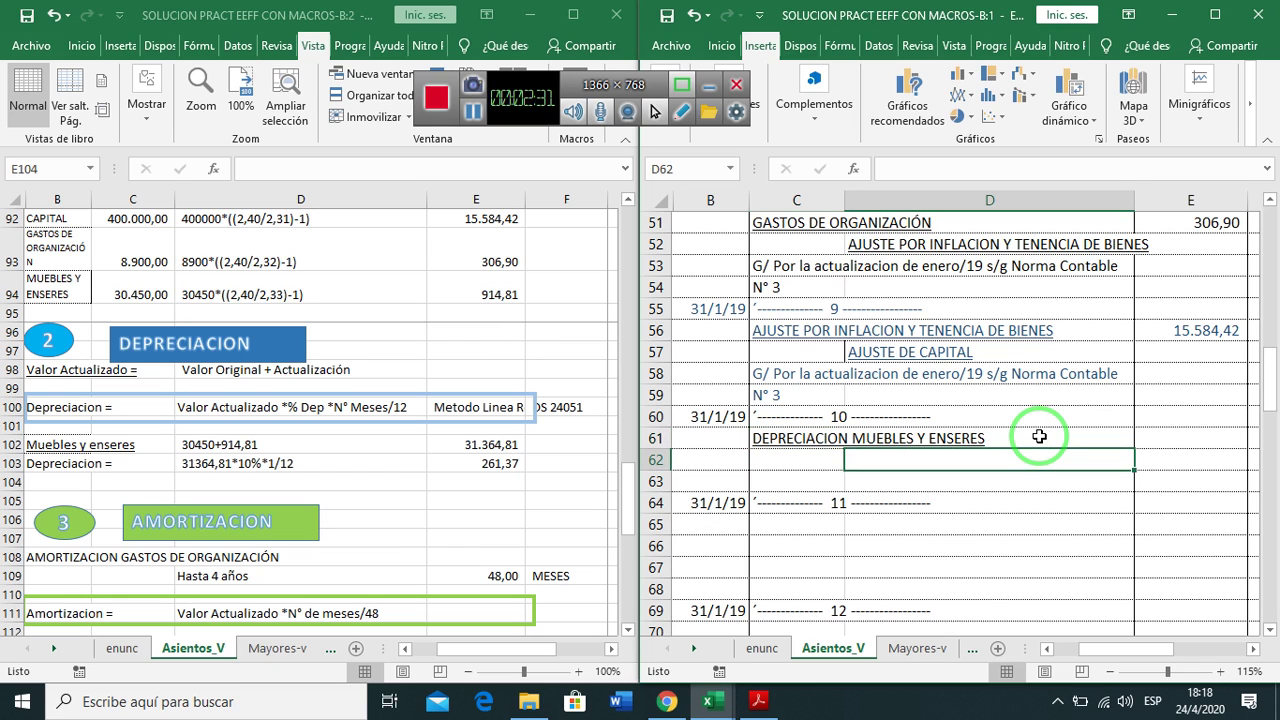
Copy the account name from C61 into D62 and edit it to DEPRECIACION ACUMULADA MUEBLES Y ENSERES
key("Left")
key("ctrl+c")
key("Down")
key("ctrl+v")
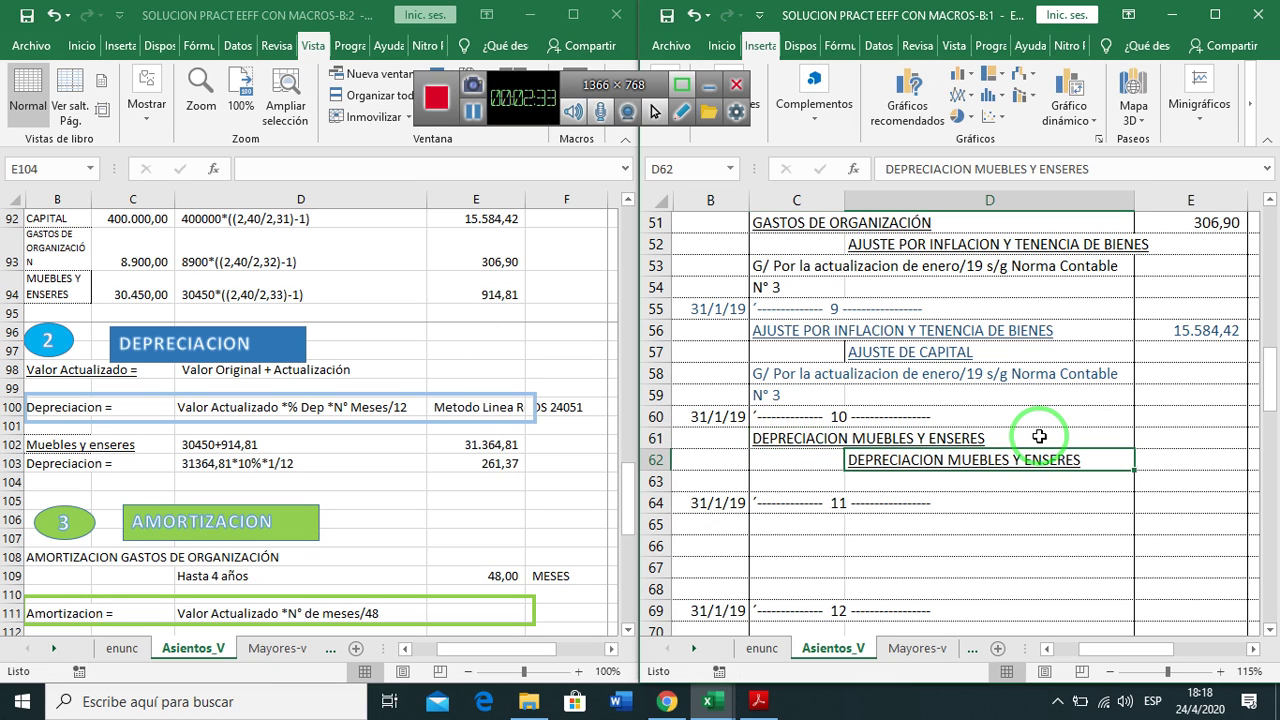
key("F2")
type("ACUMULADA")
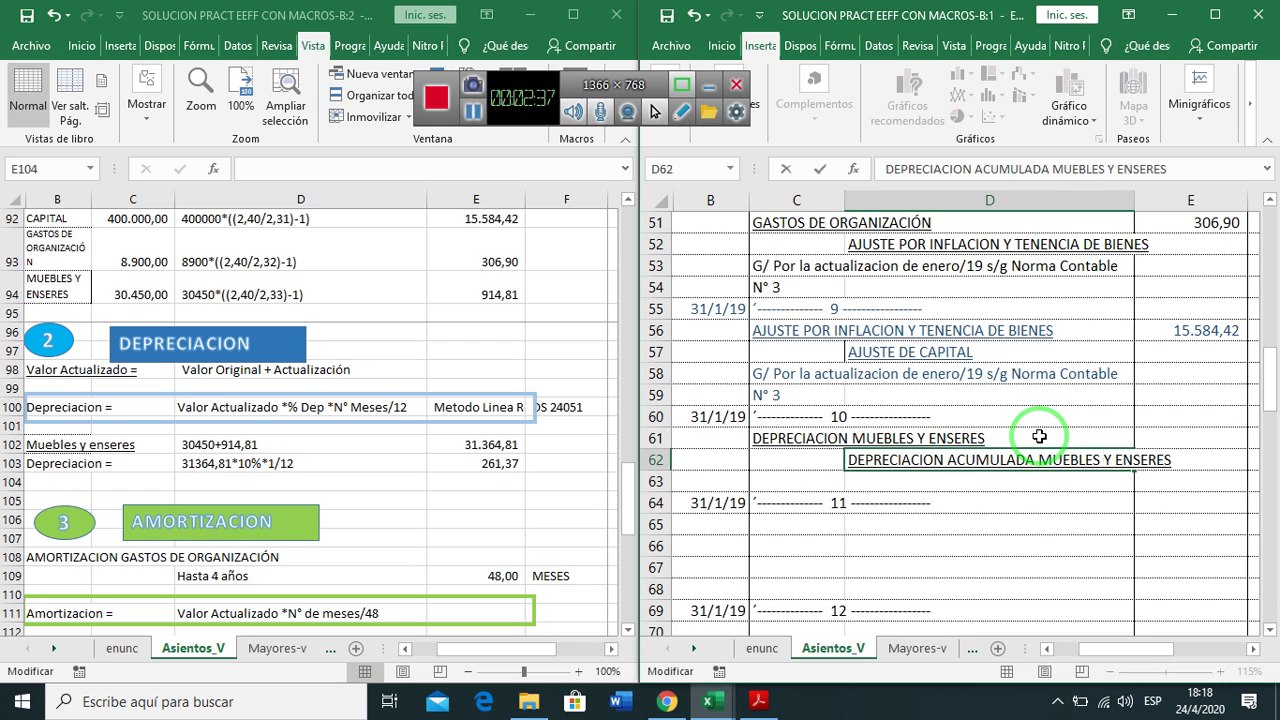
key("shift+End")
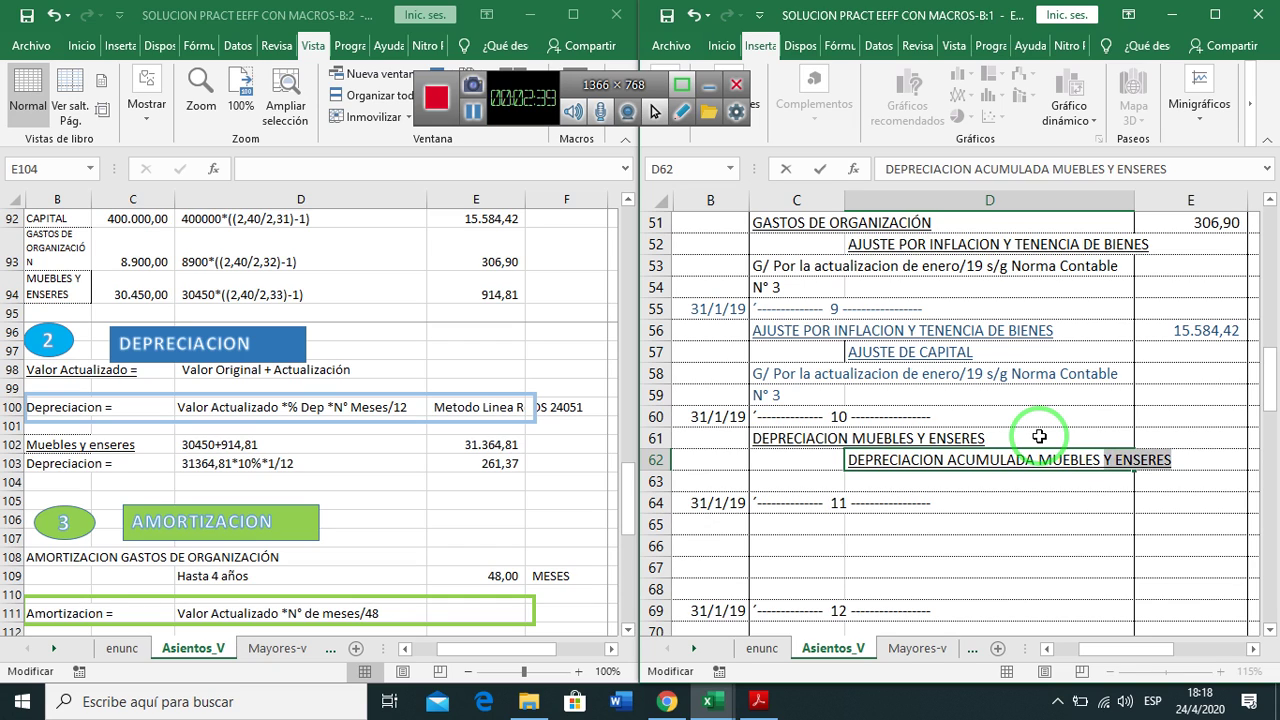
key("Return")
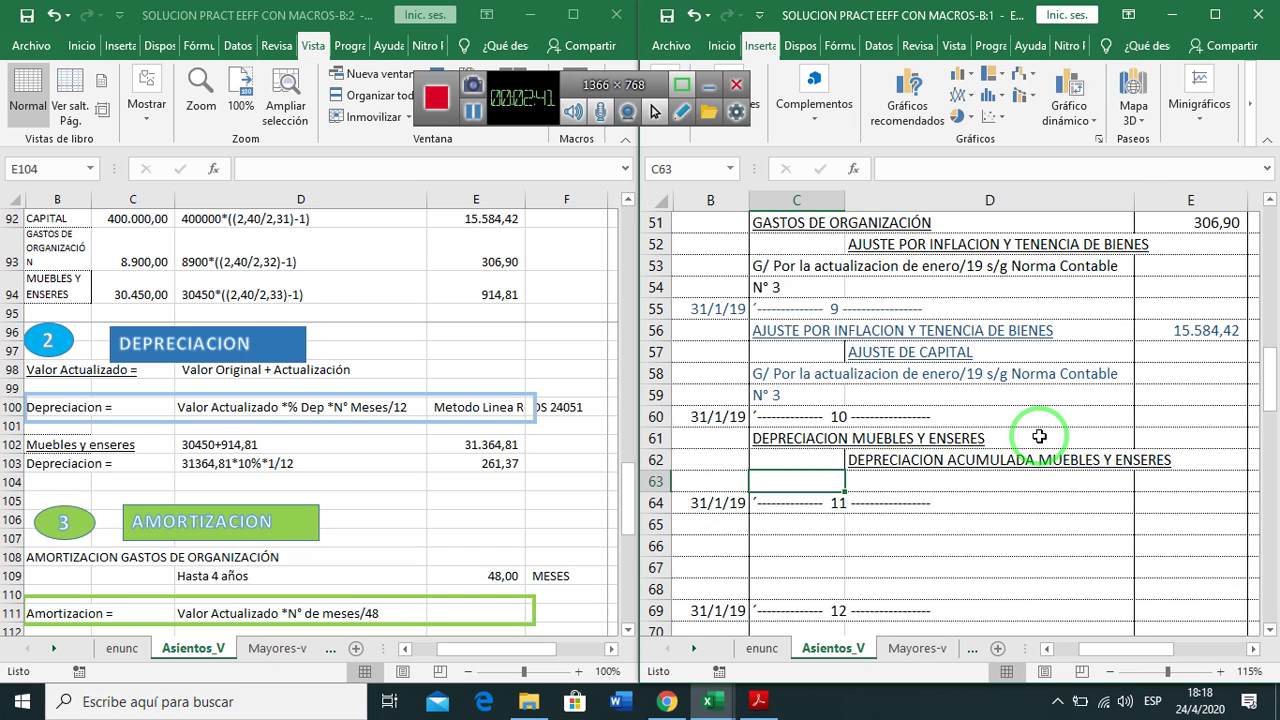
Link the debit amount in E61 to the calculated furniture depreciation in E103
key("Right")
key("Up")
key("Up")
type("+")
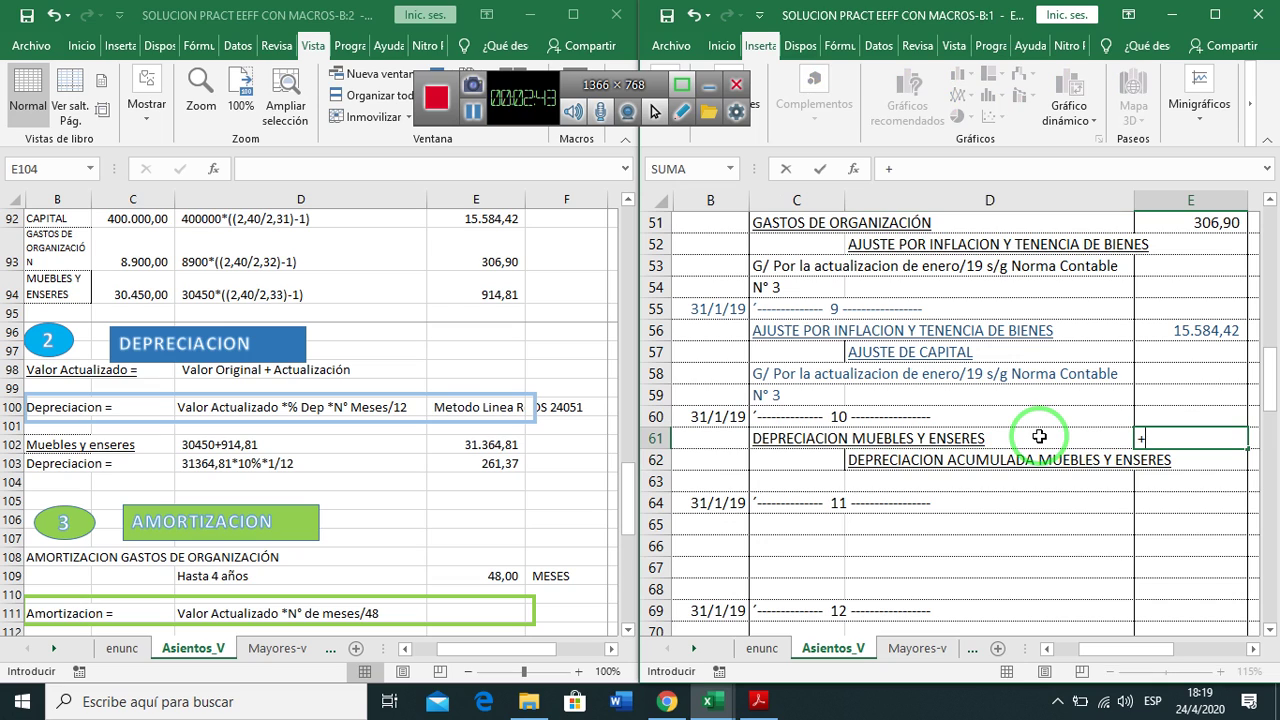
left_click(490, 464)
key("Return")
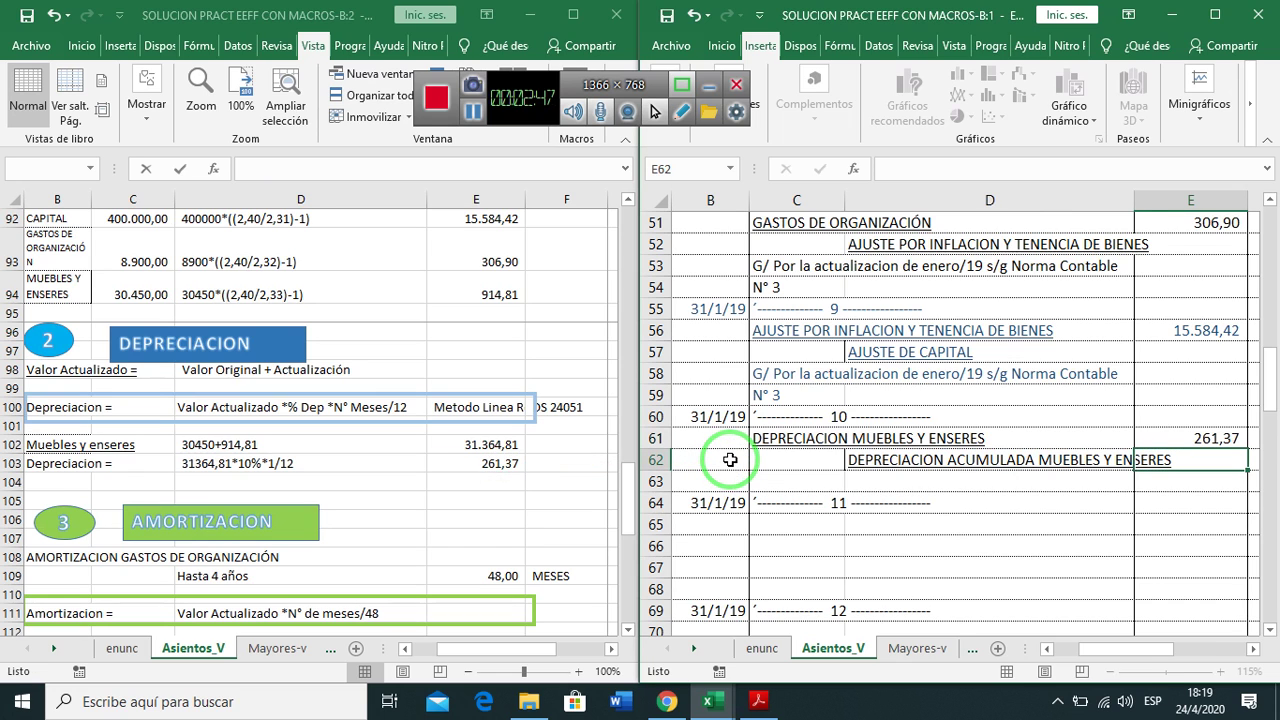
Enter the credit amount in F62 as the formula +E61
key("Right")
type("+")
key("Left")
key("Up")
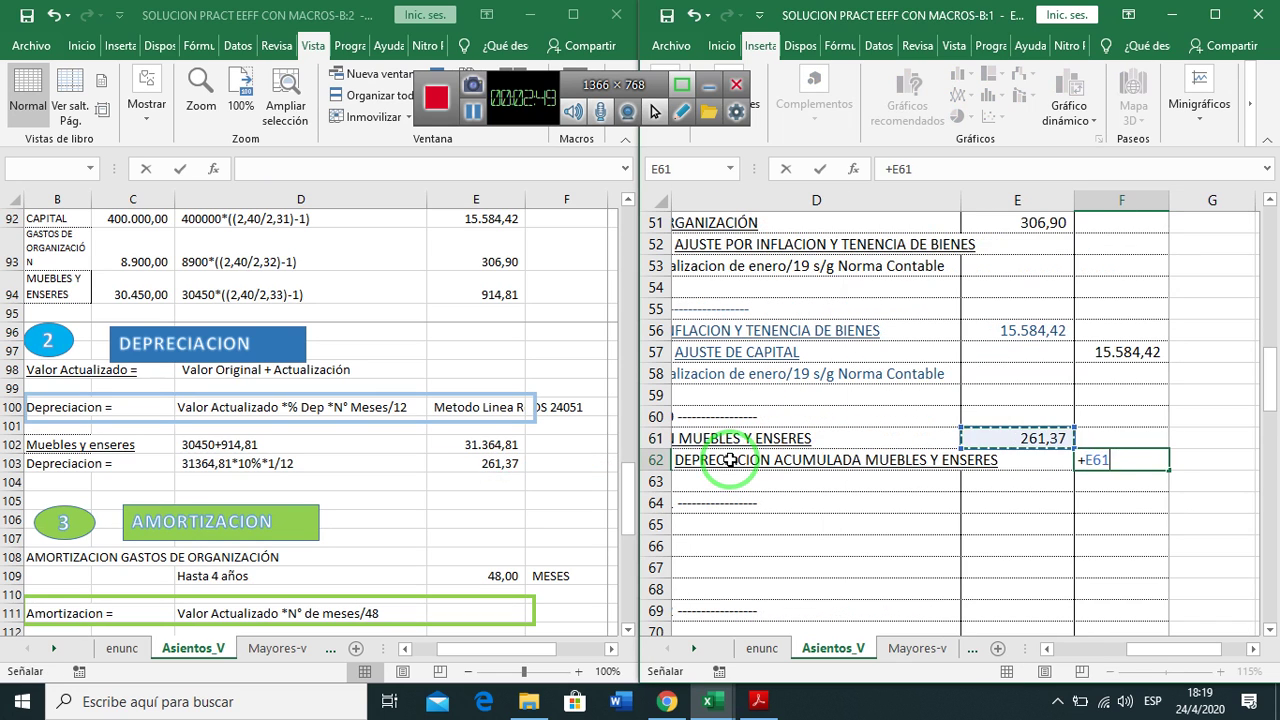
key("Return")
Copy the description of journal entry 9 from C58 into C63 under journal entry 10
key("Left")
key("Left")
key("Left")
key("Left")
key("Right")
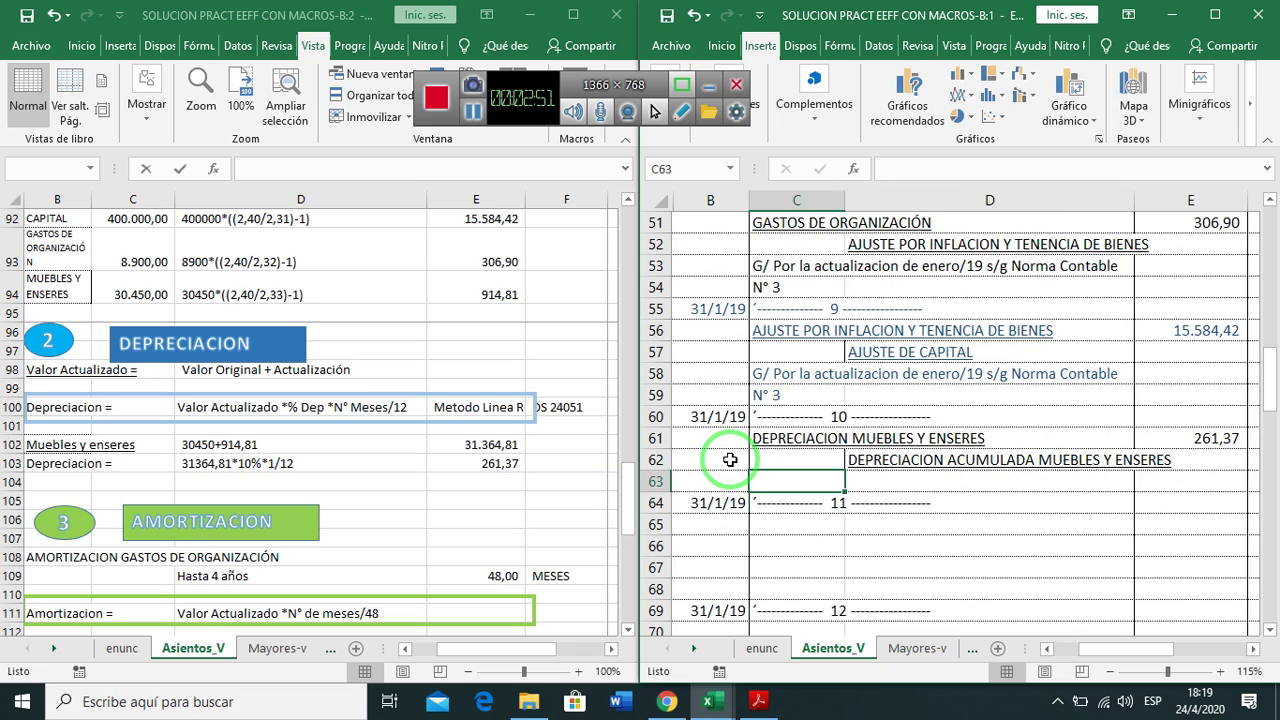
key("Up")
key("Up")
key("Up")
key("Up")
key("Up")
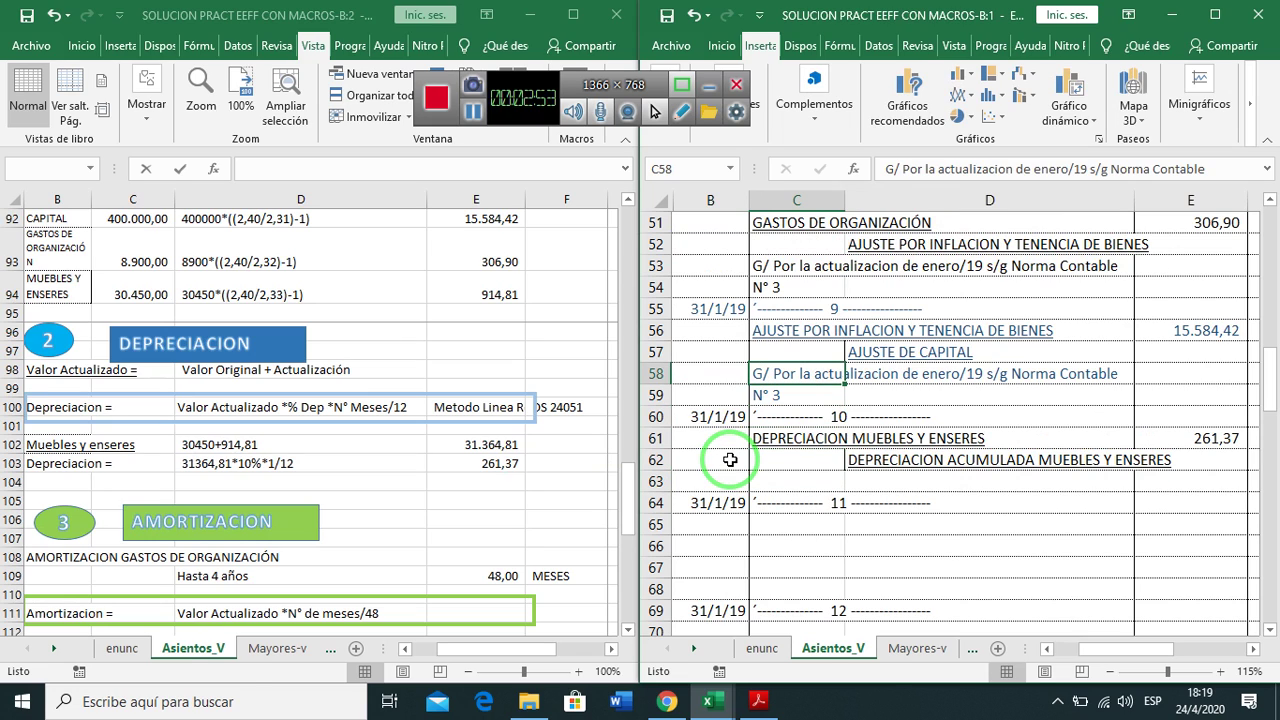
key("ctrl+c")
key("Down")
key("Down")
key("Down")
key("Down")
key("Down")
key("Return")
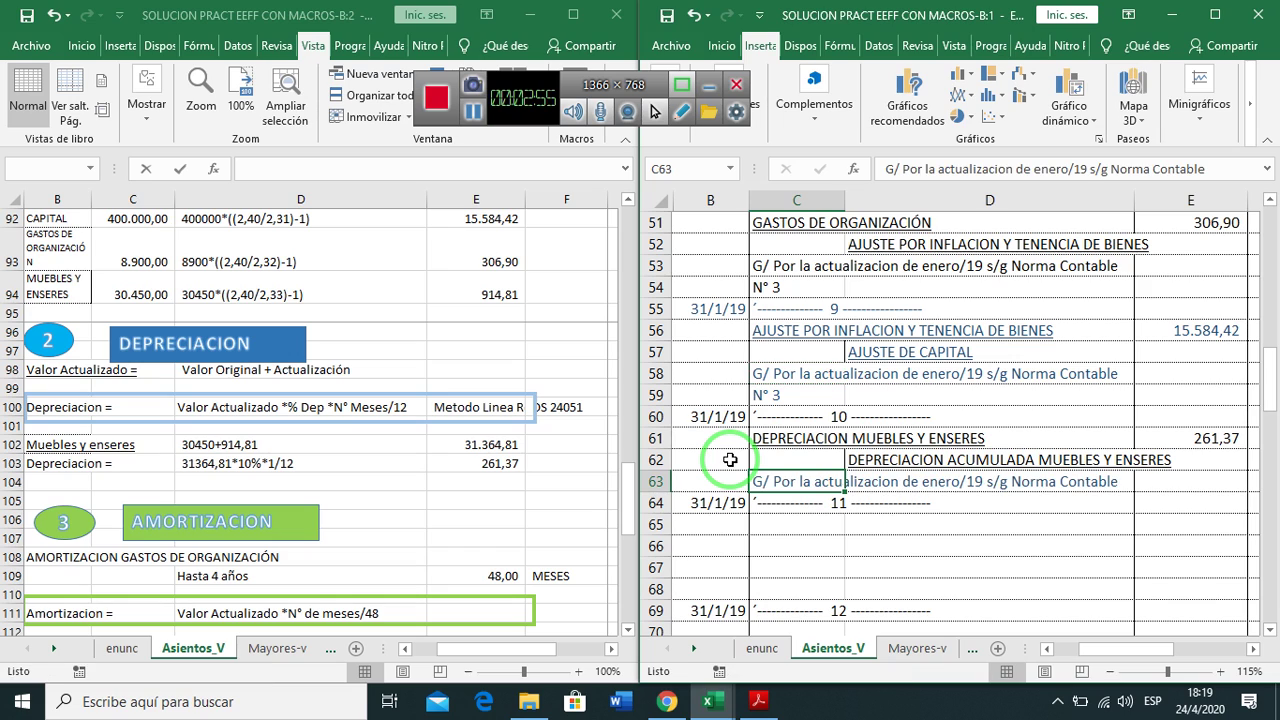
Edit the description in C63 to read "G/ Por la depreciación de enero/19 método de linea recta"
key("F2")
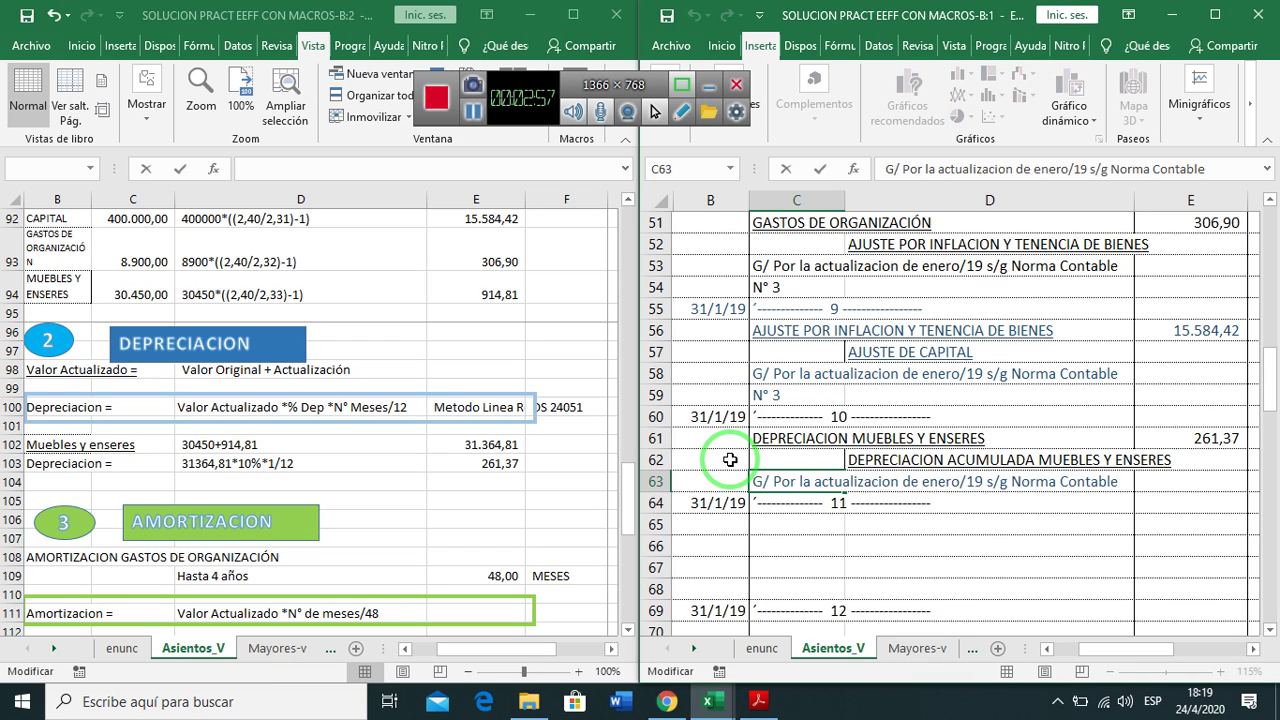
key("ctrl+shift+Right")
key("ctrl+shift+Right")
key("ctrl+shift+Right")
key("ctrl+shift+Right")
key("ctrl+shift+Right")
key("ctrl+shift+Right")
key("ctrl+shift+Right")
key("ctrl+shift+Right")
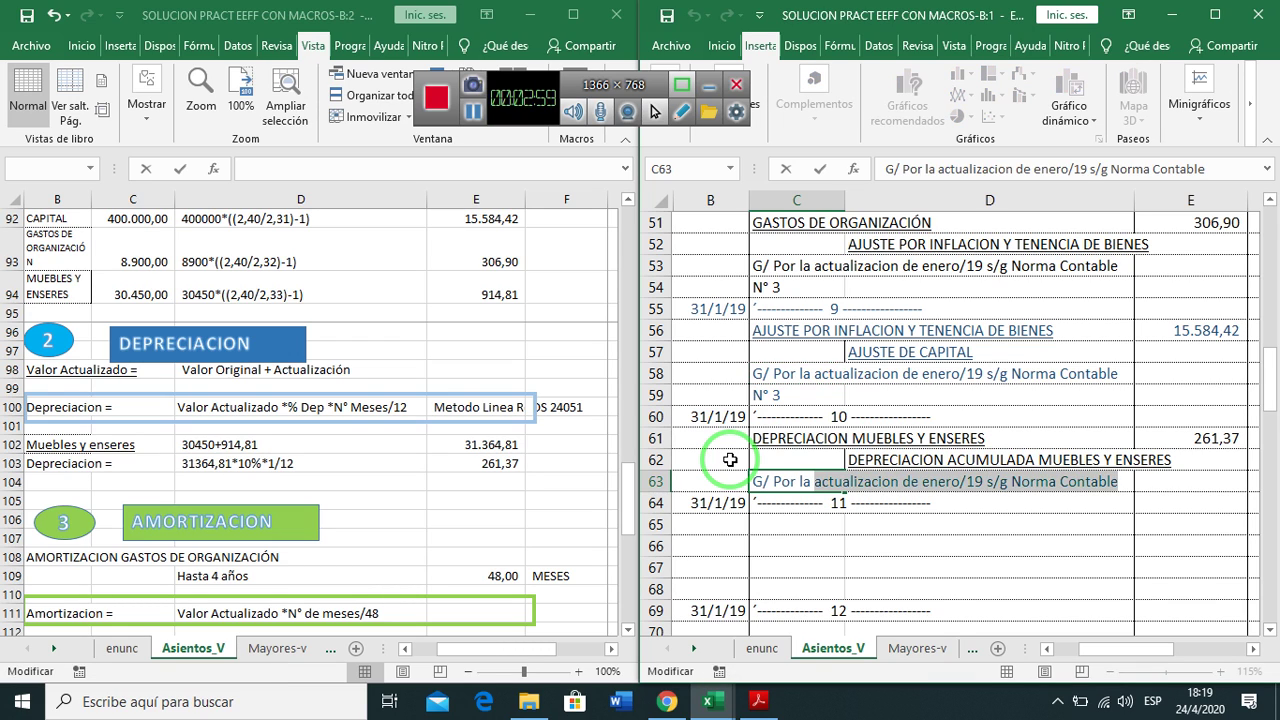
type("DEPRECIAC")
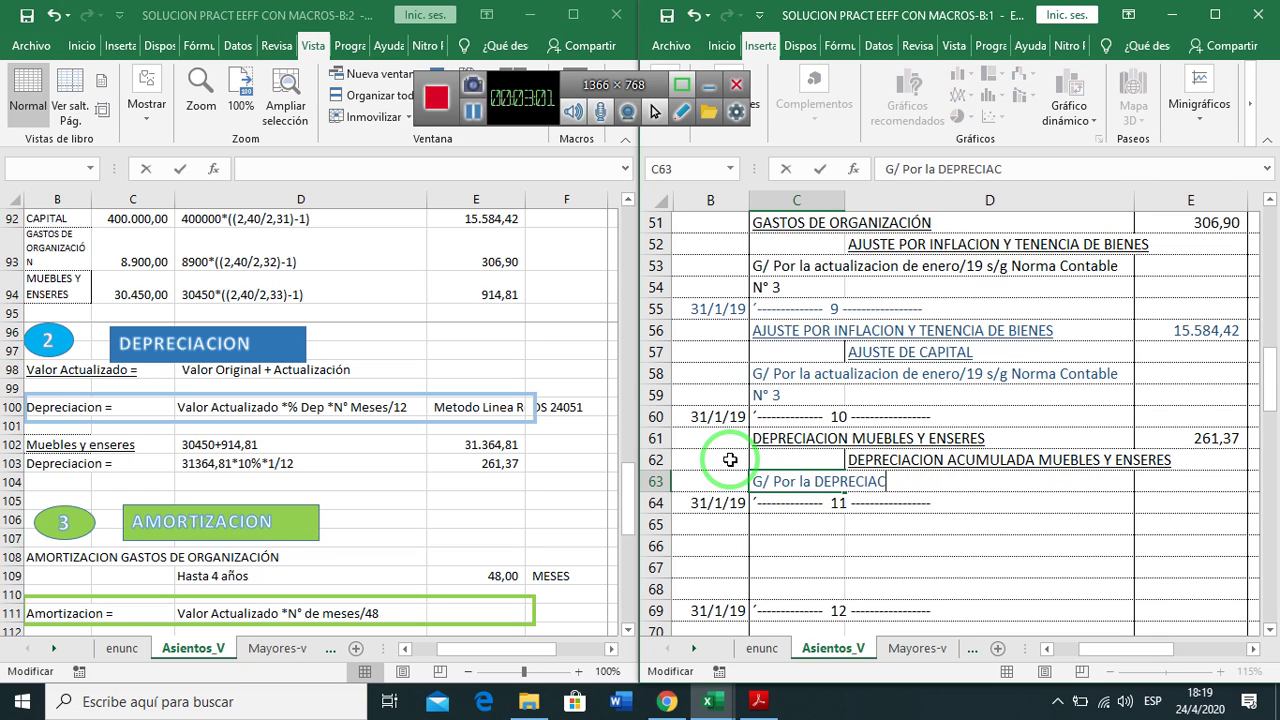
key("BackSpace")
key("BackSpace")
key("BackSpace")
key("BackSpace")
key("BackSpace")
key("BackSpace")
key("BackSpace")
key("BackSpace")
type("depreciación ")
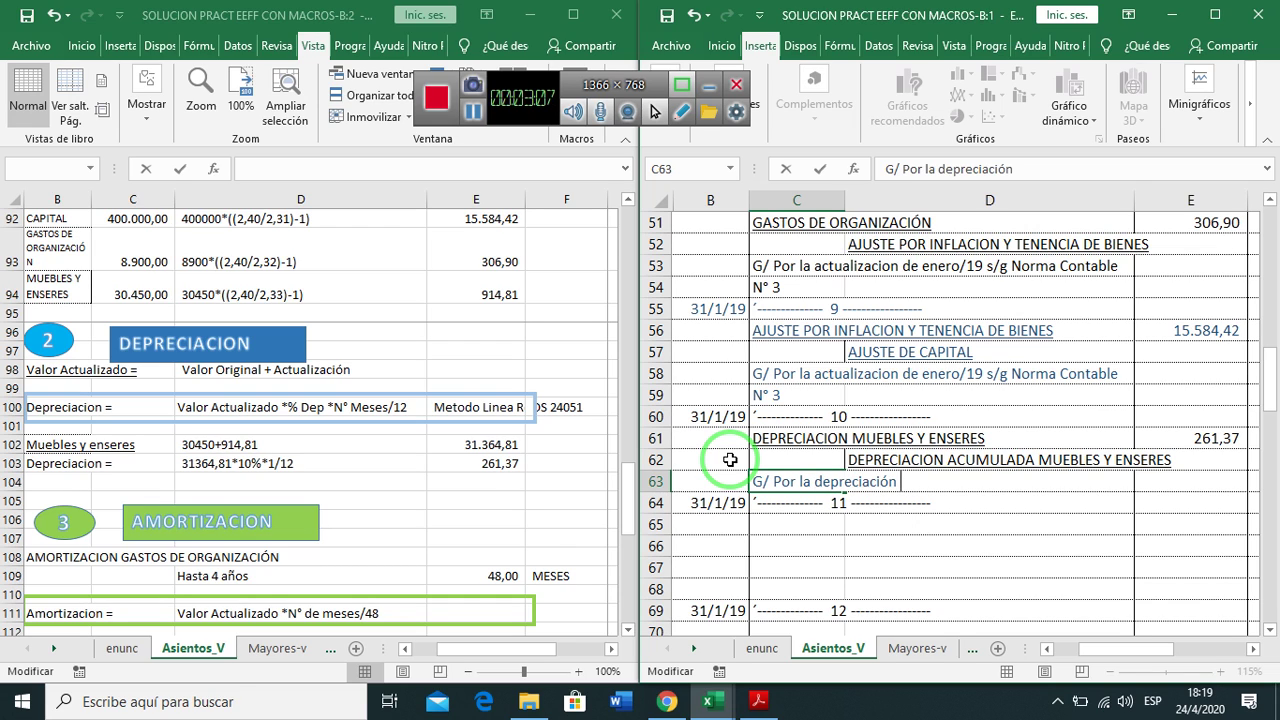
type("de enero")
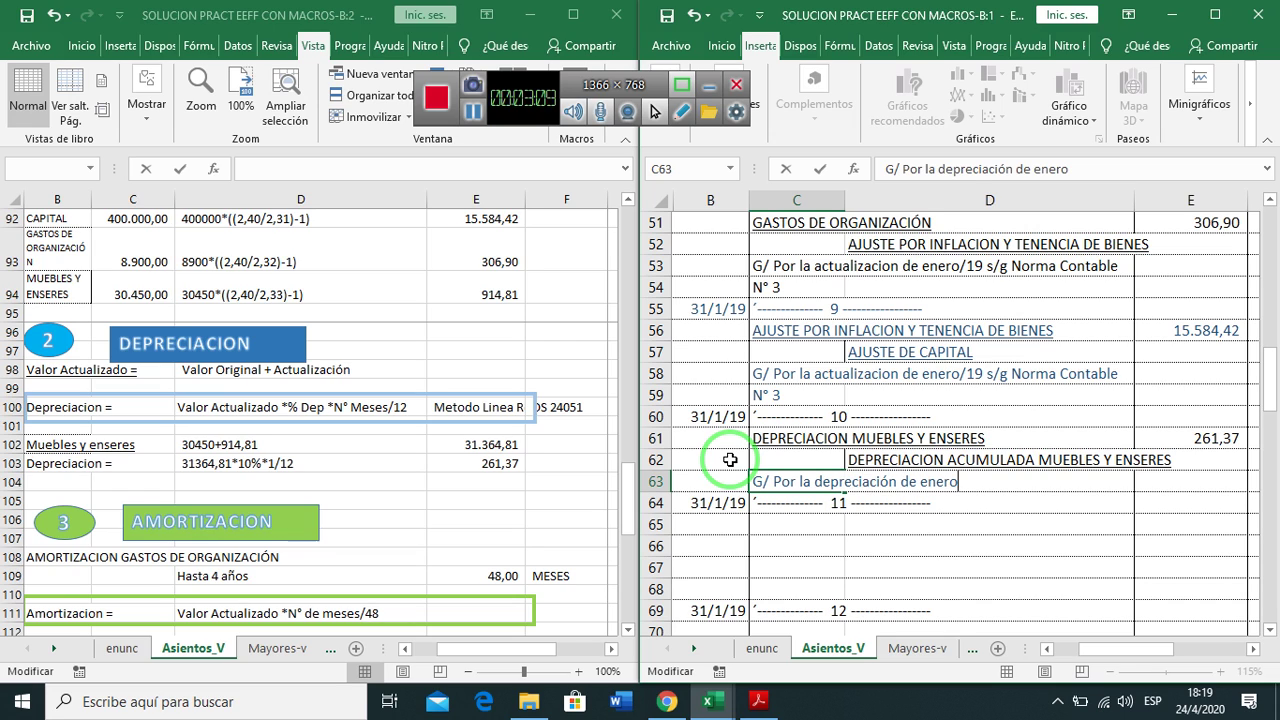
type("/19 méto")
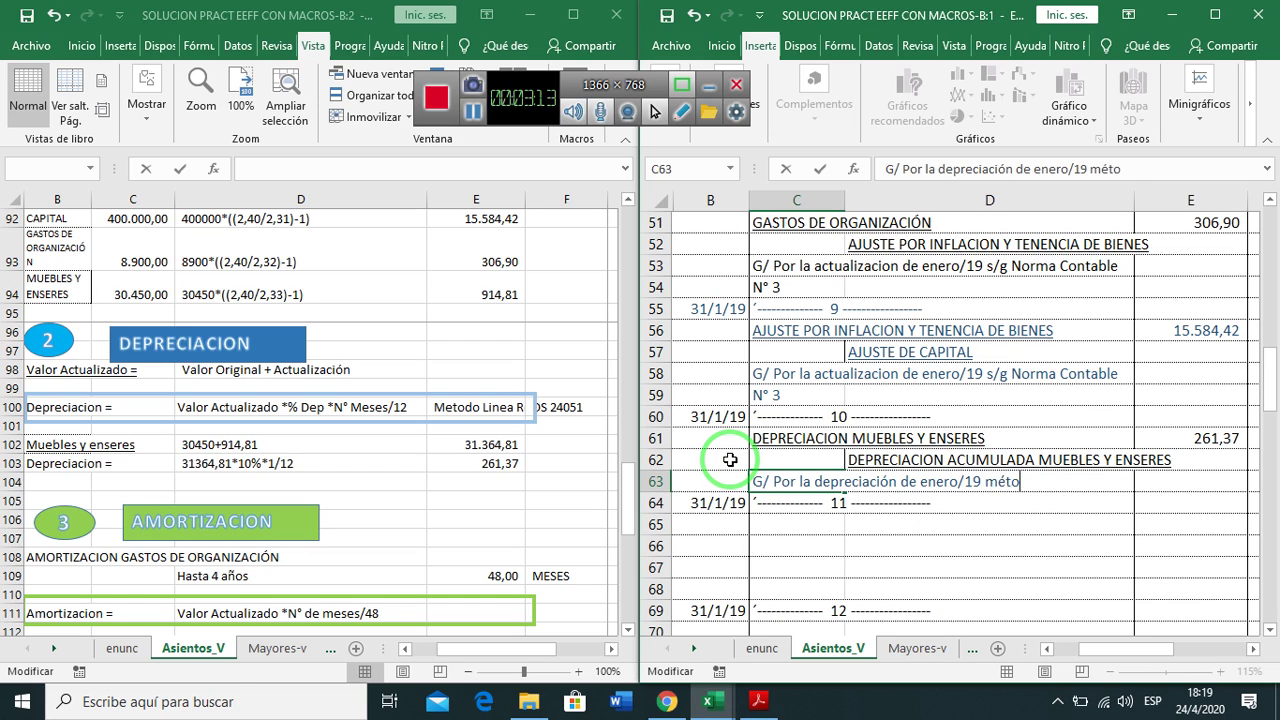
type("do de linea")
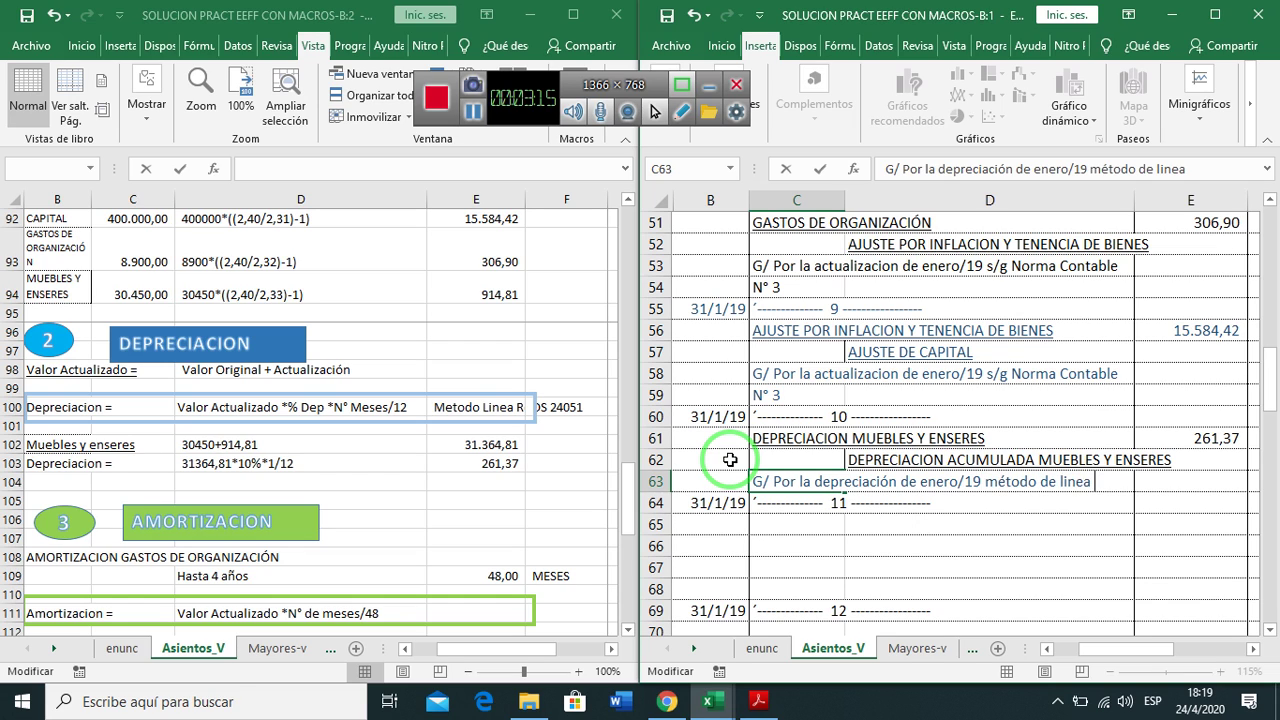
type(" recta")
key("Return")
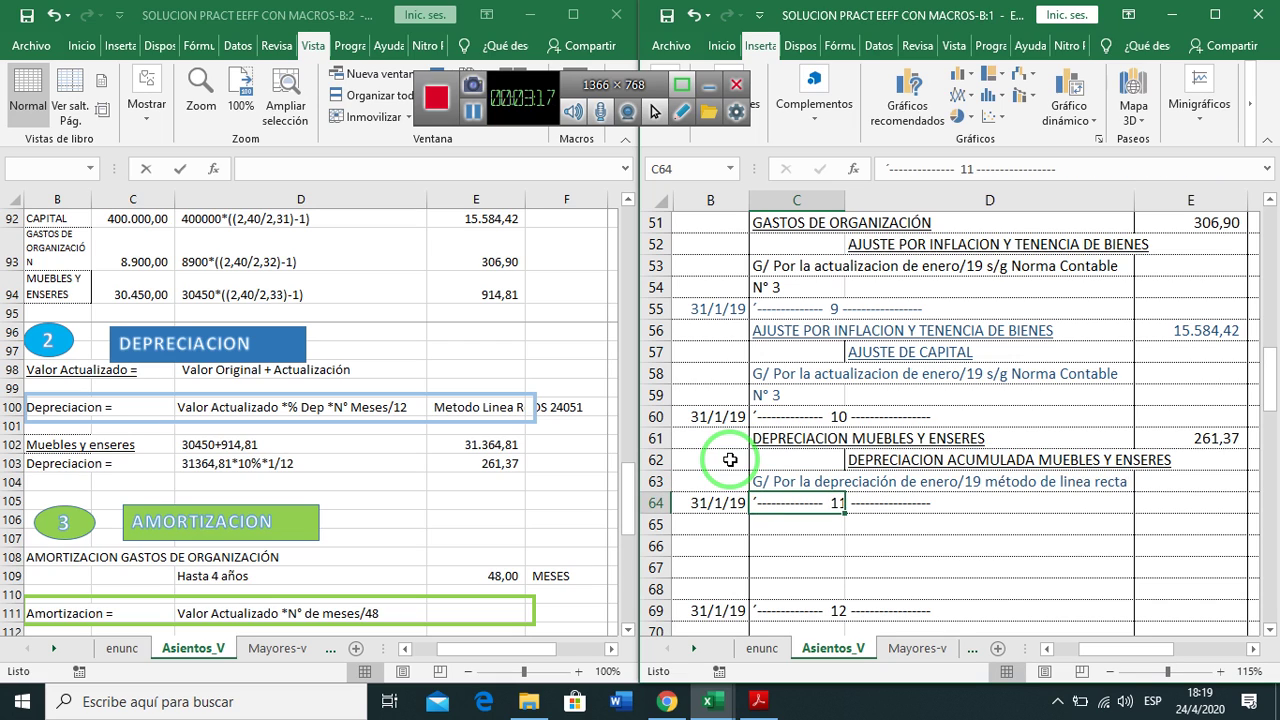
Insert a row above journal entry 11 and enter "según DS 24051" in C64
left_click(656, 503)
right_click(656, 503)
left_click(737, 354)
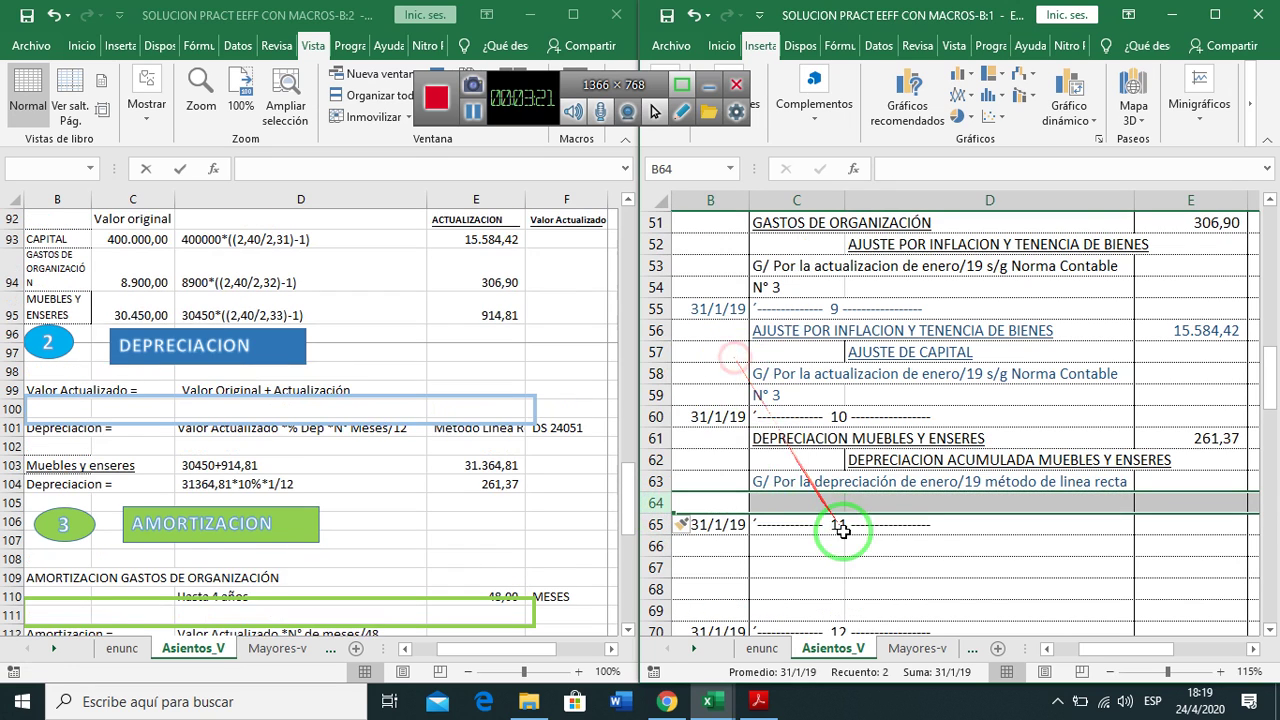
left_click(793, 505)
type("S")
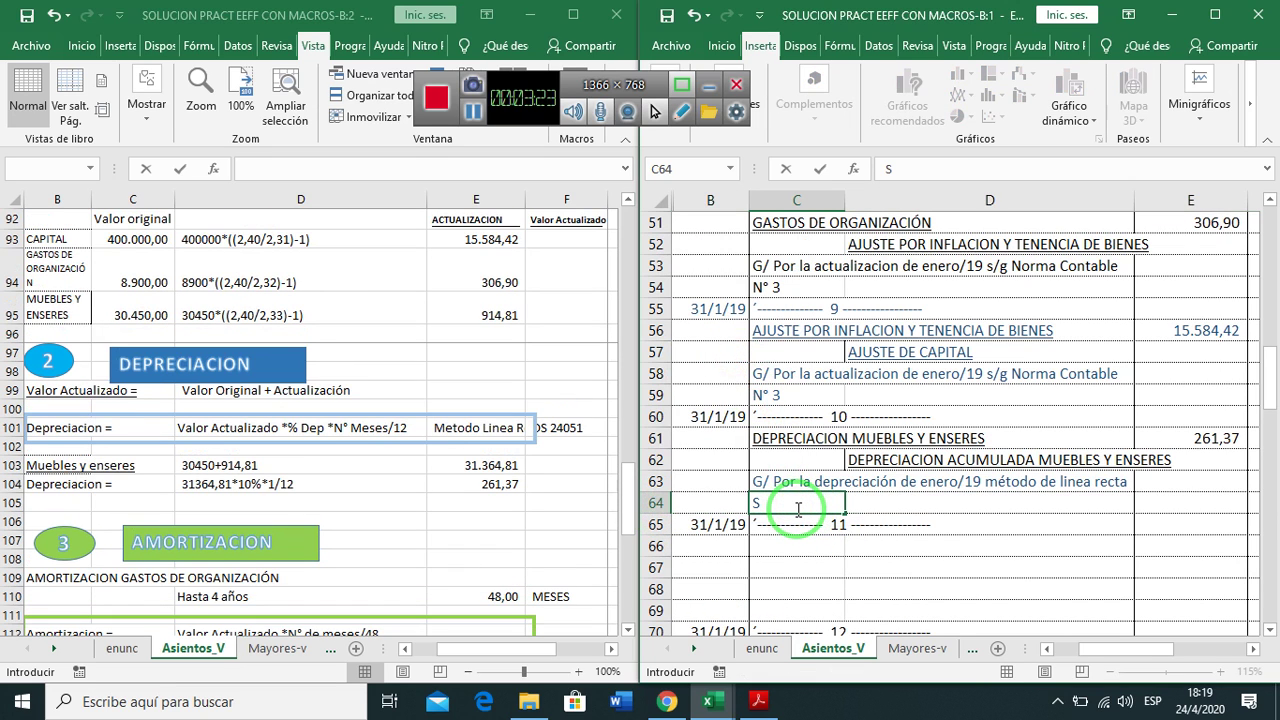
type("egu")
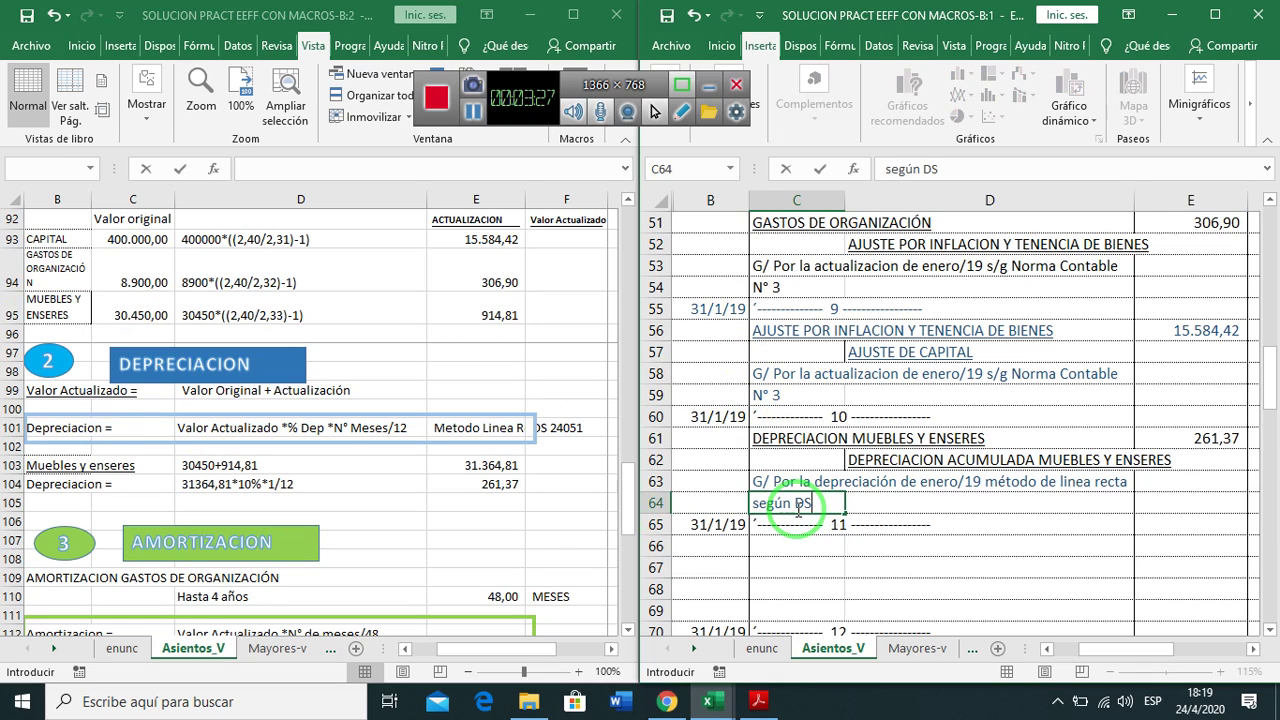
type("n DS 24051")
key("Return")
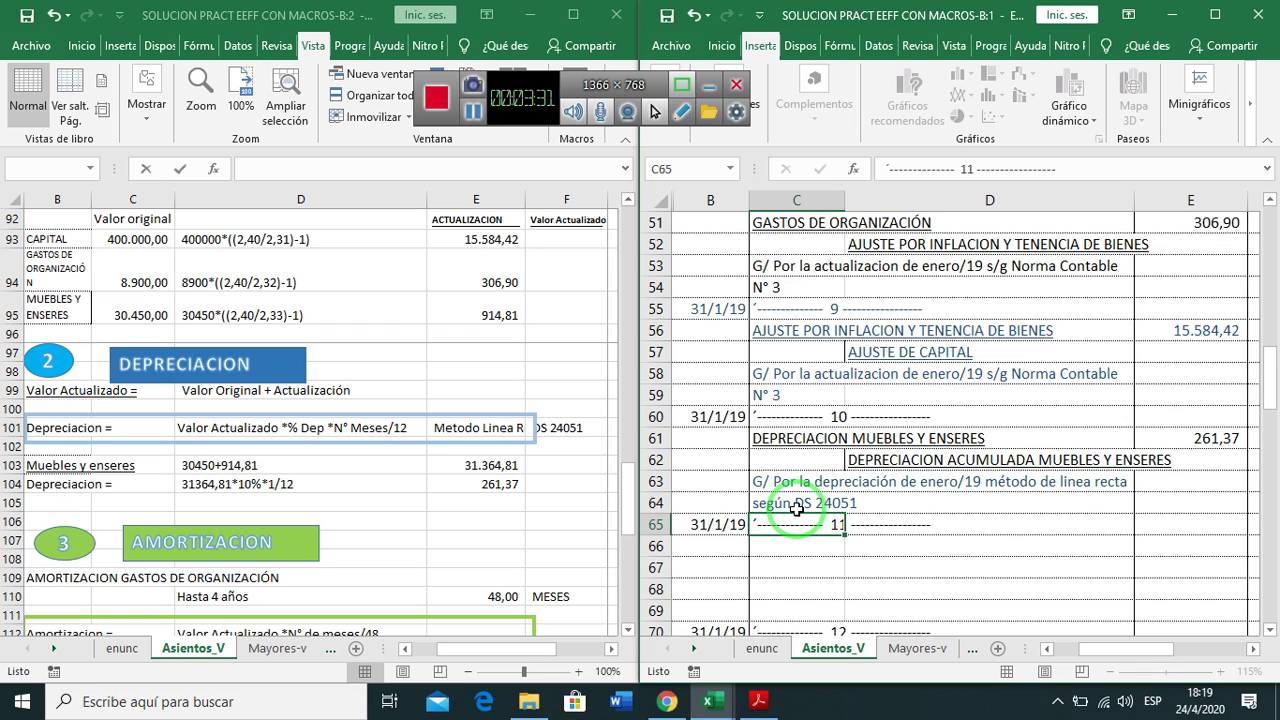
Review the amortization calculation for the organization expenses below the depreciation section of the Asientos_V sheet
left_click_drag(748, 515, 210, 517)
left_click(287, 505)
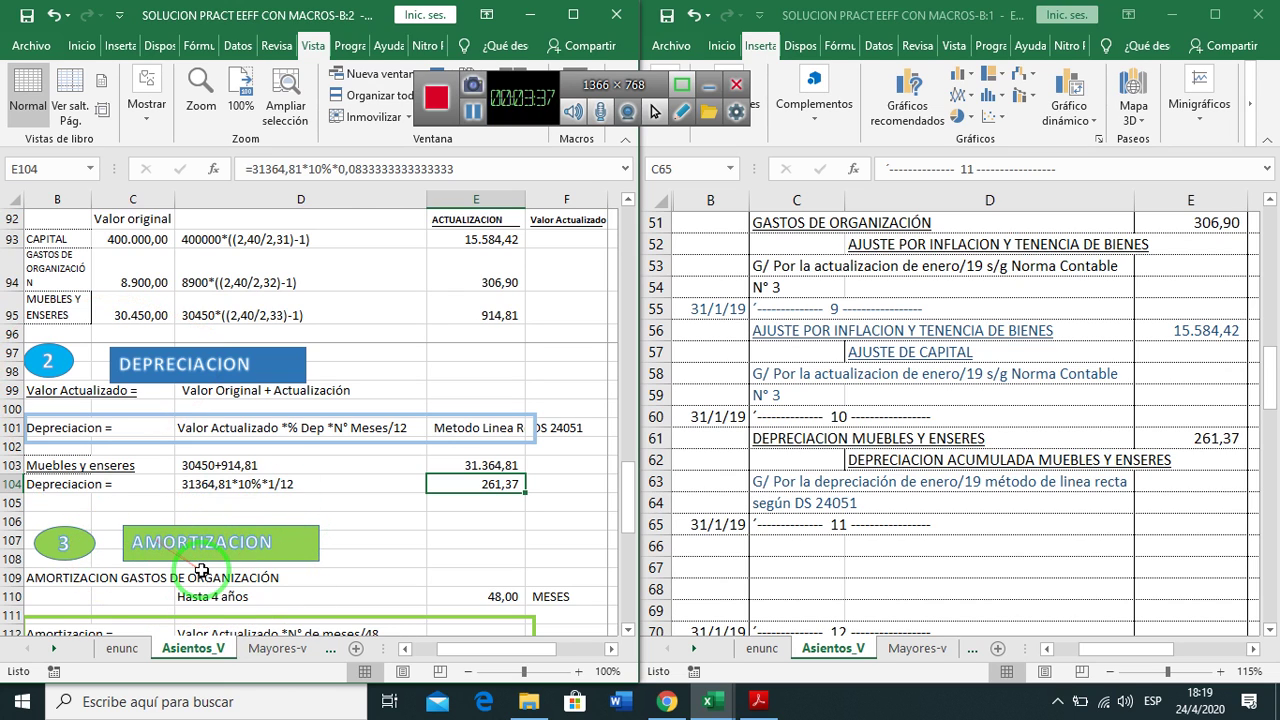
scroll(201, 571, "down", 2)
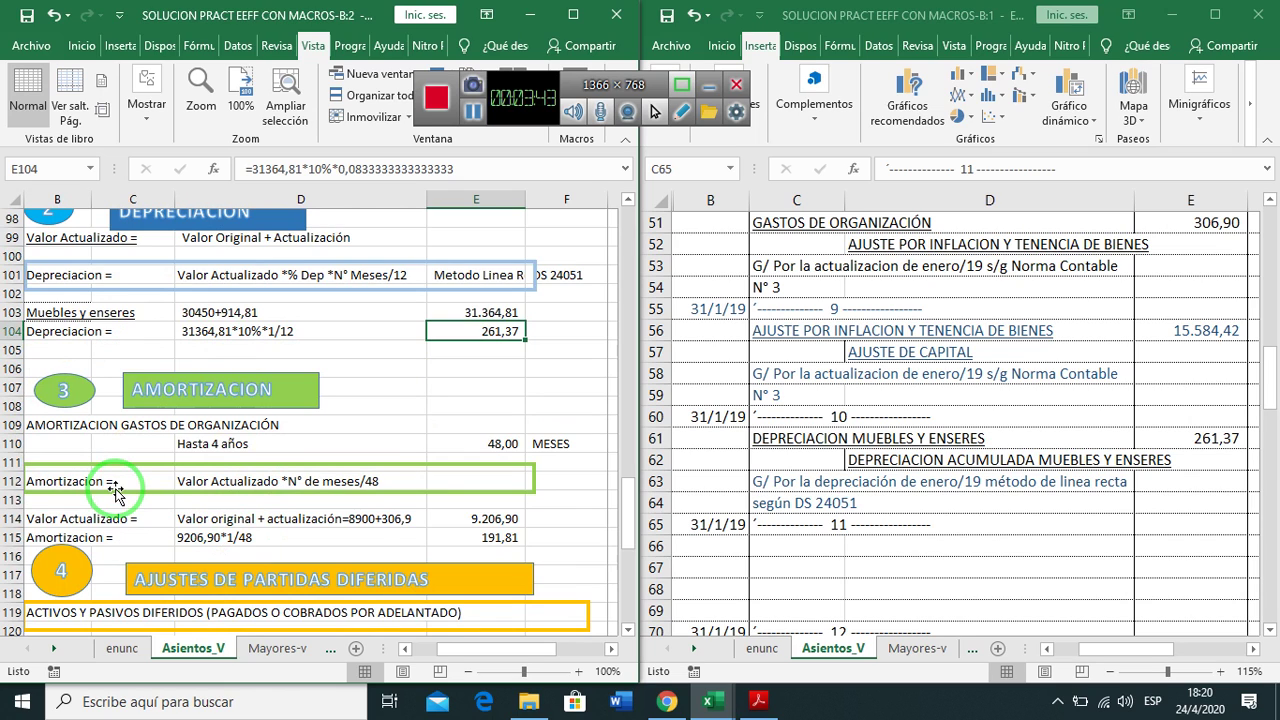
scroll(346, 483, "up", 3)
scroll(346, 483, "down", 1)
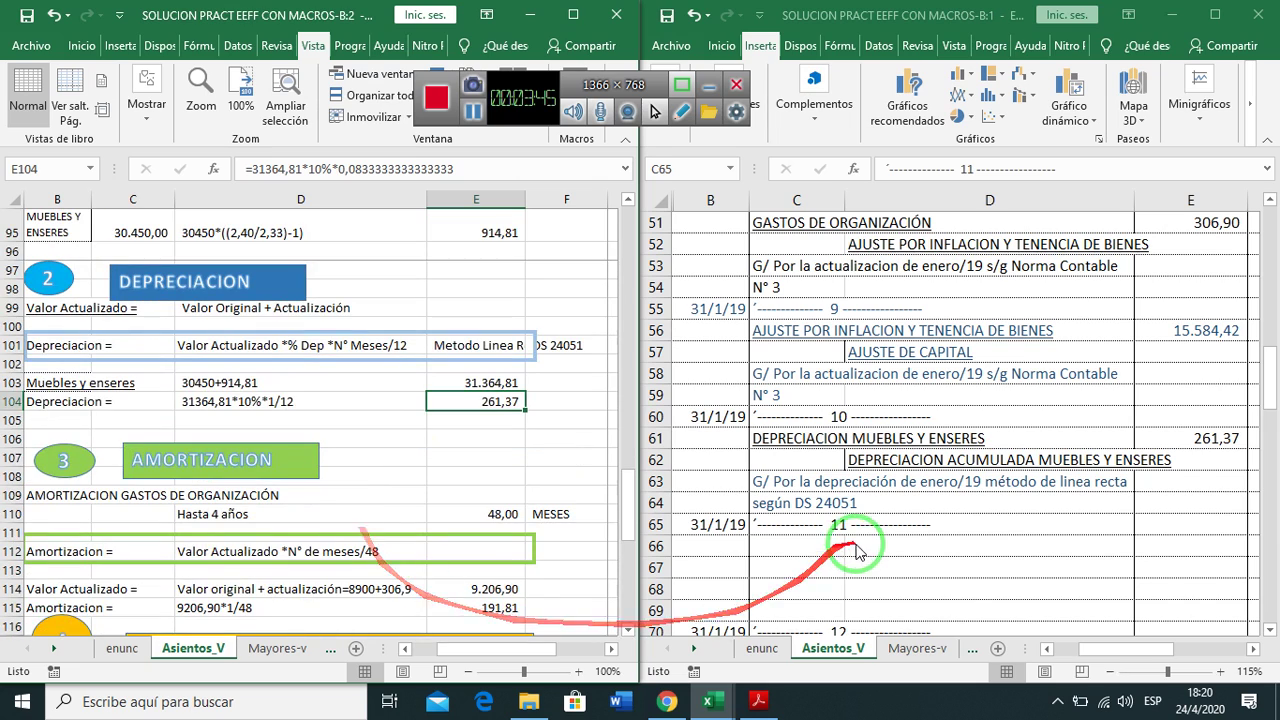
Open the Mayores-v sheet in the second workbook window and view the T-accounts from the beginning
left_click(915, 648)
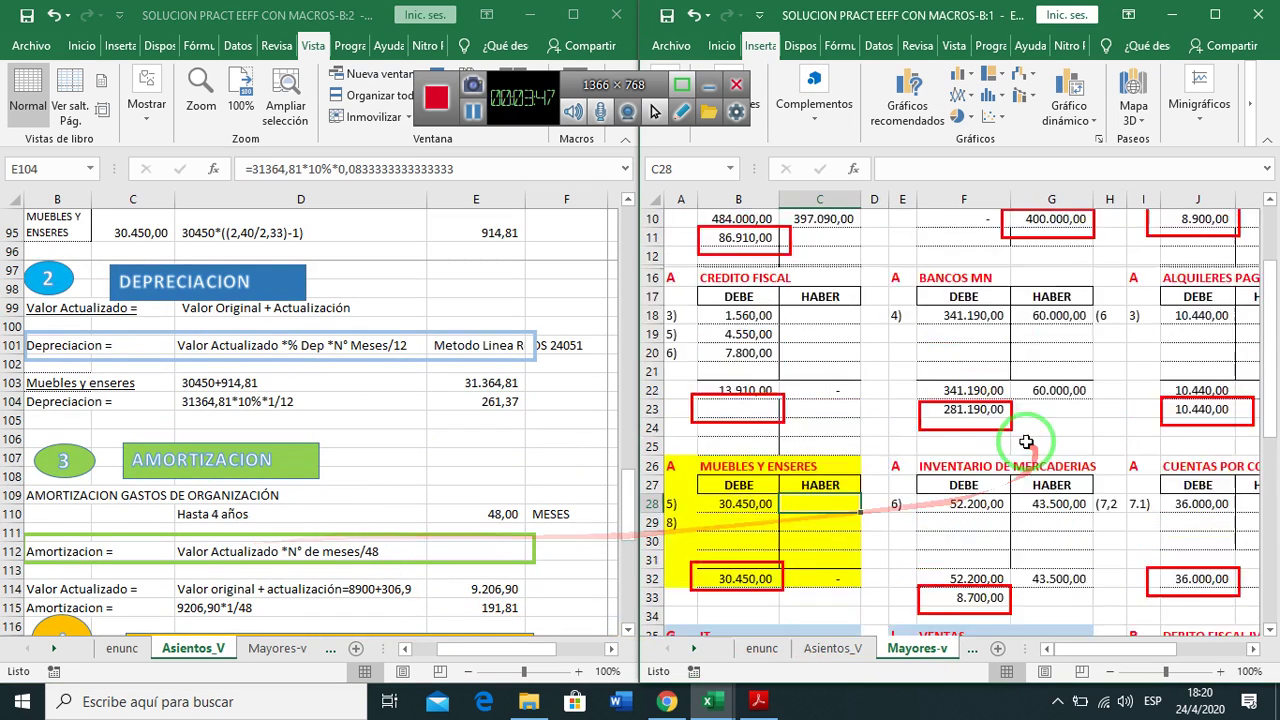
scroll(1026, 441, "up", 3)
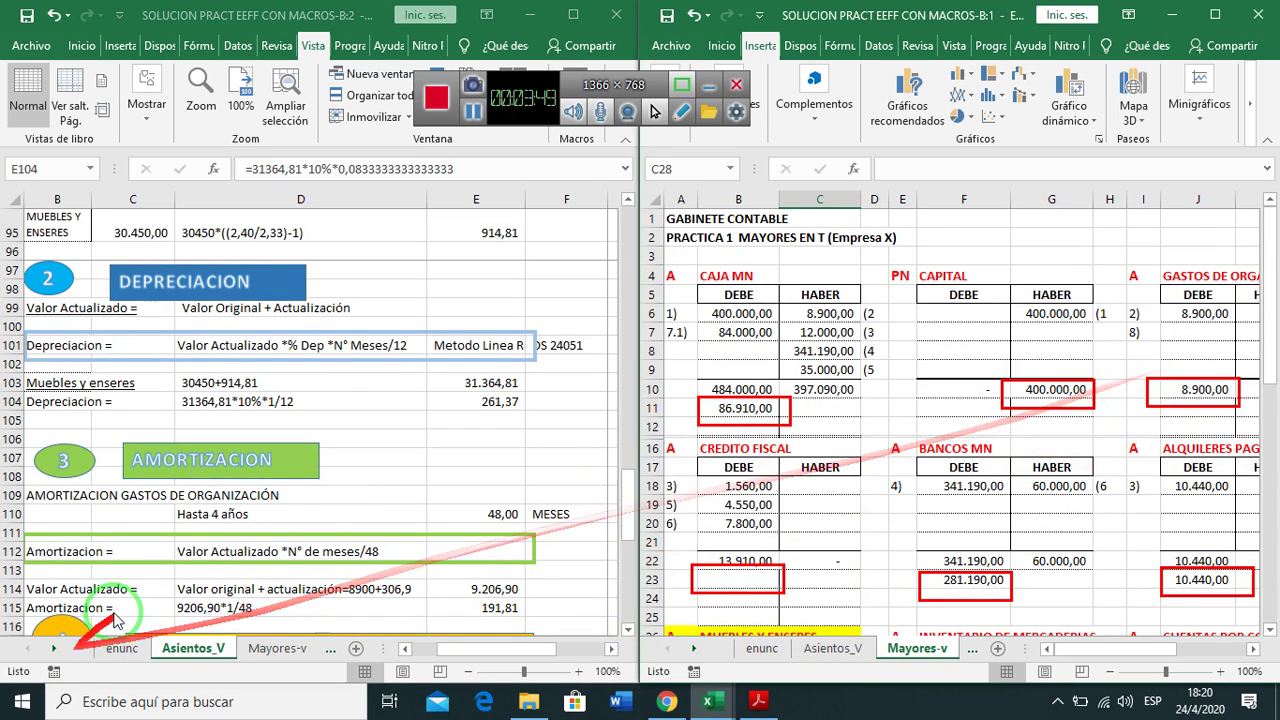
left_click(390, 583)
left_click(350, 572)
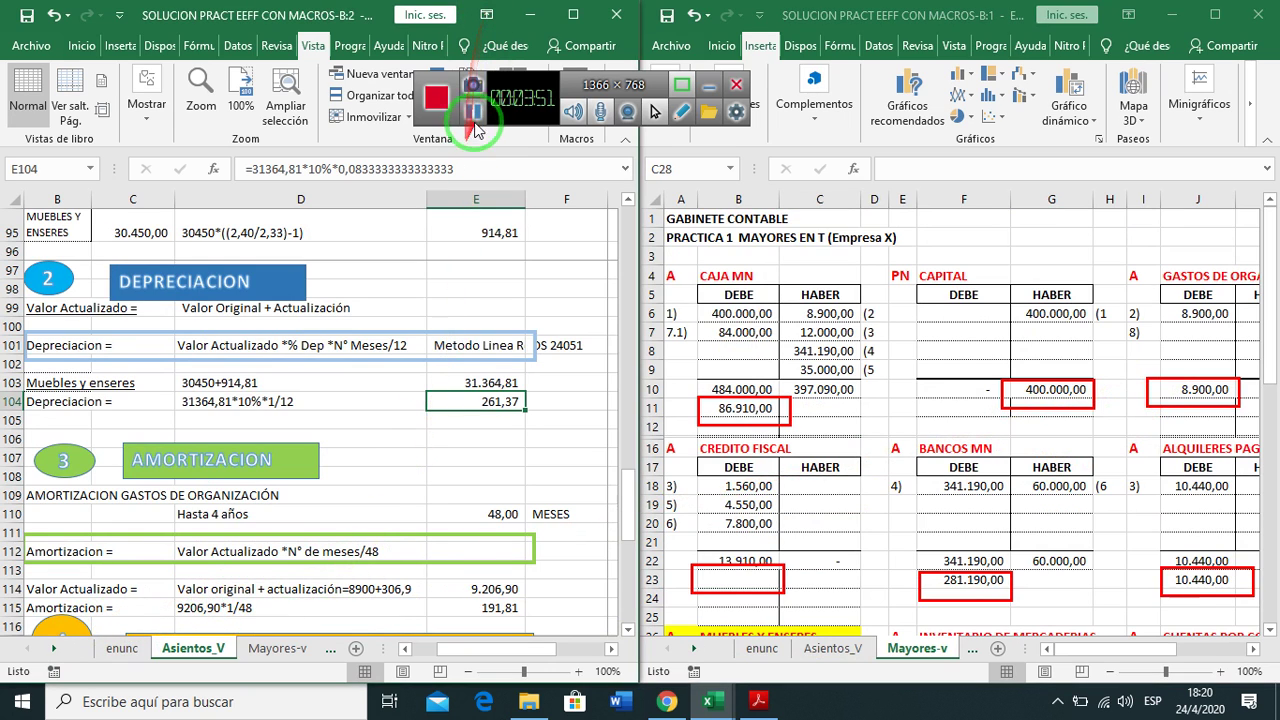
Enter the restated value expression 8900+306,90 for the organization expenses in D114, taking the actualization amount from row 94
scroll(475, 140, "down", 3)
left_click(189, 488)
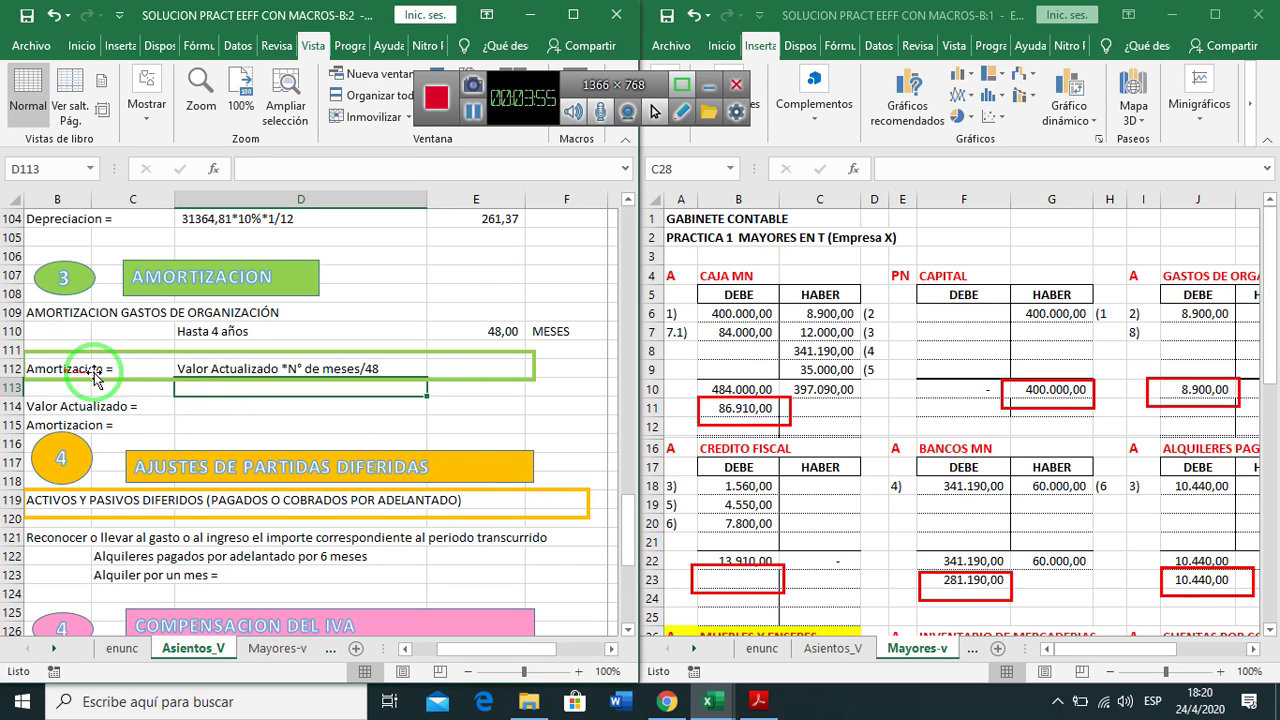
left_click(213, 410)
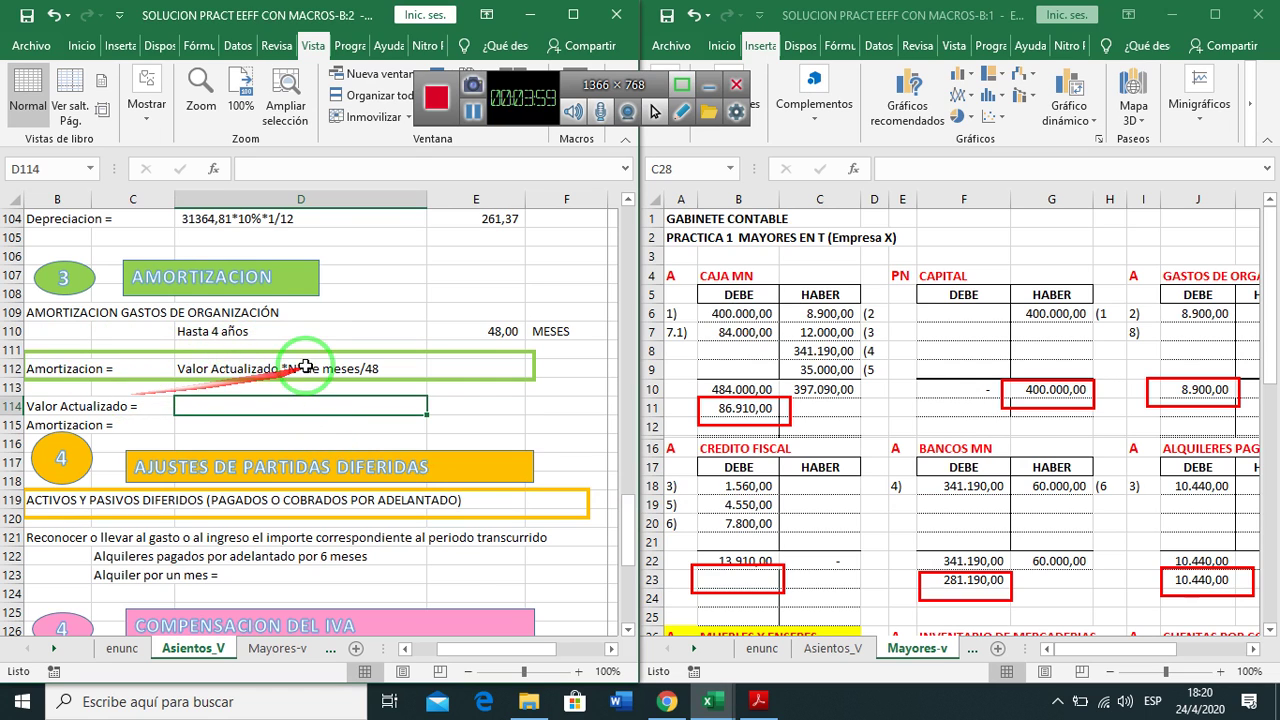
scroll(306, 370, "up", 3)
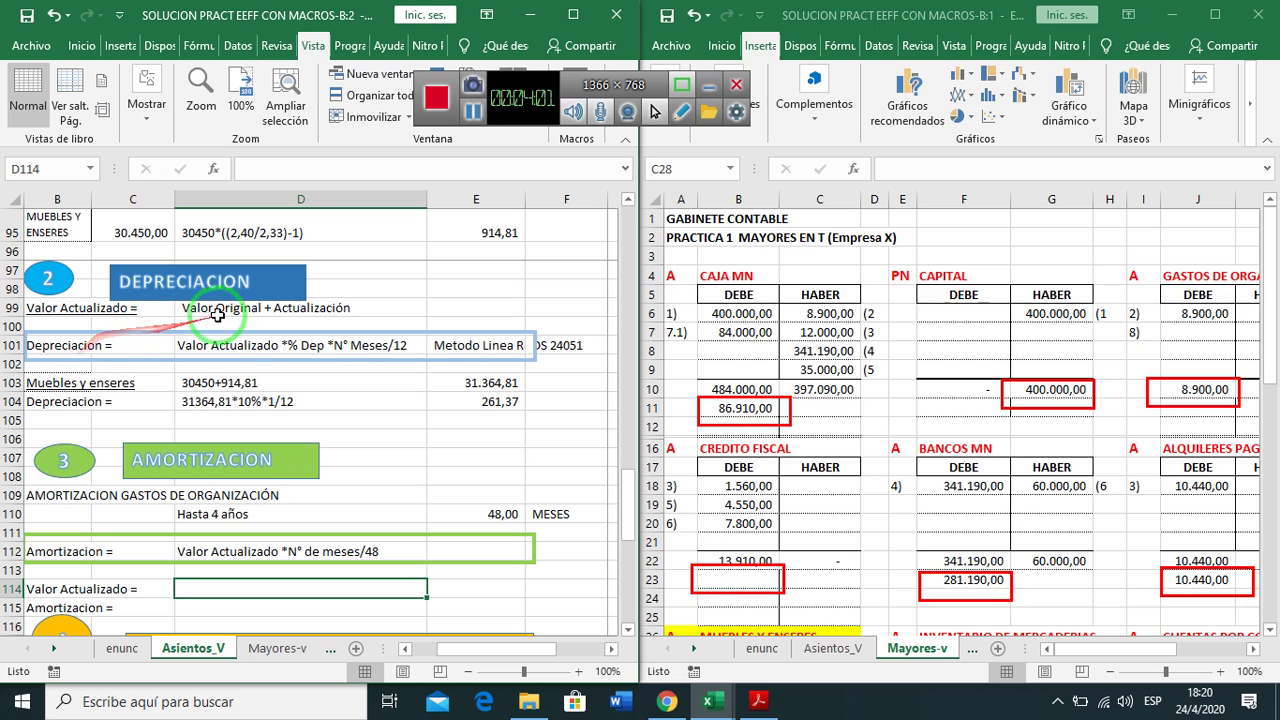
scroll(347, 461, "down", 2)
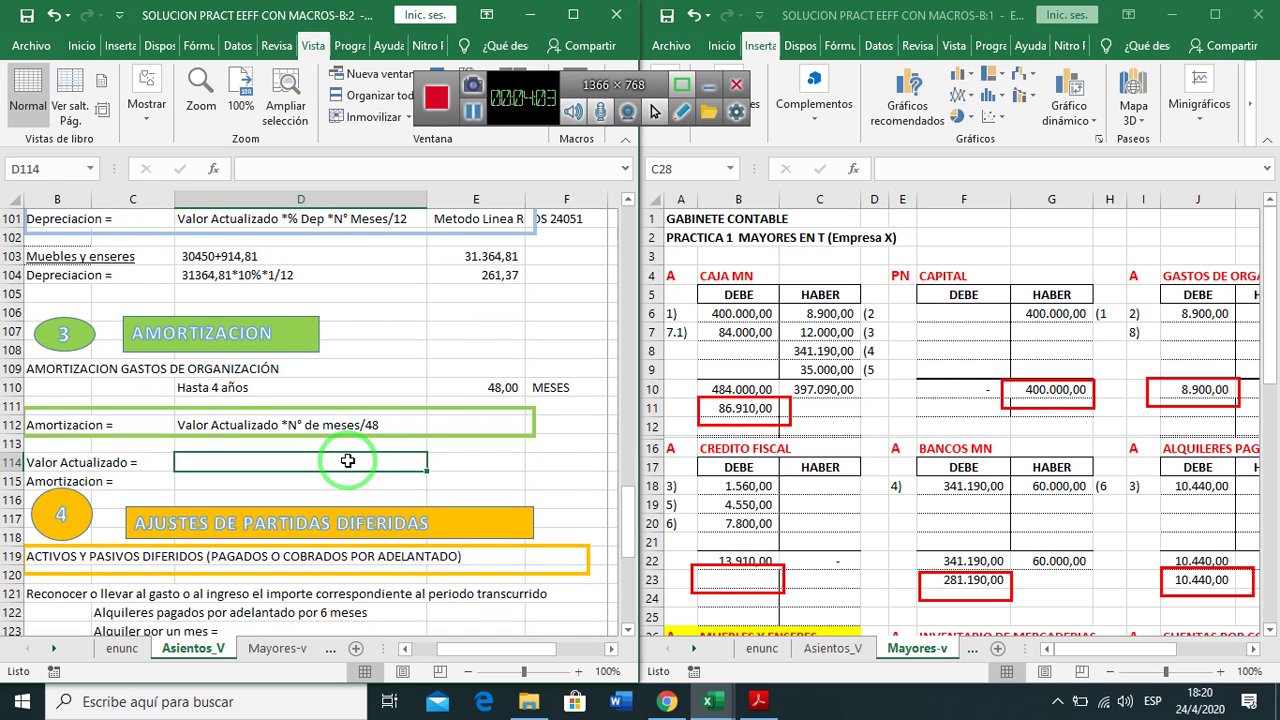
type("+")
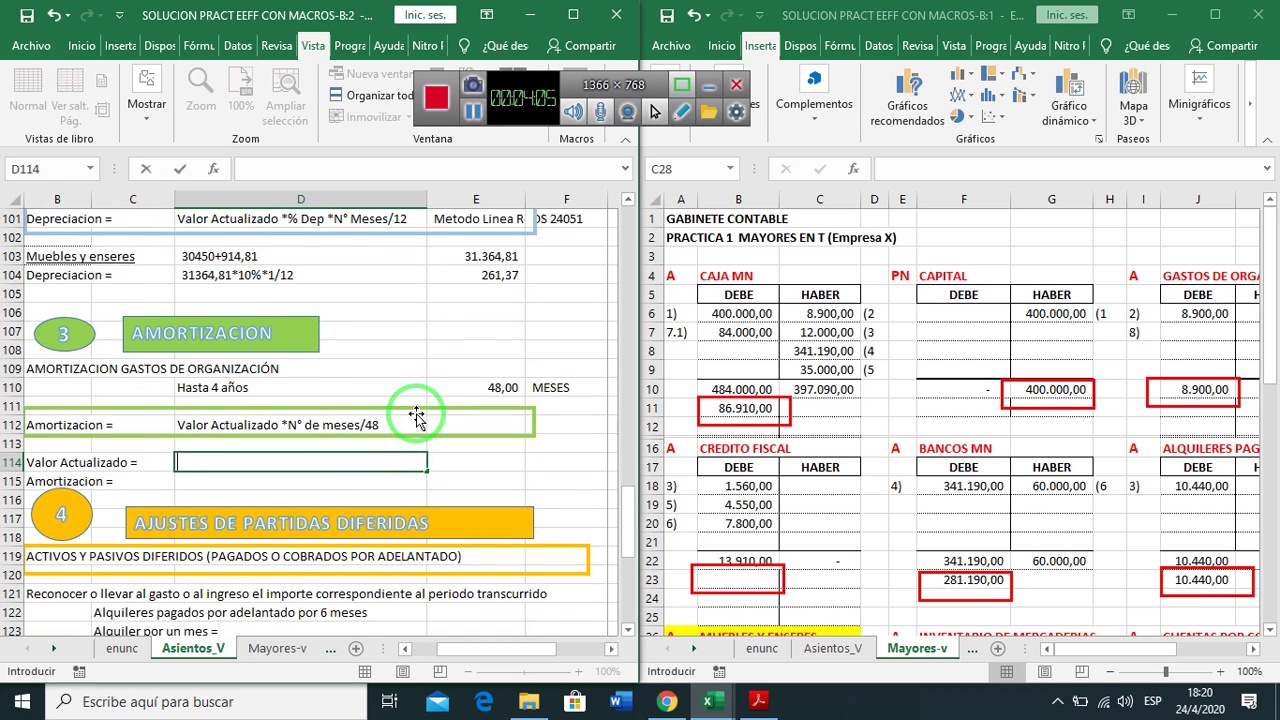
scroll(416, 416, "up", 4)
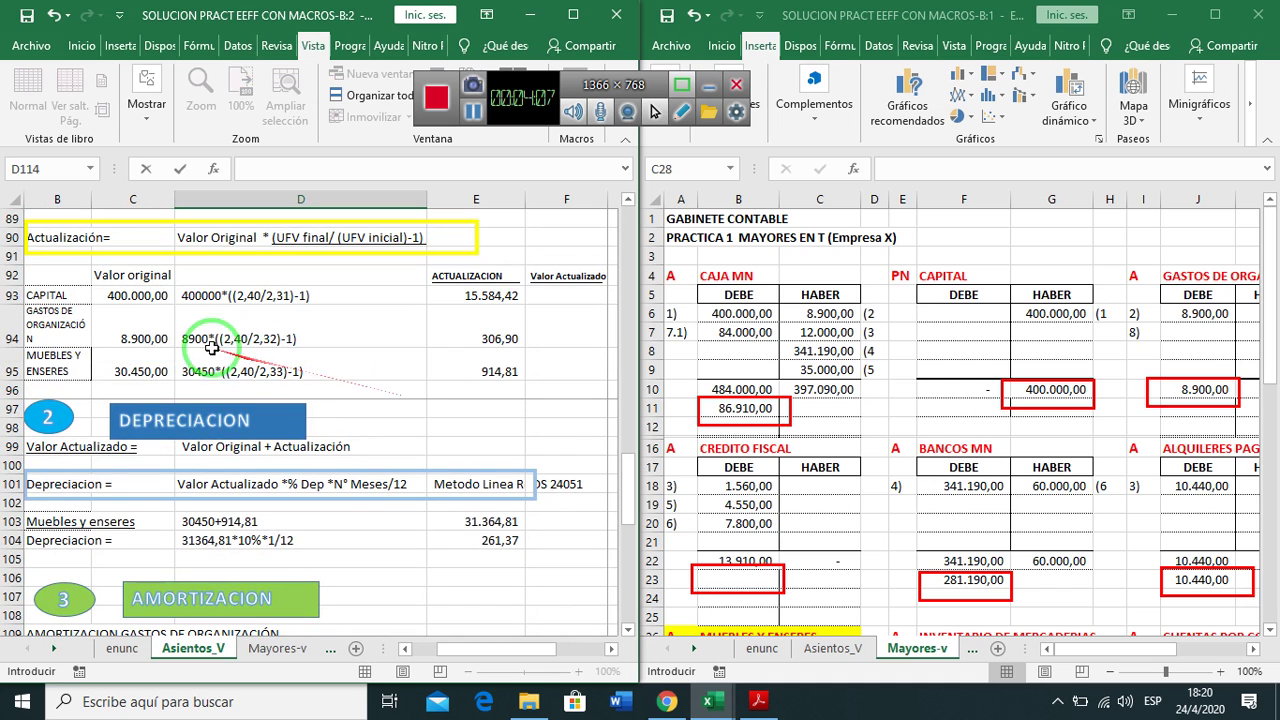
scroll(462, 452, "down", 3)
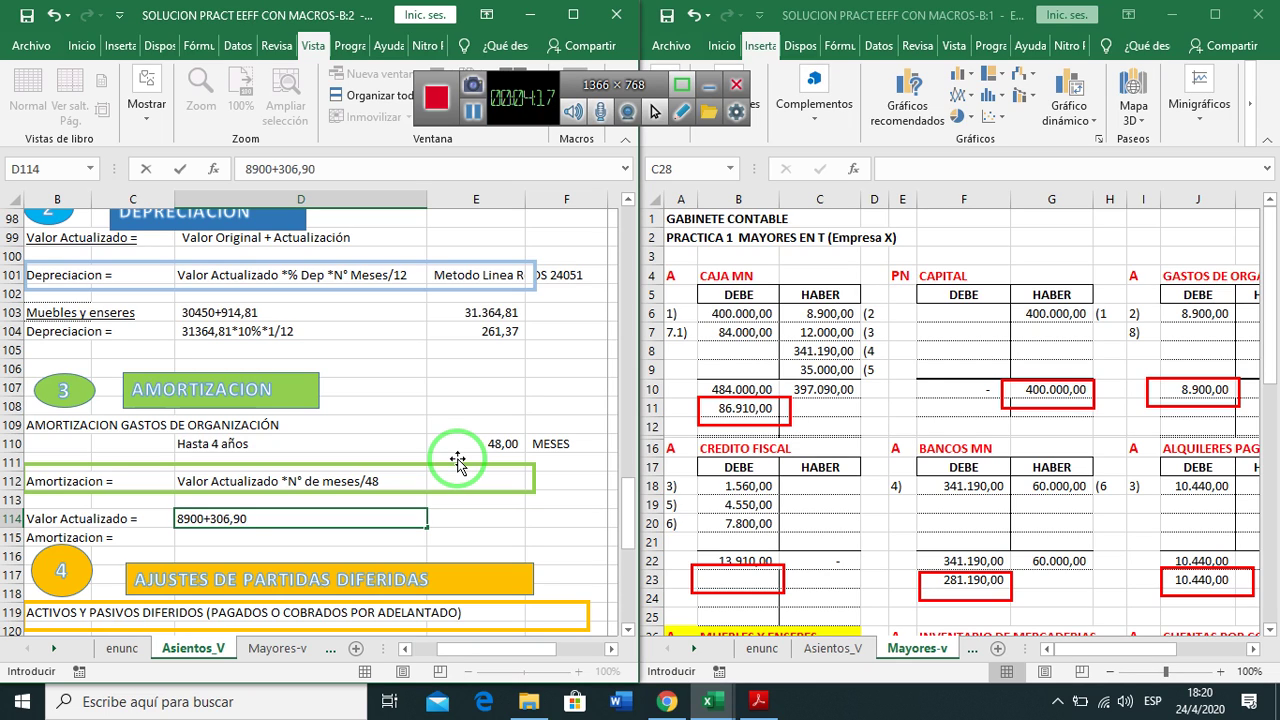
key("ctrl+Return")
Copy the expression from D114 to E114 and turn it into the formula +8900+306,90
key("ctrl+c")
key("Right")
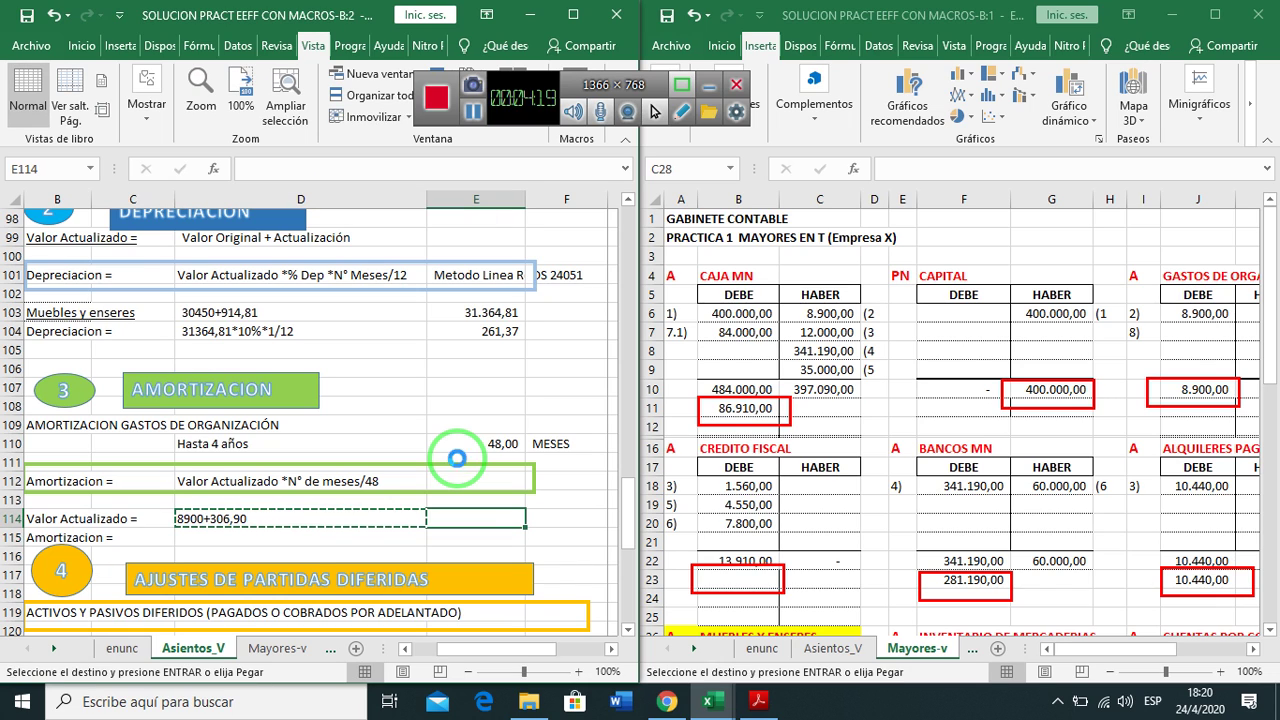
key("ctrl+v")
key("F2")
key("Home")
type("=")
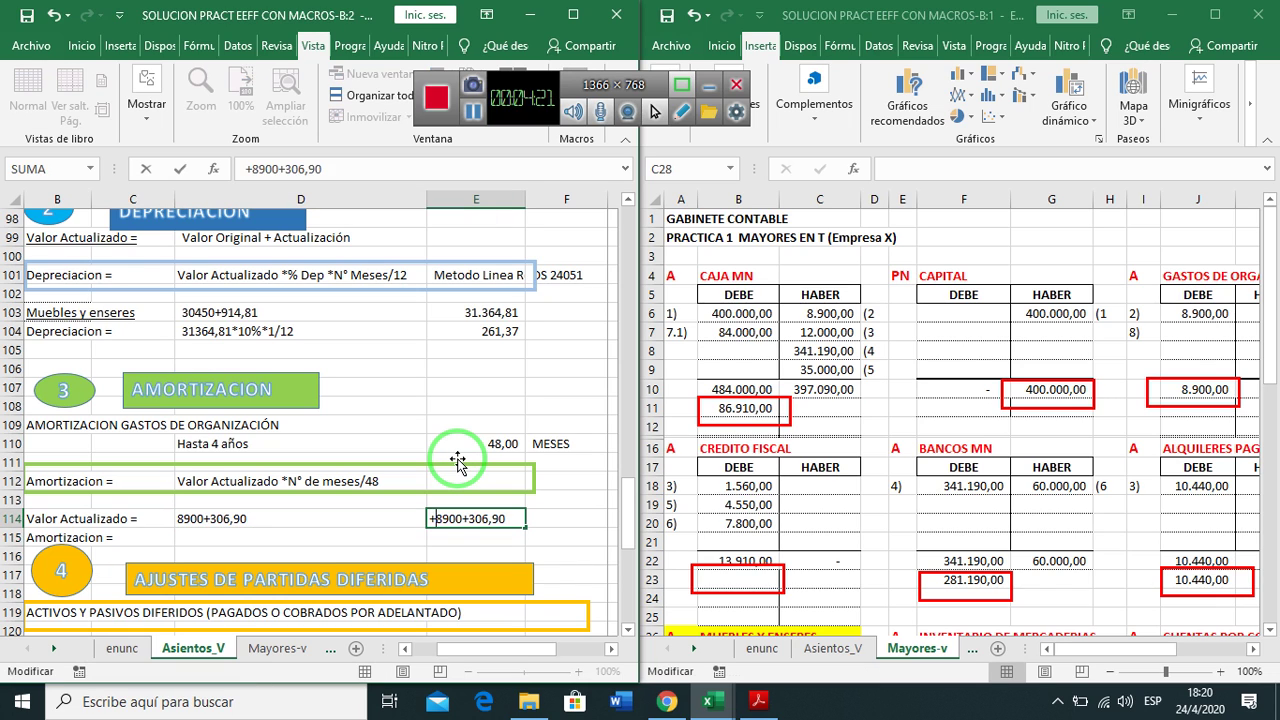
key("Return")
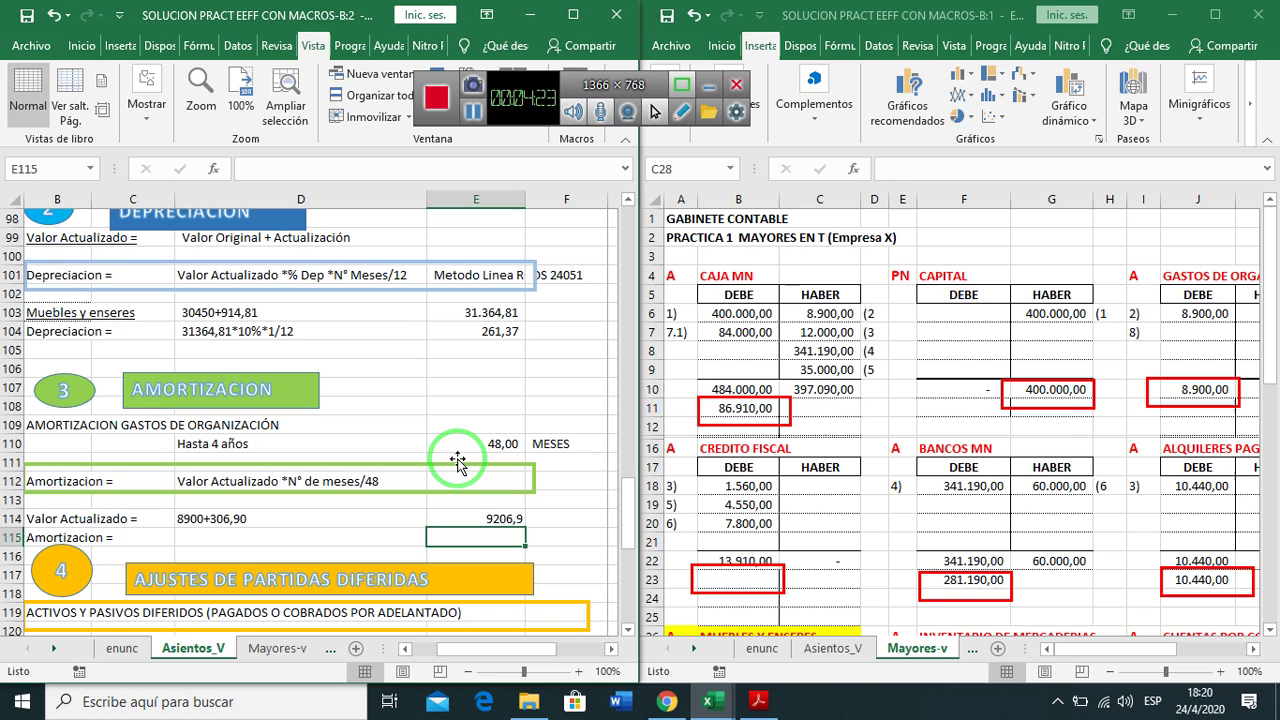
Check the 48-month amortization basis and its formula, and enter the expression 9206,9*1/12 in D115
left_click(255, 540)
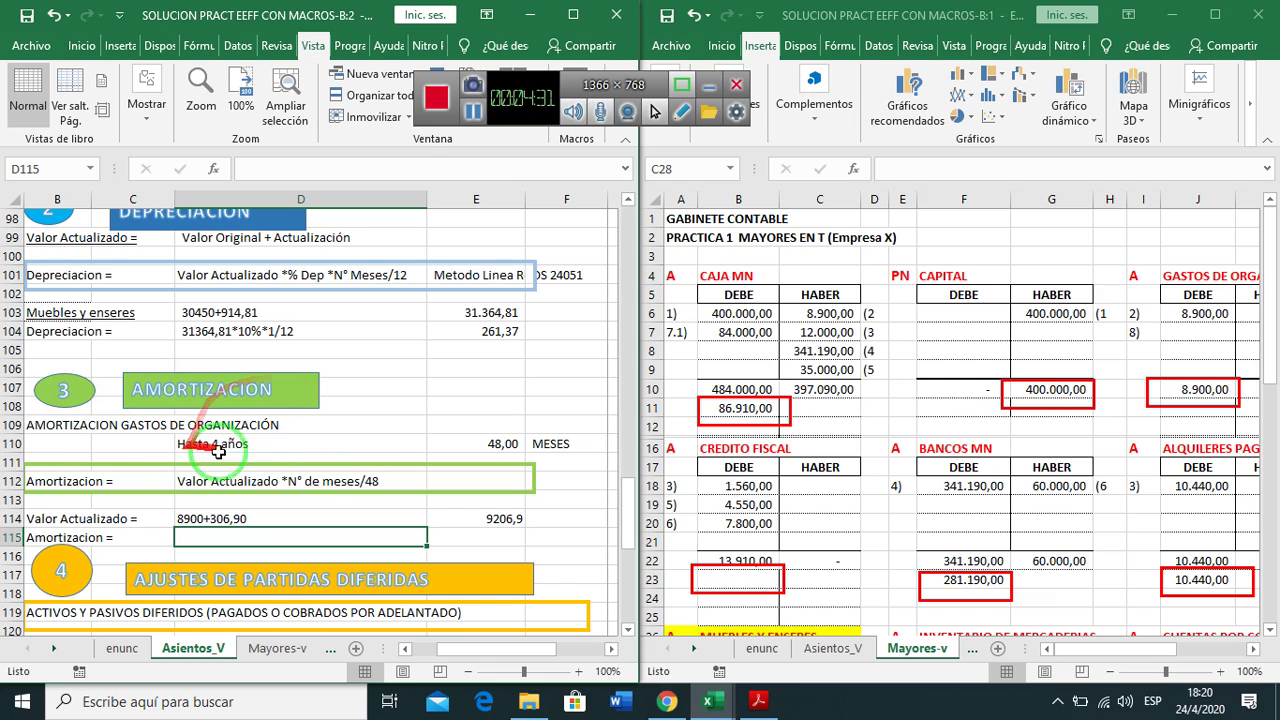
left_click(489, 445)
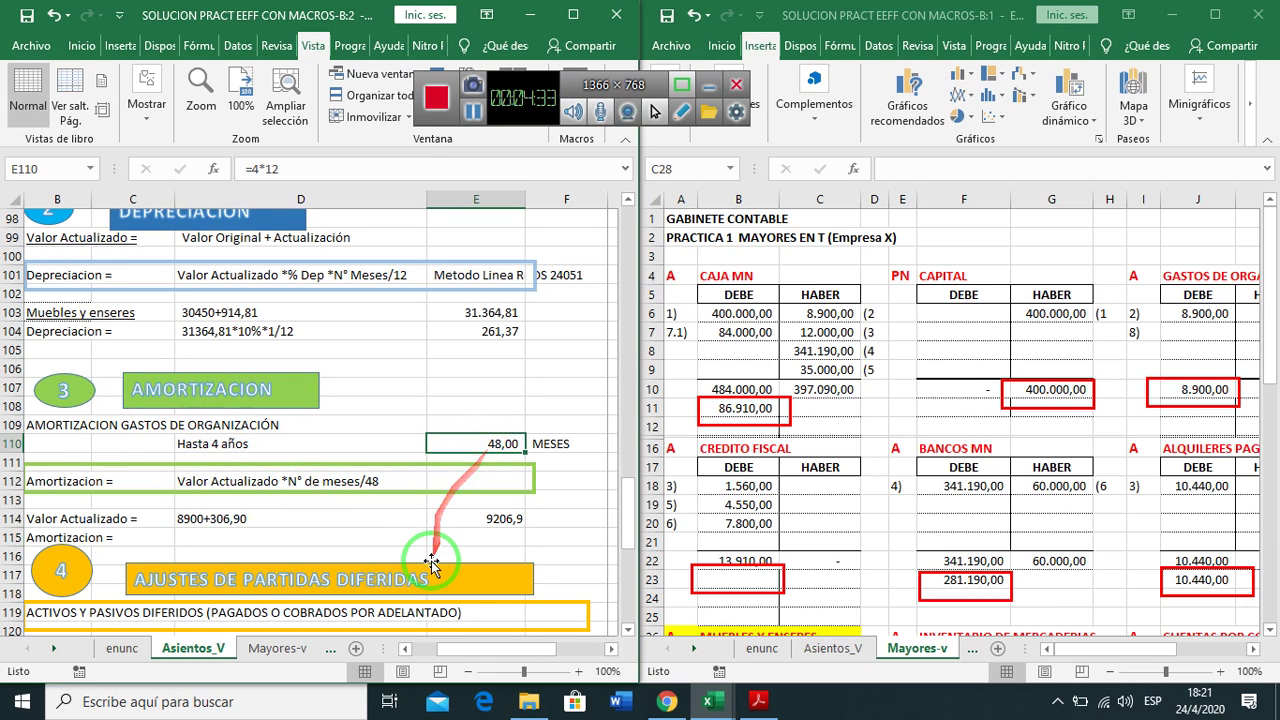
left_click(215, 480)
left_click(85, 483)
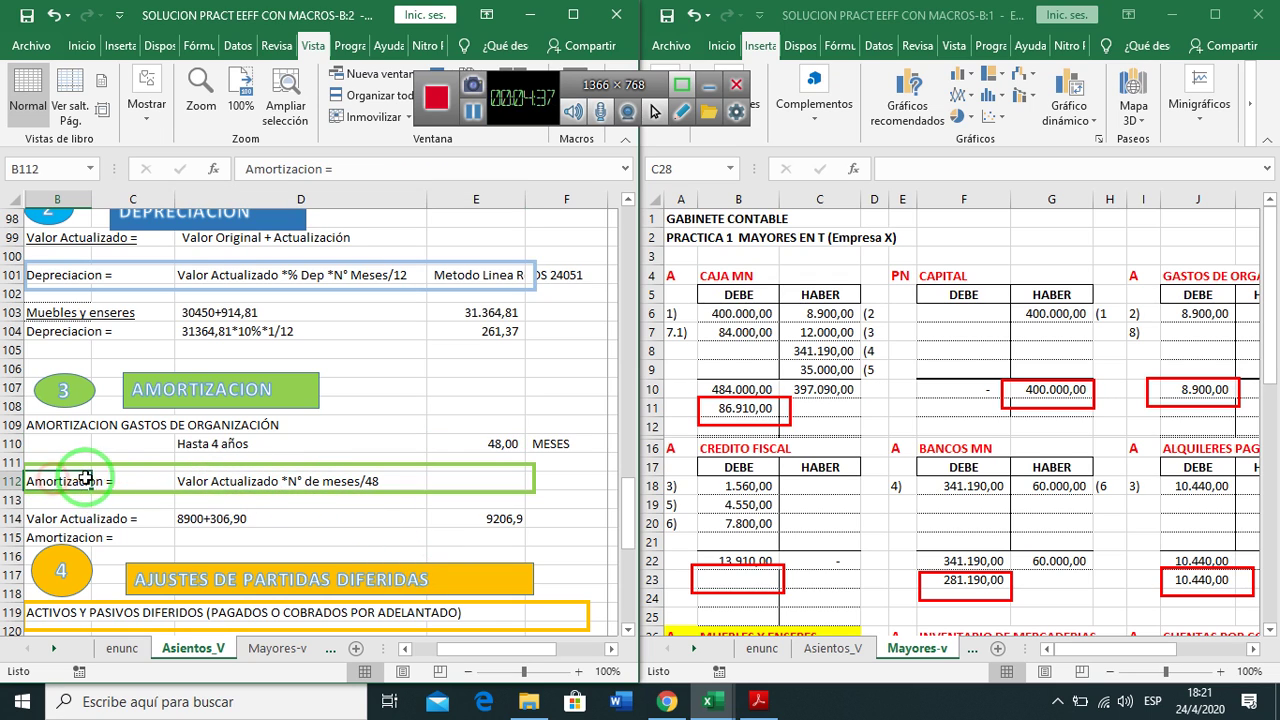
left_click(229, 481)
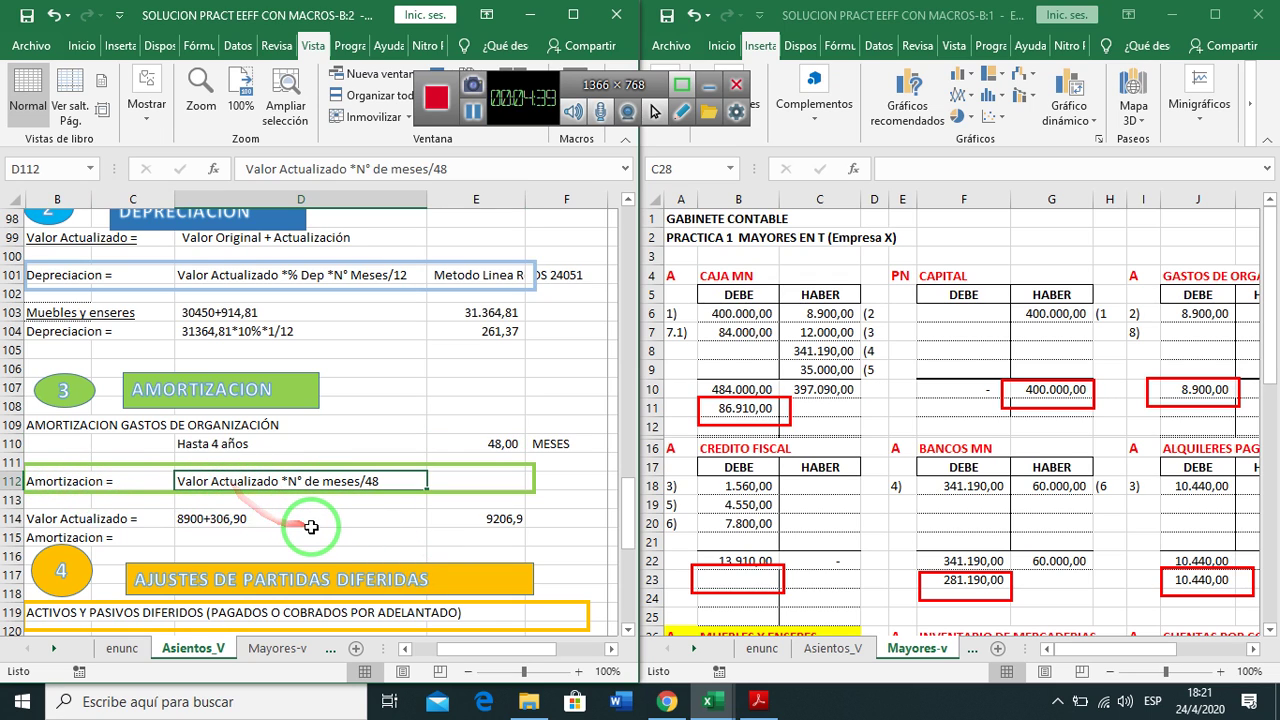
left_click(245, 538)
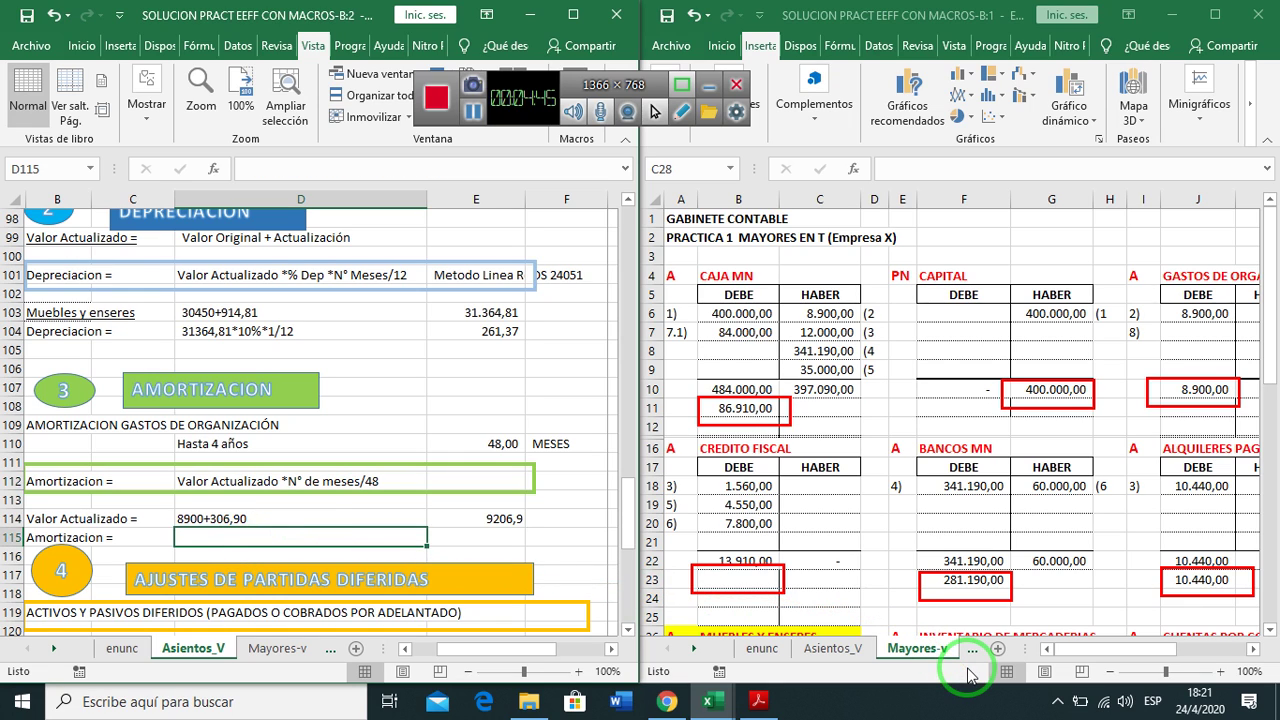
type("9206,9*1/12")
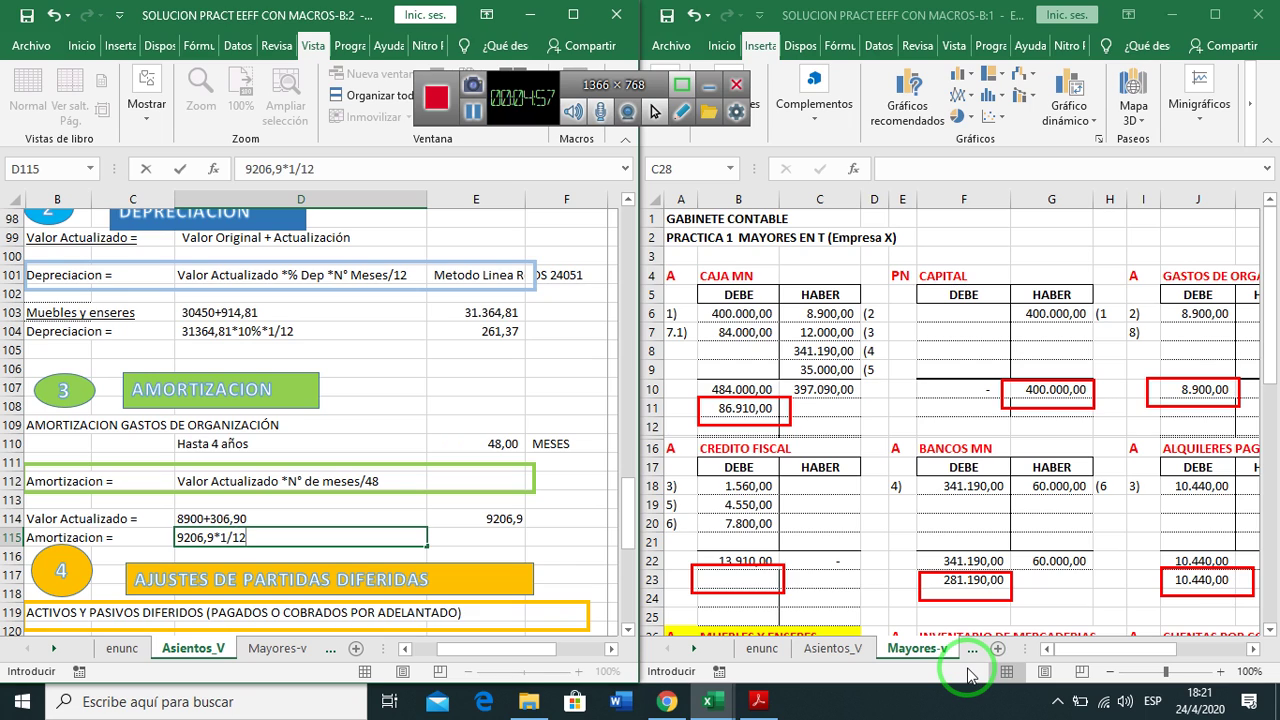
key("Return")
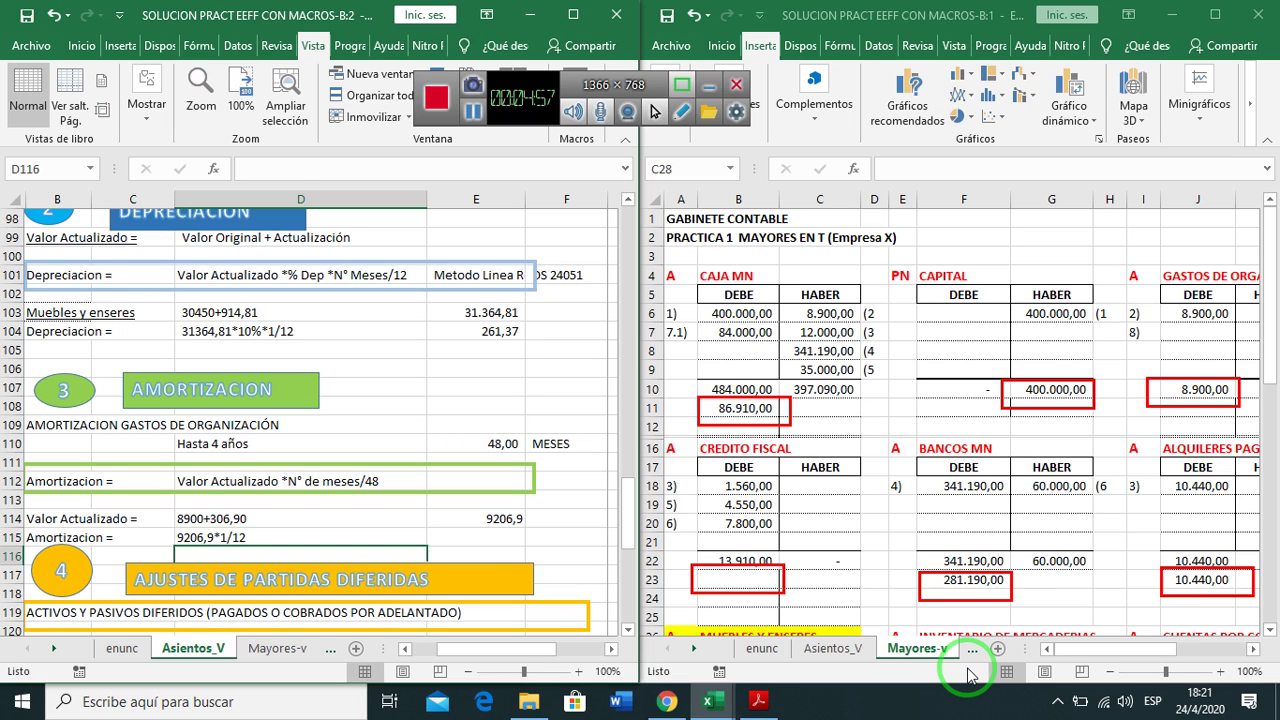
Copy the amortization expression to E115 and turn it into the formula =9206,9*1/12
key("Up")
key("ctrl+c")
key("Right")
key("Return")
key("F2")
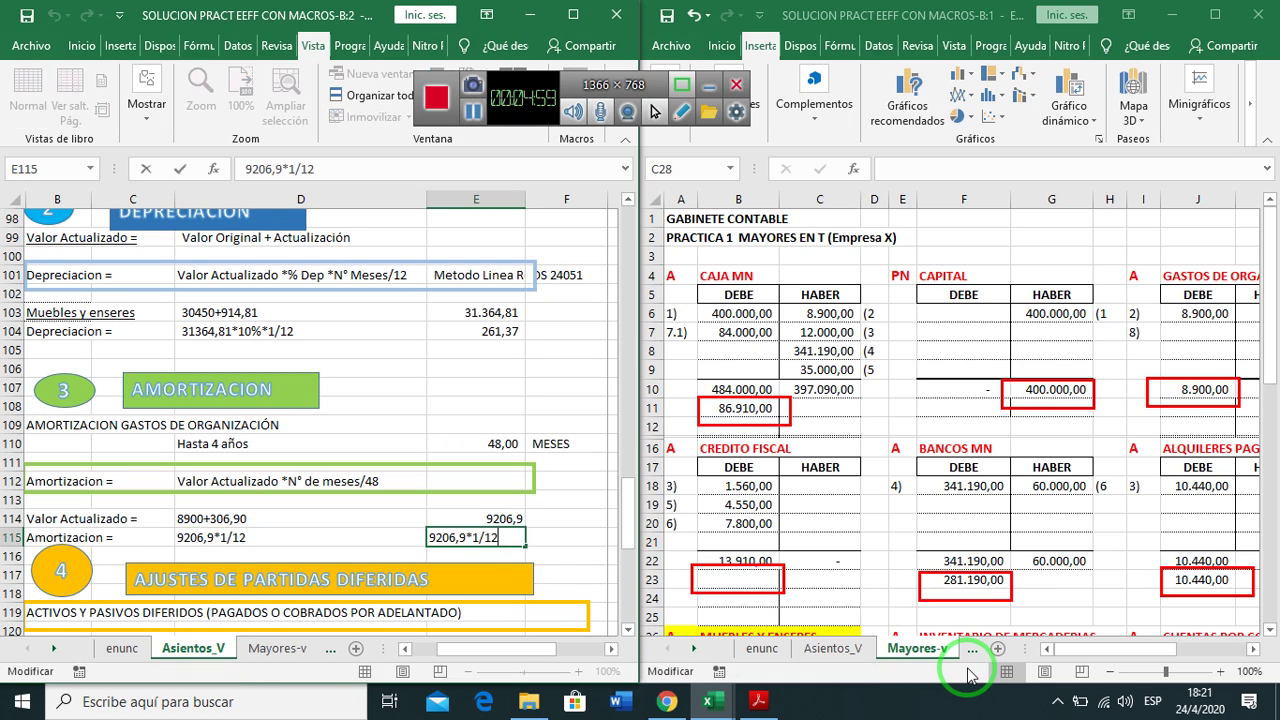
key("Home")
type("=")
key("Return")
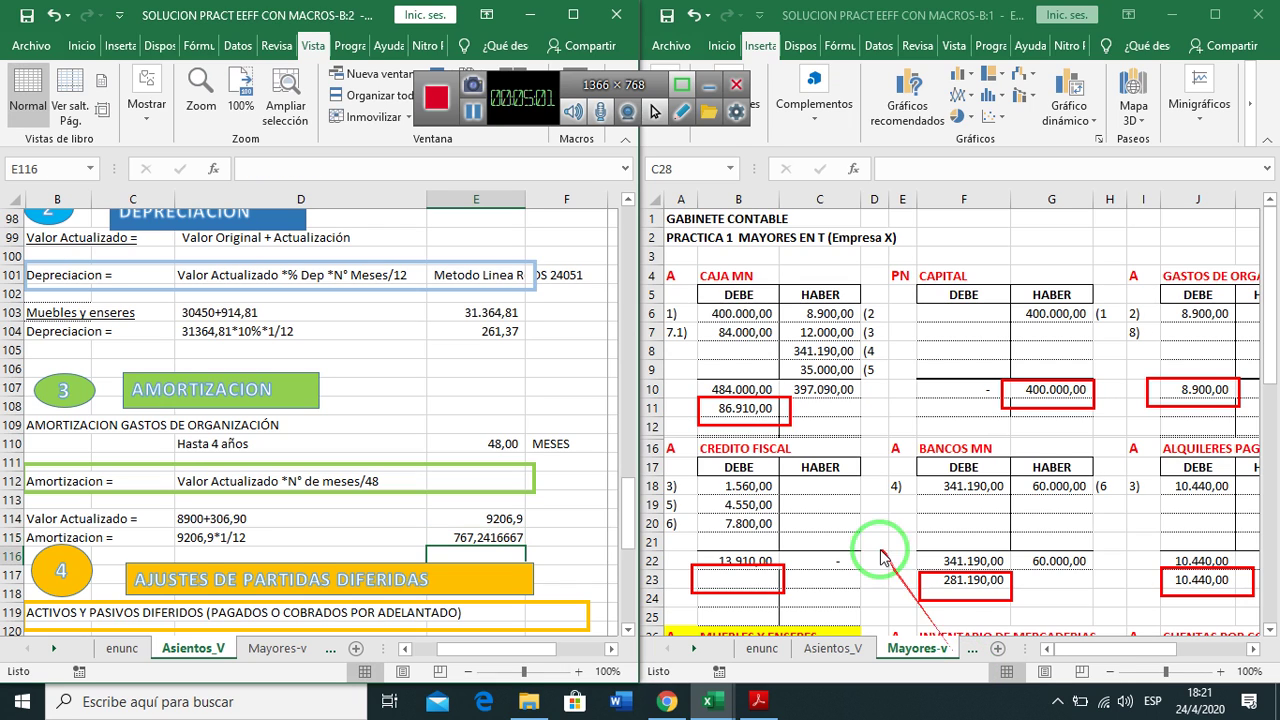
left_click(467, 538)
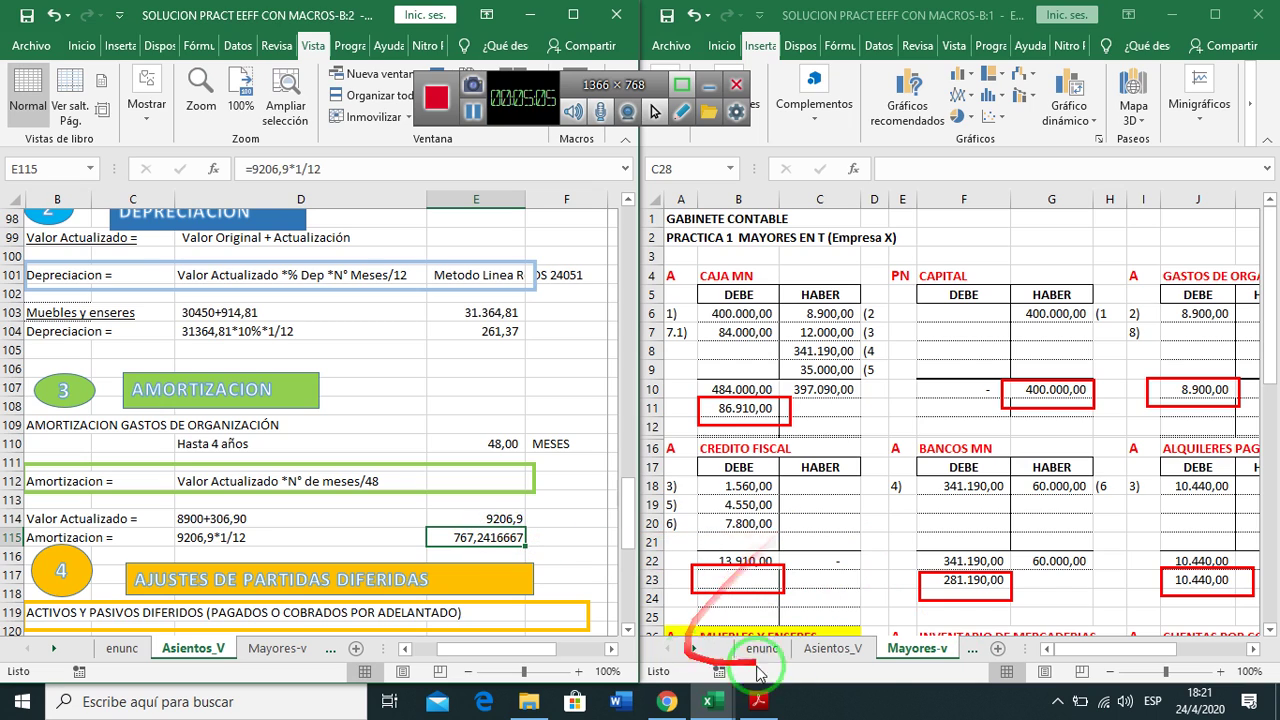
Correct the amortization expression in D115 to 9206,9*1/48 and replace E115 with the formula =9206,9*1/48
left_click(473, 110)
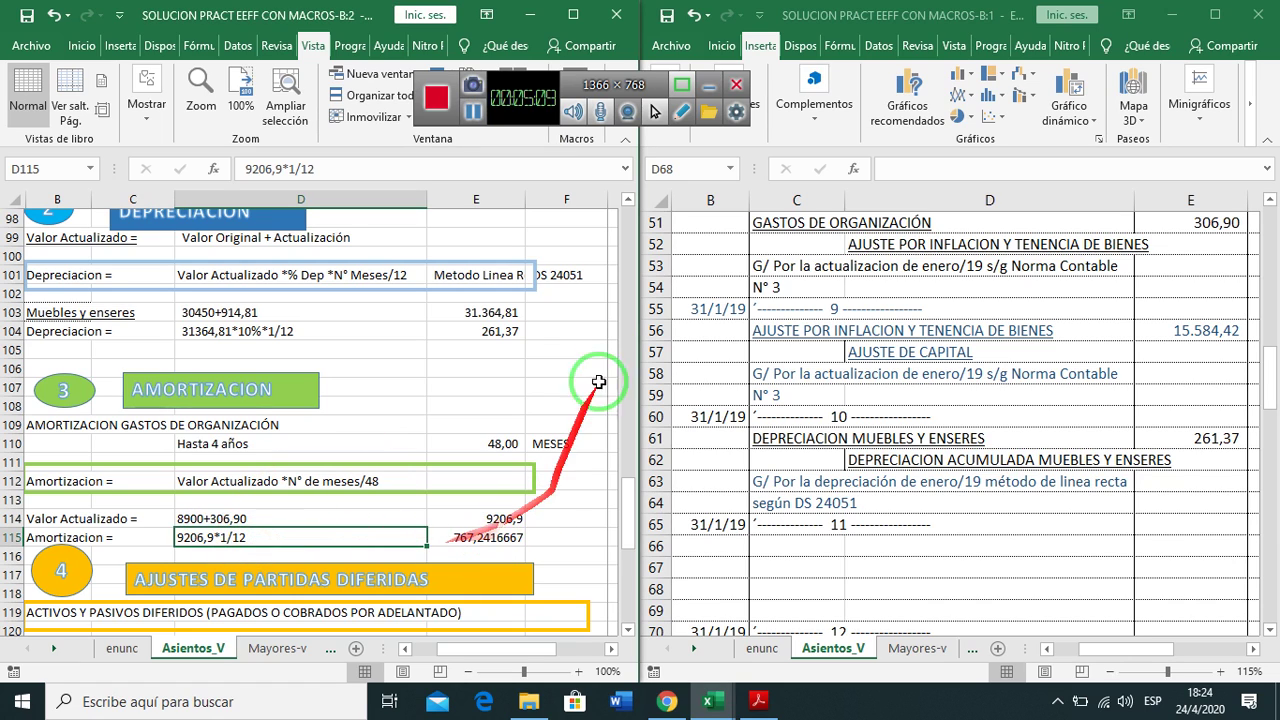
key("F2")
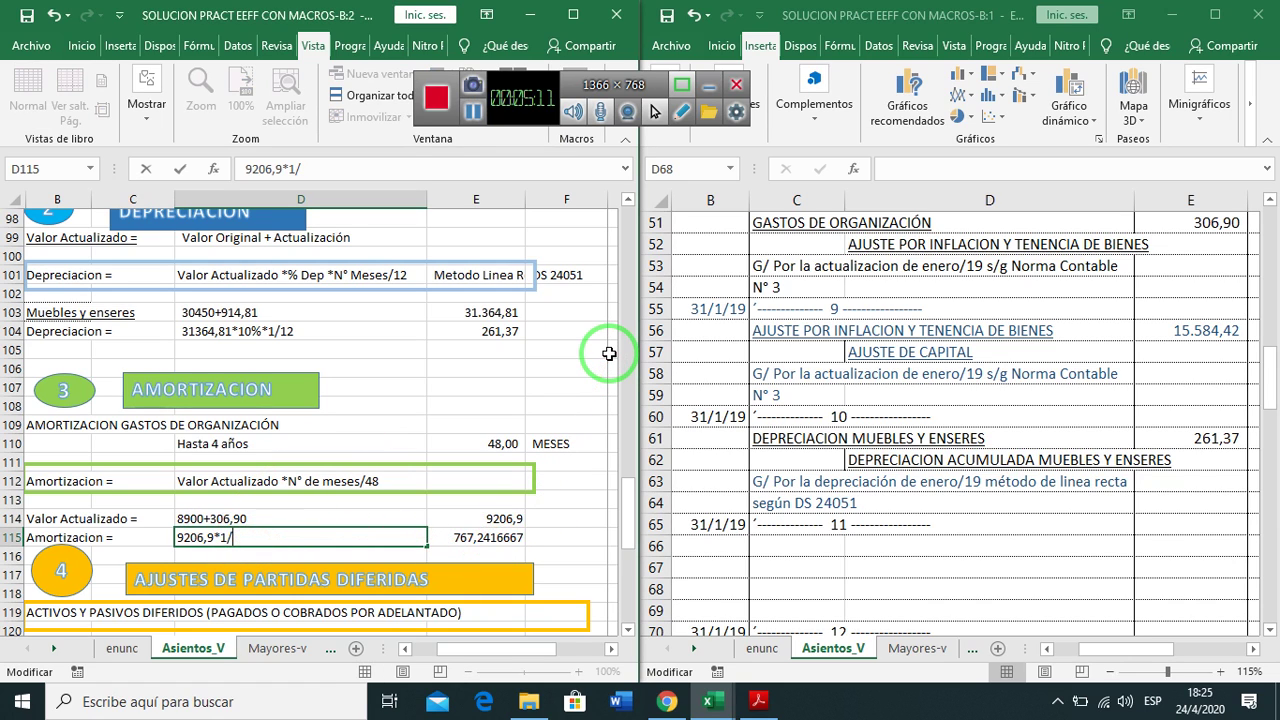
key("Escape")
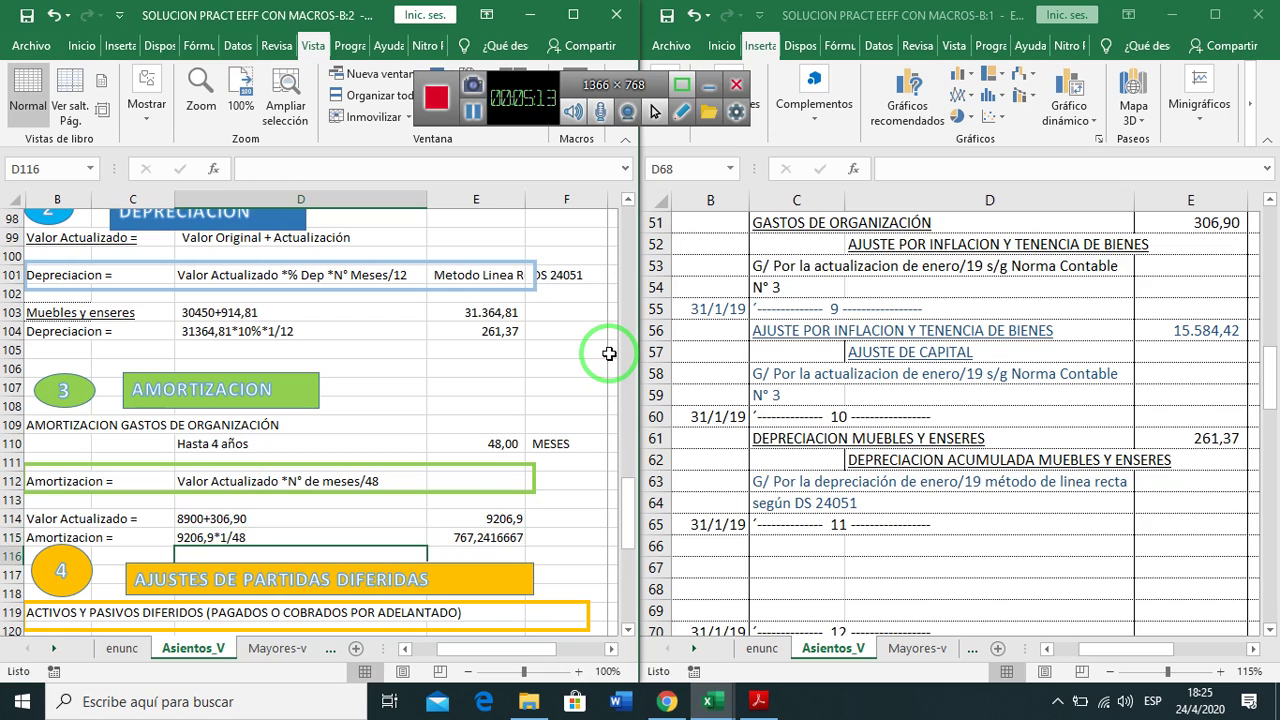
key("Right")
key("ctrl+v")
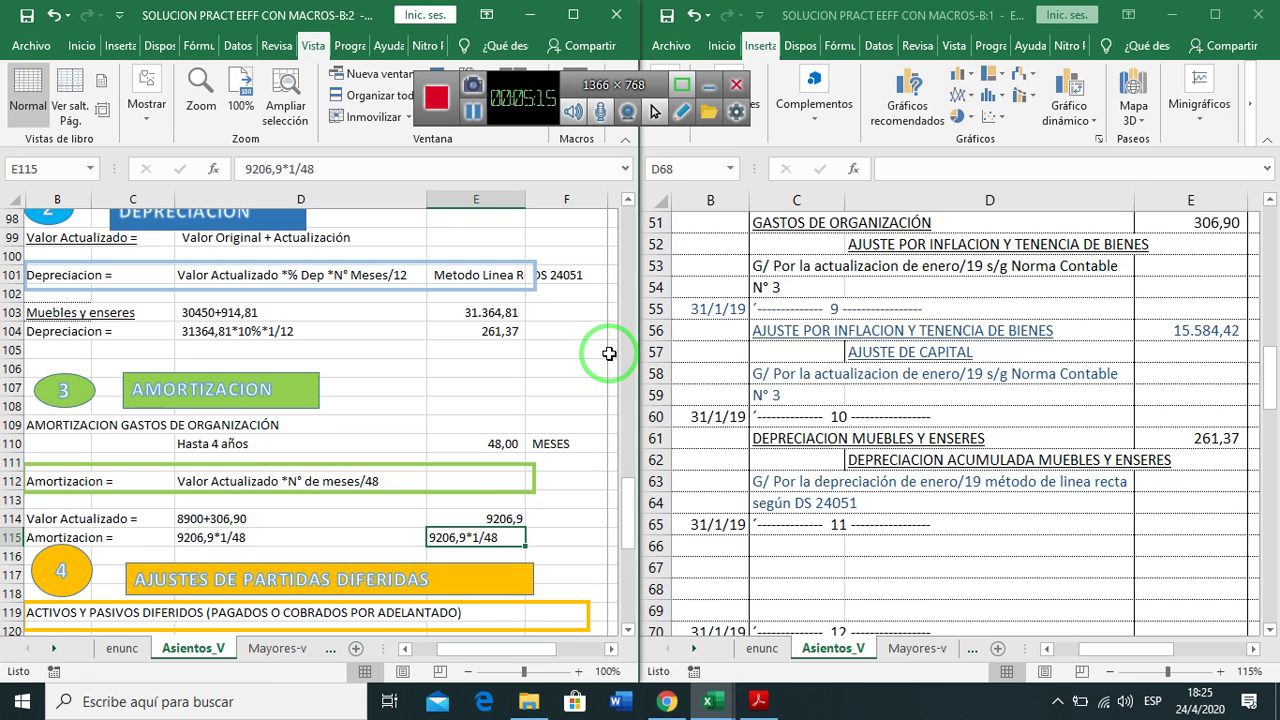
key("Return")
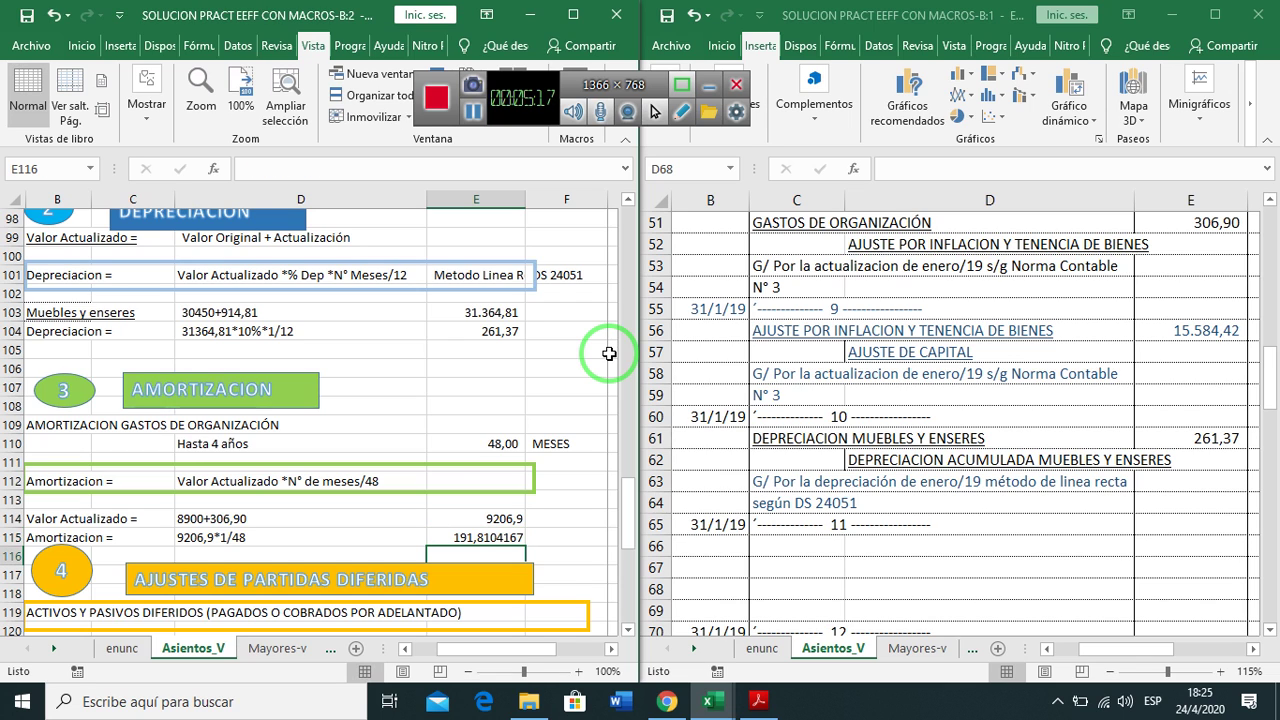
Apply the thousands-separator number style with two decimals to the amortization amount in E115
left_click(475, 530)
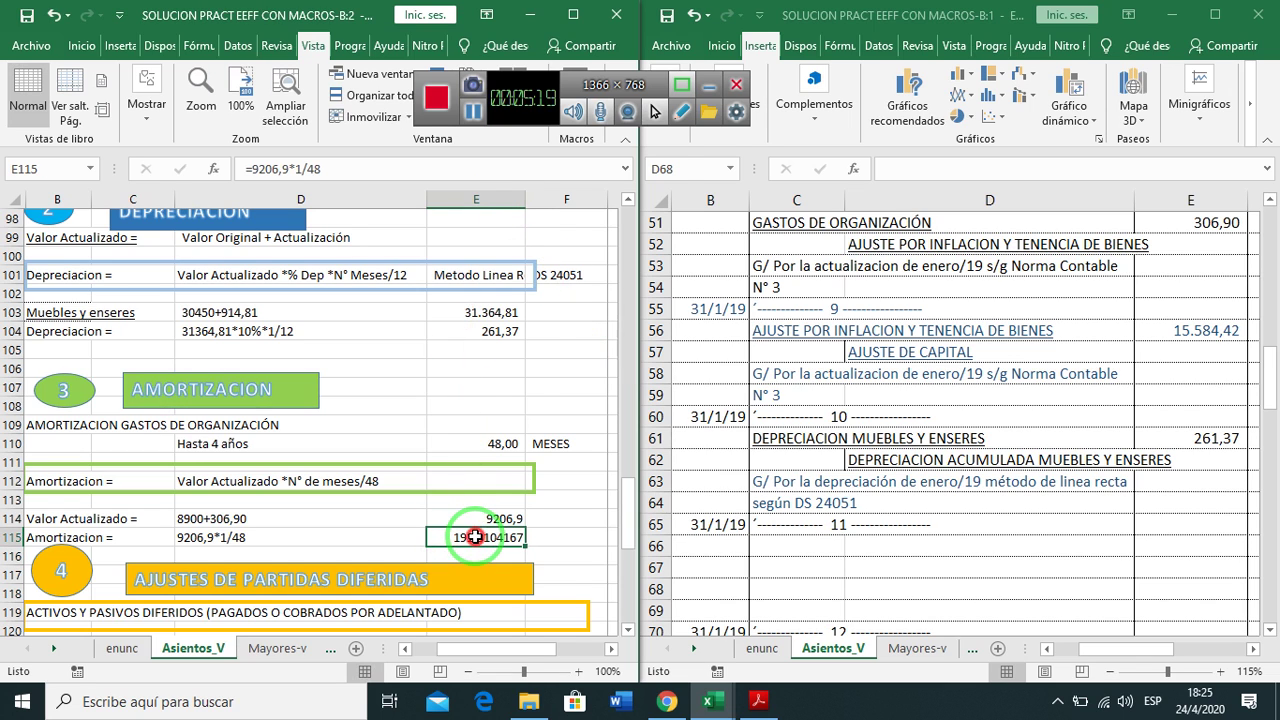
right_click(475, 532)
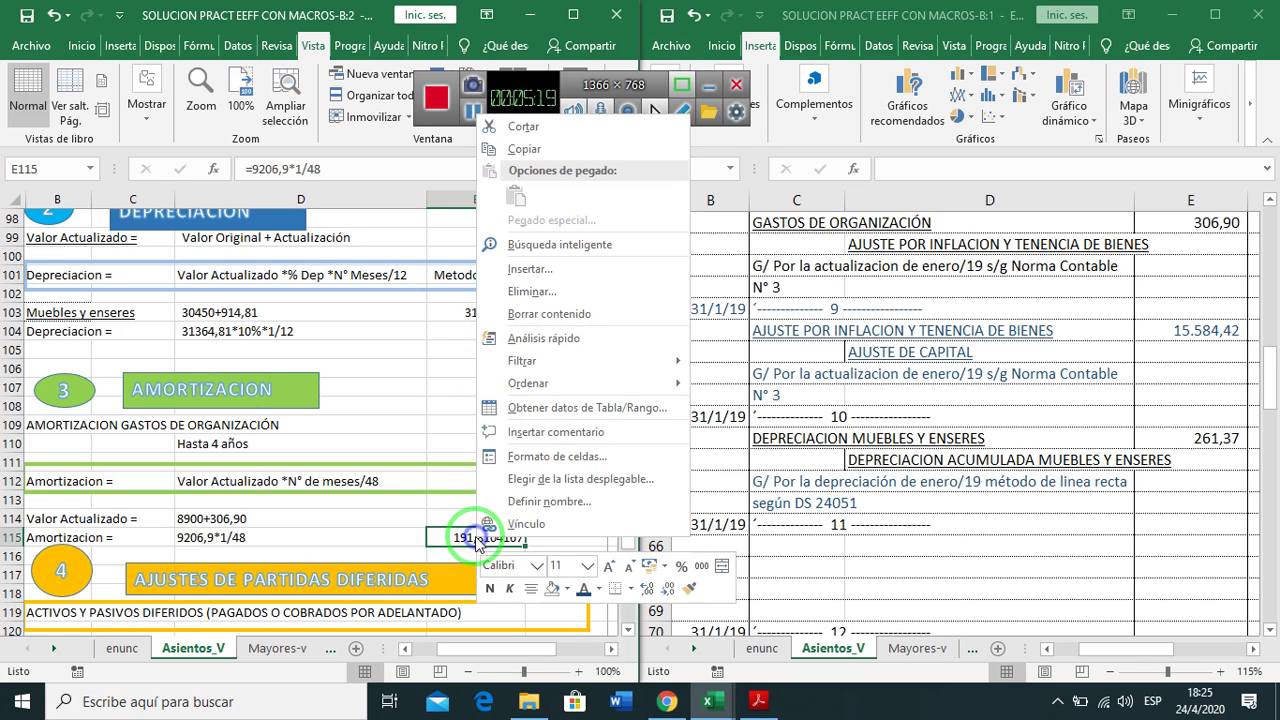
left_click(701, 566)
Enter the debit account "AMORTIZACION GASTOS DE ORGANIZACIÓN" for journal entry 11 in C66 of the second workbook window
left_click(810, 551)
left_click(816, 543)
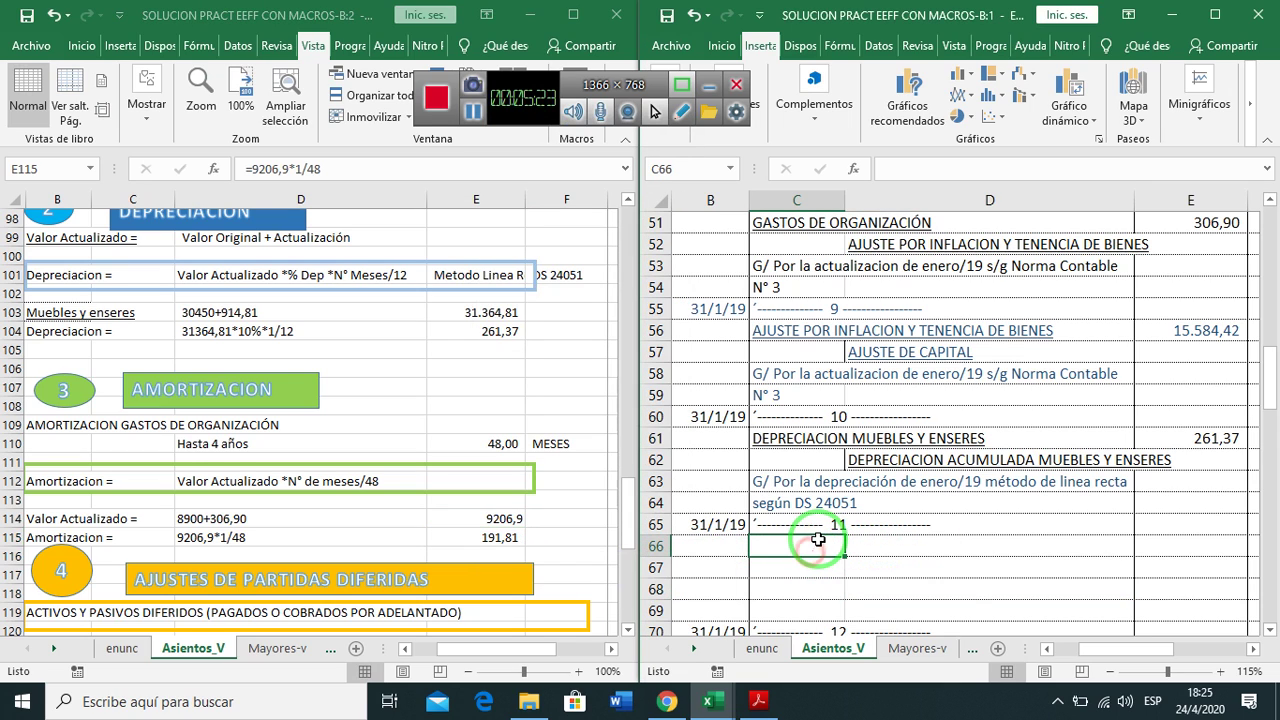
type("amo")
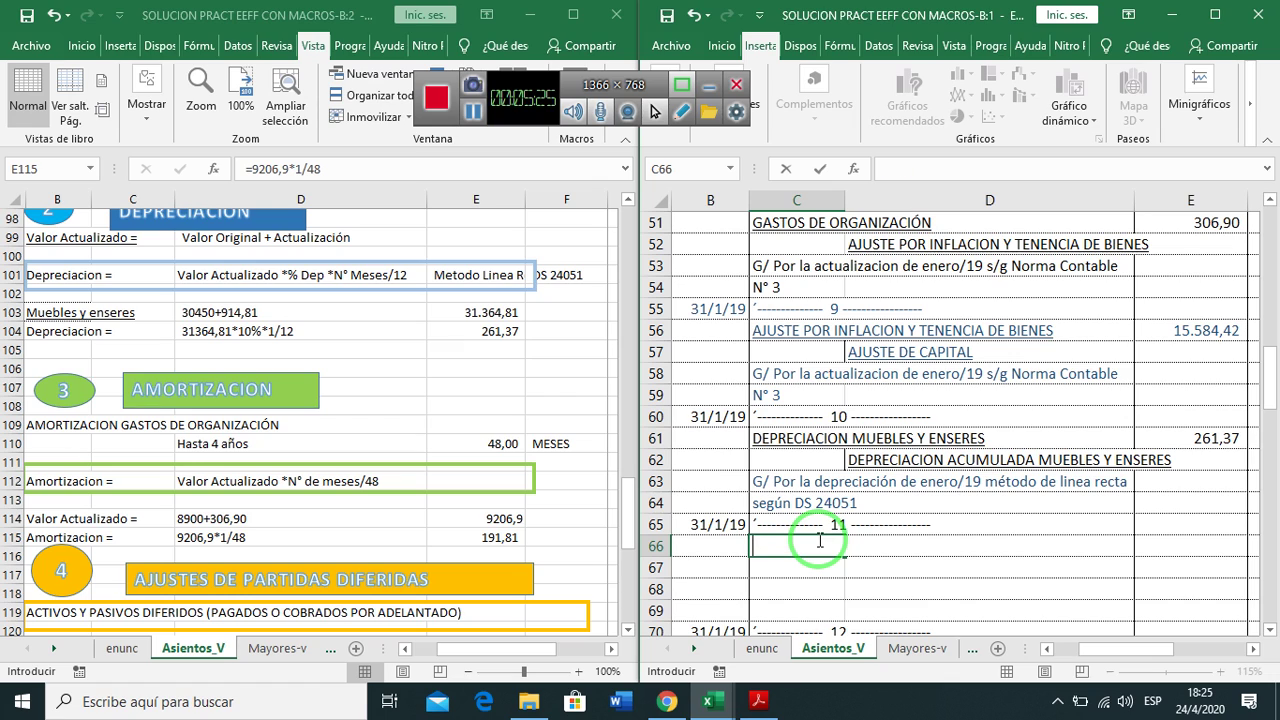
type("AMORTIZACI")
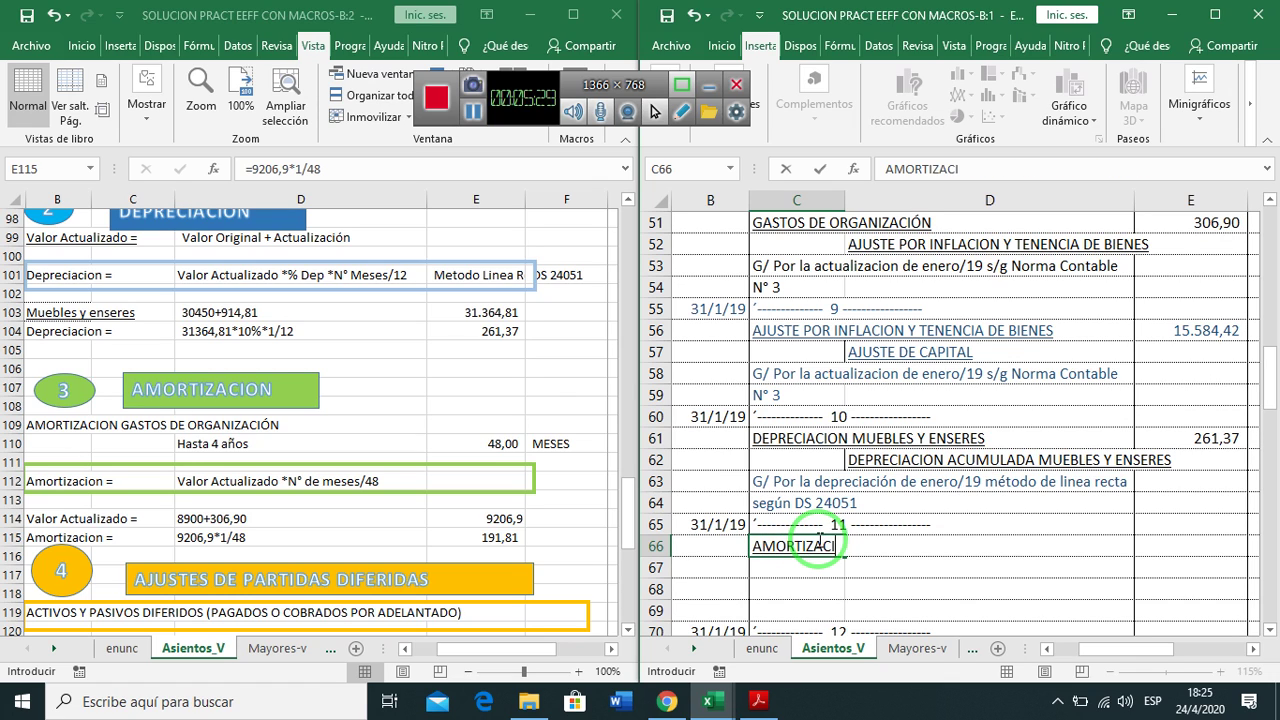
type("ON GASTOS")
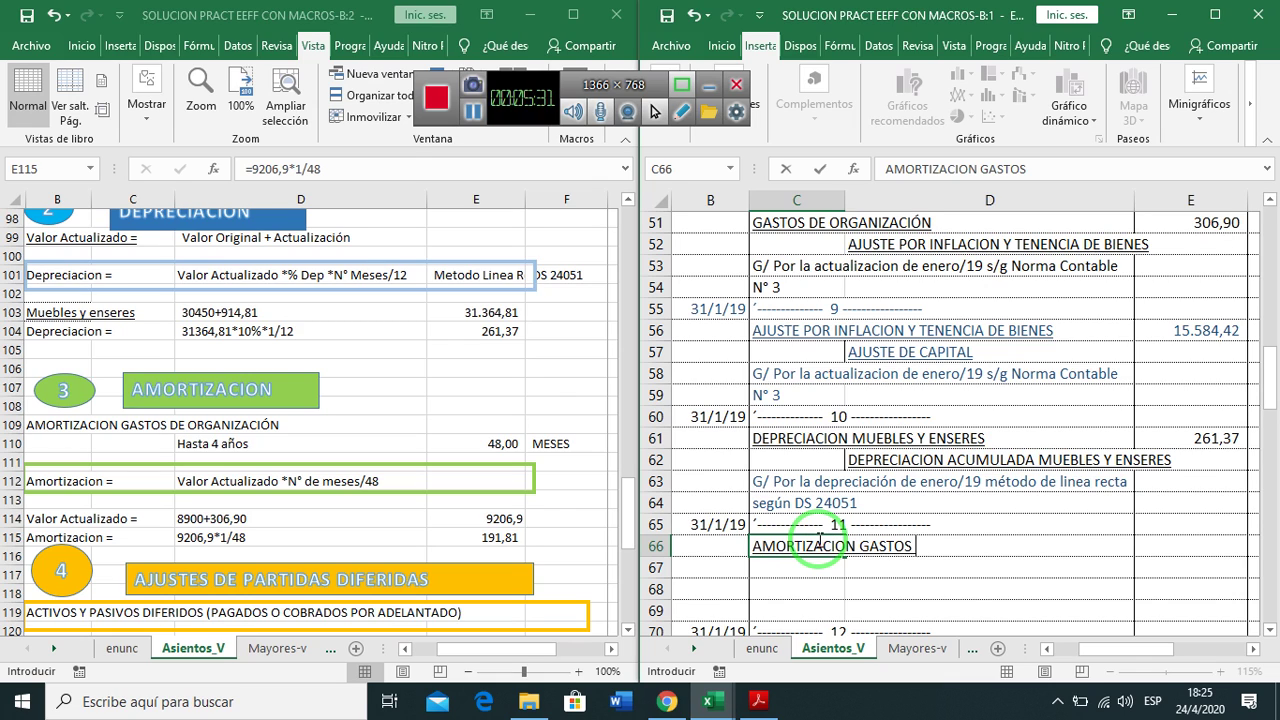
type(" DE ORGANIZACION")
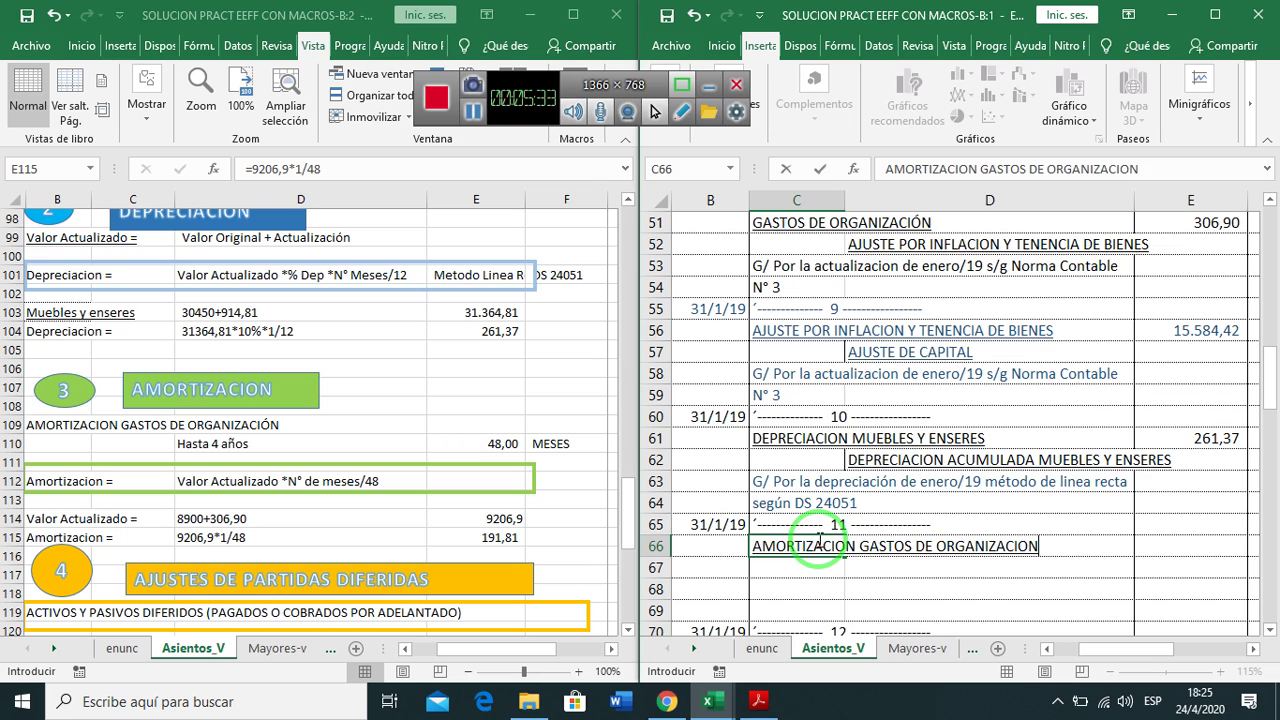
key("Return")
Enter "AMORTIZACION ACUMULADA GASTOS DE" as the credit account of journal entry 11 in D67
key("Tab")
type("AMOR")
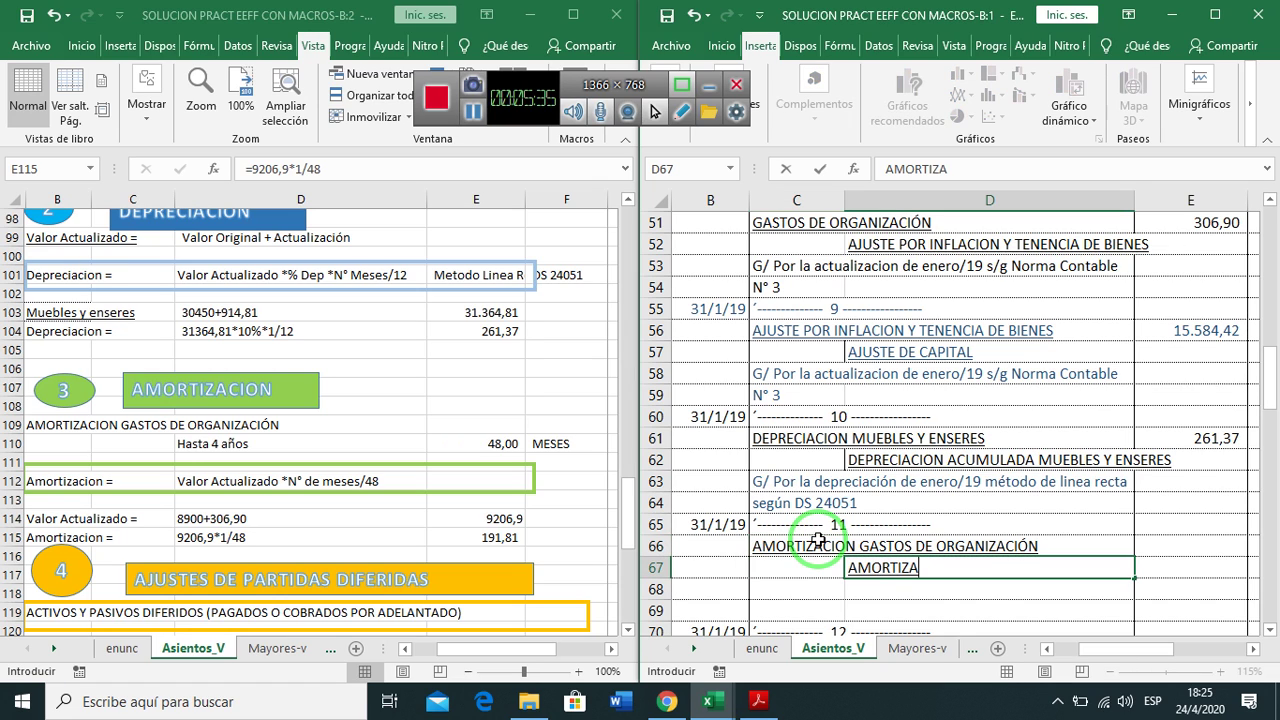
type("TIZACION ACUMULAD")
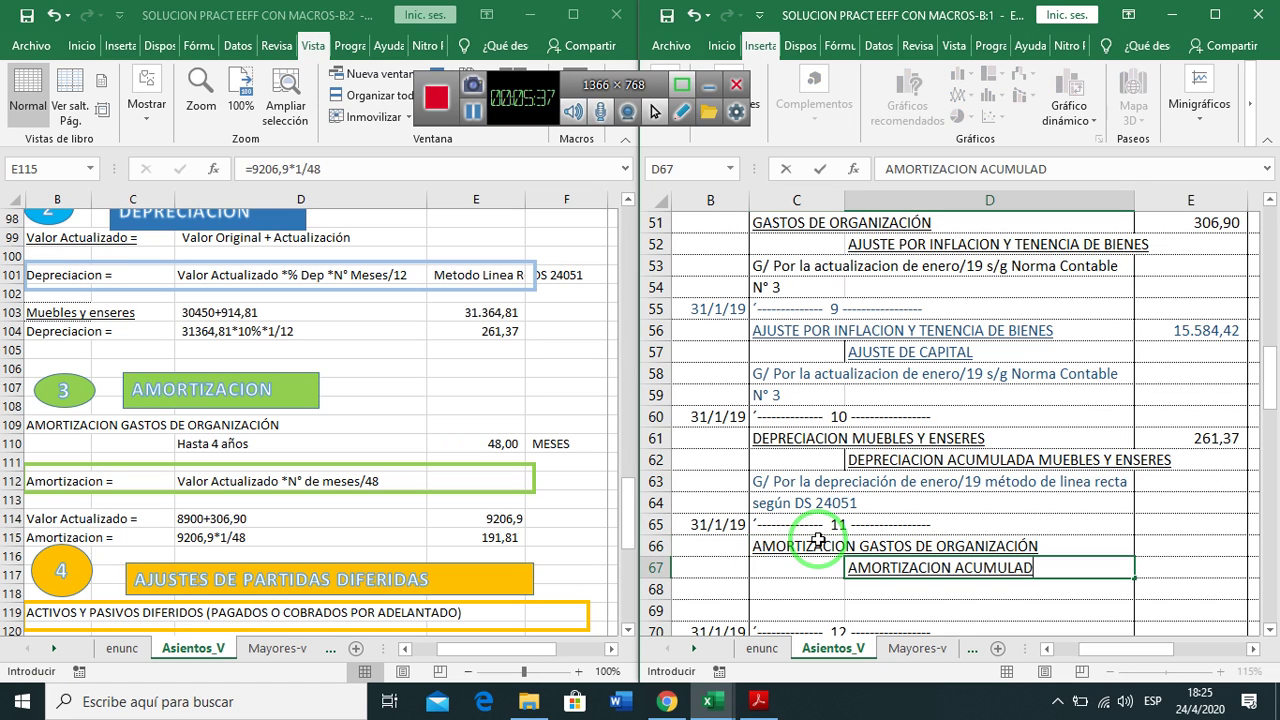
type("A GASTOS DE")
key("Return")
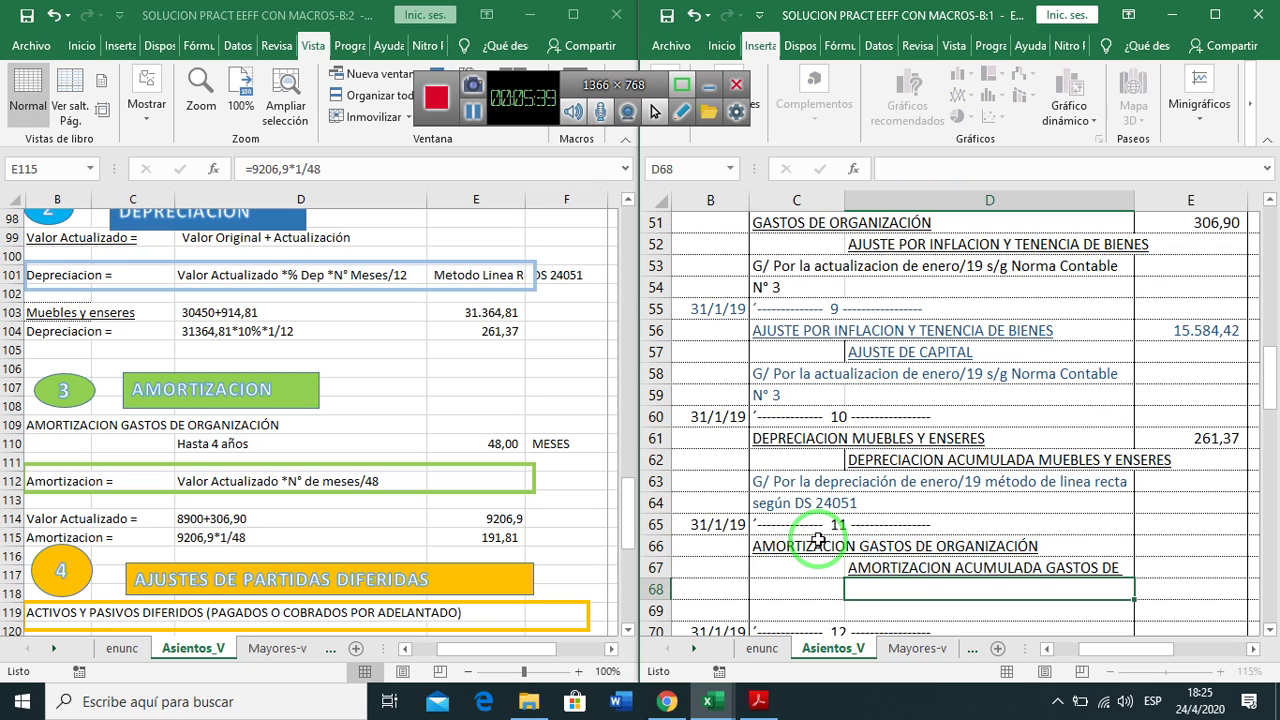
Complete the credit account name of journal entry 11 by entering "ORGANIZACIÓN" in D68
type("ORGANIZACION")
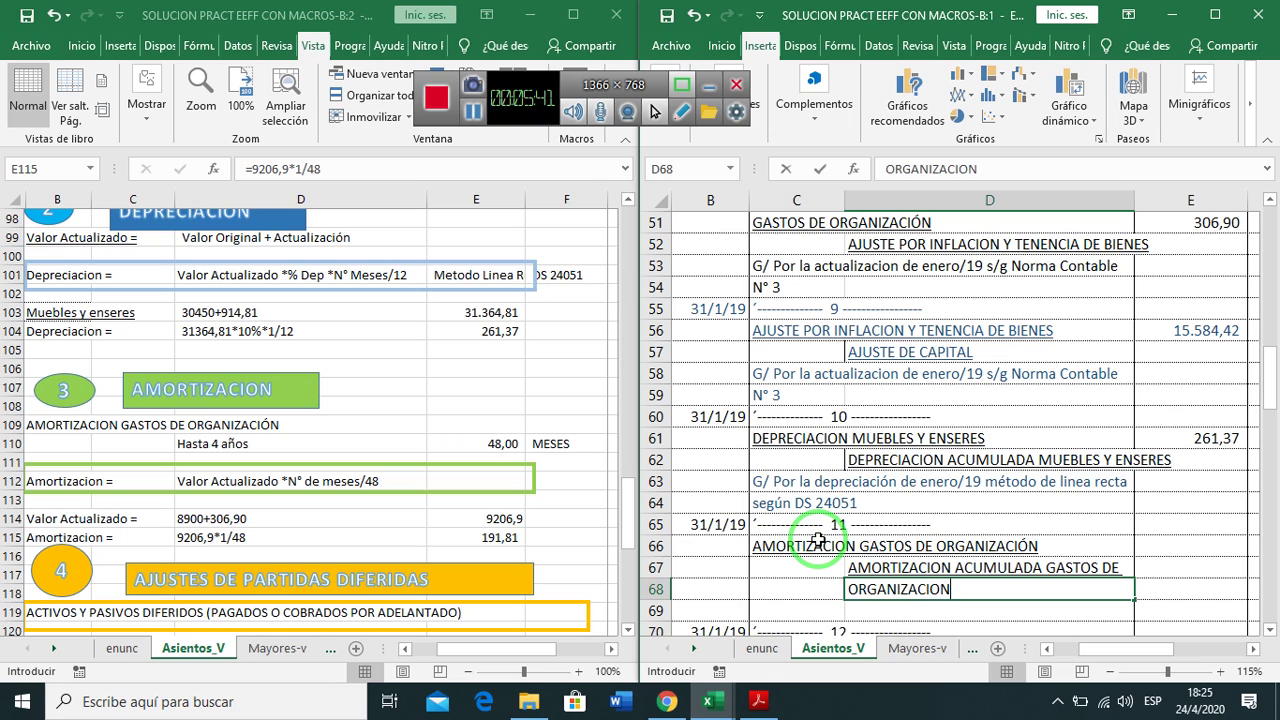
key("BackSpace")
key("BackSpace")
type("ÓN")
key("ctrl+Return")
key("Return")
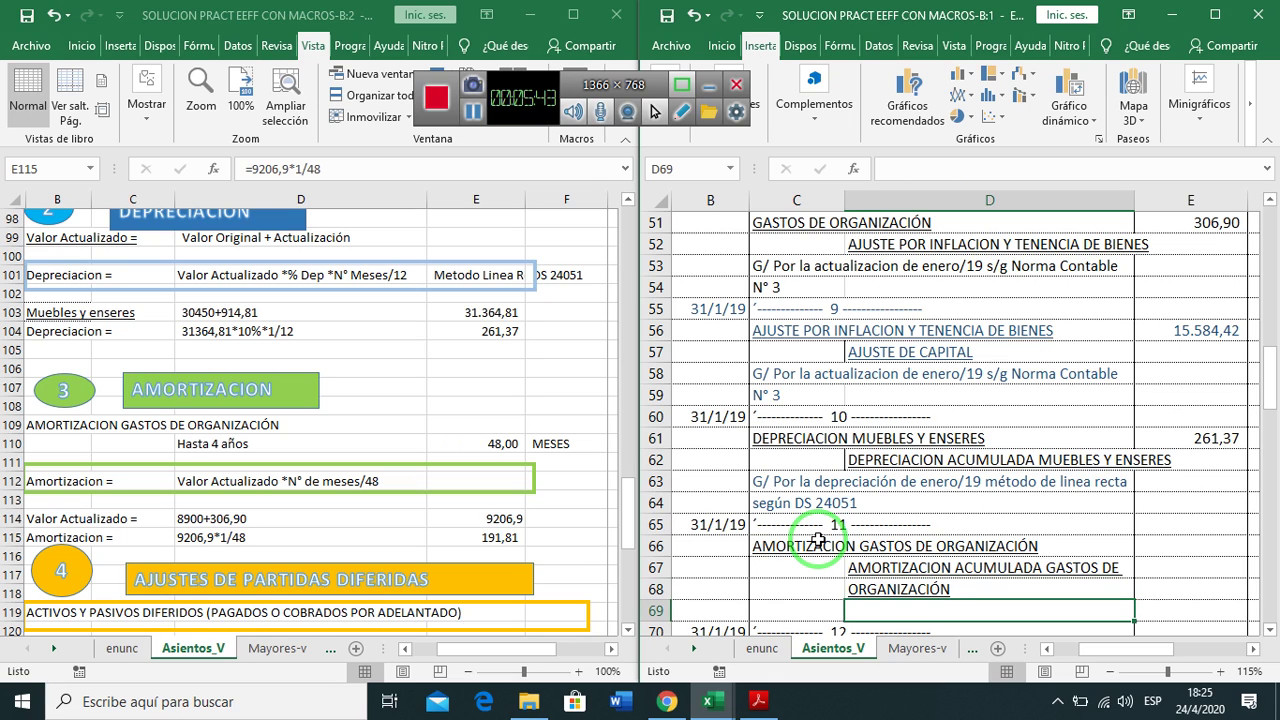
Link the debit amount of journal entry 11 in E66 to the amortization result in E115
key("Right")
key("Up")
key("Up")
key("Up")
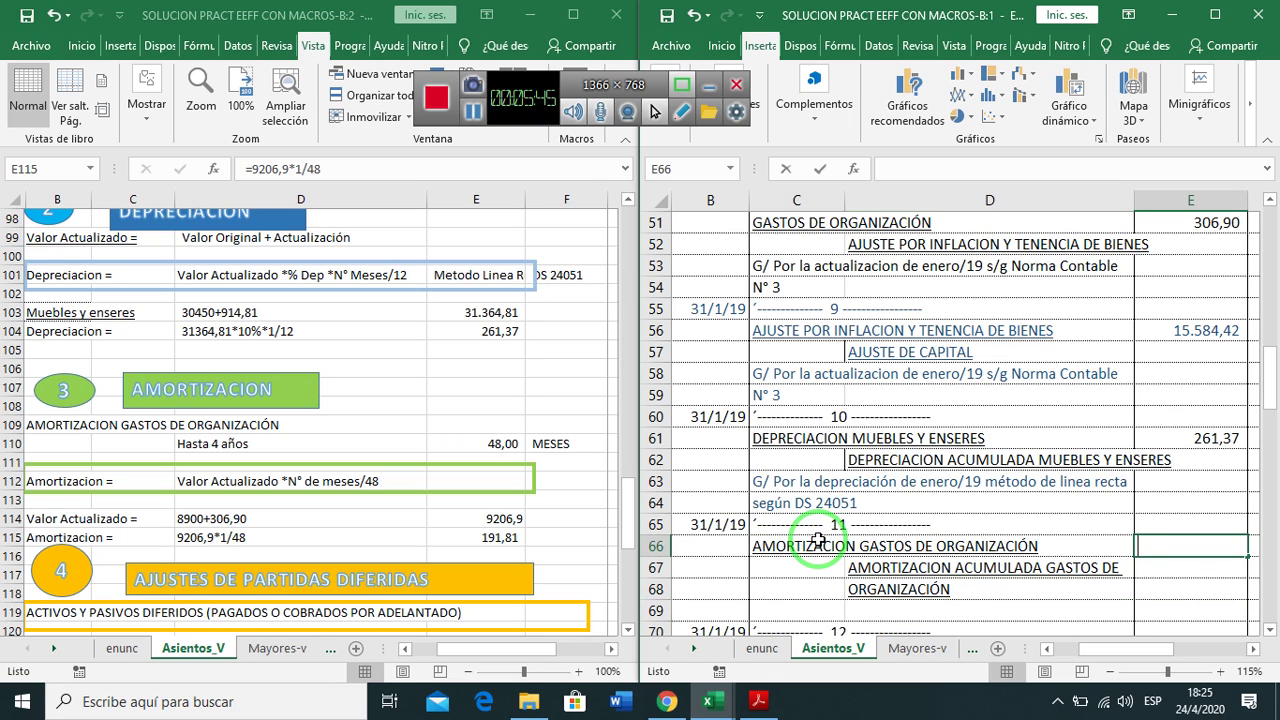
type("+")
left_click(500, 537)
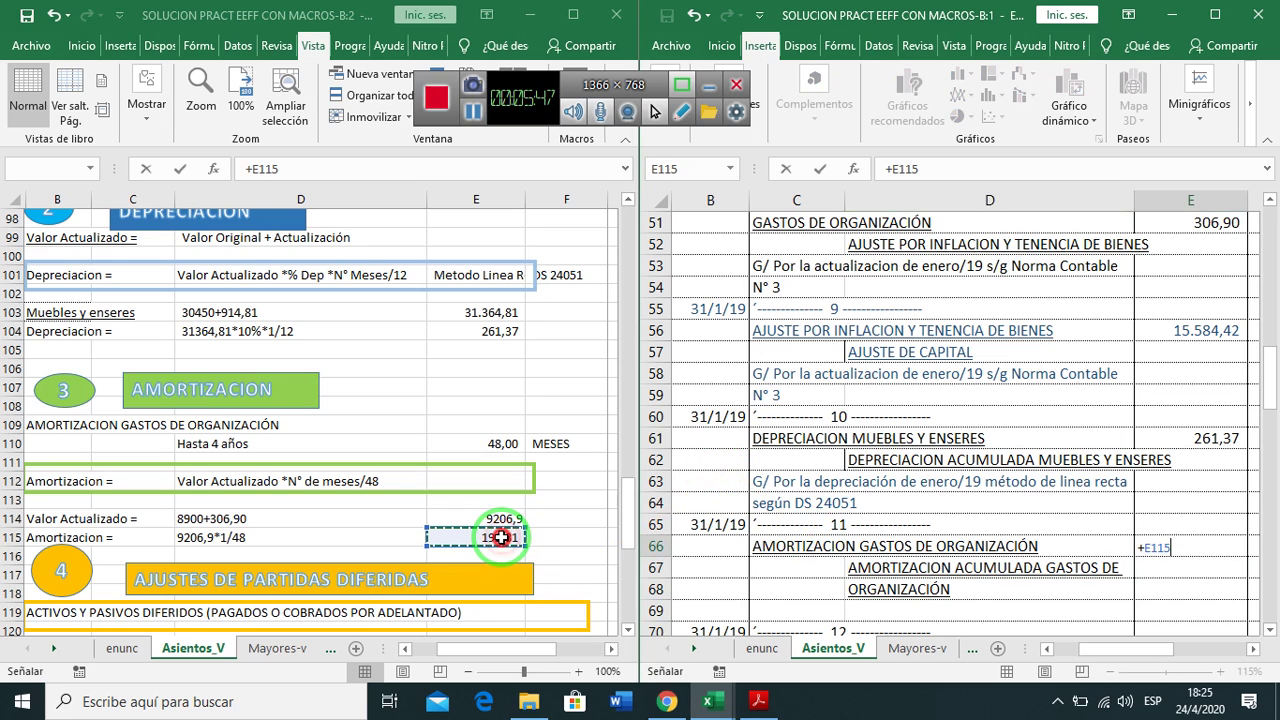
key("Return")
Set the credit amount of journal entry 11 in F67 to reference the debit amount in E66
key("Right")
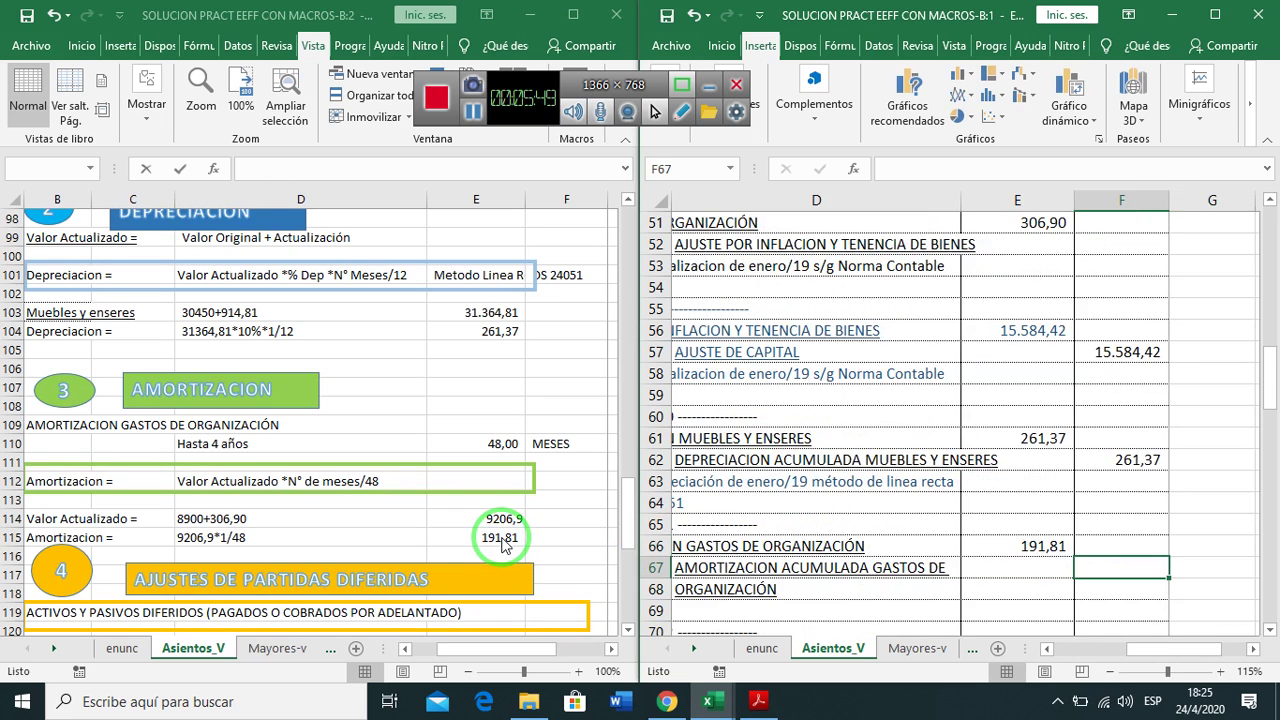
type("+")
key("Left")
key("Up")
key("Return")
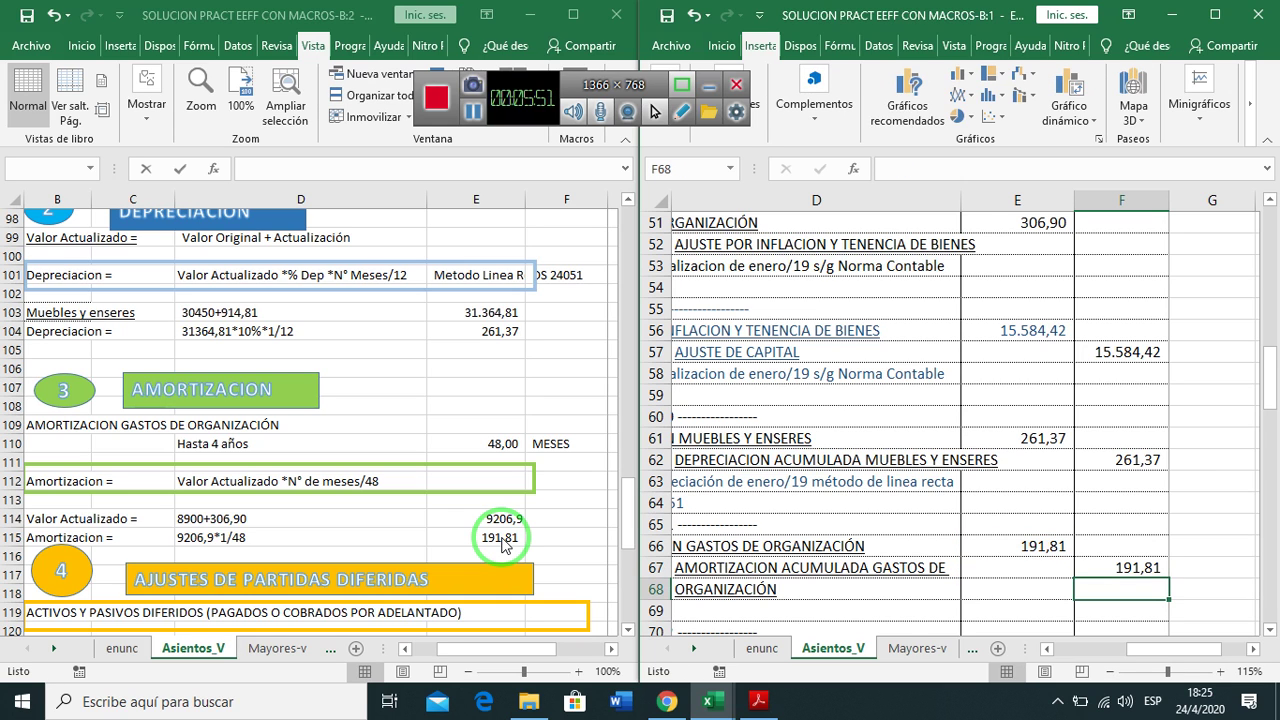
Copy the depreciation description of journal entry 10 from C63 to C69 under entry 11
left_click_drag(1171, 651, 1080, 651)
left_click(984, 588)
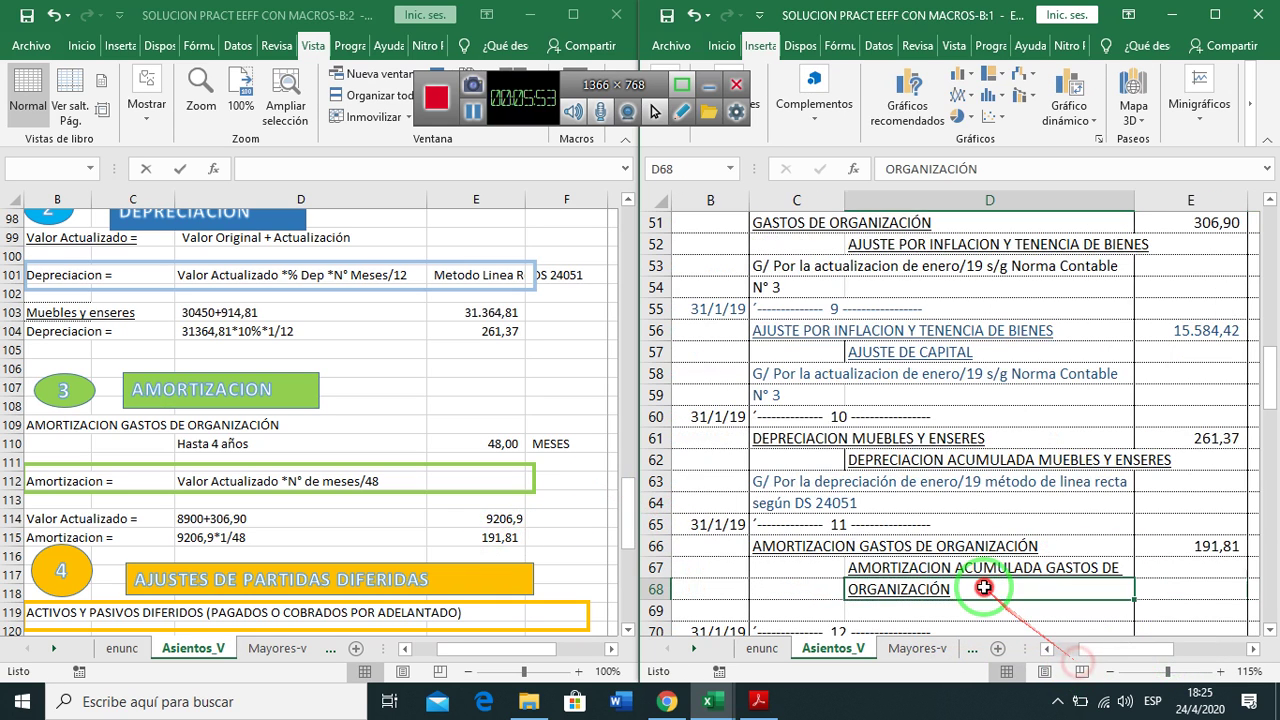
scroll(984, 588, "down", 2)
left_click(250, 509)
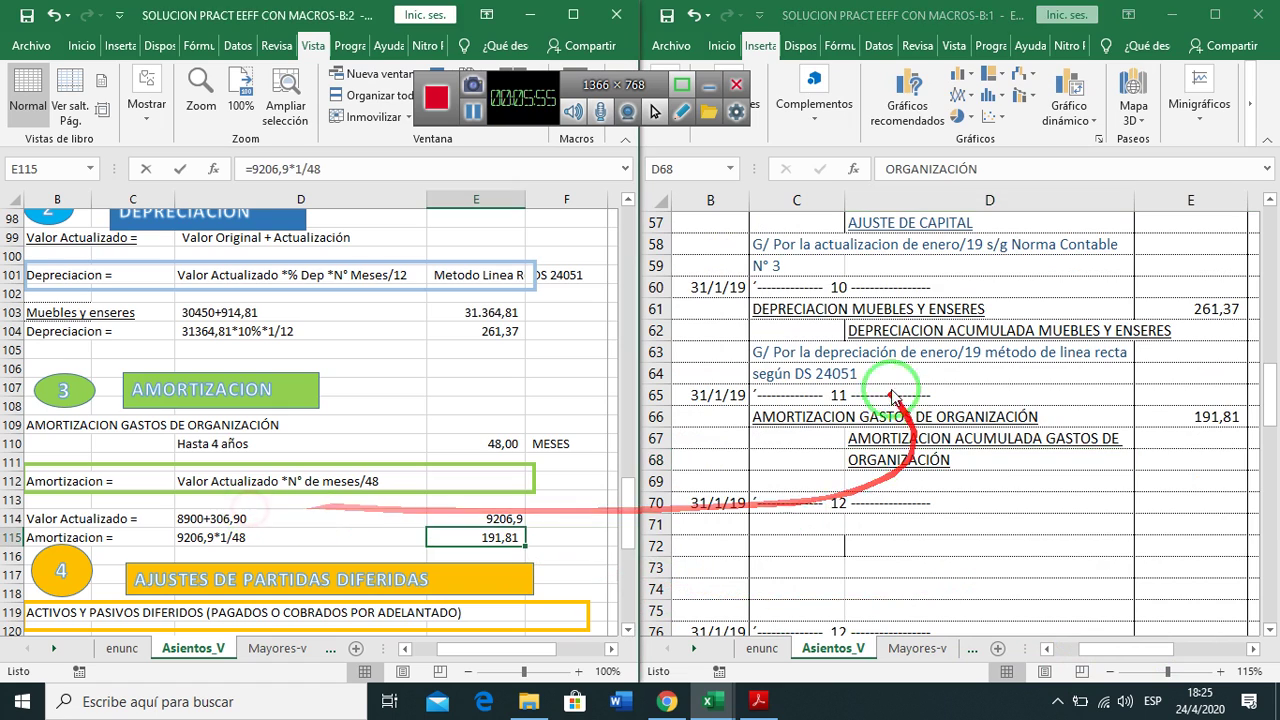
left_click(795, 352)
key("ctrl+c")
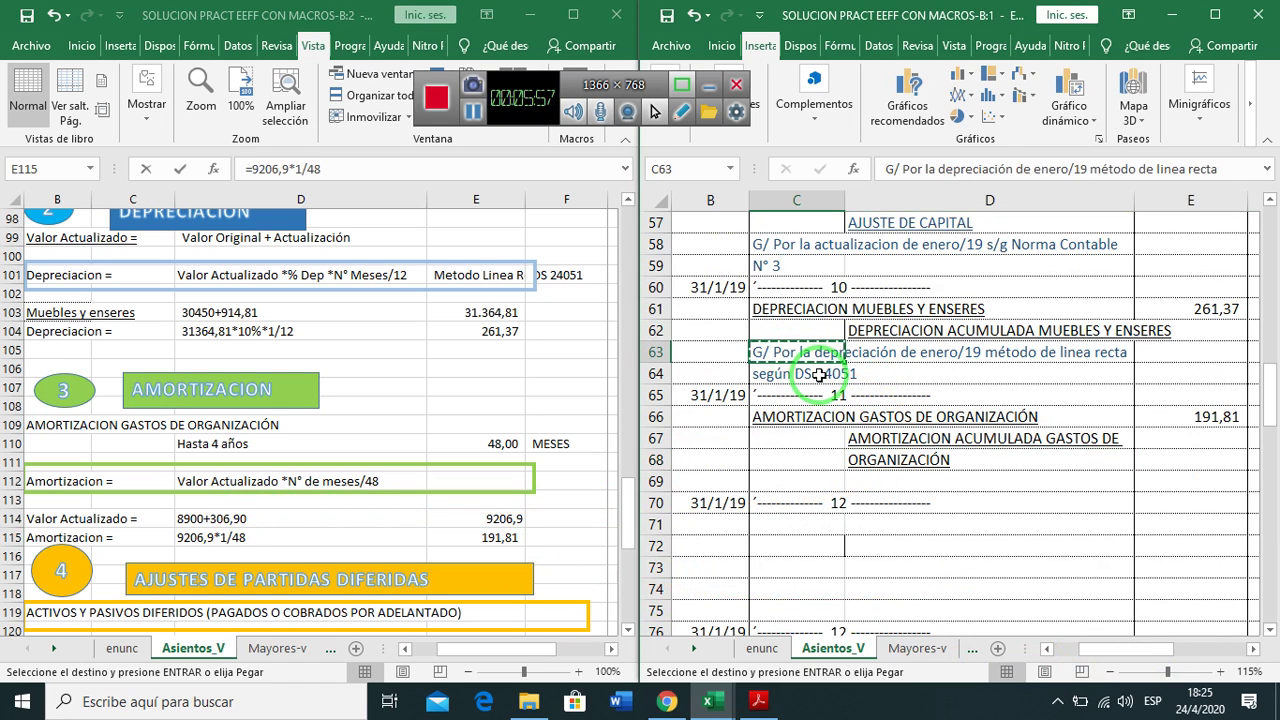
key("Down")
key("Down")
key("Down")
key("Down")
key("Down")
key("Down")
key("Return")
Reword the copied description in C69 as "G/ Por la amortización de enero/19"
key("F2")
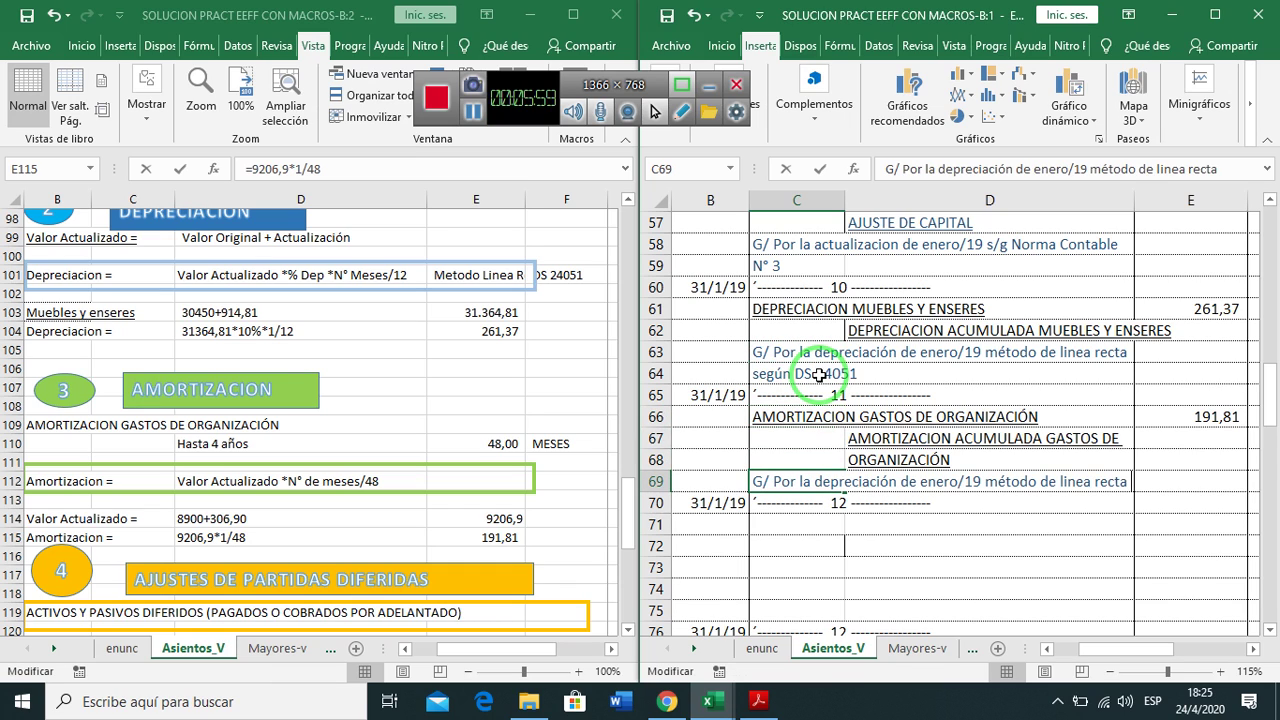
key("ctrl+shift+Left")
key("ctrl+shift+Left")
key("ctrl+shift+Left")
key("ctrl+shift+Left")
key("ctrl+shift+Left")
key("ctrl+shift+Left")
key("ctrl+shift+Left")
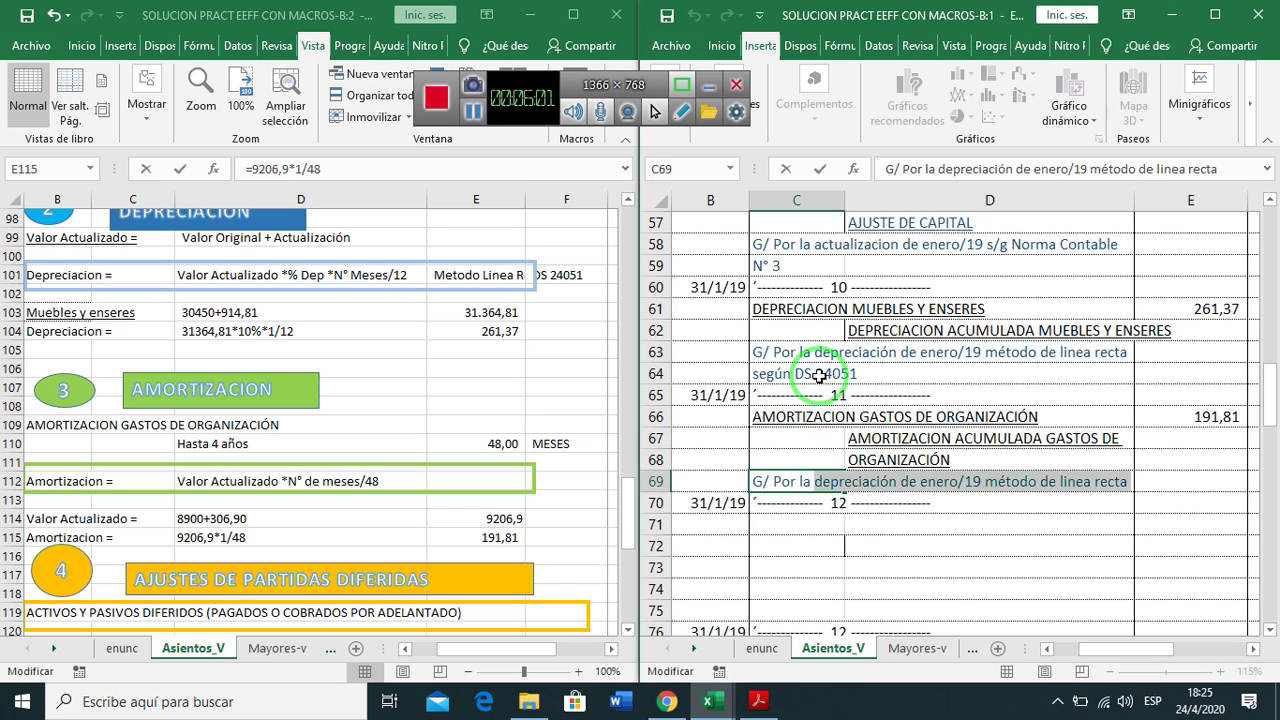
type("AMOao")
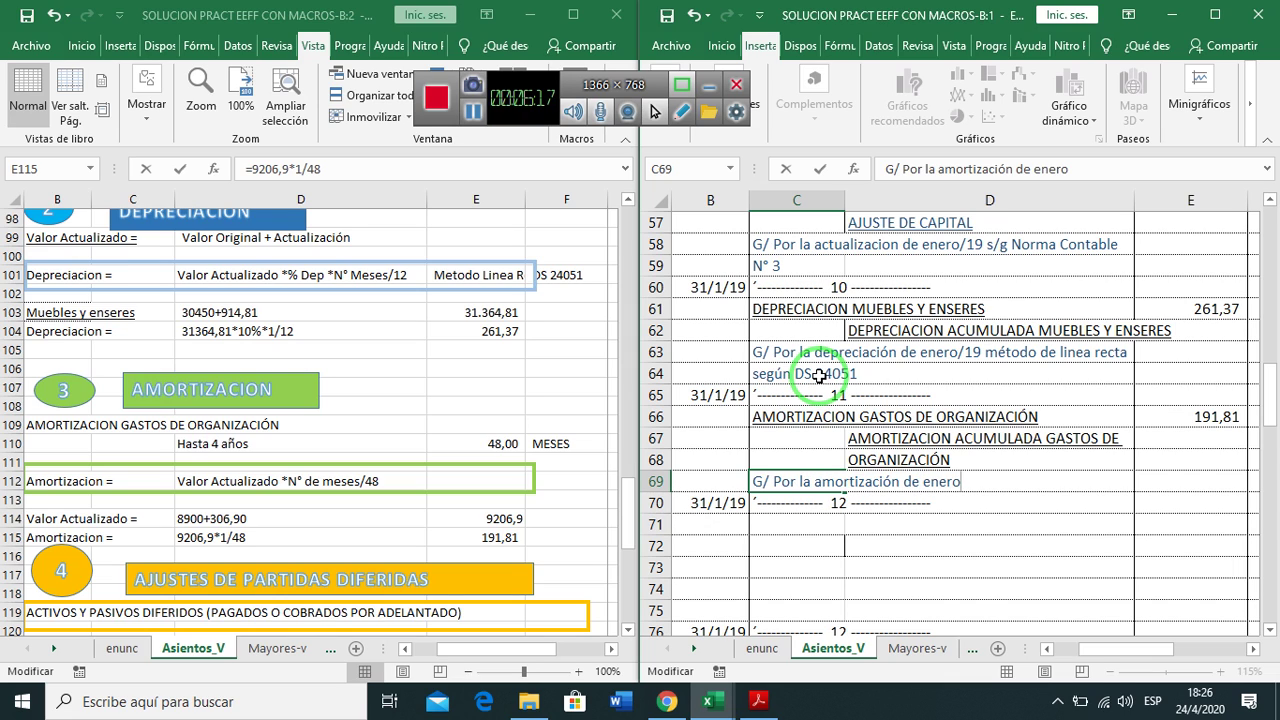
type("9")
key("Return")
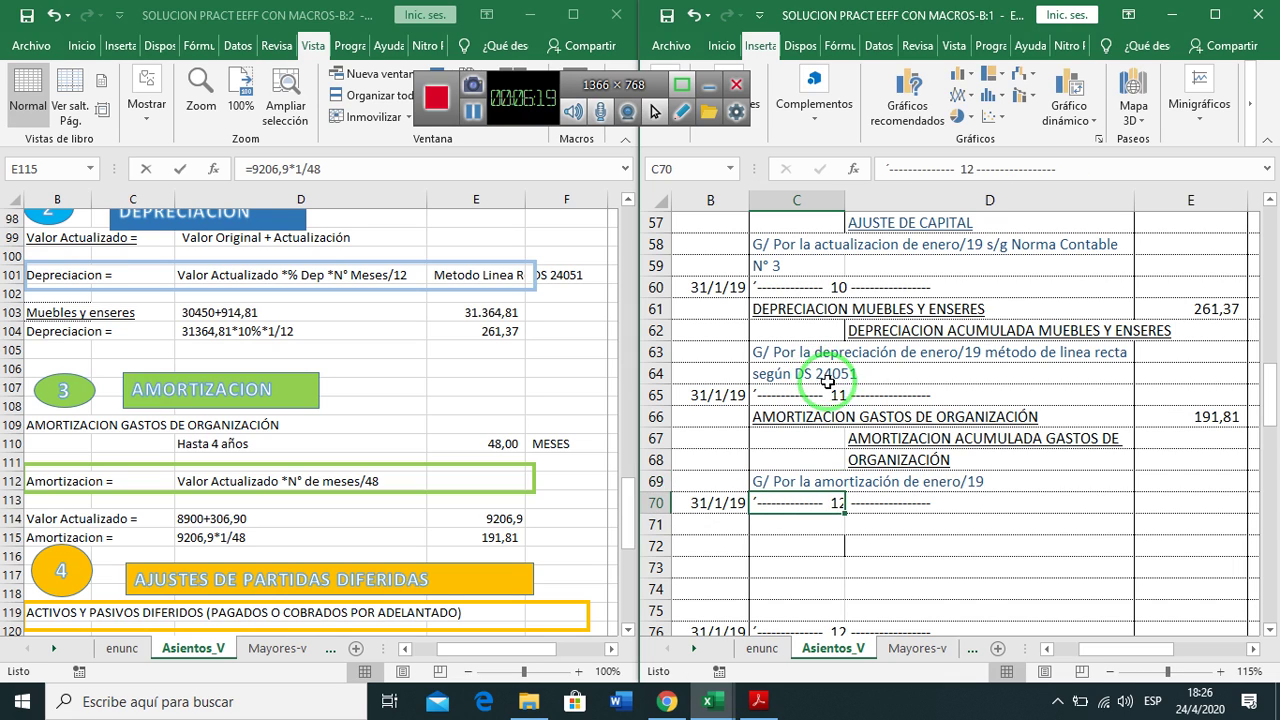
Examine the deferred items adjustment section in rows 117 to 123, including the rent prepaid for 6 months
left_click_drag(800, 310, 527, 476)
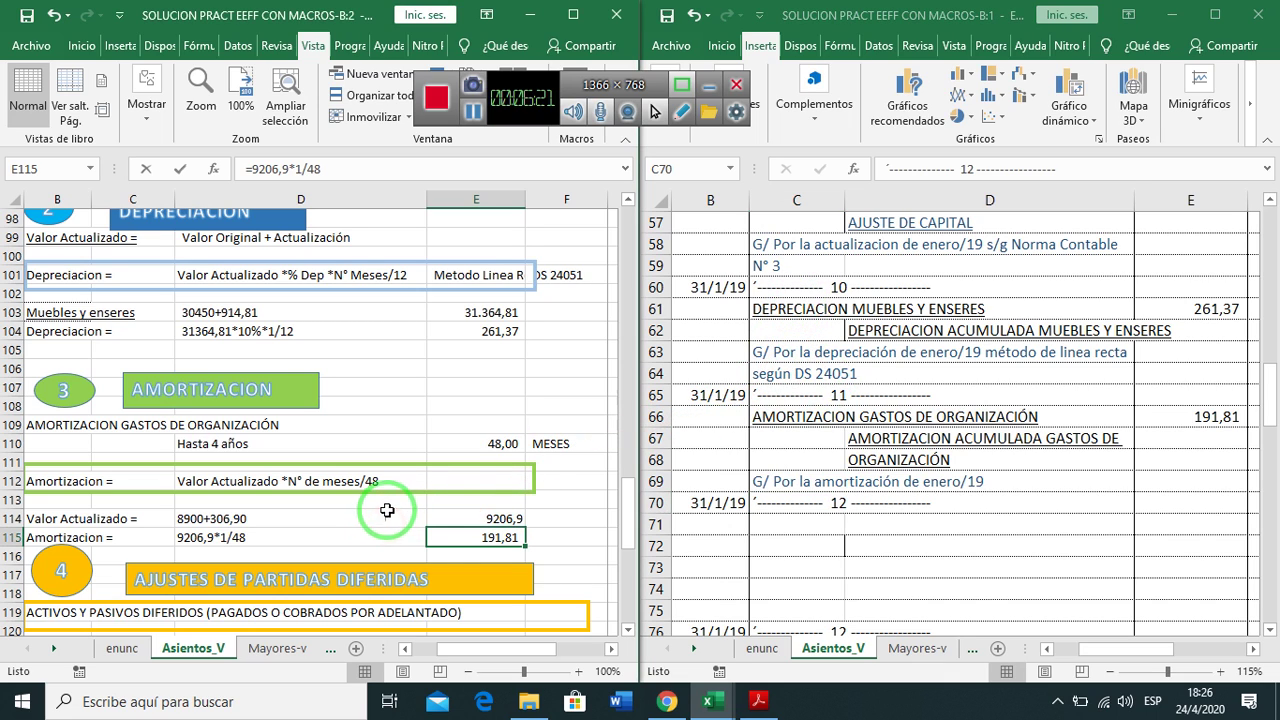
scroll(430, 480, "down", 1)
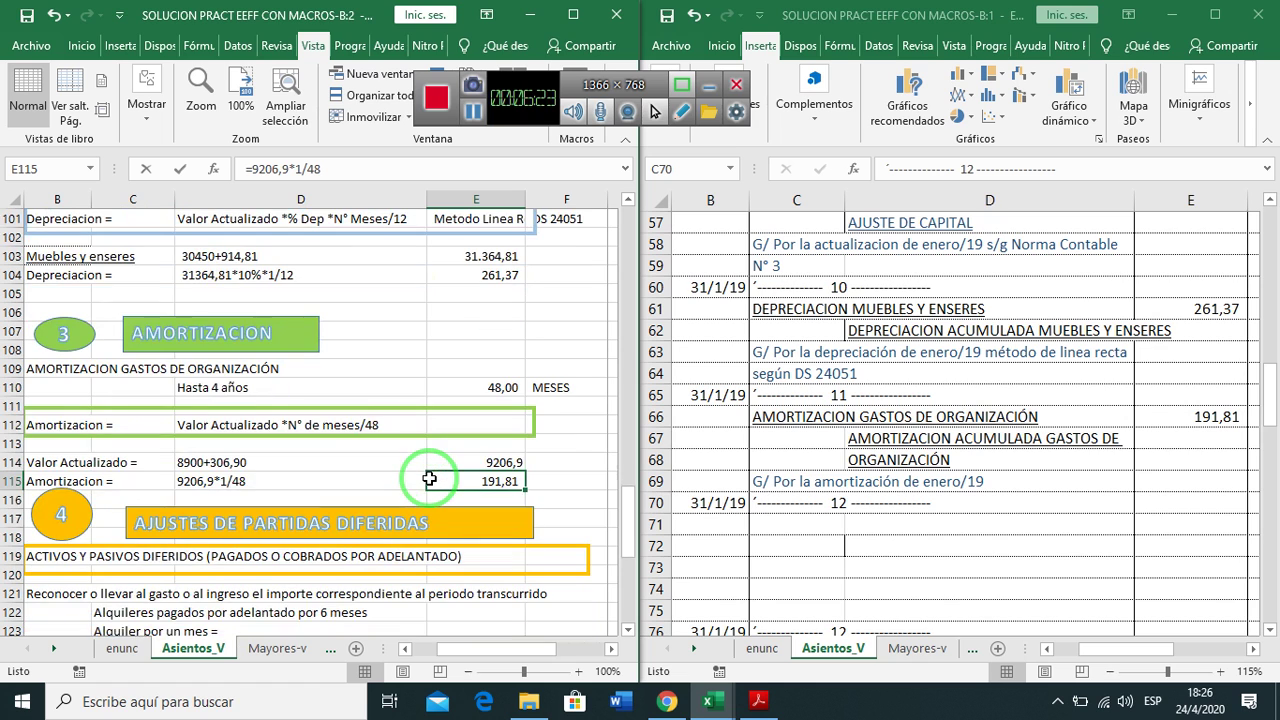
scroll(429, 478, "down", 1)
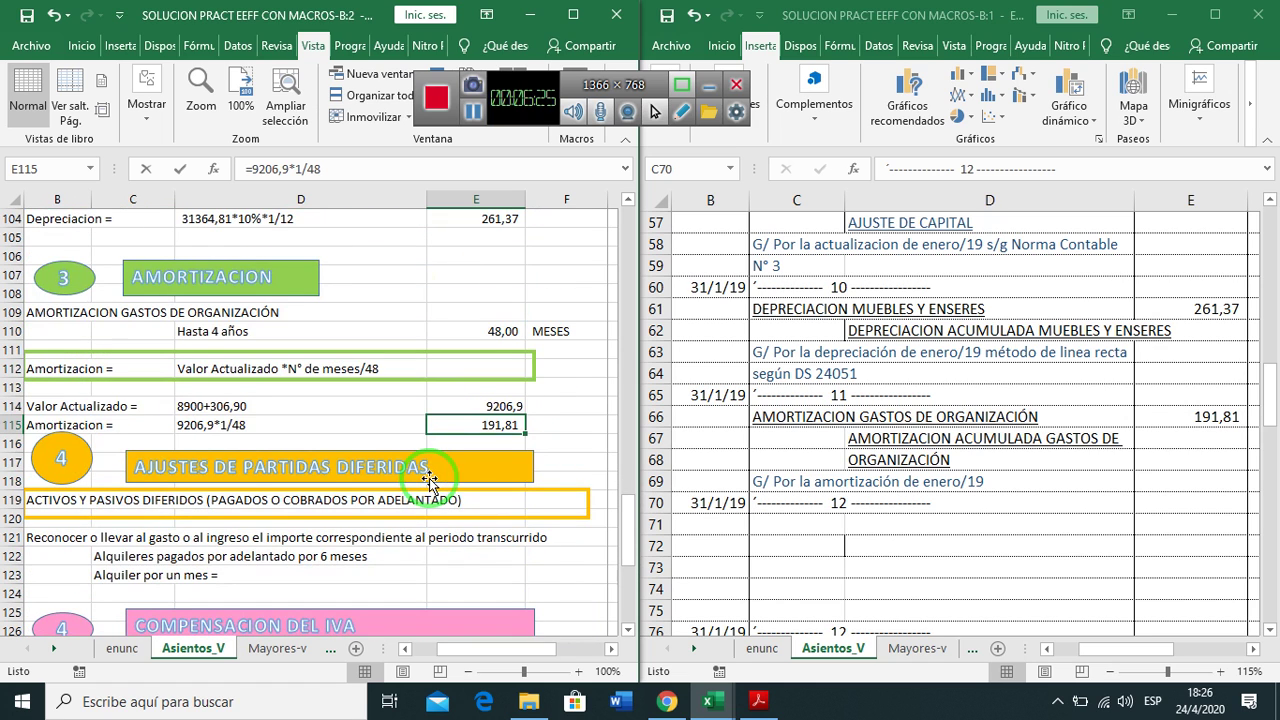
scroll(429, 478, "up", 1)
scroll(429, 478, "down", 1)
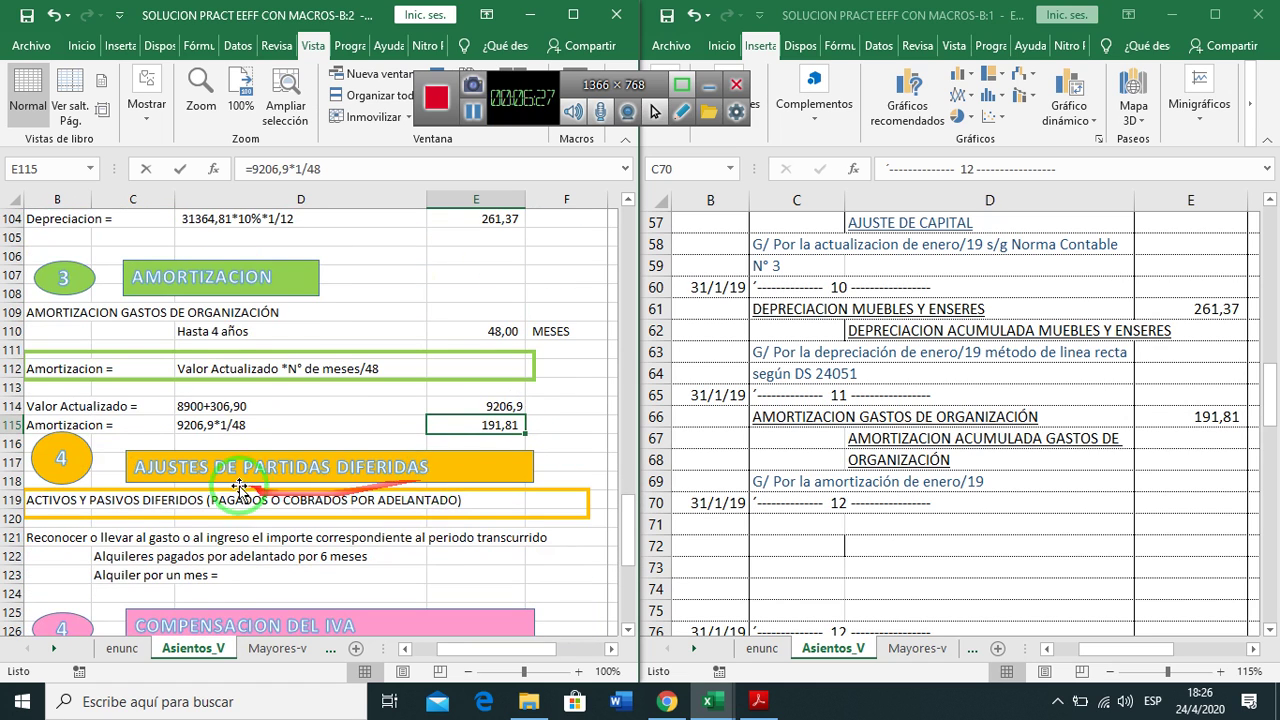
left_click_drag(239, 486, 135, 545)
left_click(135, 545)
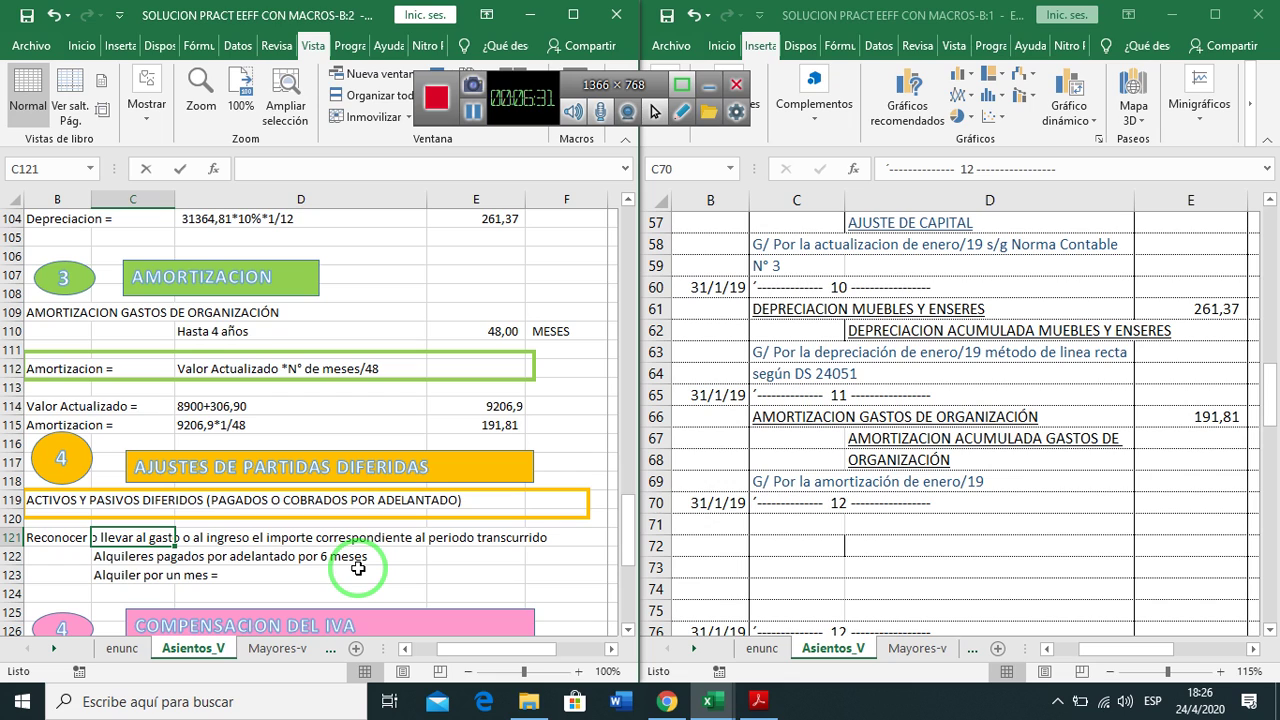
left_click_drag(378, 577, 309, 553)
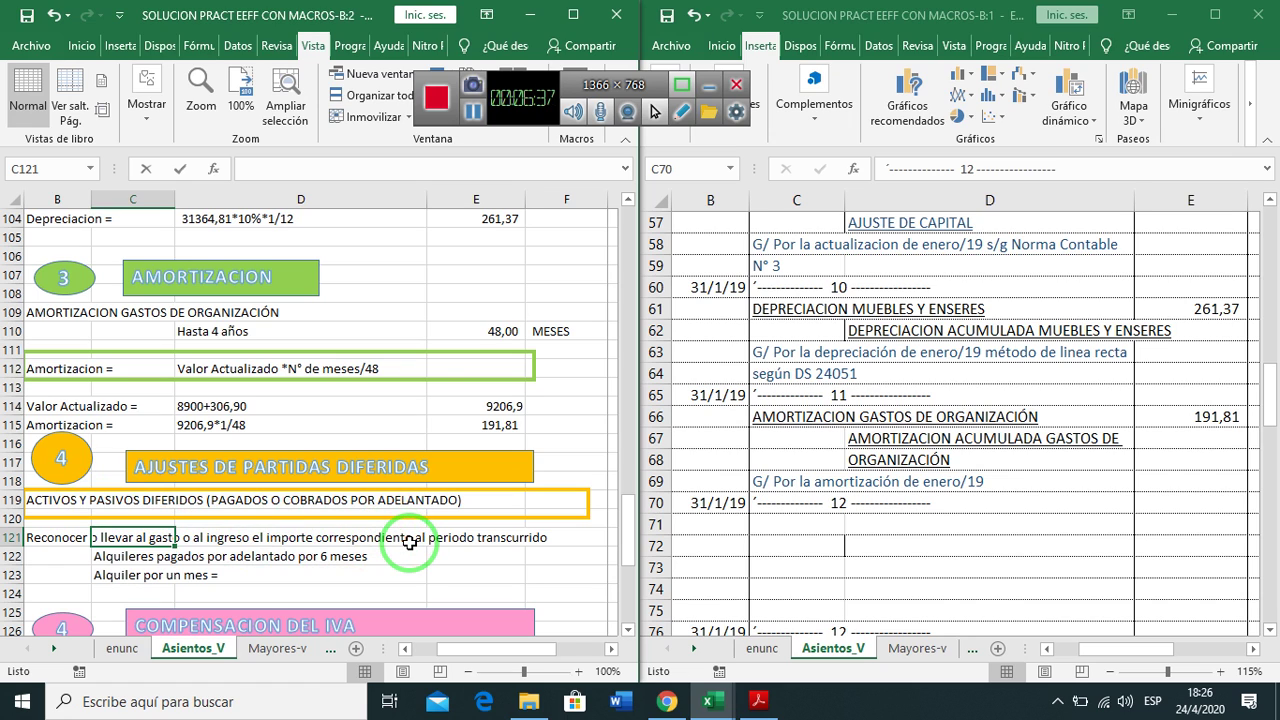
left_click(300, 575)
left_click_drag(420, 588, 834, 514)
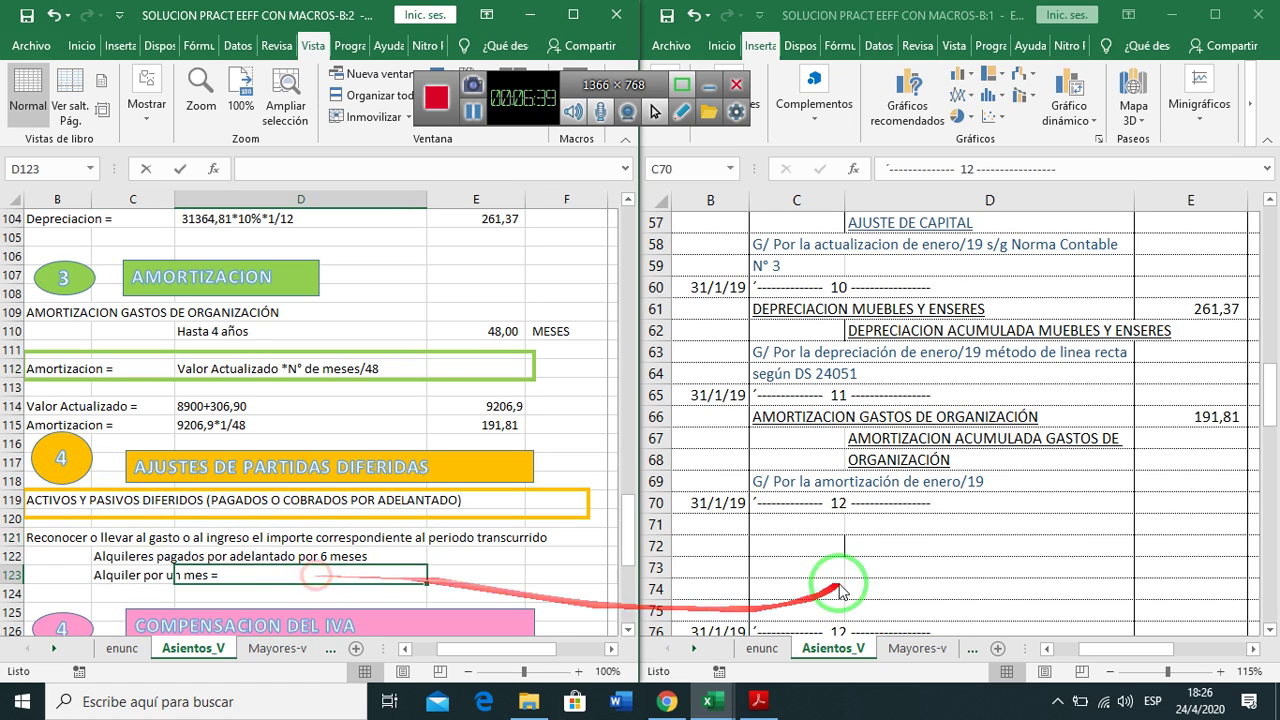
Remove the yellow fill from the MUEBLES Y ENSERES T-account on the Mayores-v sheet in the second workbook window
left_click(905, 650)
scroll(914, 471, "down", 2)
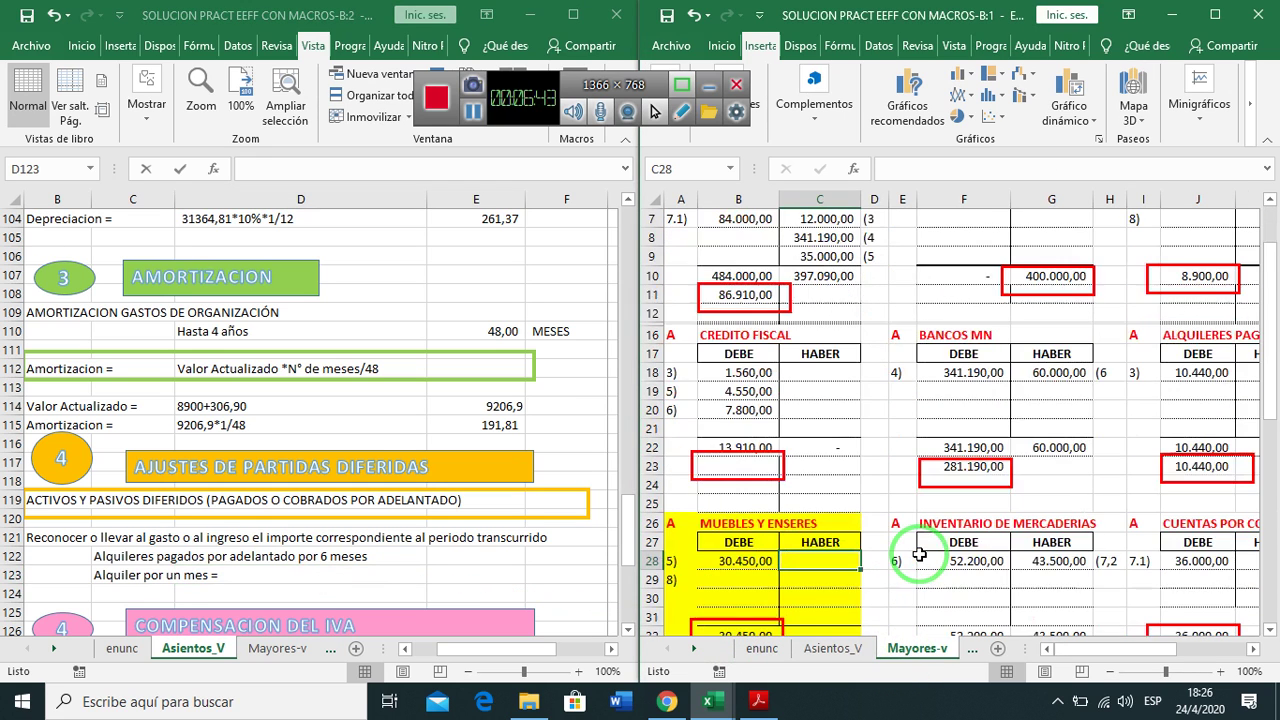
scroll(717, 462, "down", 2)
left_click_drag(680, 410, 845, 518)
right_click(812, 512)
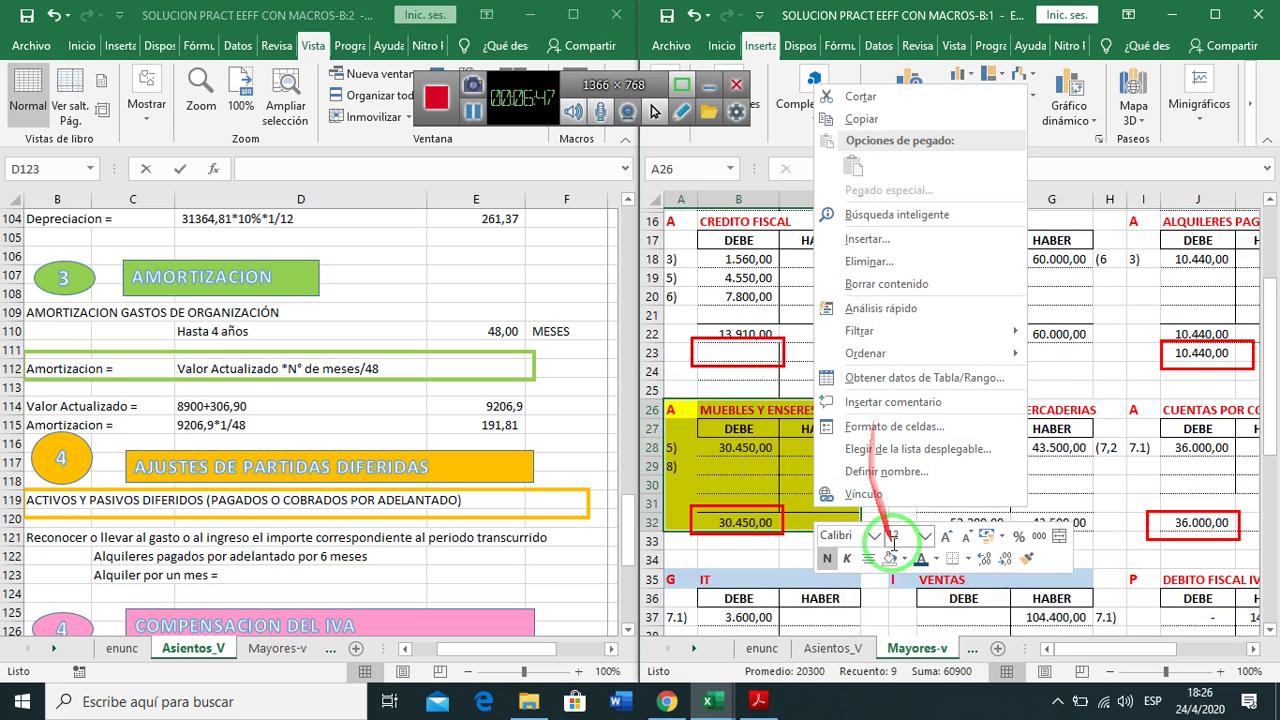
left_click(896, 563)
left_click(970, 483)
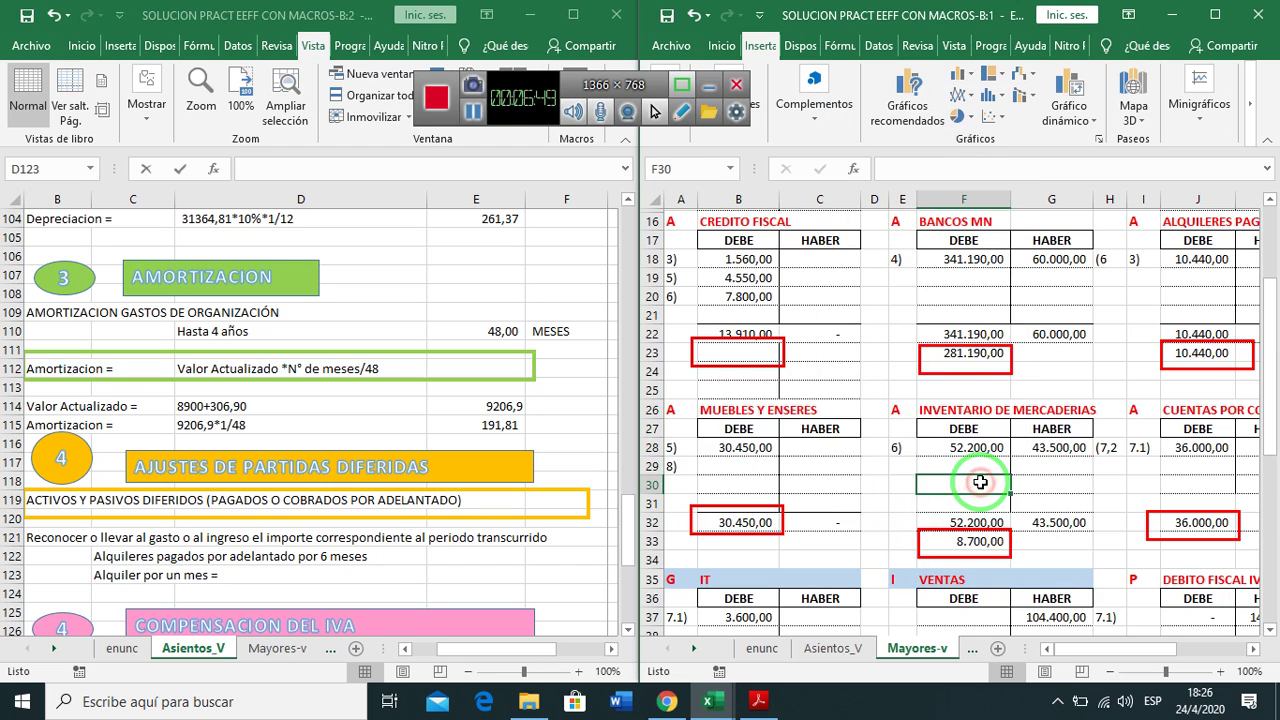
Fill the ALQUILERES PAGADOS POR ADELANTADO T-account, J16:K23, with orange
scroll(980, 482, "down", 3)
scroll(980, 482, "up", 7)
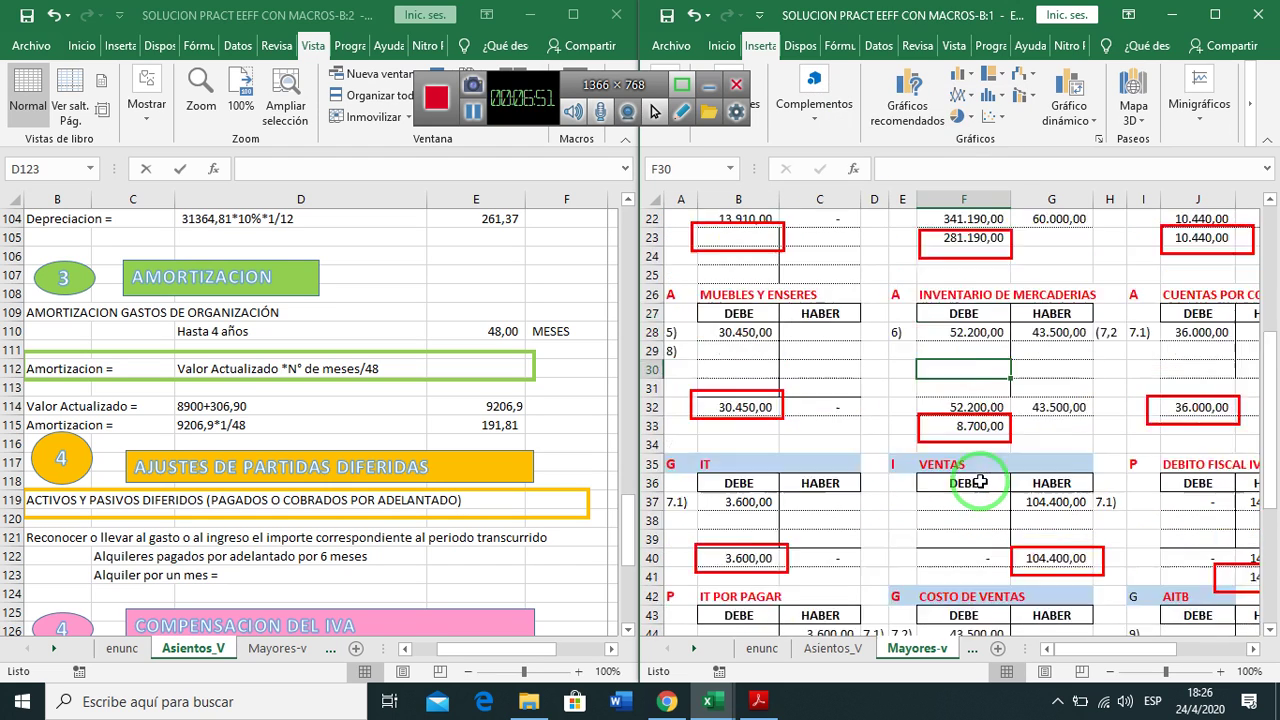
left_click_drag(1173, 393, 1075, 520)
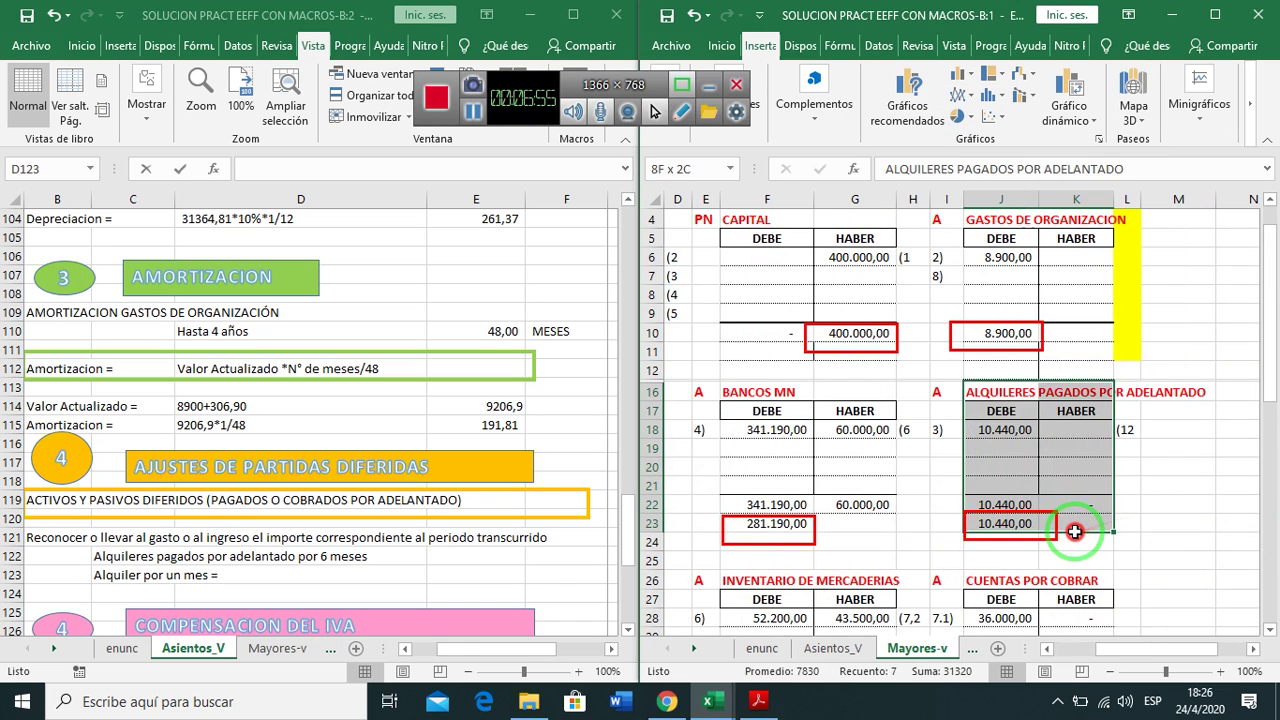
right_click(1072, 517)
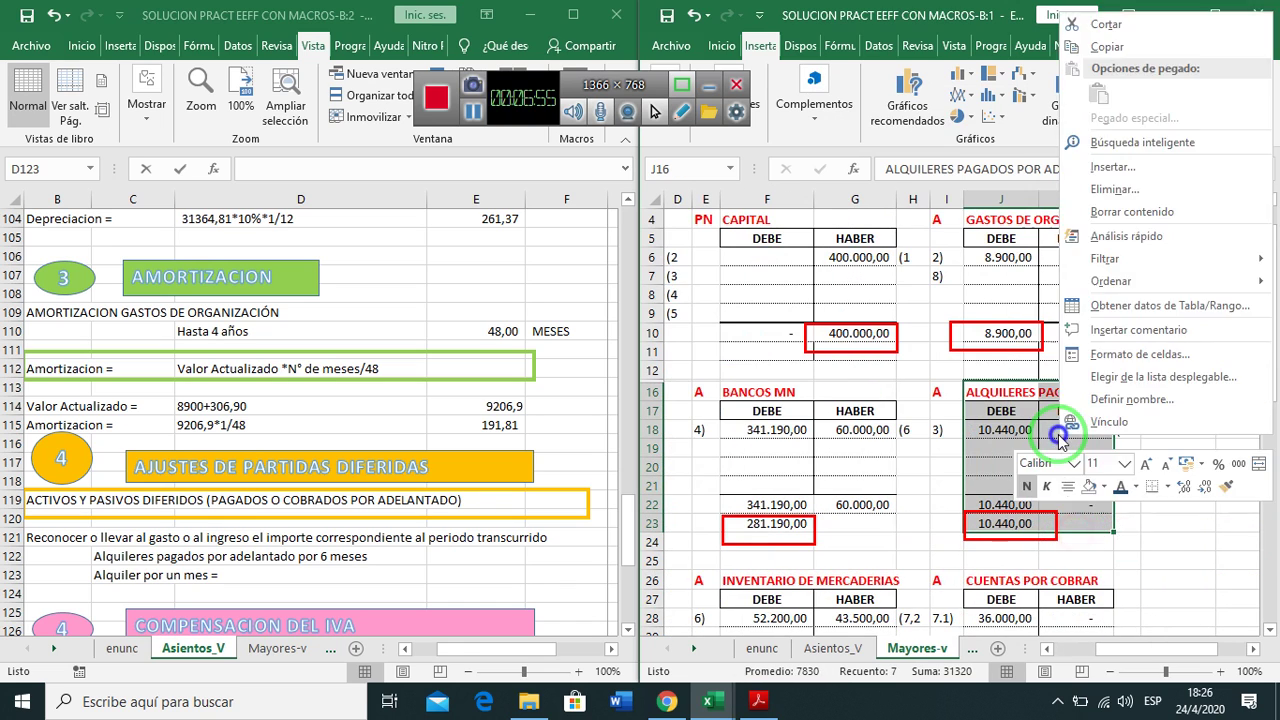
left_click(1103, 486)
left_click(1129, 385)
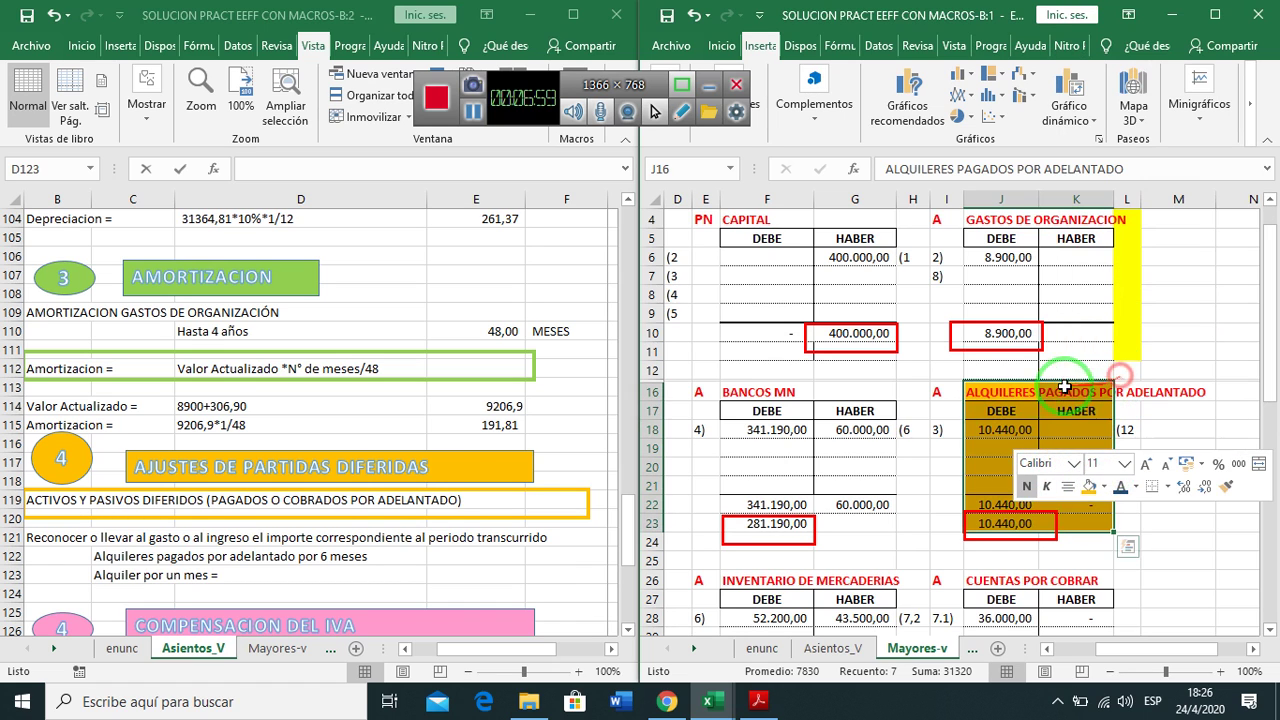
Link the six-month prepaid rent amount in E122 to the debit in J18 of the ALQUILERES PAGADOS POR ADELANTADO T-account
left_click(240, 574)
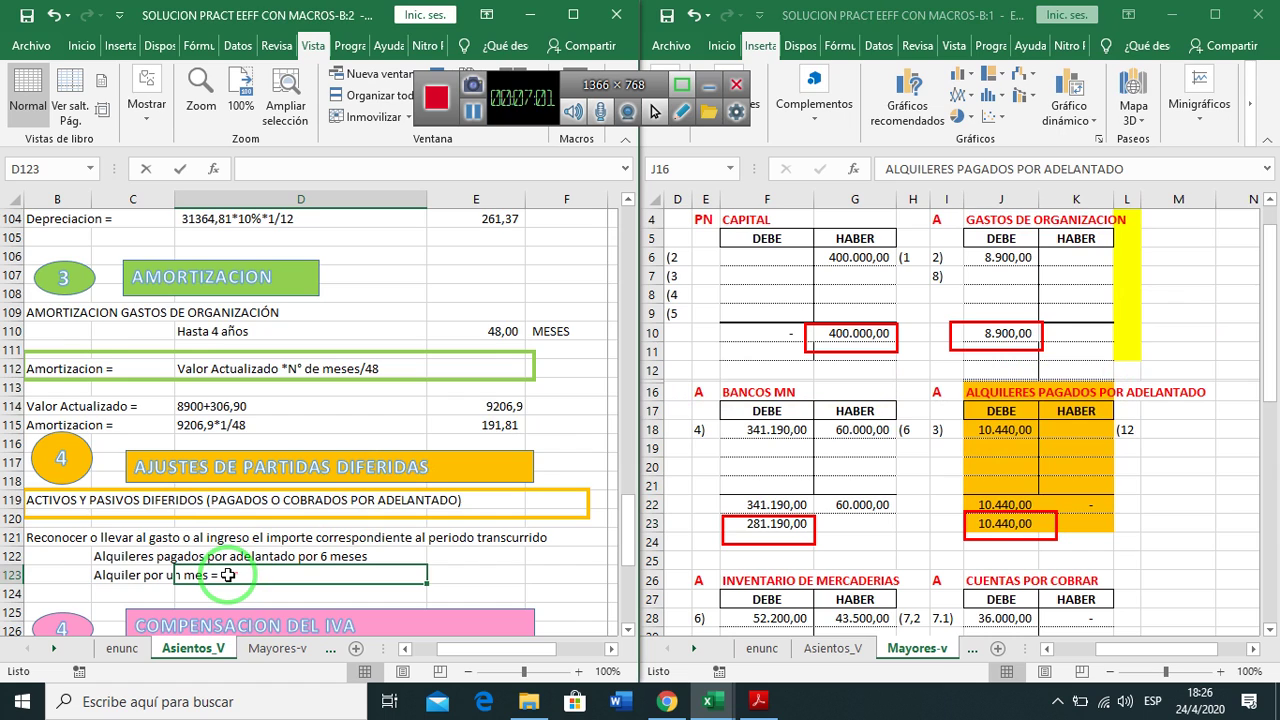
scroll(229, 575, "down", 1)
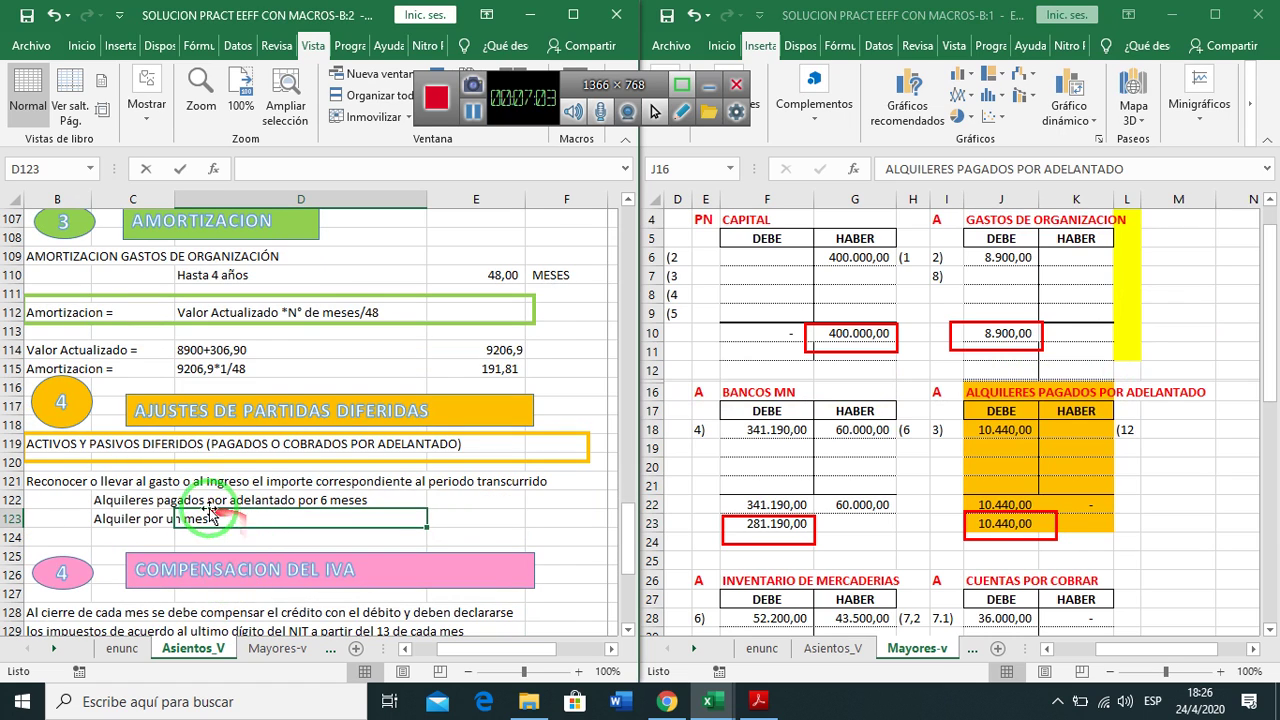
left_click(110, 496)
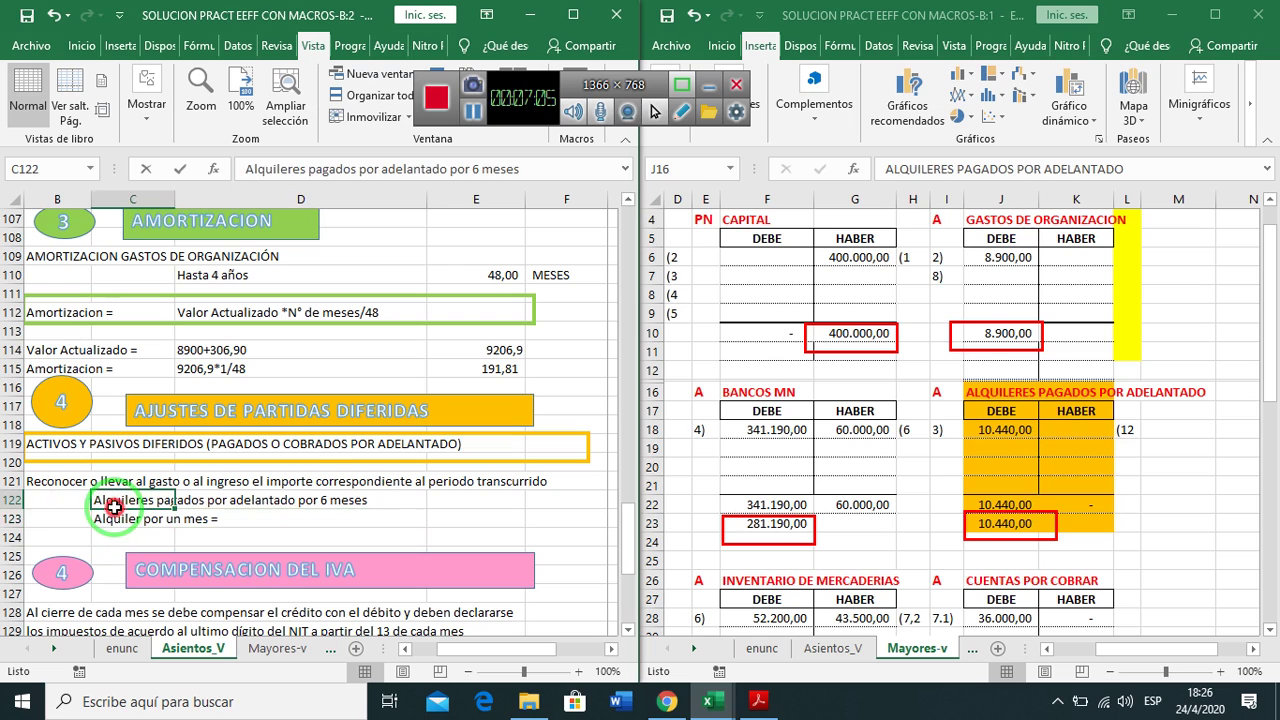
left_click(500, 494)
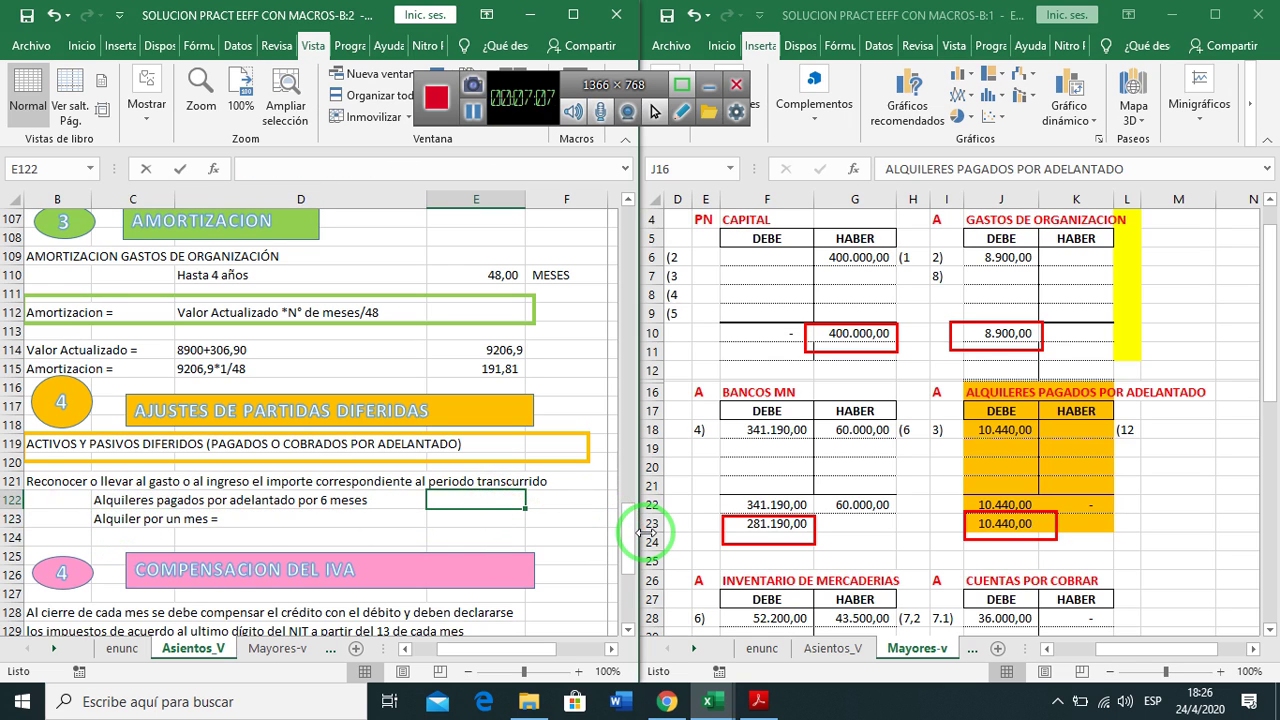
key("Left")
key("Left")
key("Right")
key("Right")
type("+")
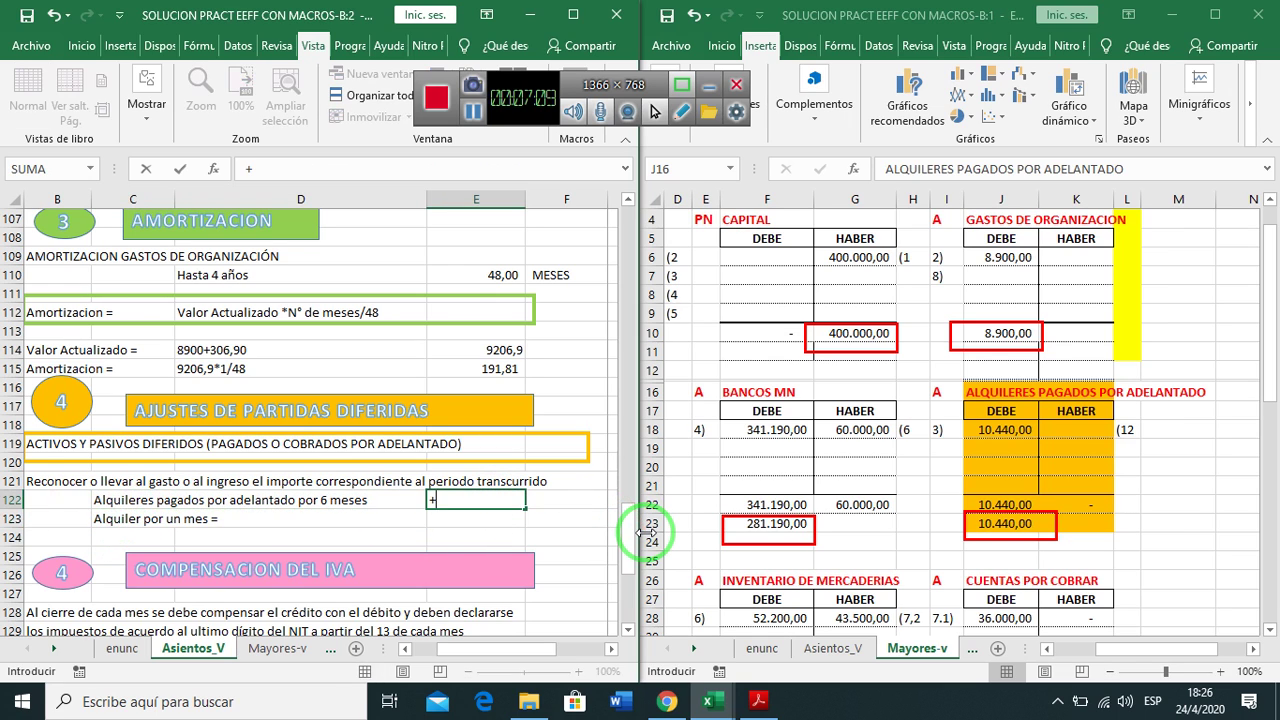
left_click(985, 427)
key("Return")
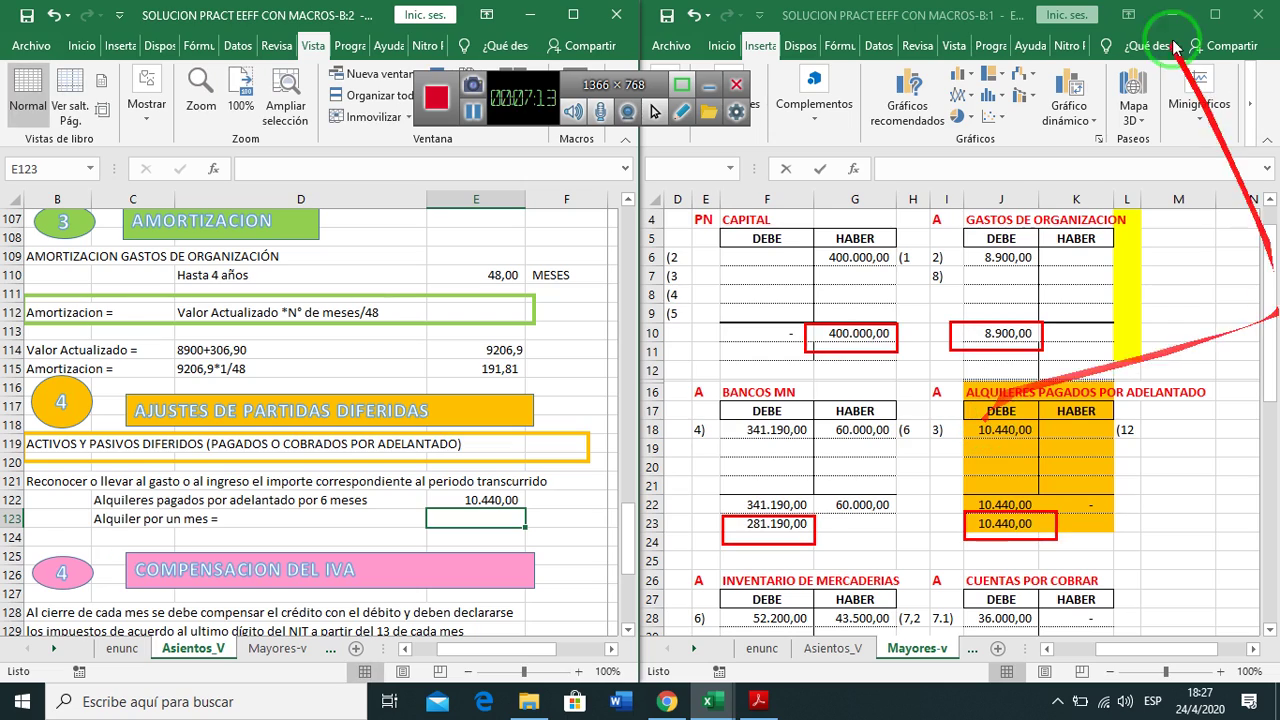
Narrow column D of the Asientos_V journal in the second workbook window and check the prepaid rent amounts in entry 3
left_click(831, 648)
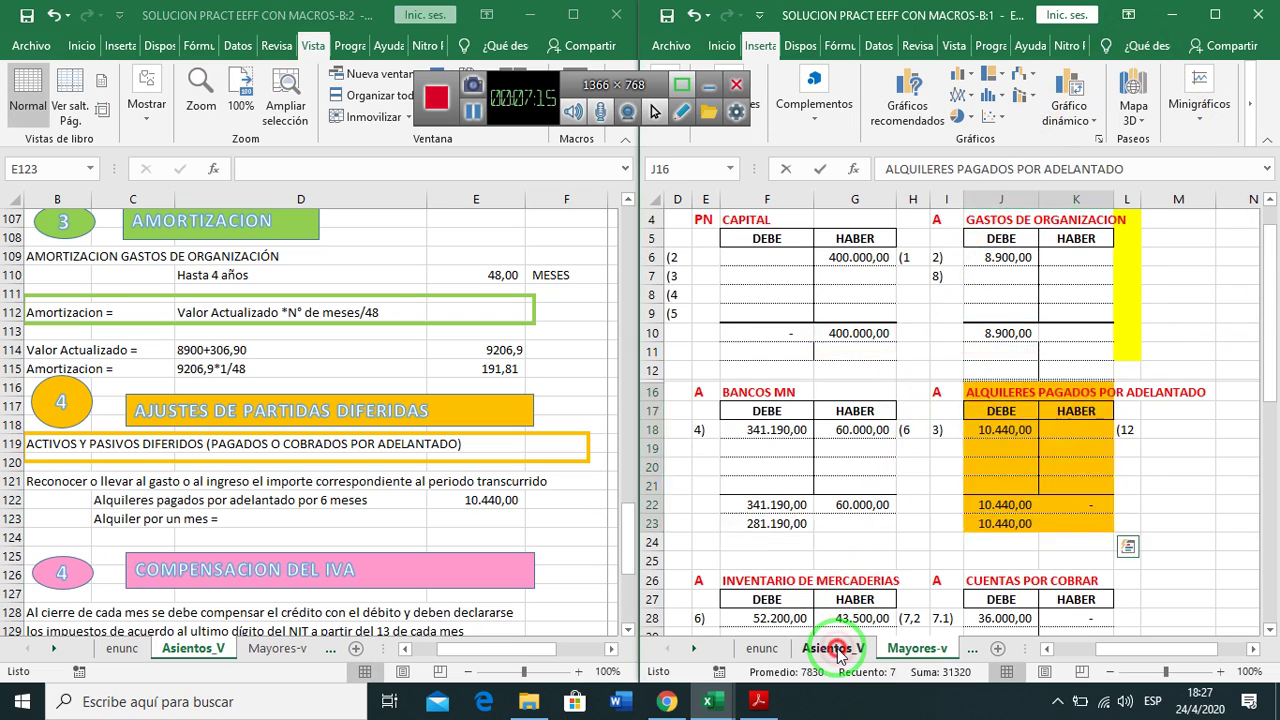
scroll(1066, 522, "up", 15)
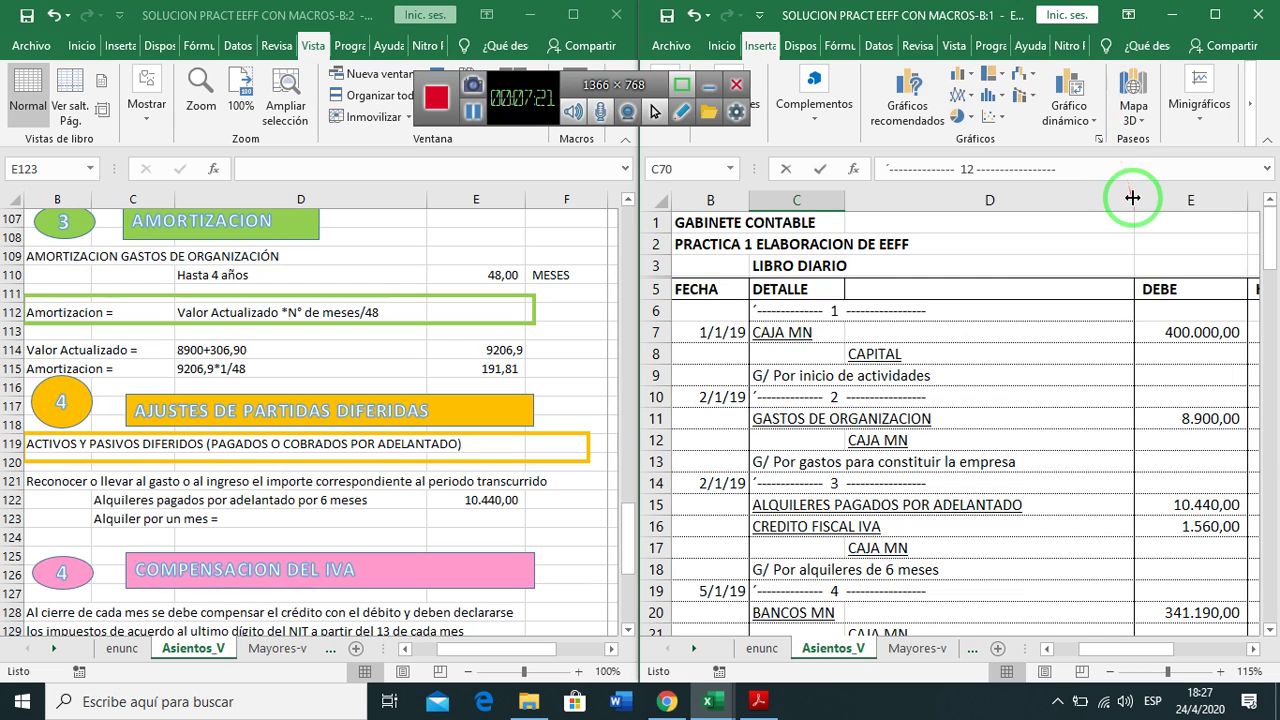
left_click_drag(1135, 200, 1099, 199)
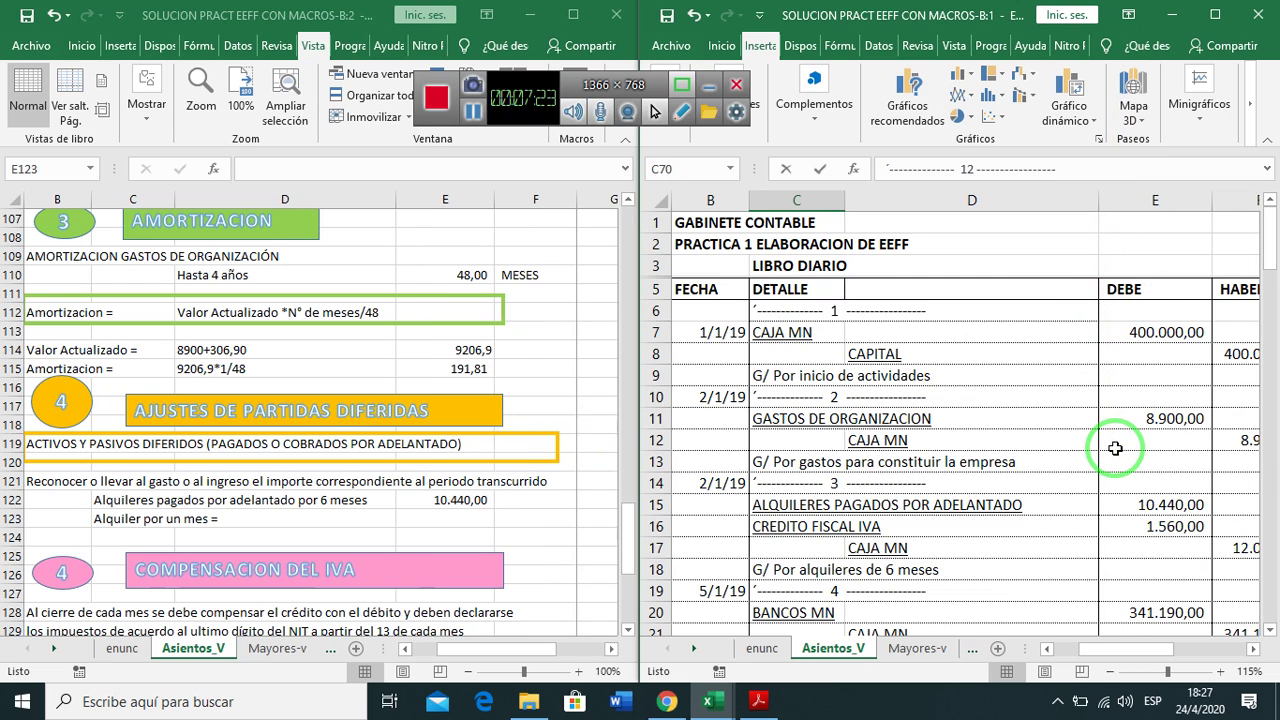
scroll(1115, 448, "down", 1)
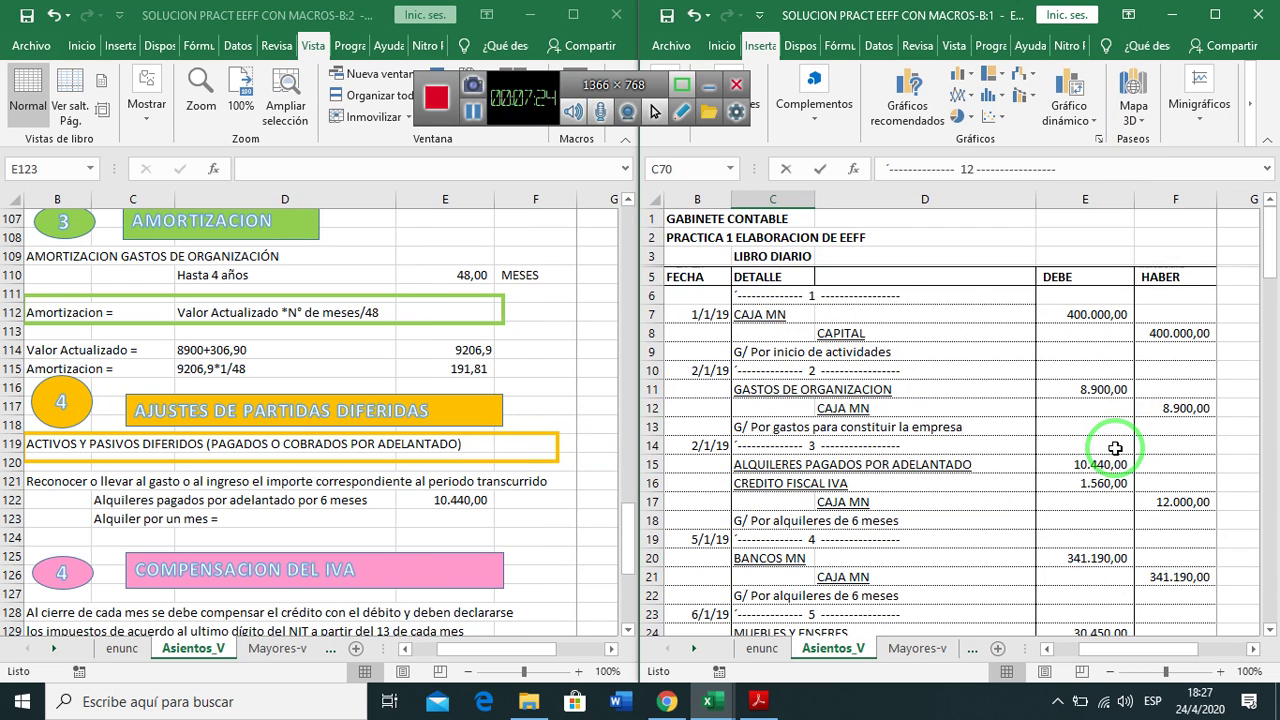
left_click(1188, 508)
left_click(1098, 465)
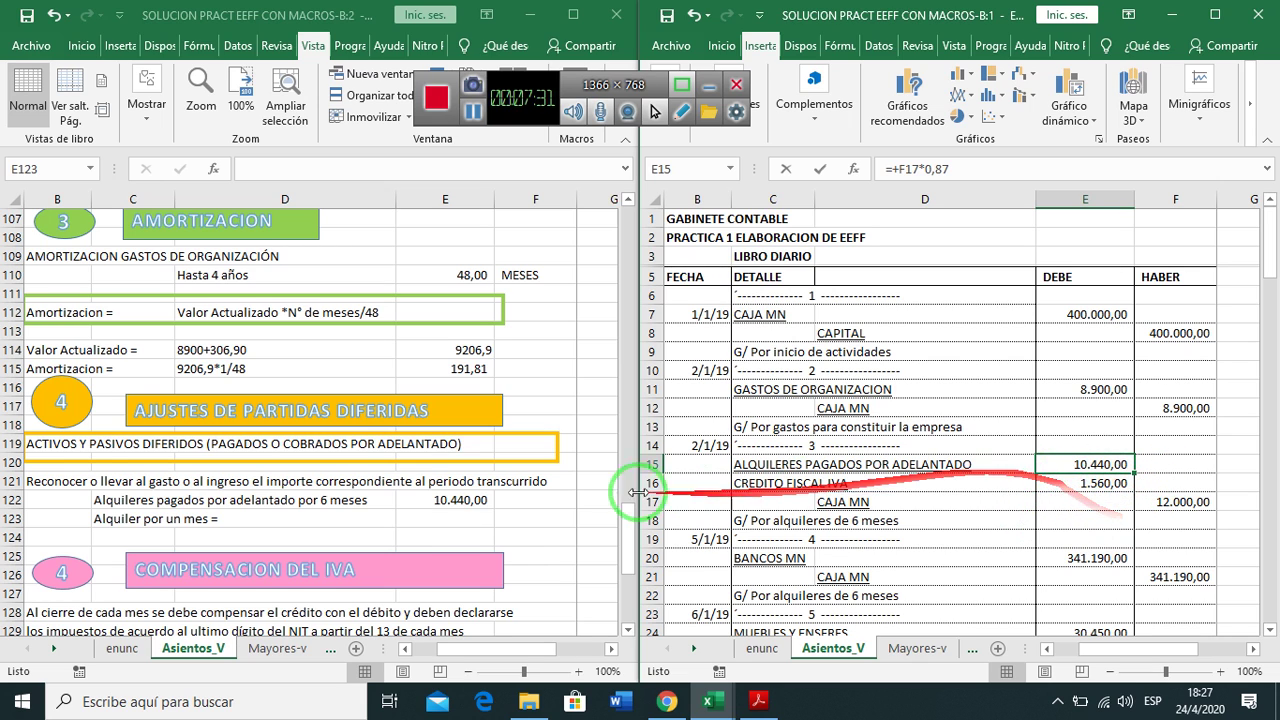
Complete the one-month rent label in C123 to read "Alquiler por un mes = 10440/6"
left_click(448, 518)
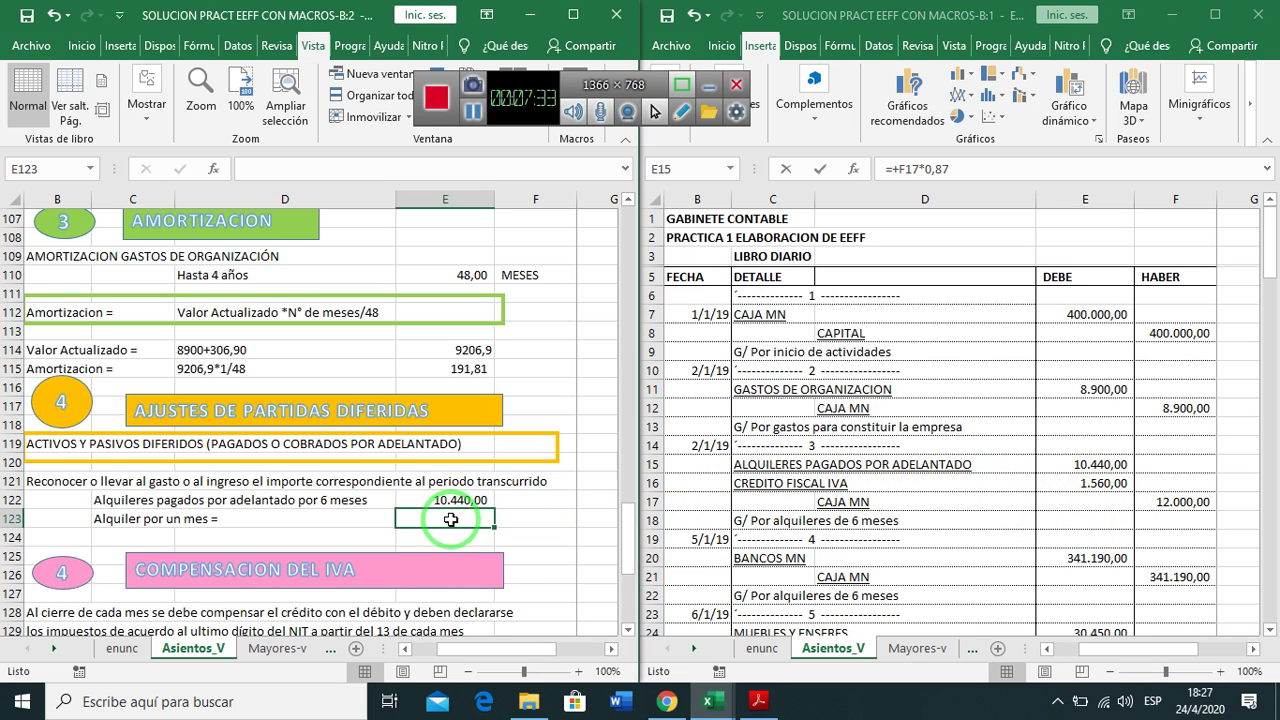
left_click(118, 518)
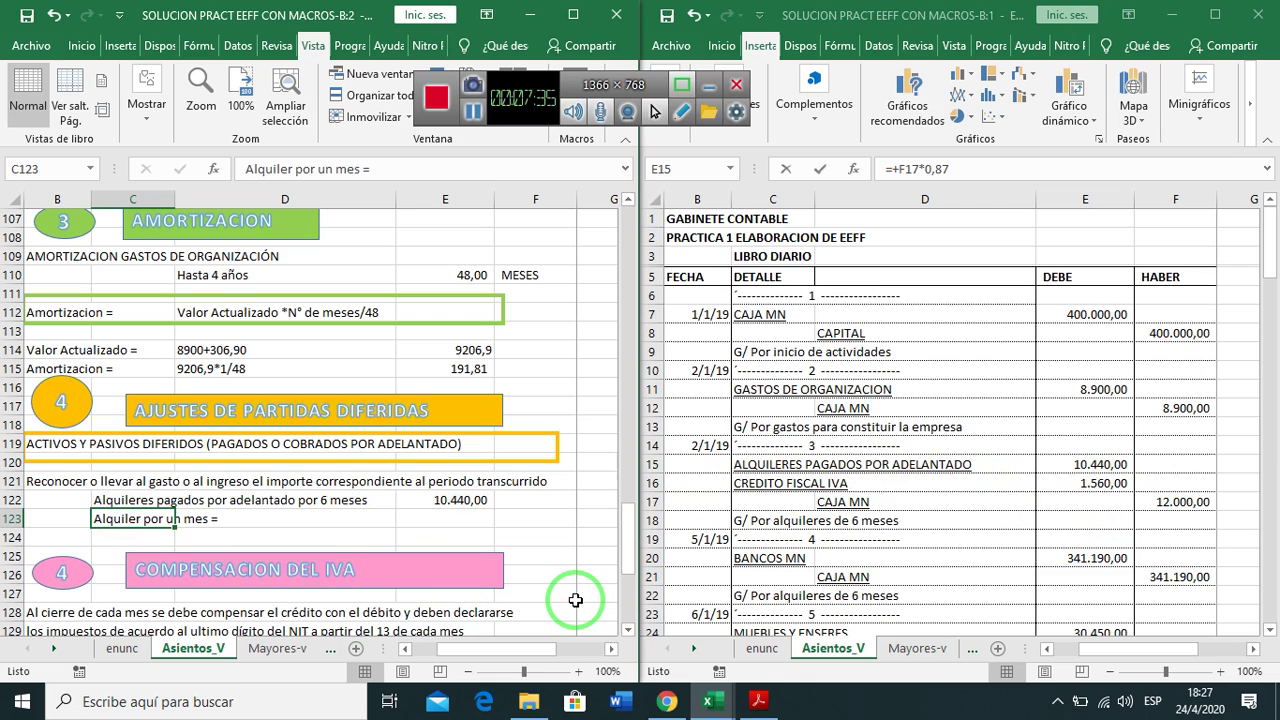
key("F2")
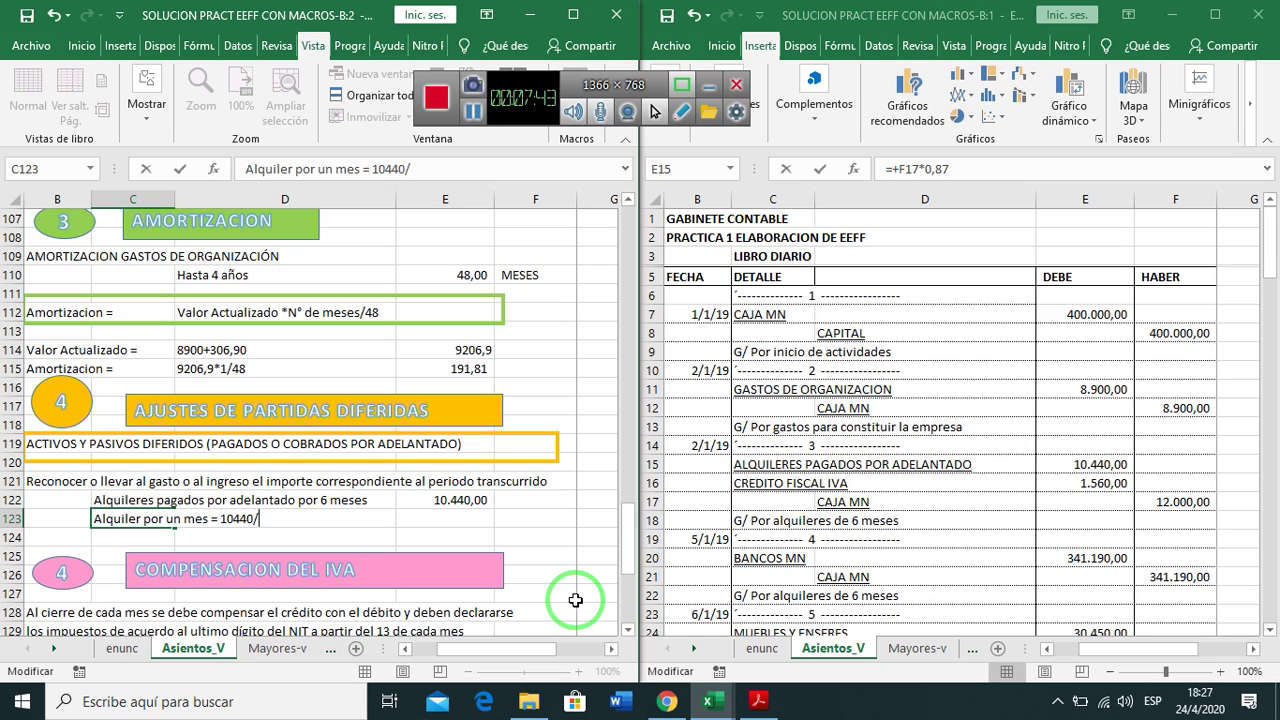
key("Escape")
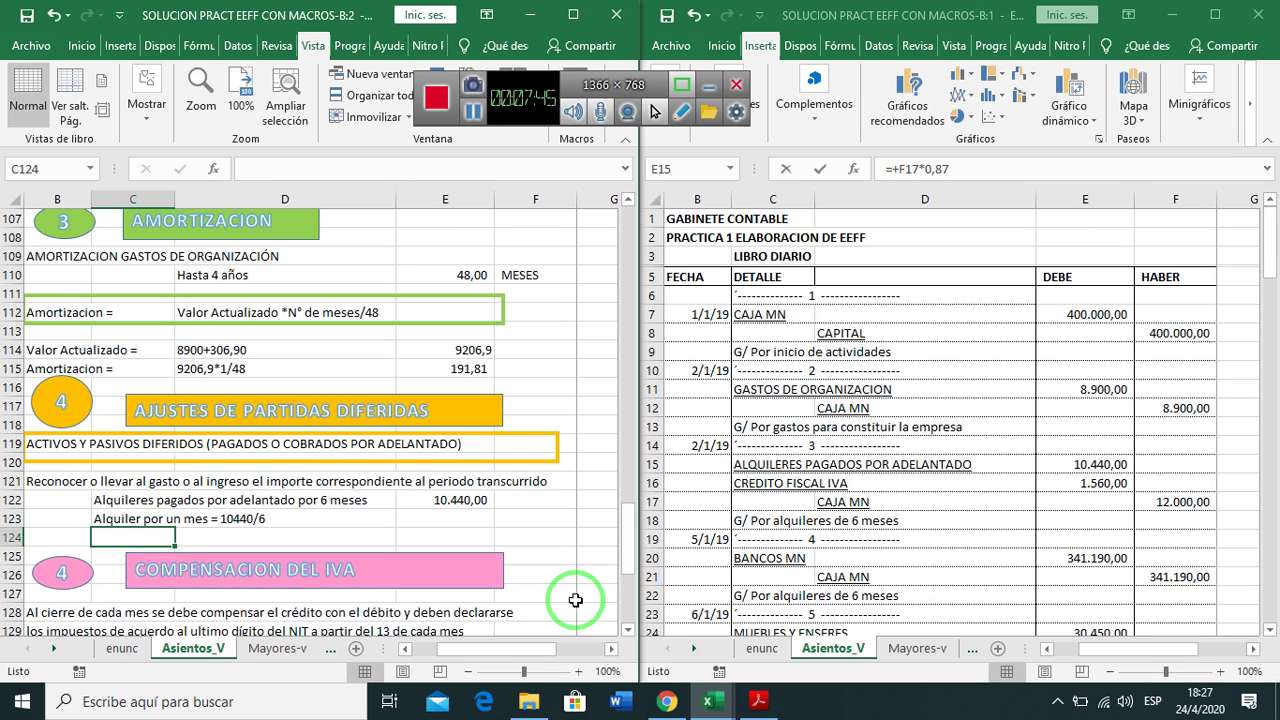
Calculate one month's rent in E123 as 10440/6
key("Right")
key("Right")
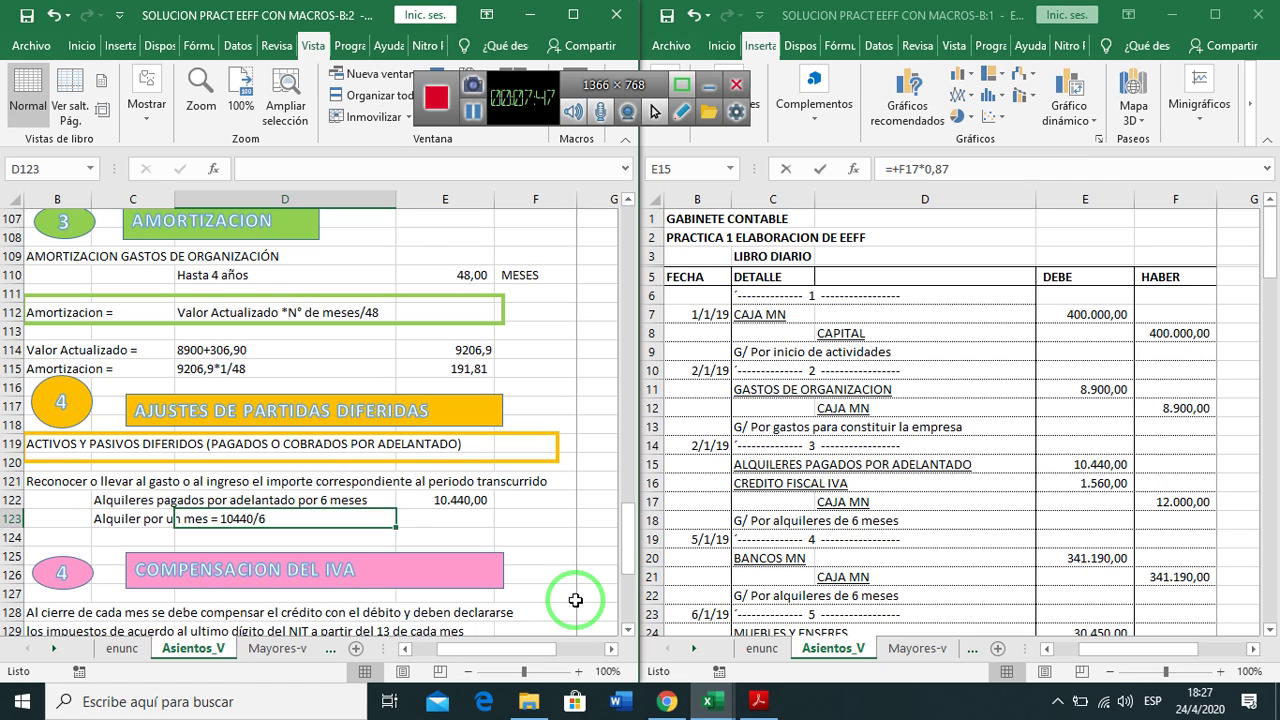
type("+10")
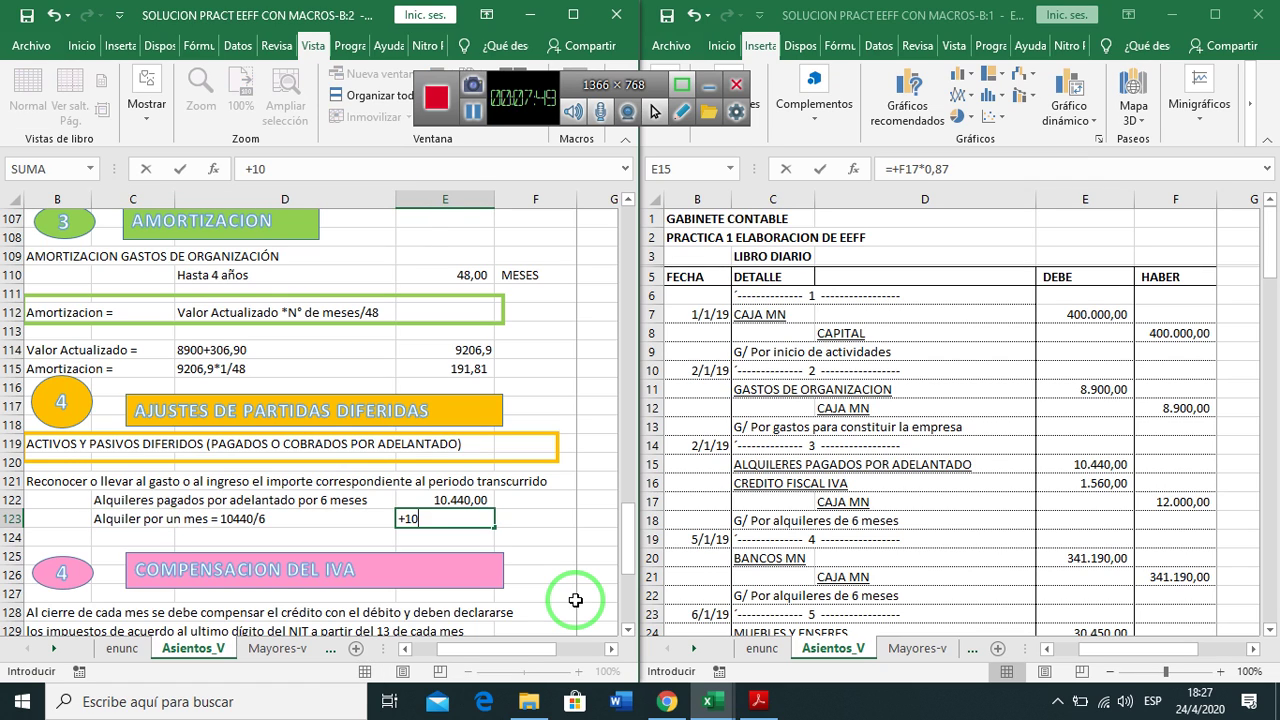
type("440/6")
key("Return")
key("Up")
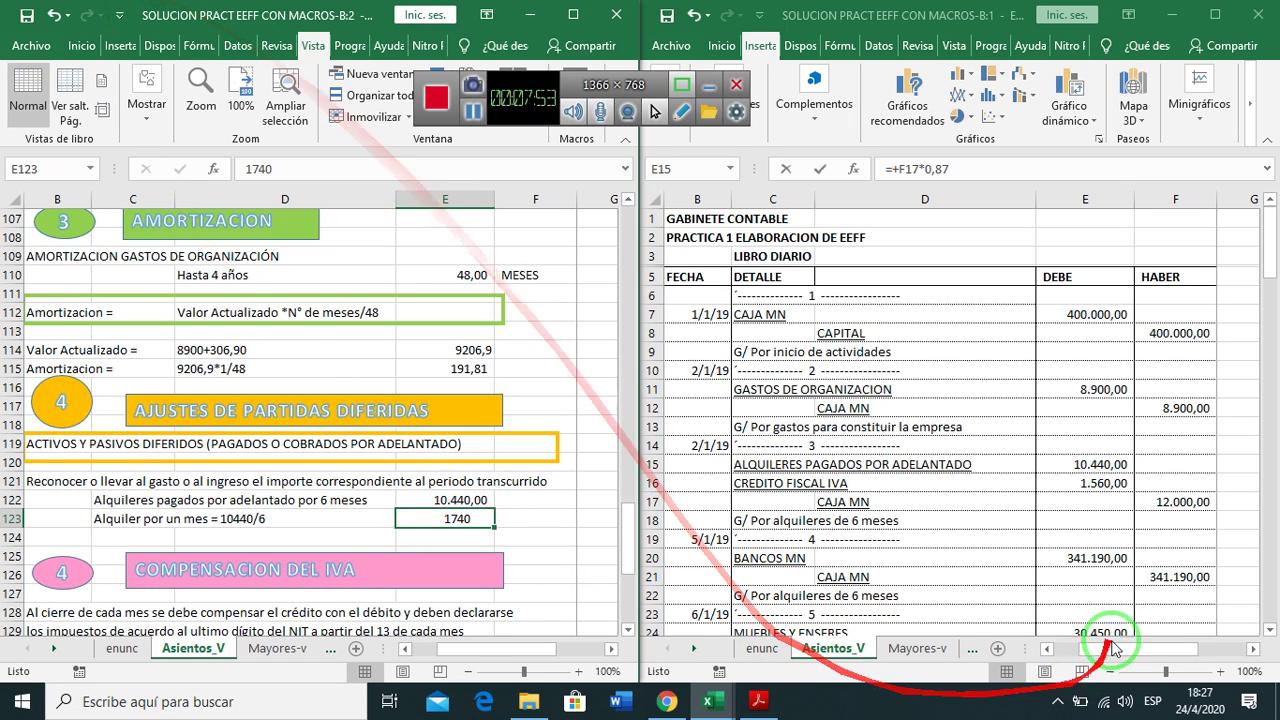
Copy the ALQUILERES PAGADOS POR ADELANTADO account name from C15 in entry 3 to D72 as the credit account of entry 12
left_click_drag(771, 464, 1050, 470)
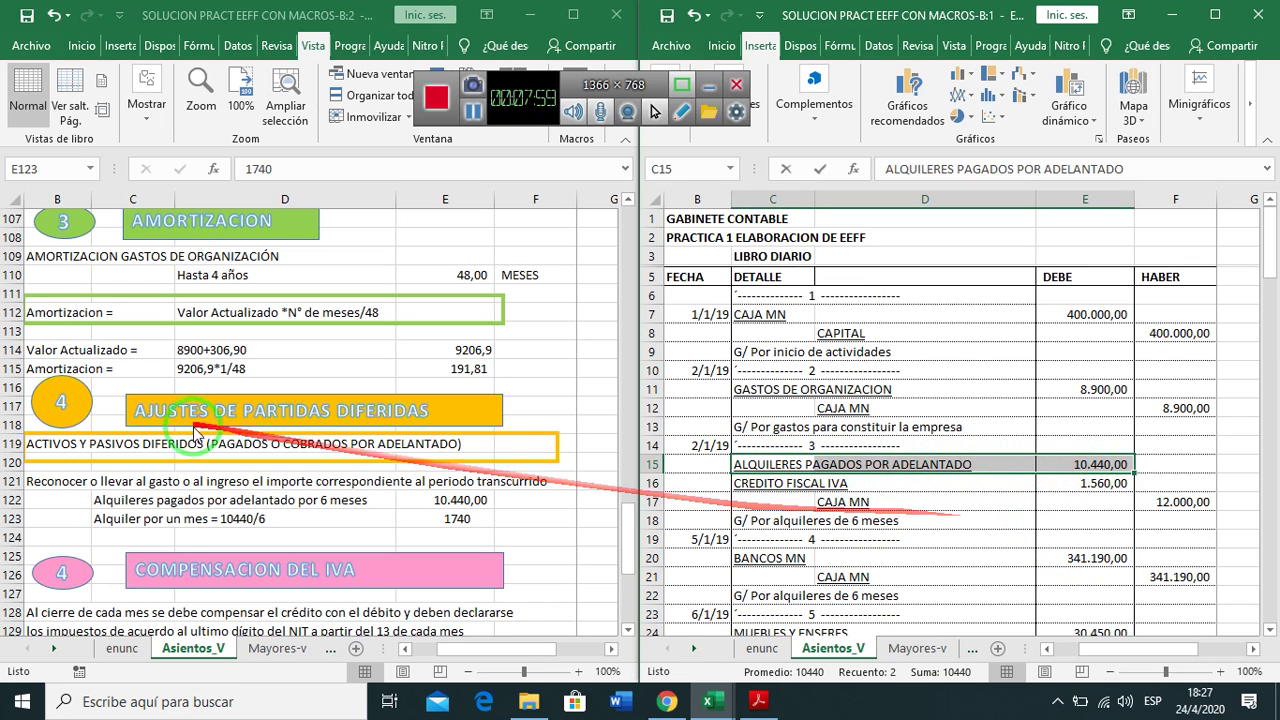
left_click(460, 519)
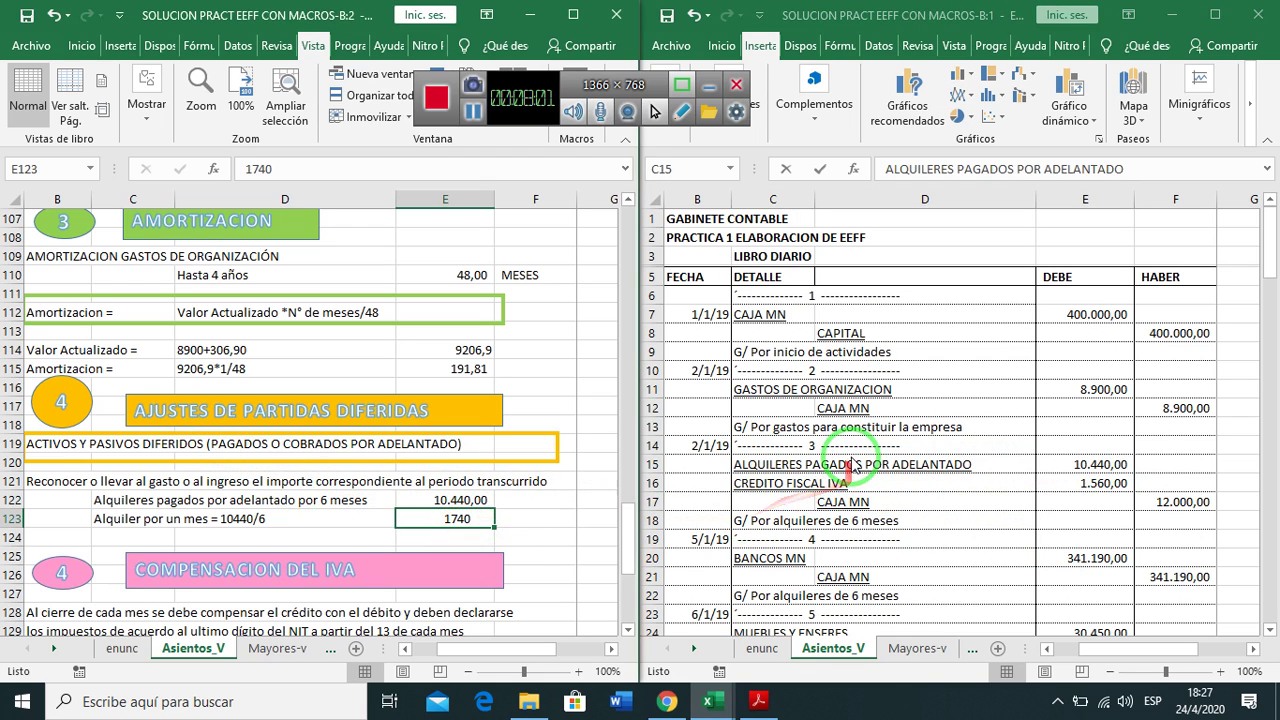
left_click(757, 508)
left_click(771, 466)
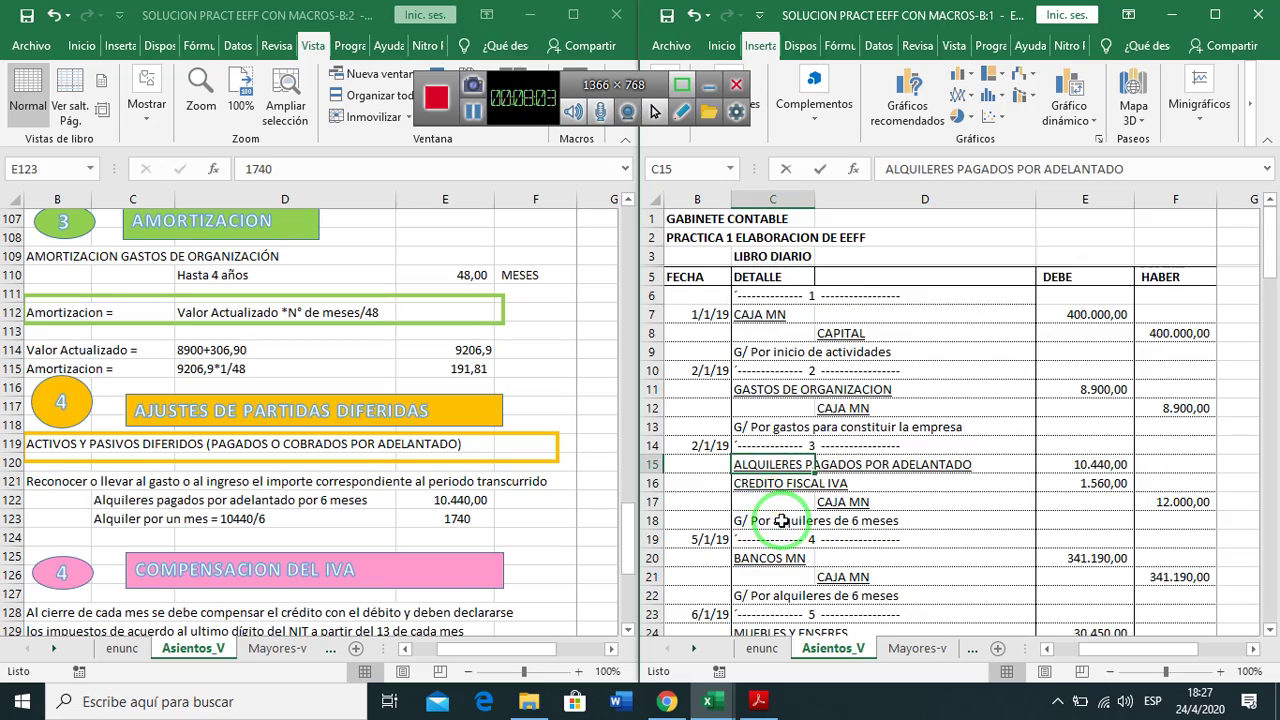
scroll(775, 515, "down", 12)
scroll(781, 521, "down", 8)
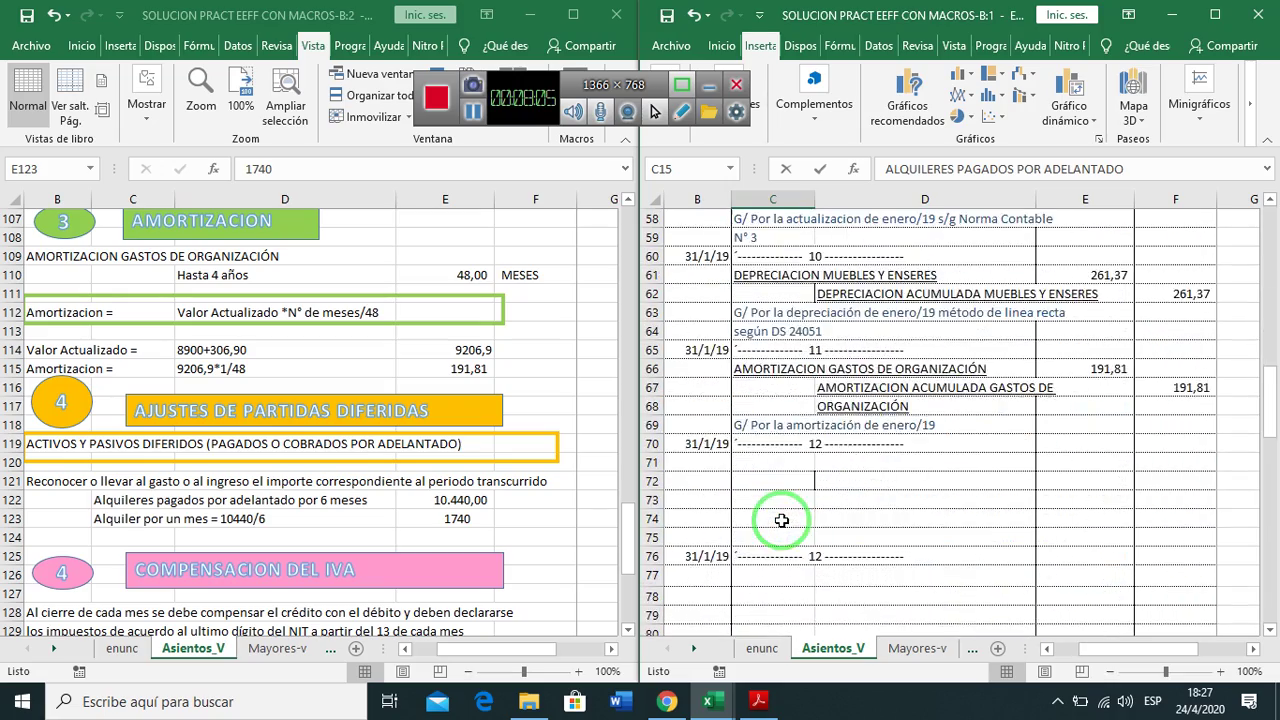
scroll(848, 424, "up", 16)
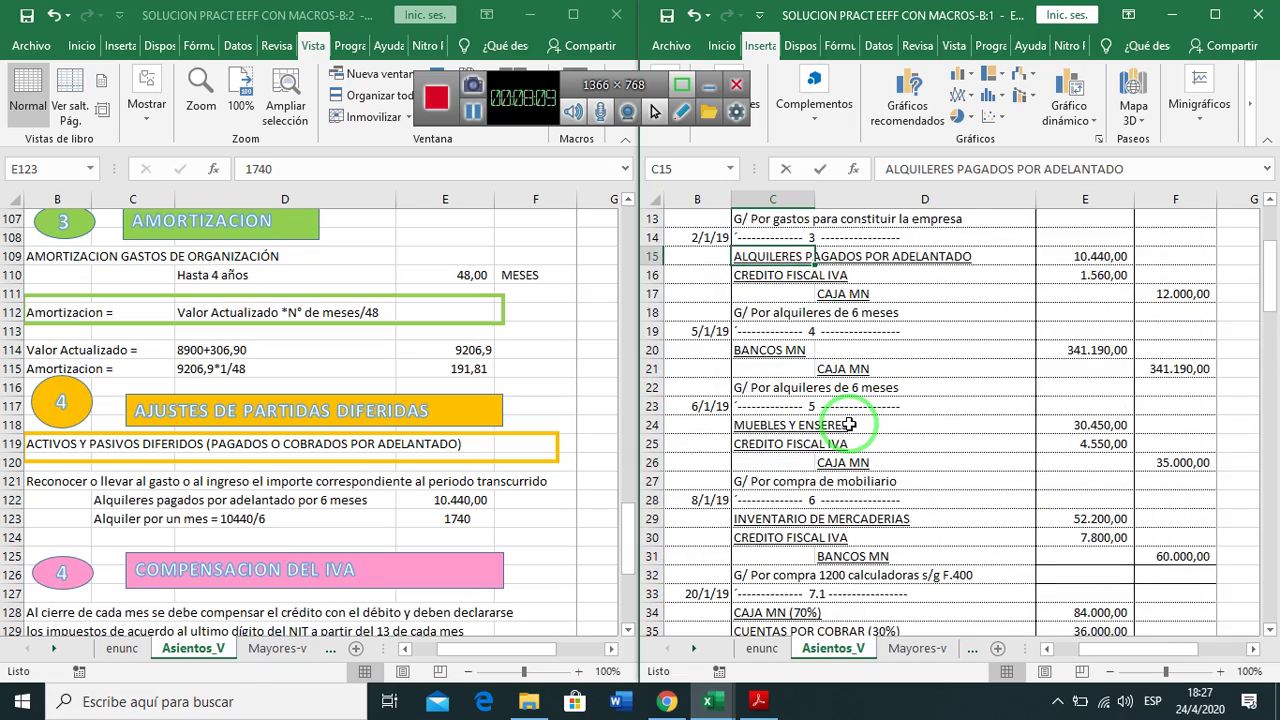
key("ctrl+c")
scroll(848, 424, "down", 15)
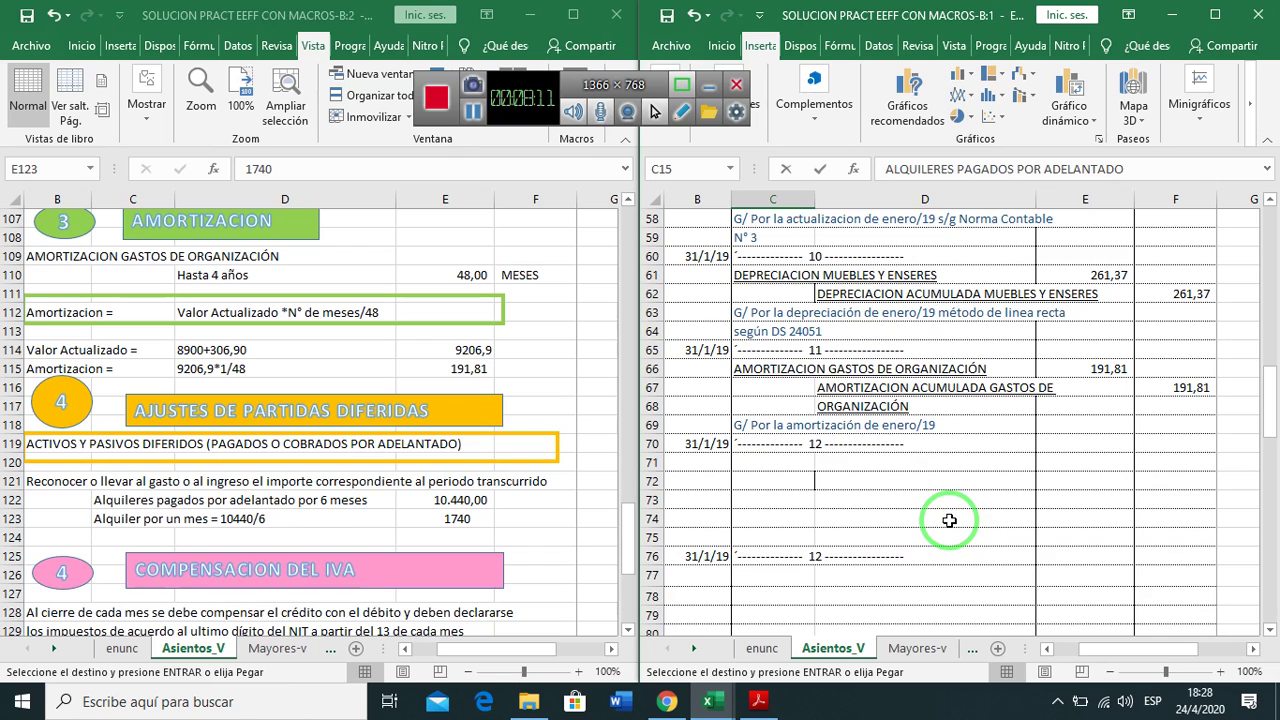
left_click(846, 478)
key("ctrl+v")
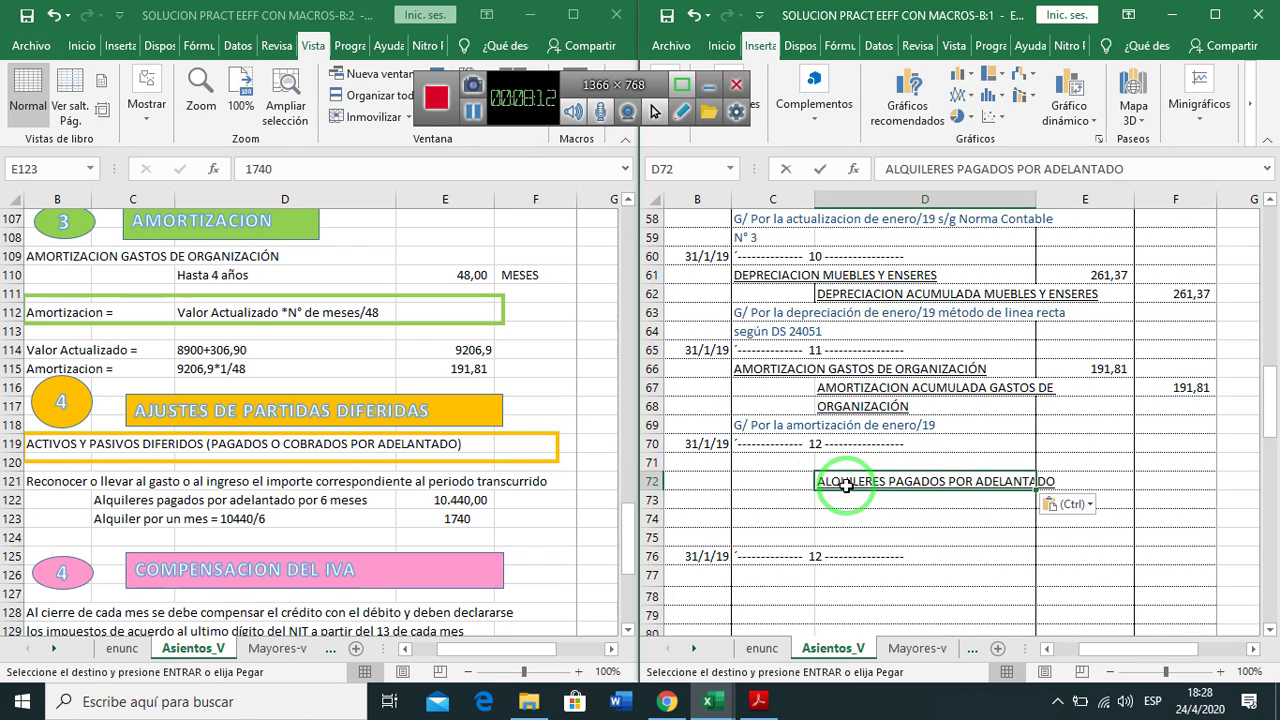
Enter ALQUILERES PAGADOS in C71 as the debit account of entry 12
left_click(772, 464)
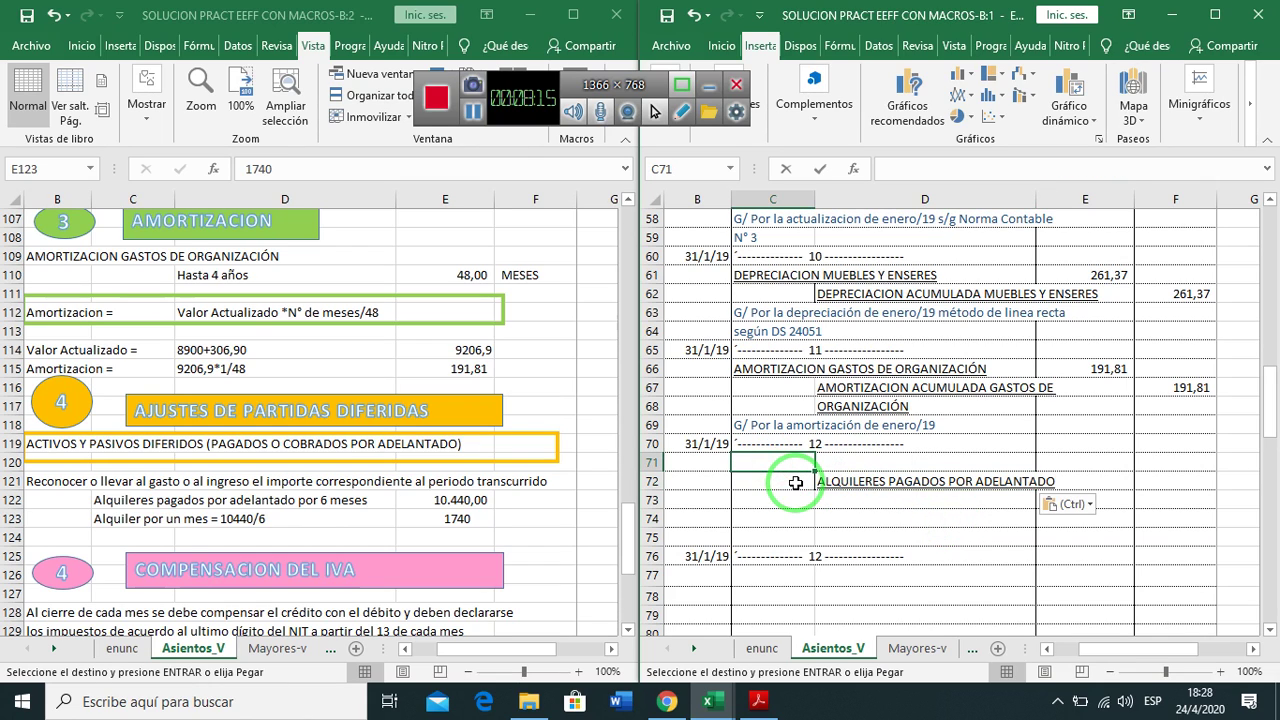
type("alquile")
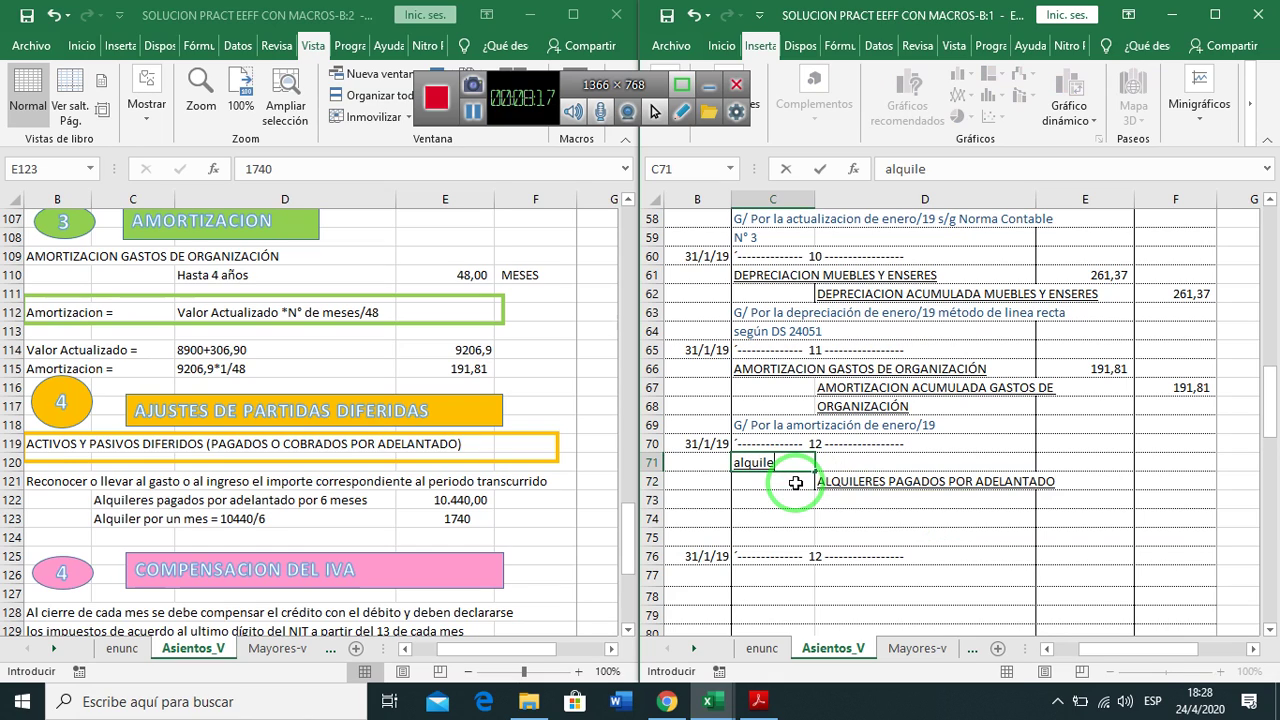
type("r")
key("Escape")
type("ALQUILERES")
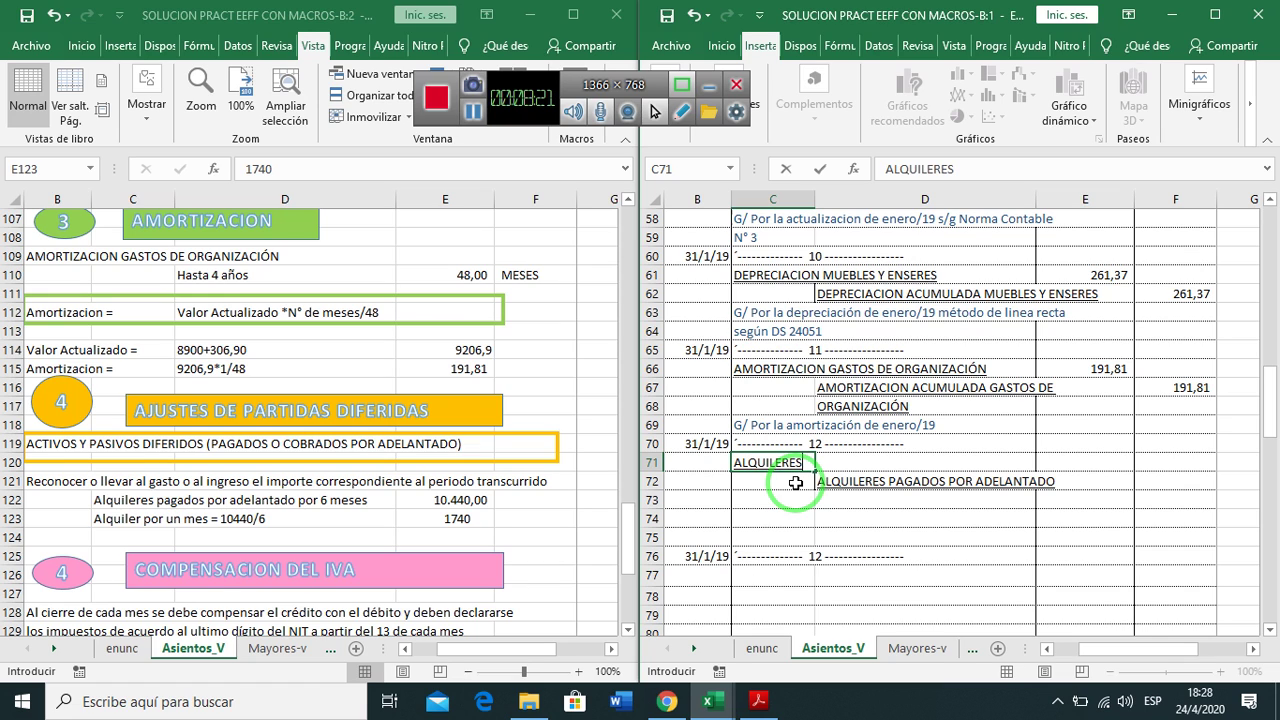
type(" PAGADOS")
key("Return")
key("Up")
key("Up")
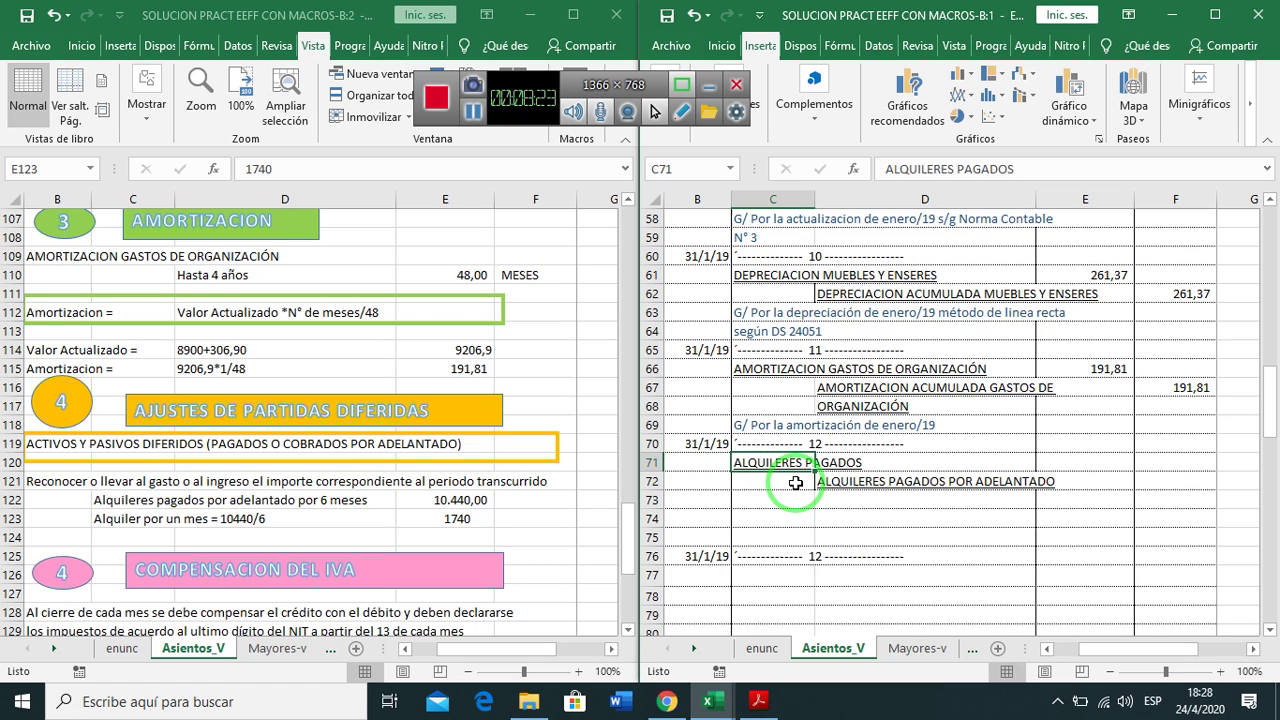
Link entry 12's debit in E71 to the one-month rent in E123, and its credit in F72 to E71
key("Down")
key("Right")
key("Right")
type("+")
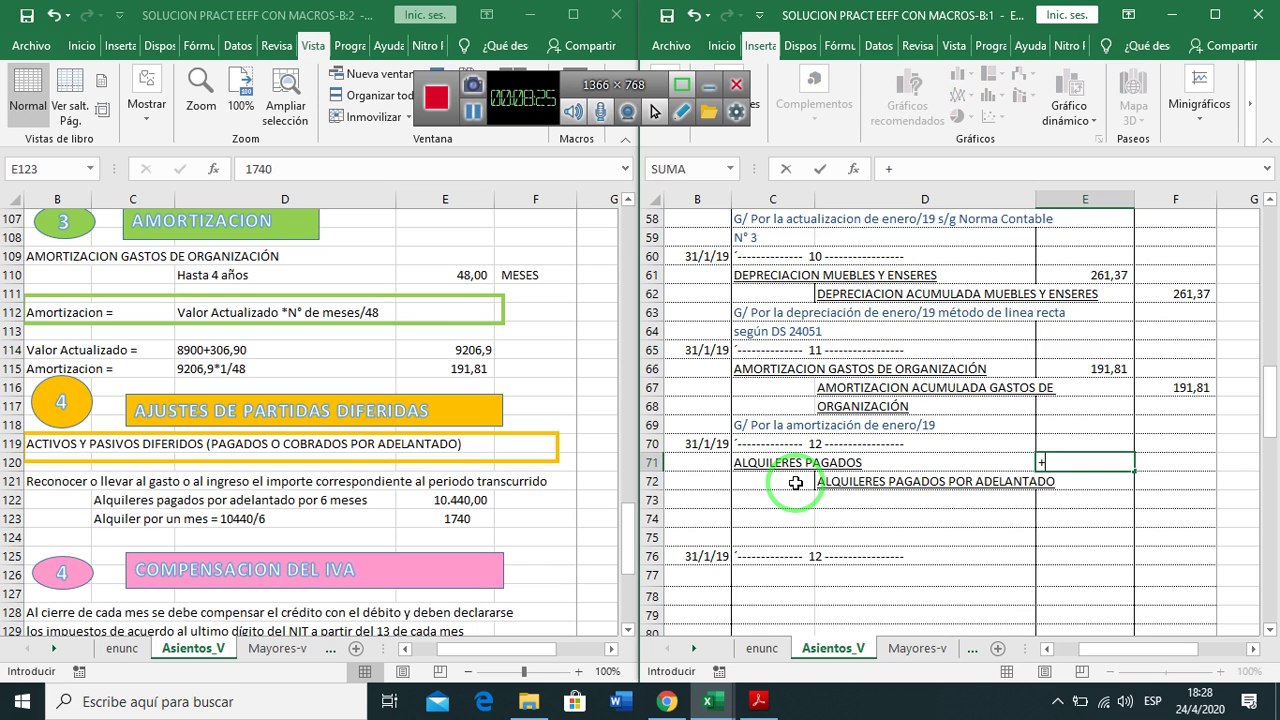
left_click(441, 519)
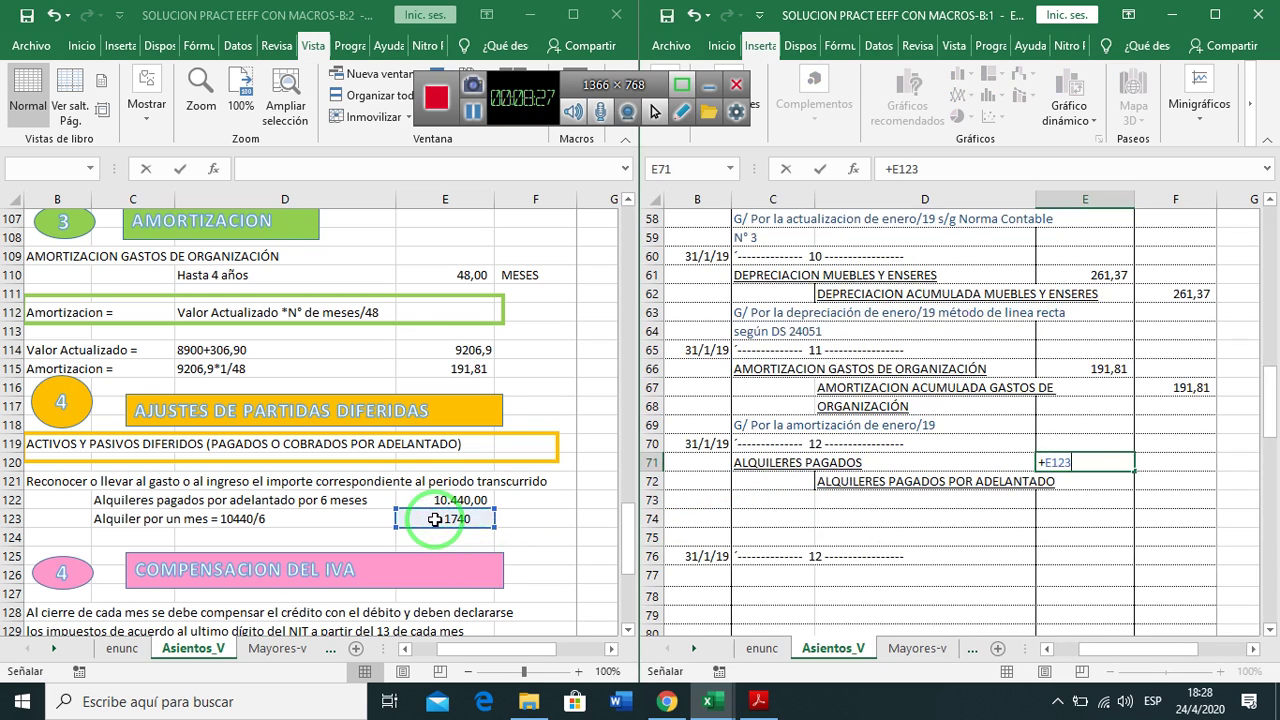
key("Return")
key("Right")
type("+")
key("Up")
key("Left")
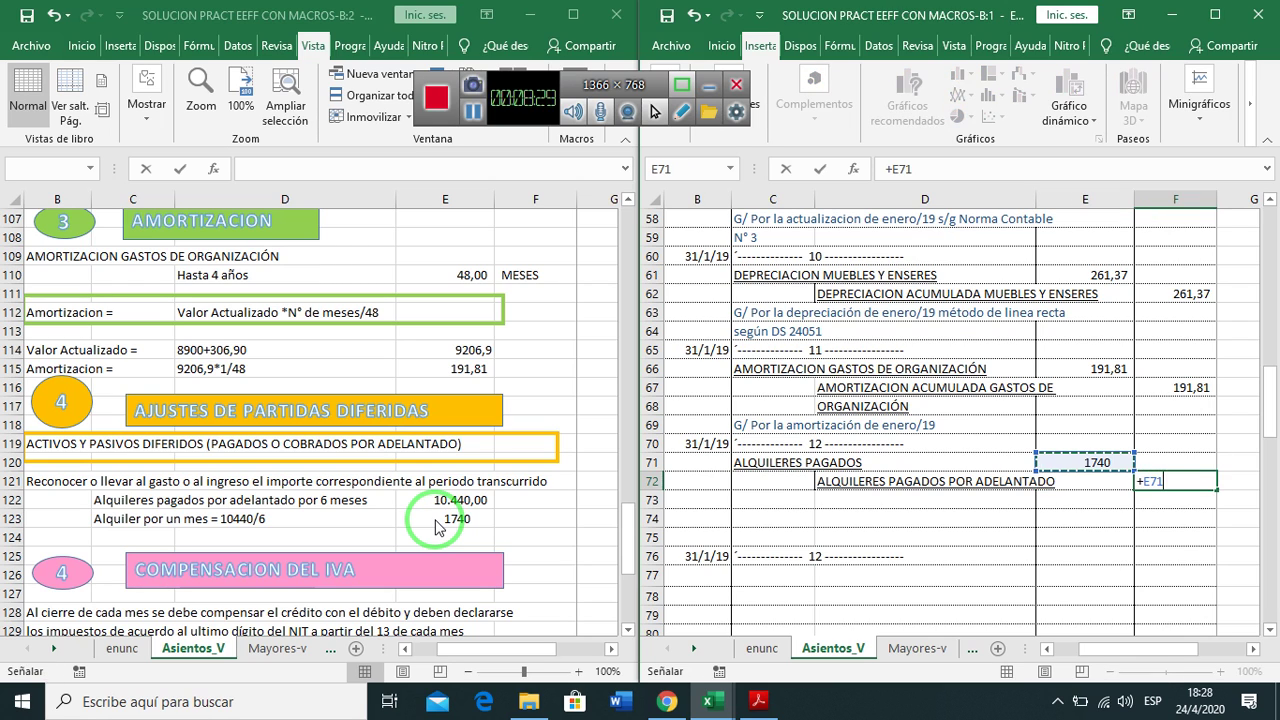
key("Return")
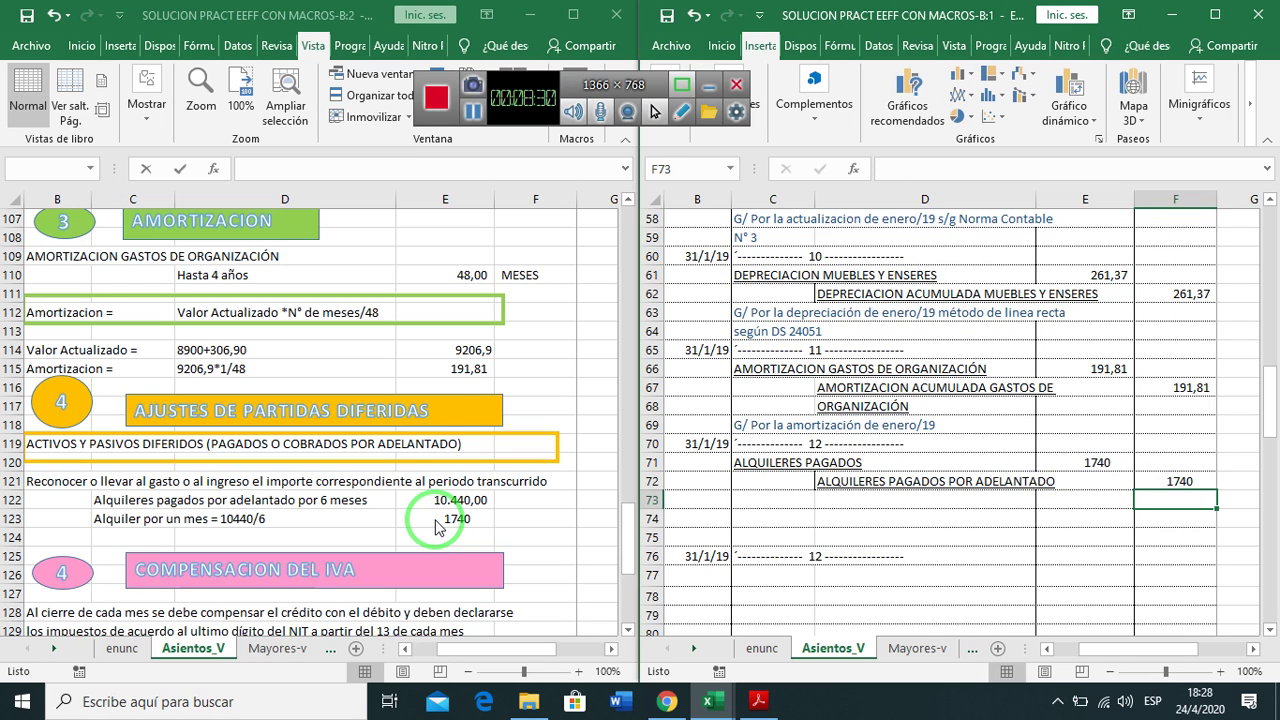
Format the entry 12 amounts in E71:F72 with thousands separators
left_click(1096, 369)
left_click(1103, 458)
left_click_drag(1103, 458, 1141, 480)
right_click(1141, 480)
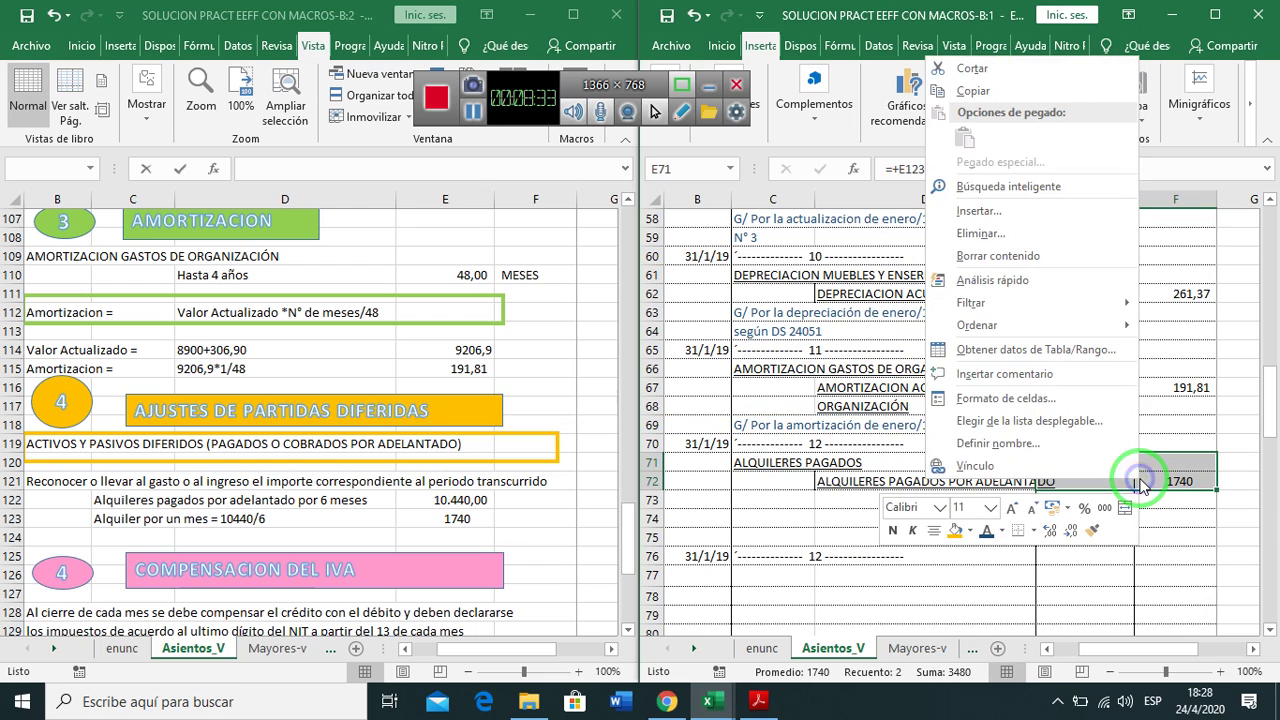
left_click(1104, 507)
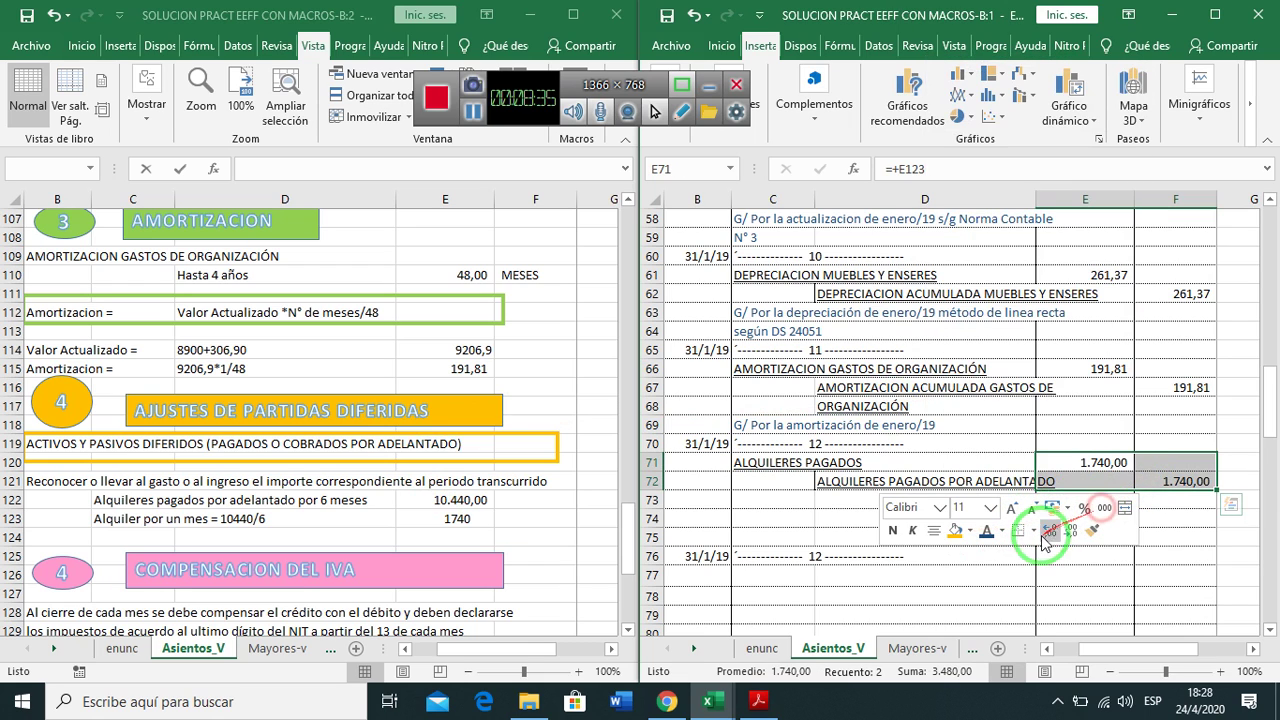
Copy the amortization description from C69 to C73 below the accounts of entry 12
left_click(775, 515)
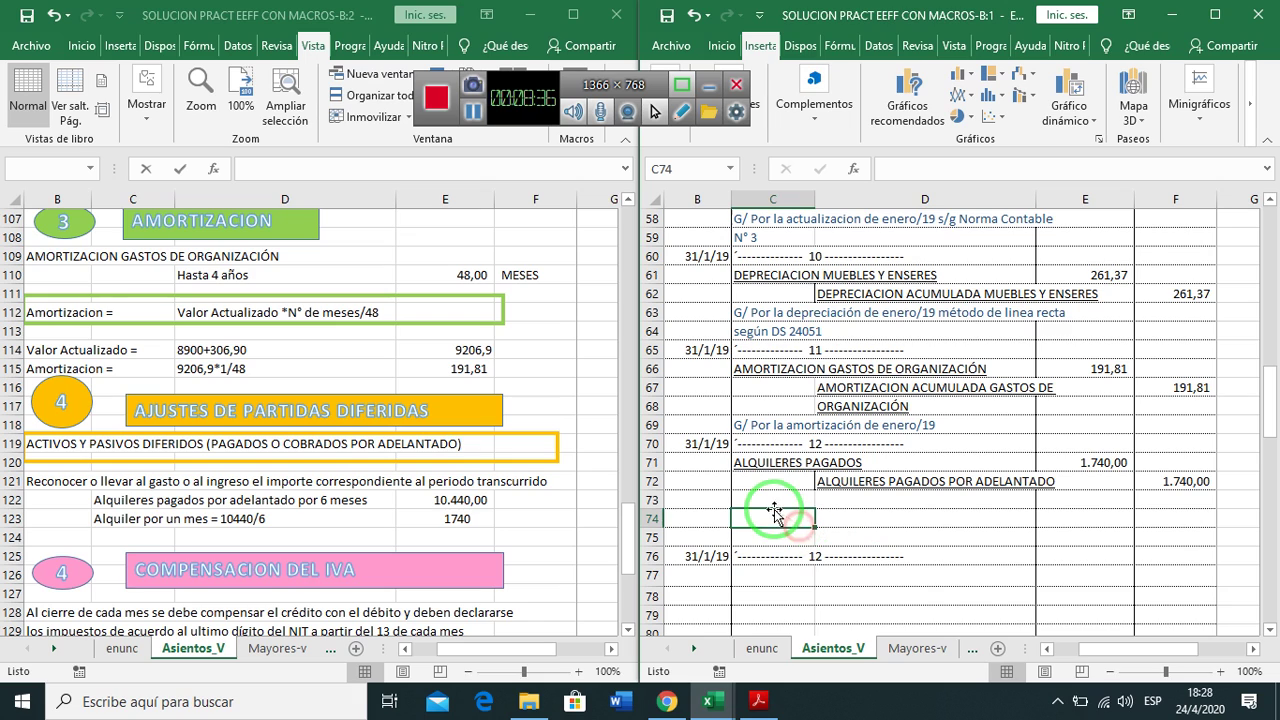
left_click(778, 424)
key("ctrl+c")
key("Down")
key("Down")
key("Down")
key("Down")
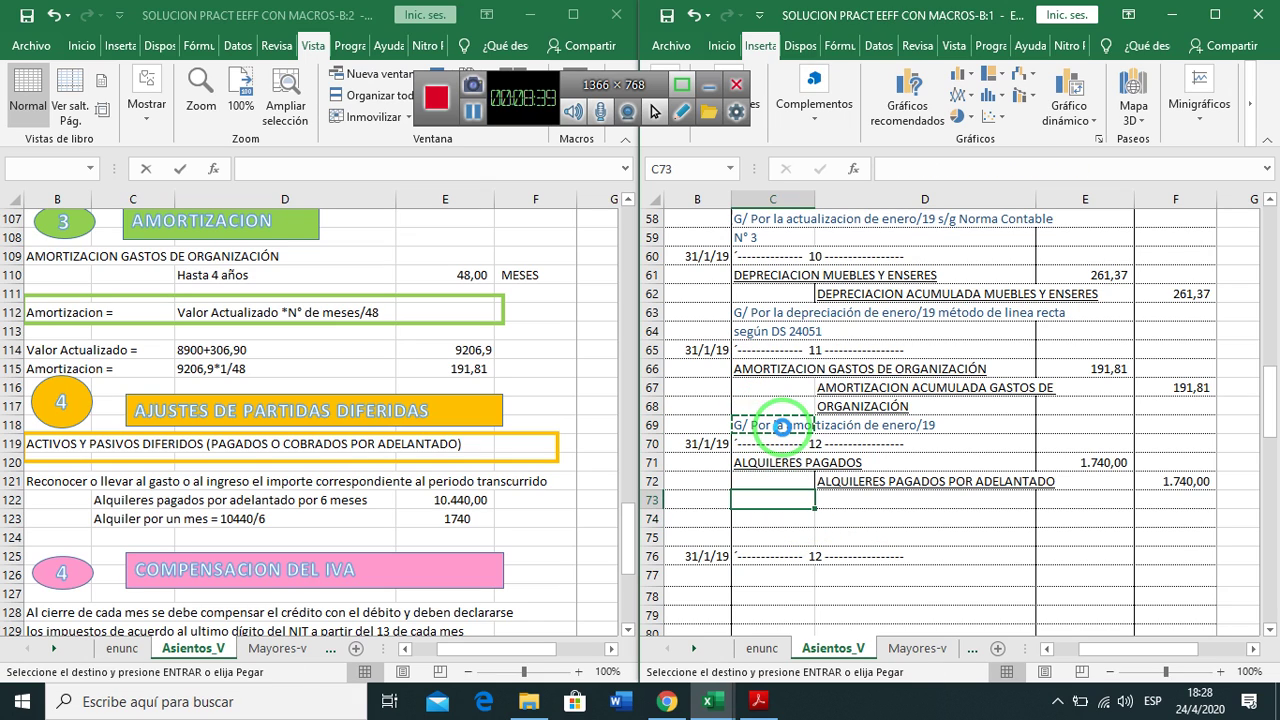
key("ctrl+v")
Rewrite the description in C73 as "G/ Para reconocer el gasto de alquileres de Enero/19"
key("F2")
key("ctrl+shift+Left")
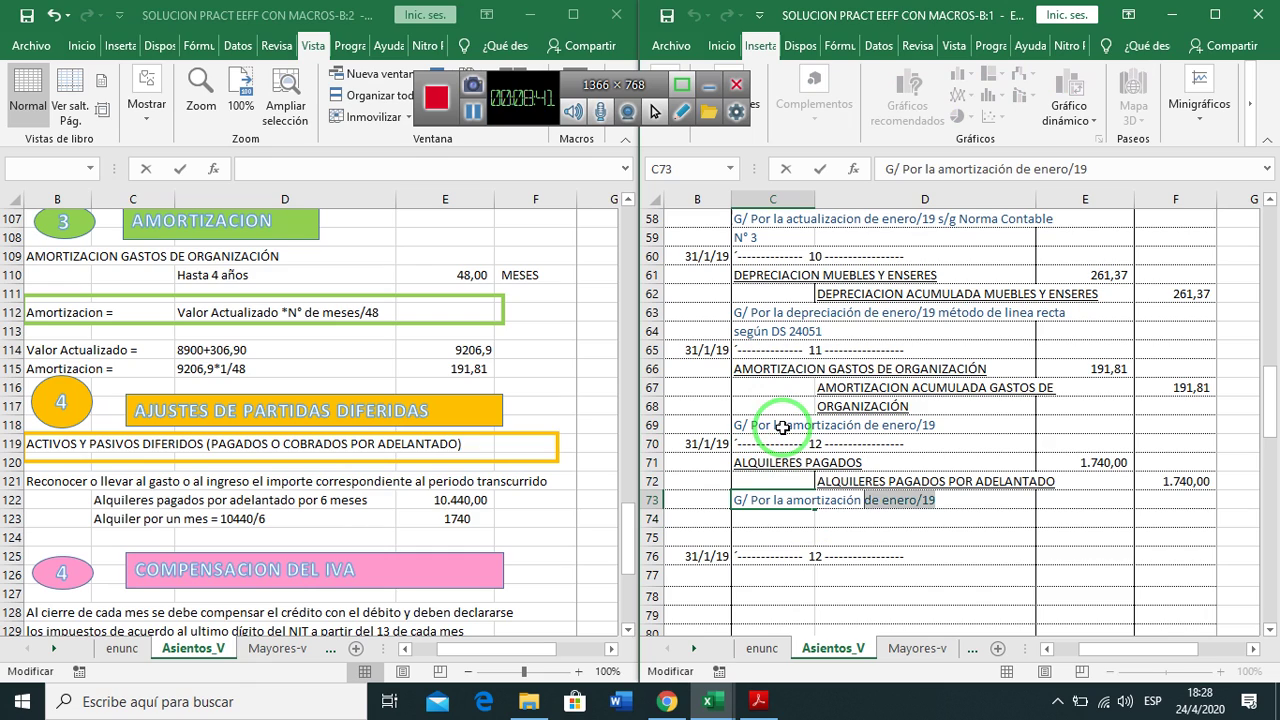
key("ctrl+shift+Left")
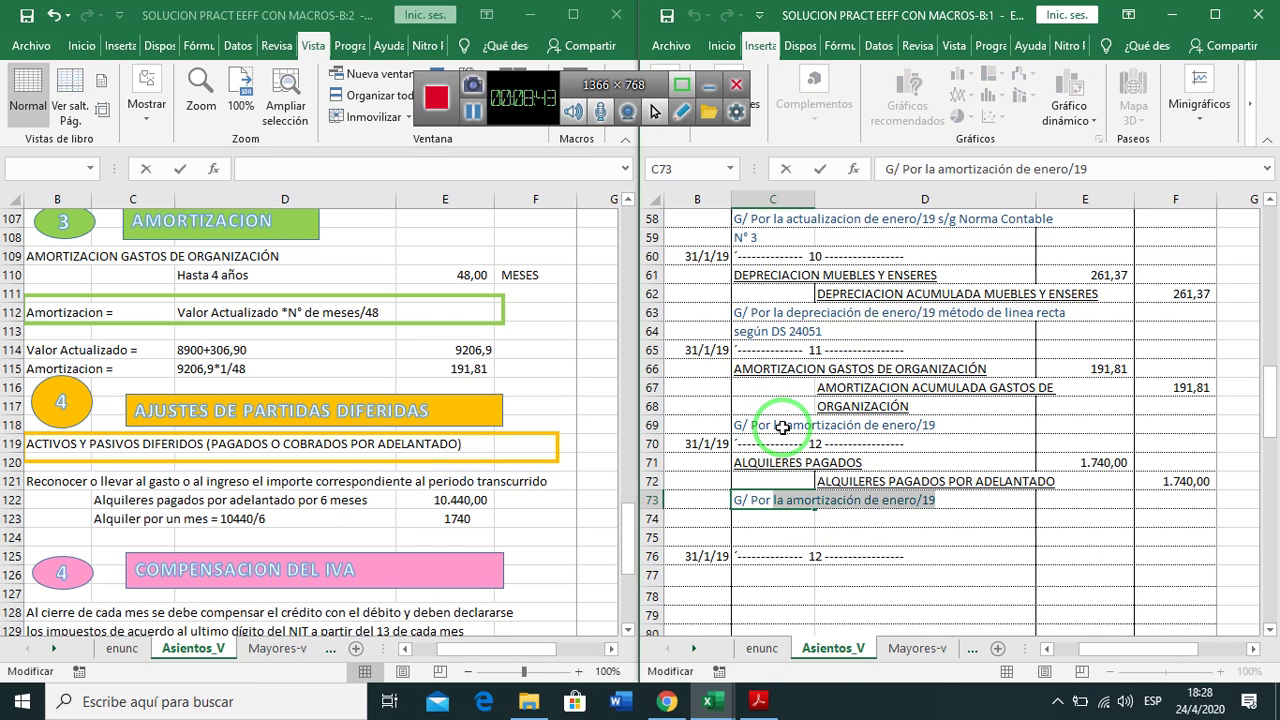
type("RE")
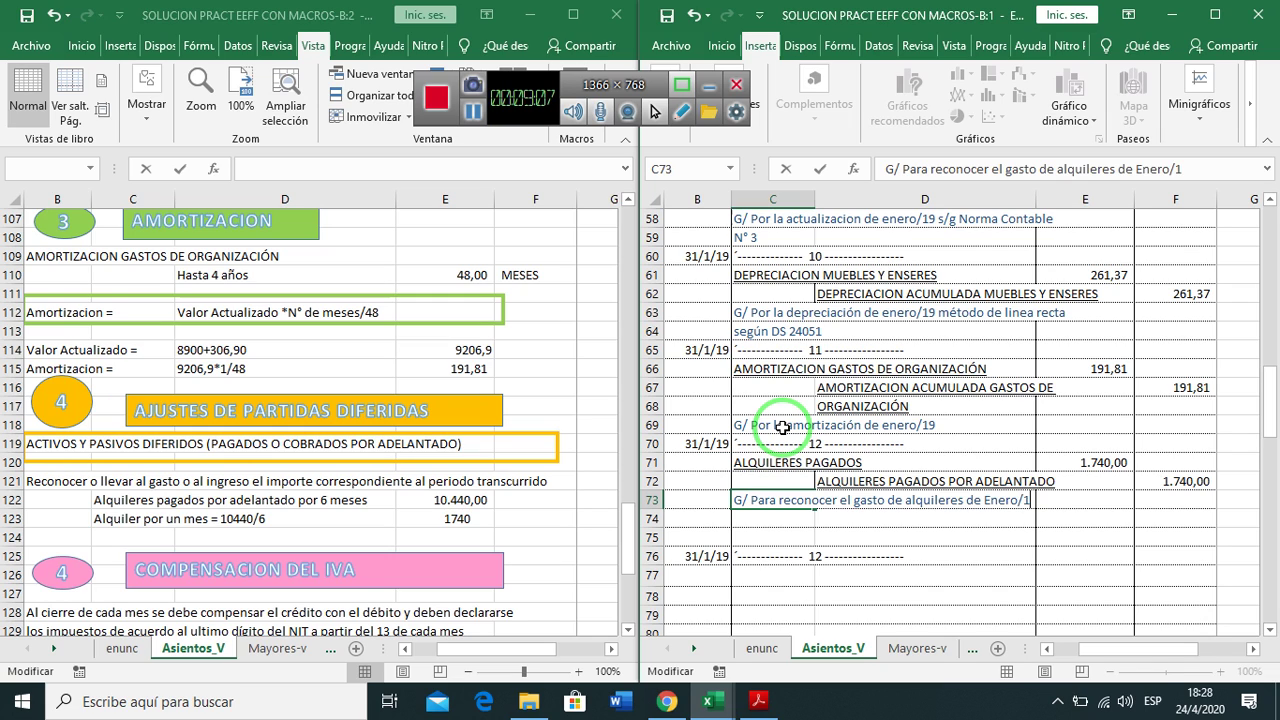
type("9")
key("Return")
key("Return")
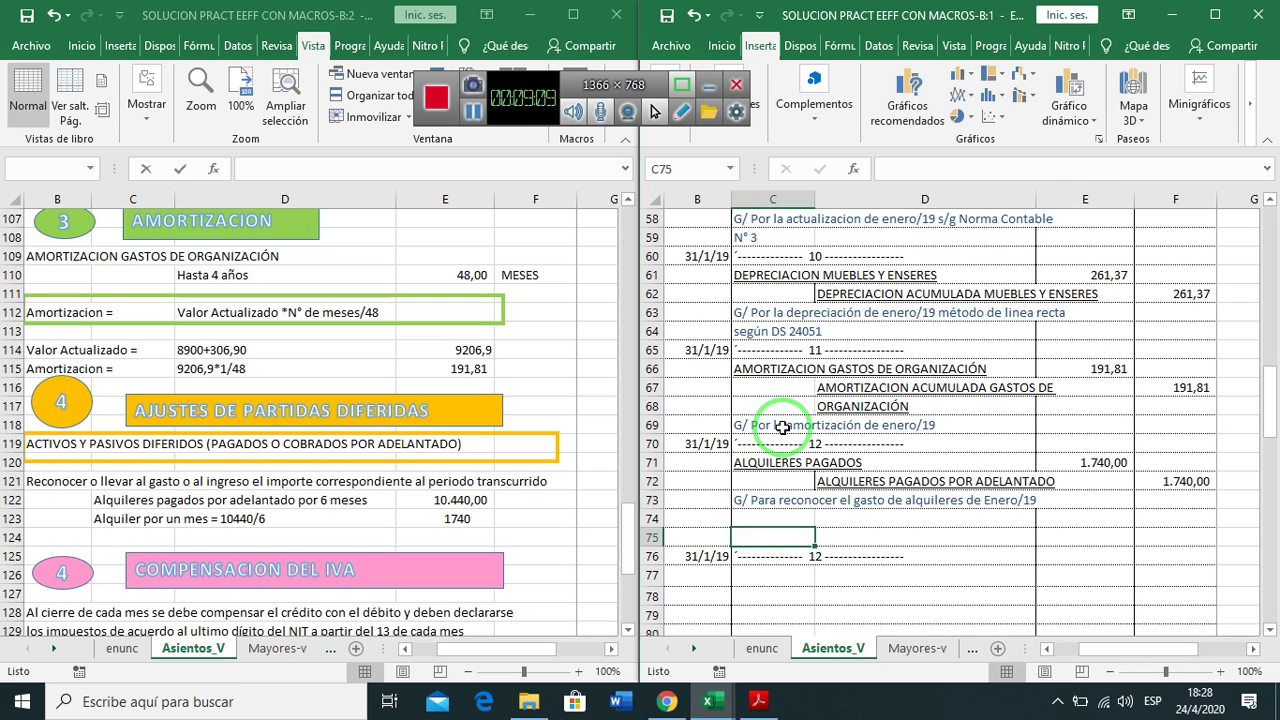
Examine the IVA compensation section, matching the last NIT digits in C130:C139 to their monthly payment deadlines and reading the example below
left_click(525, 533)
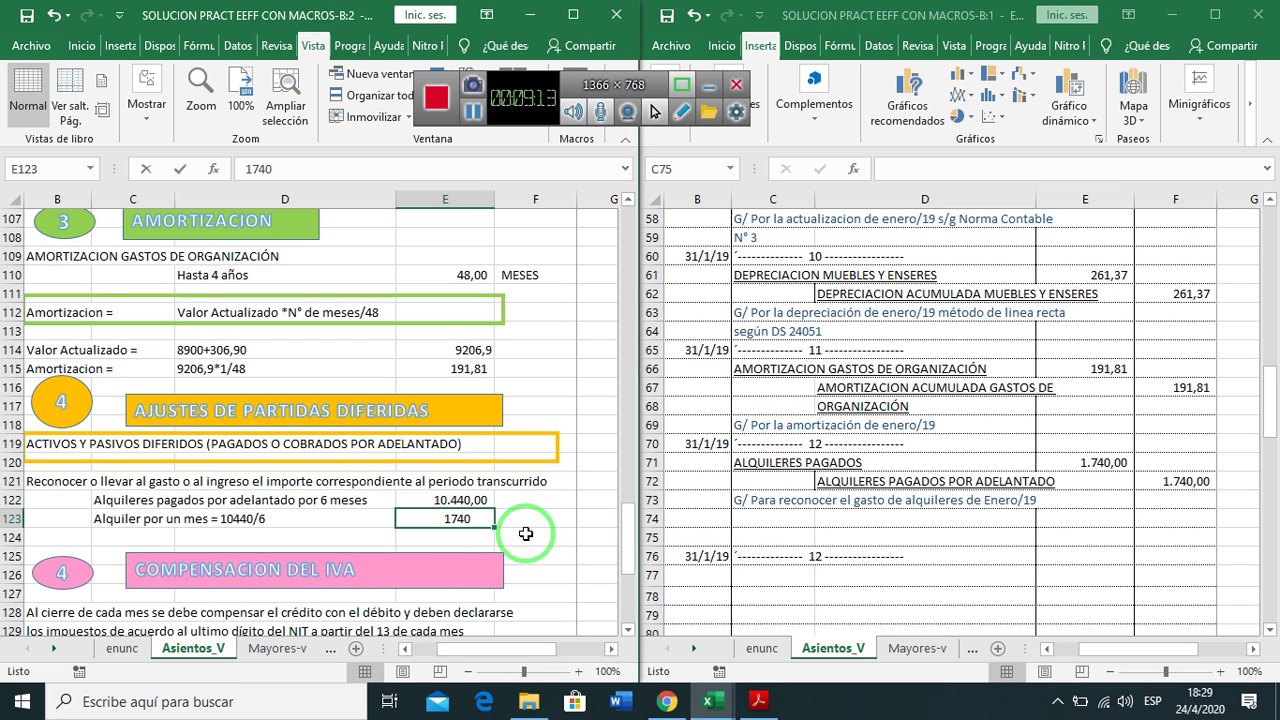
scroll(525, 533, "down", 3)
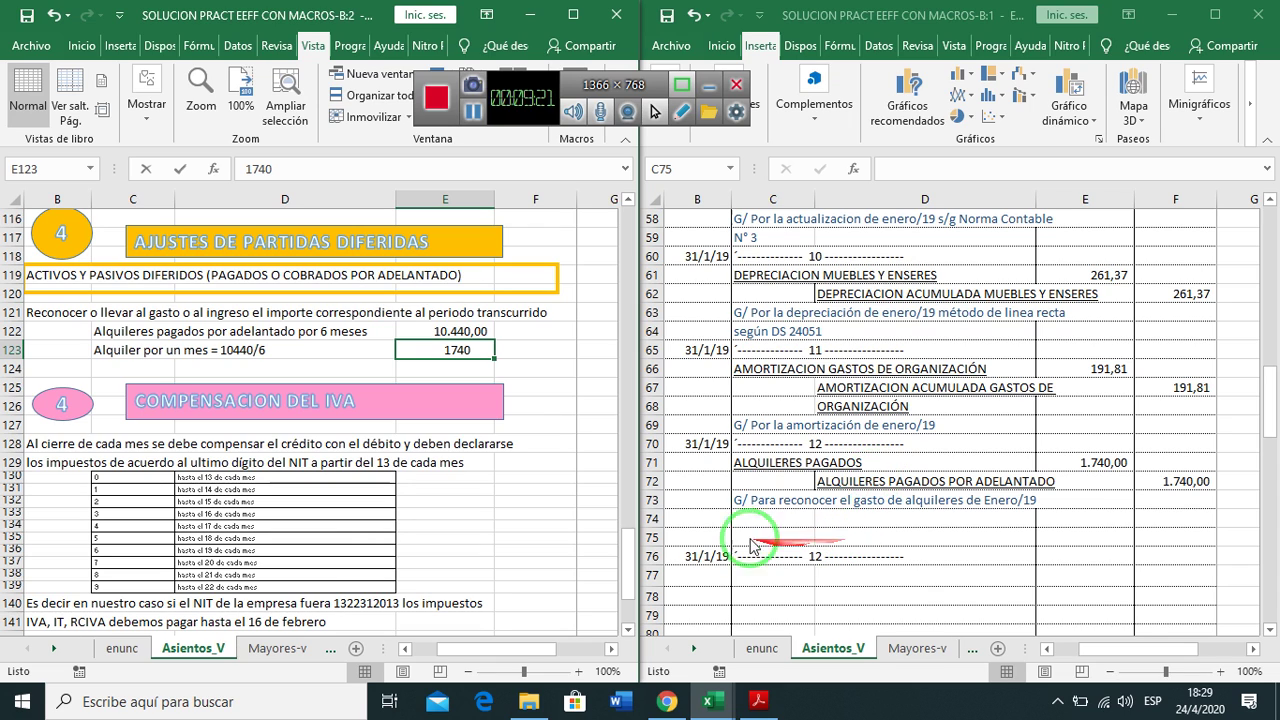
left_click_drag(740, 556, 748, 455)
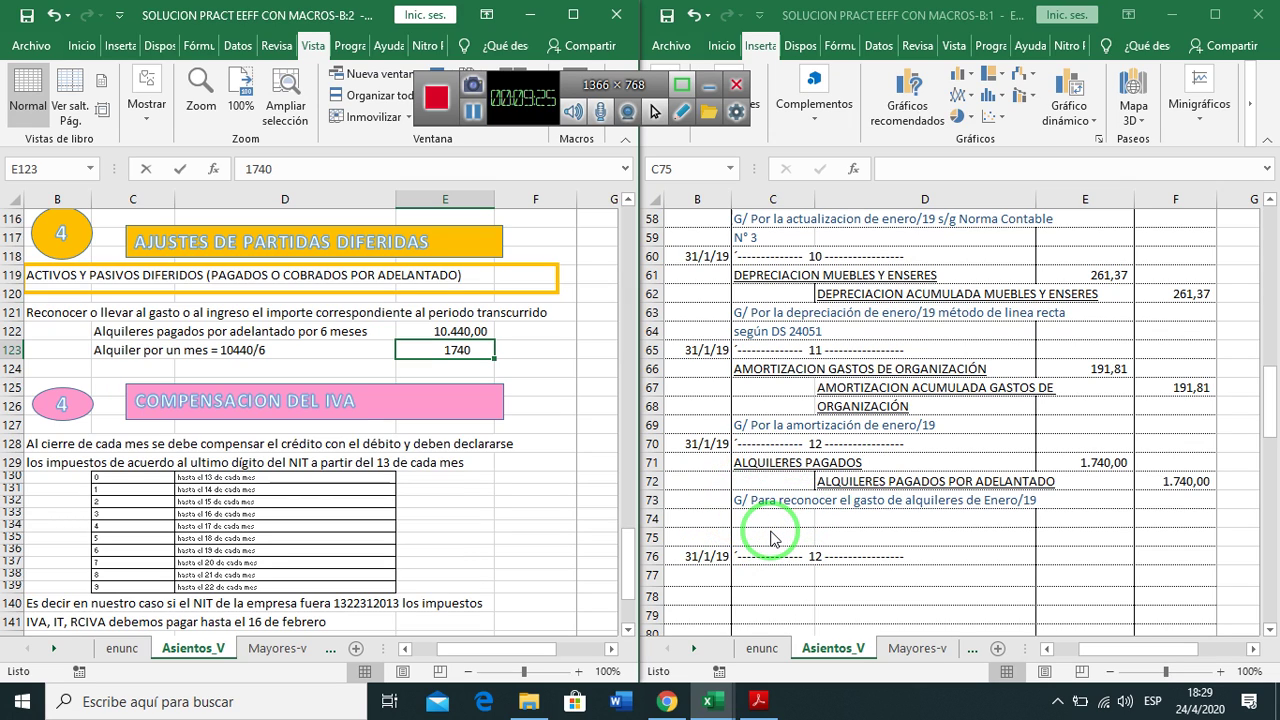
left_click(490, 550)
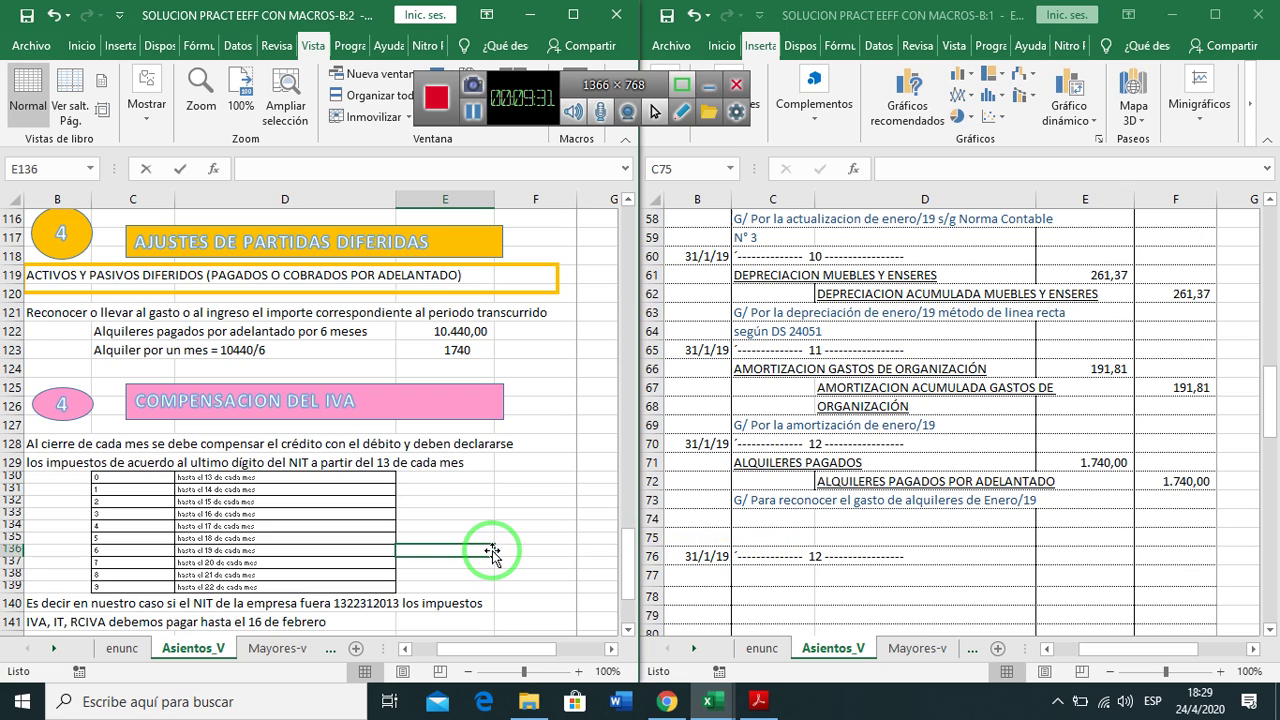
scroll(492, 551, "down", 2)
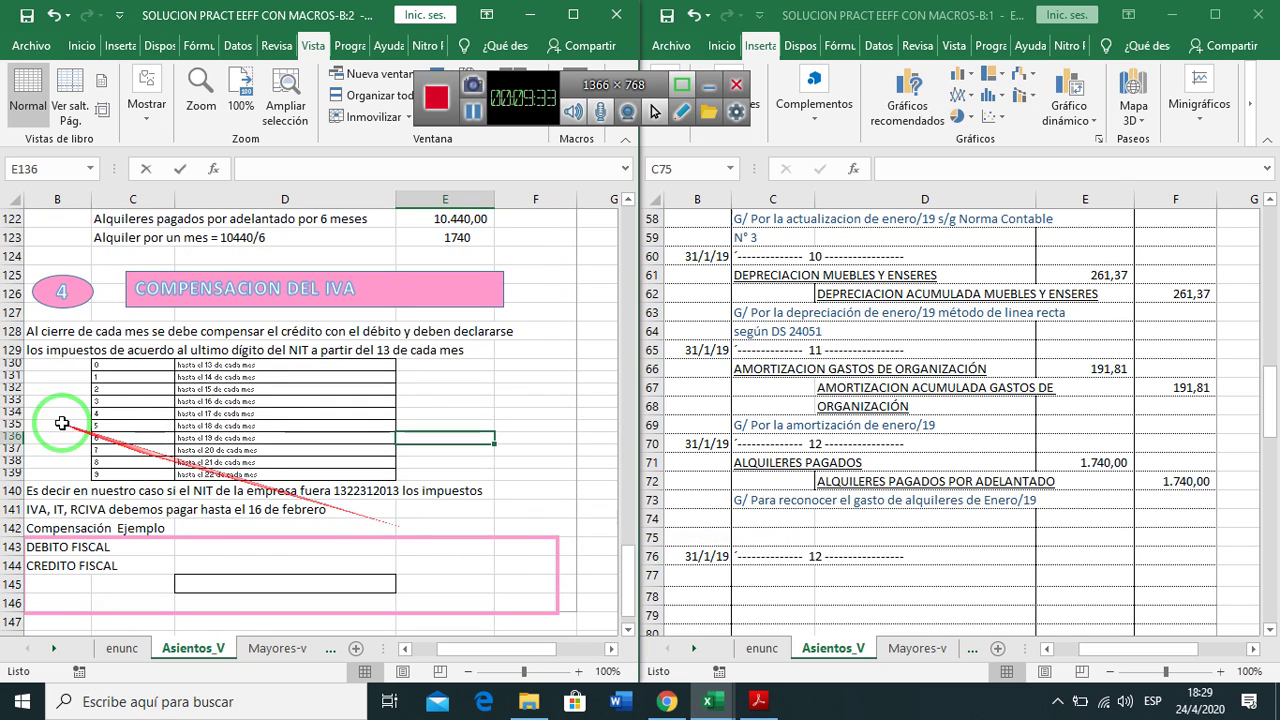
left_click(168, 401)
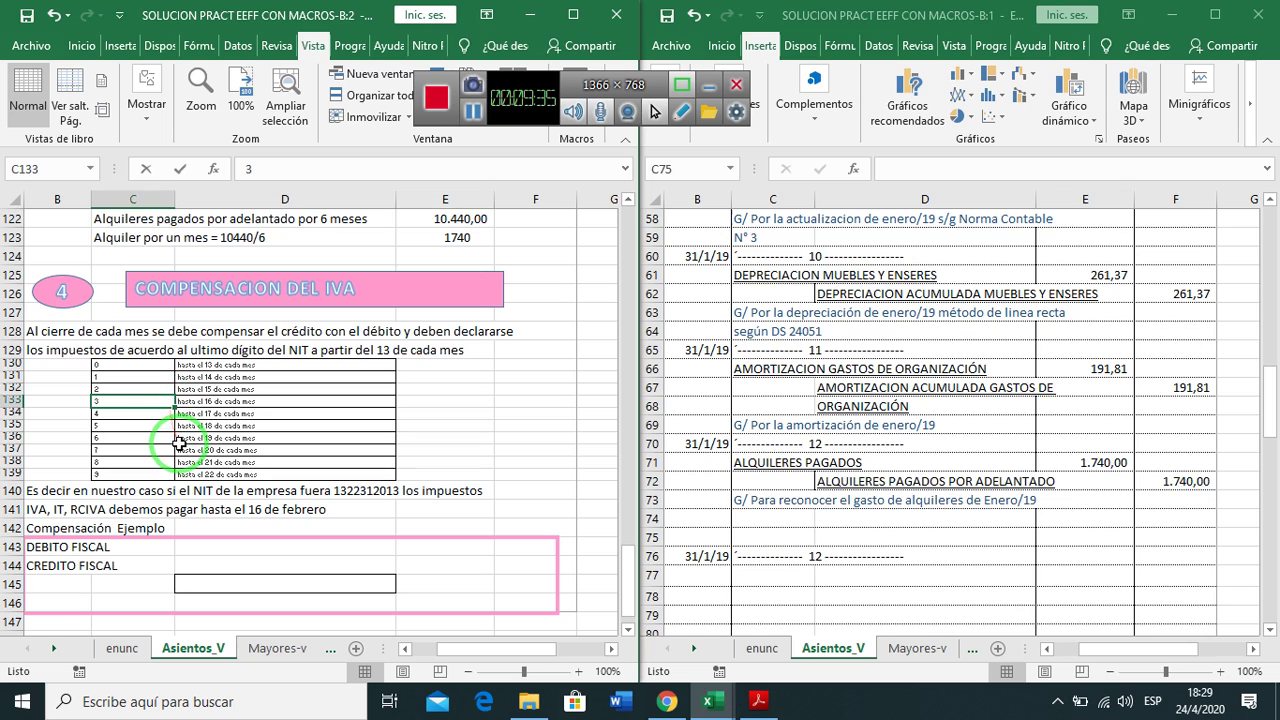
mouse_move(178, 443)
left_mouse_down()
mouse_move(100, 357)
mouse_move(277, 400)
mouse_move(255, 495)
mouse_move(114, 390)
left_mouse_up()
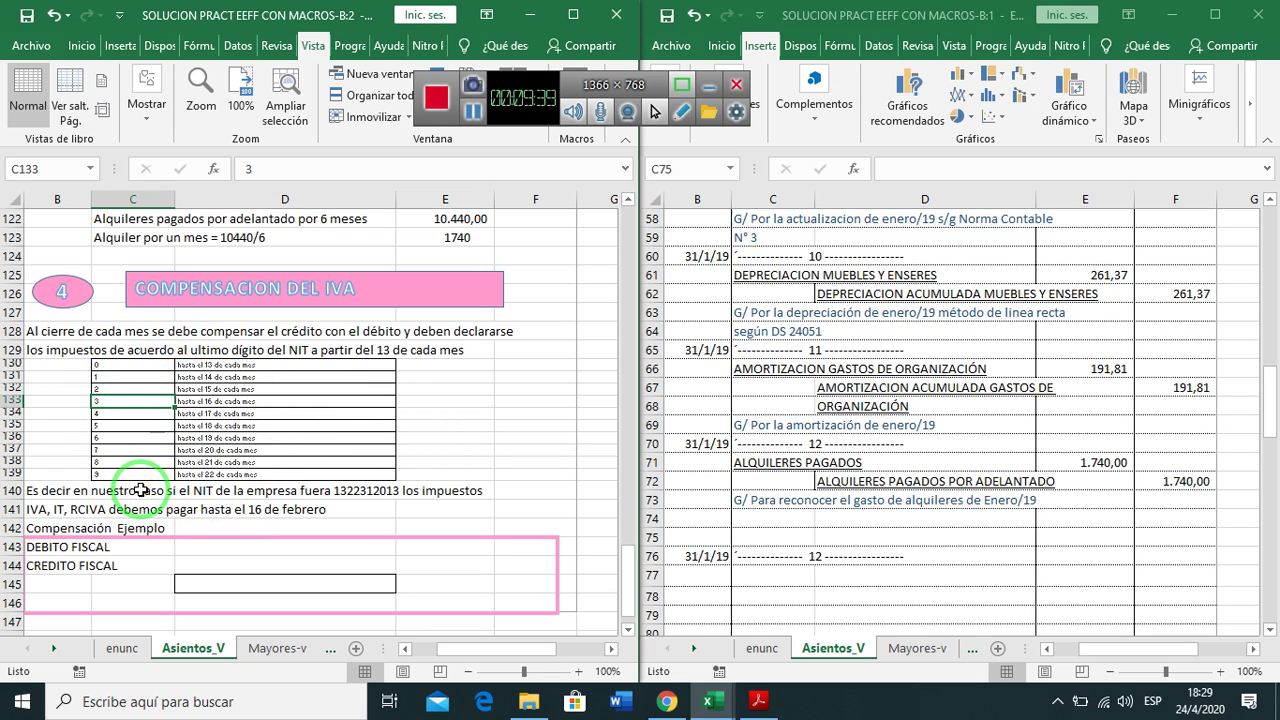
mouse_move(145, 495)
left_mouse_down()
mouse_move(399, 497)
mouse_move(190, 546)
mouse_move(157, 383)
mouse_move(140, 400)
left_mouse_up()
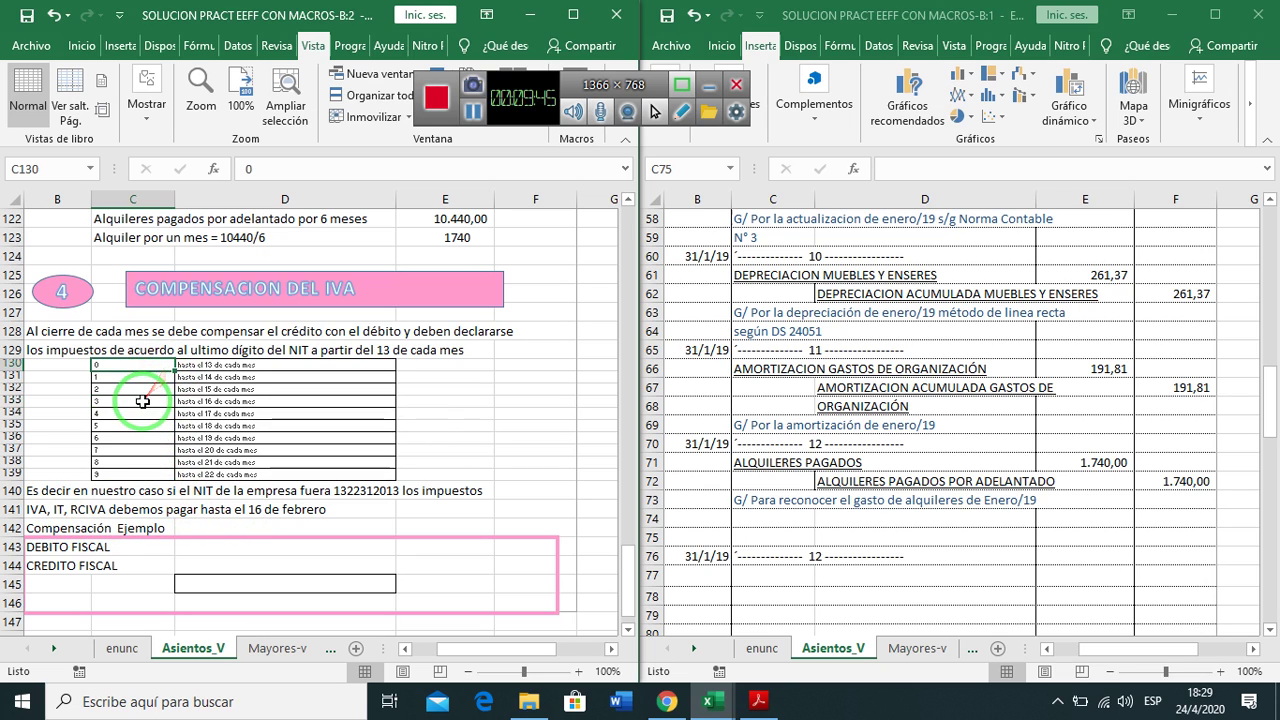
left_click(213, 401)
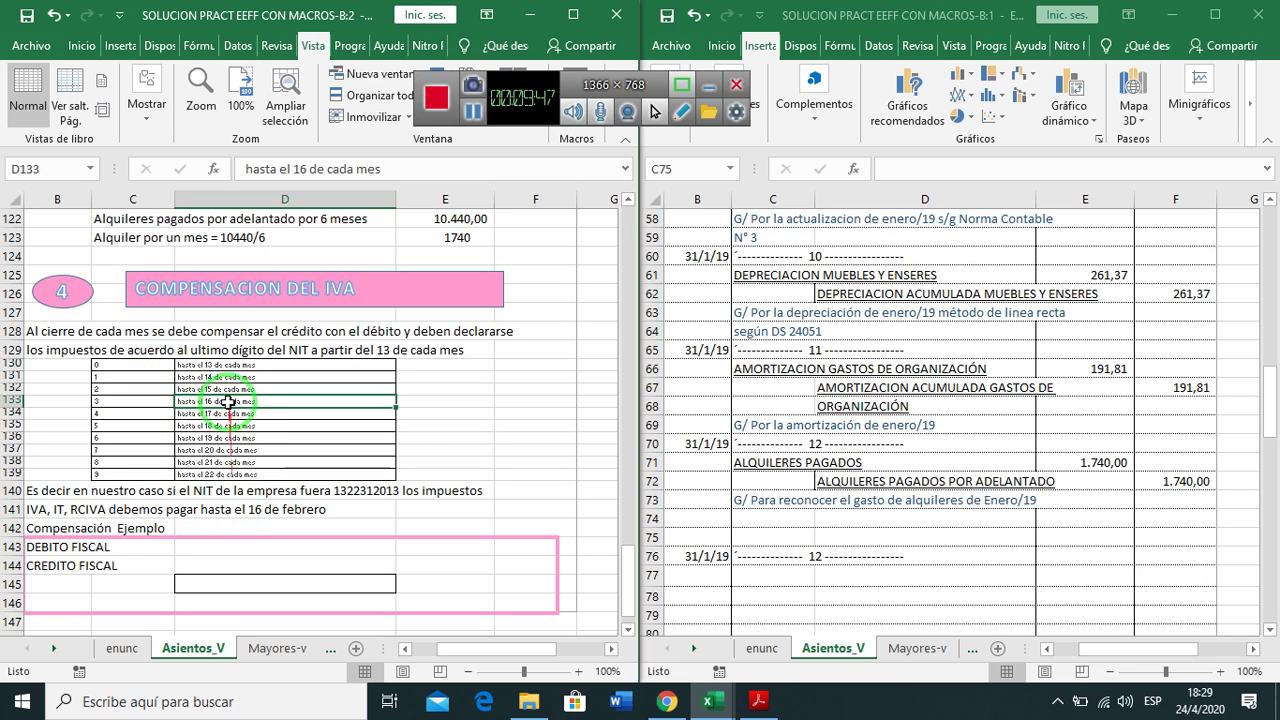
left_click(211, 366)
left_click(129, 362)
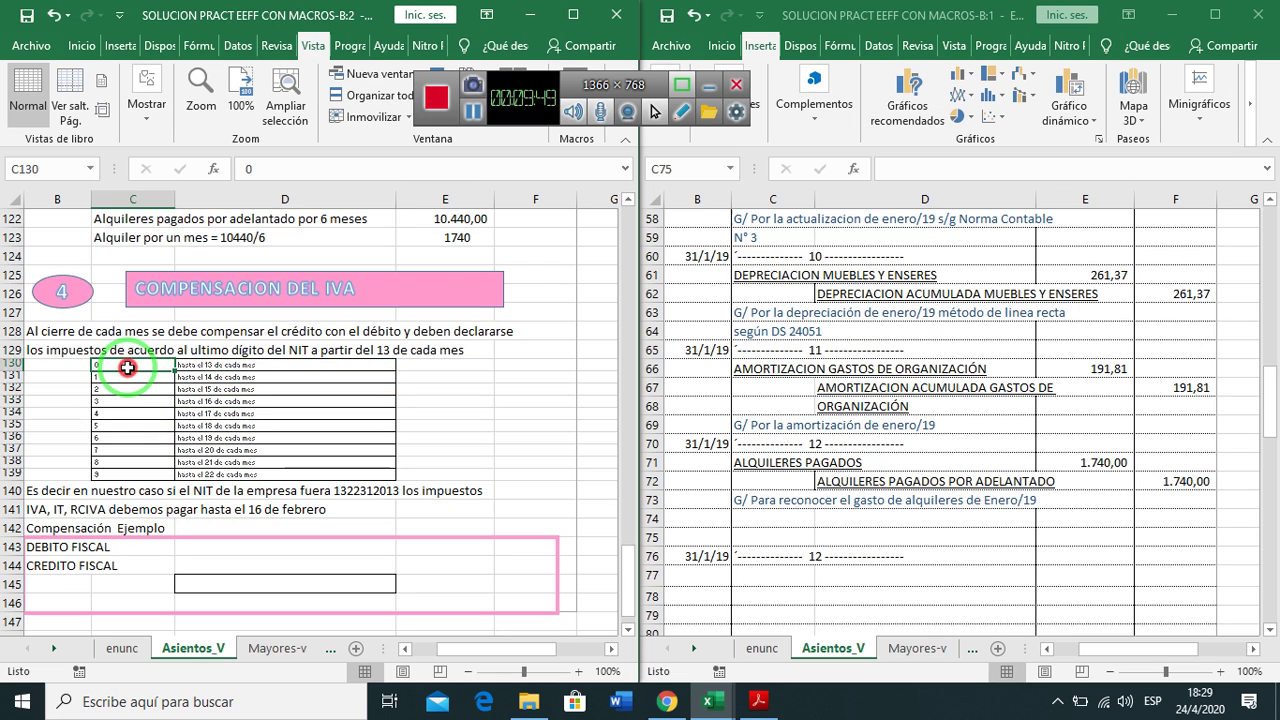
left_click(123, 389)
left_click_drag(114, 430, 158, 460)
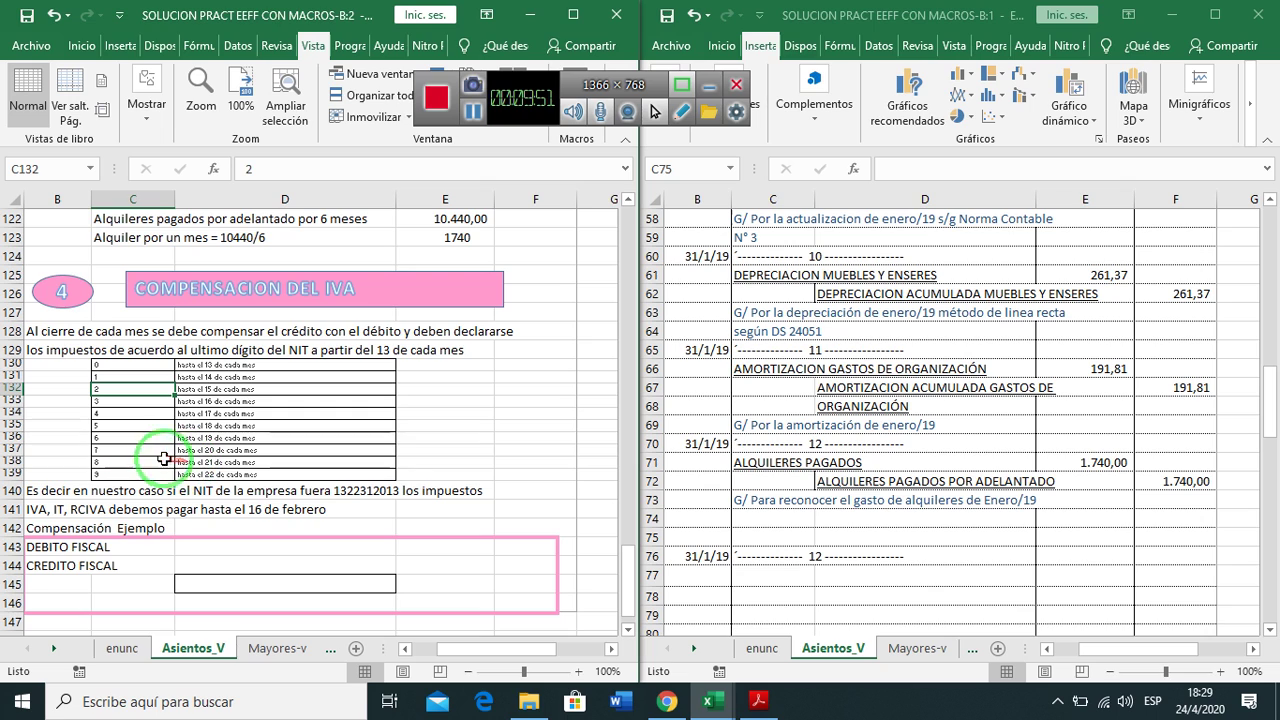
left_click(133, 401)
left_click(187, 403)
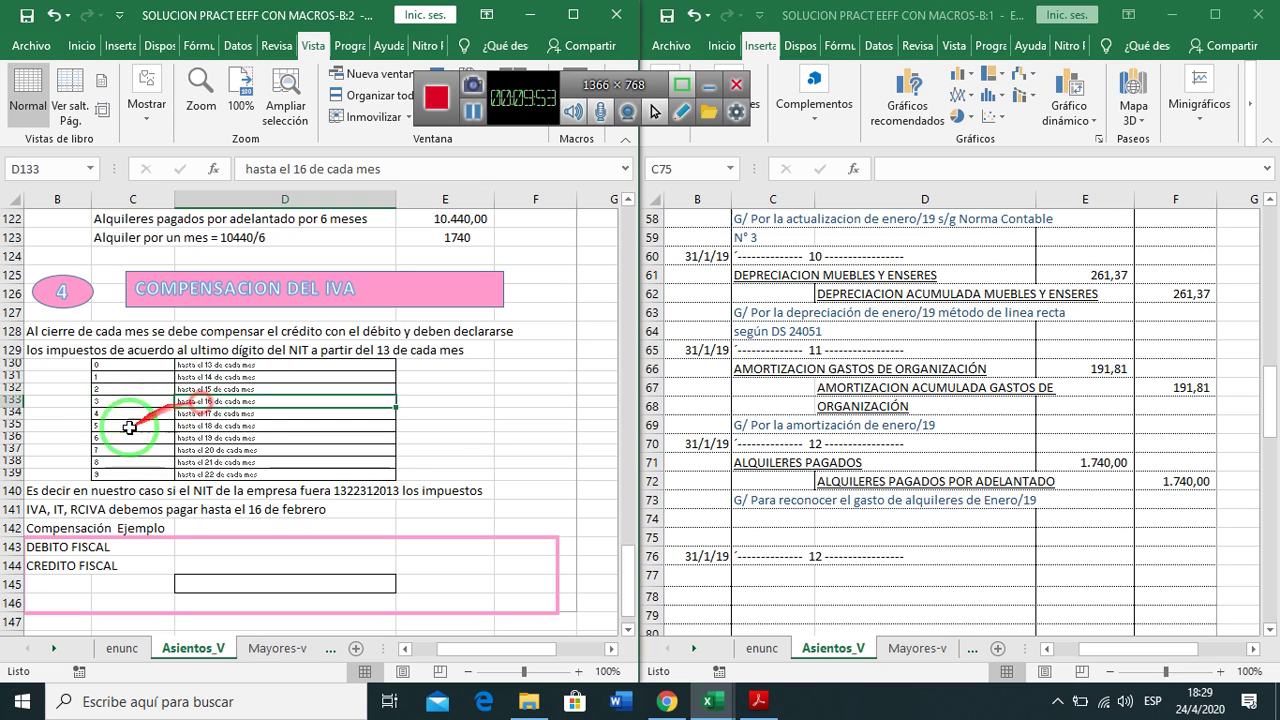
left_click(128, 449)
left_click(225, 452)
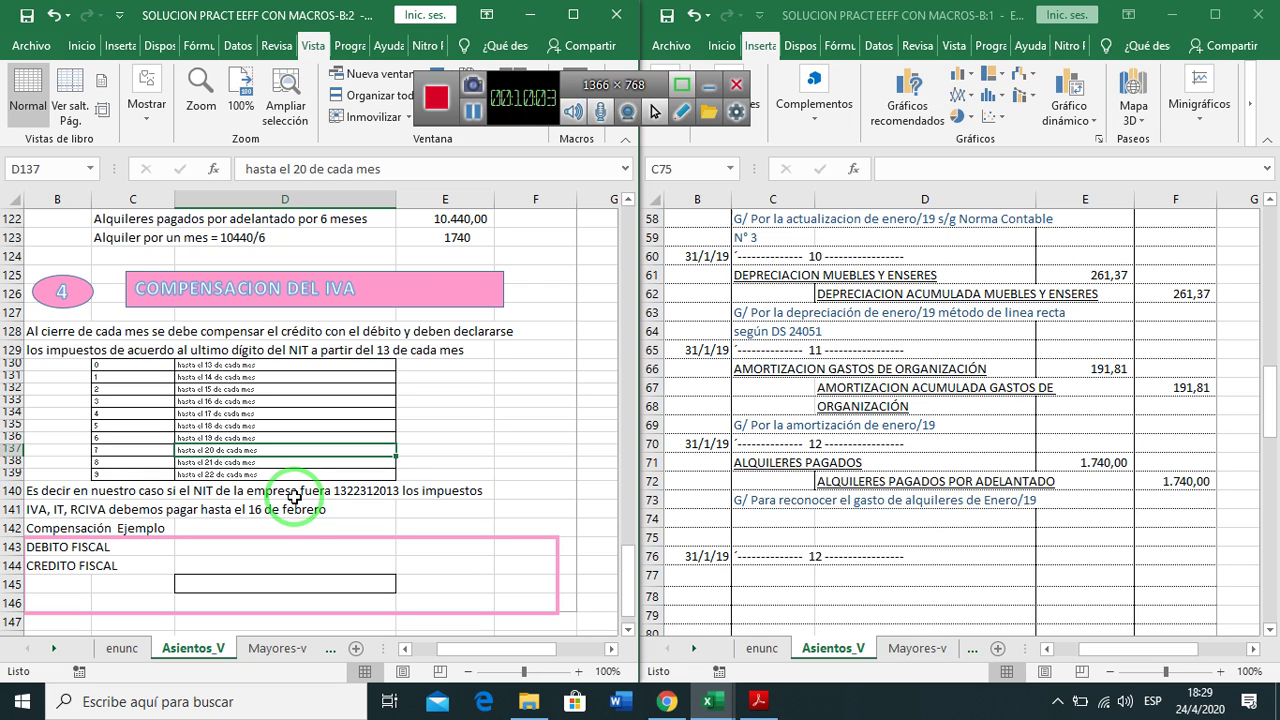
left_click(228, 430)
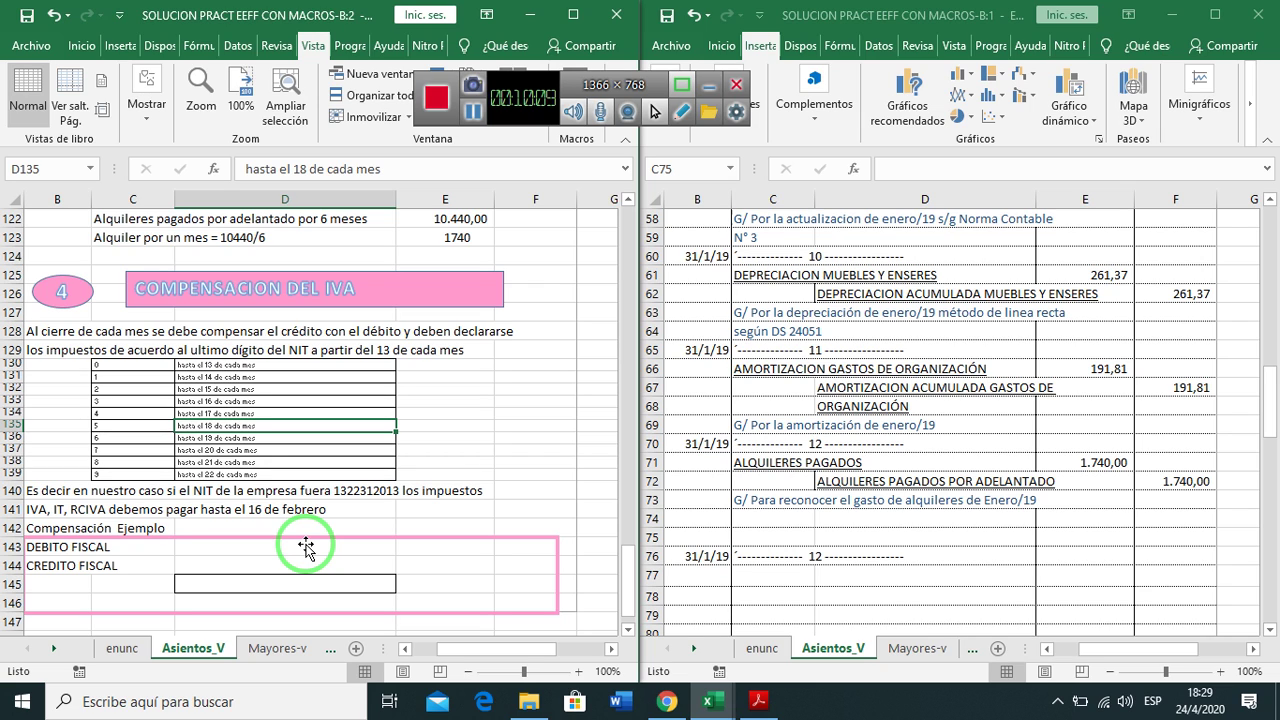
left_click(290, 490)
scroll(292, 490, "down", 1)
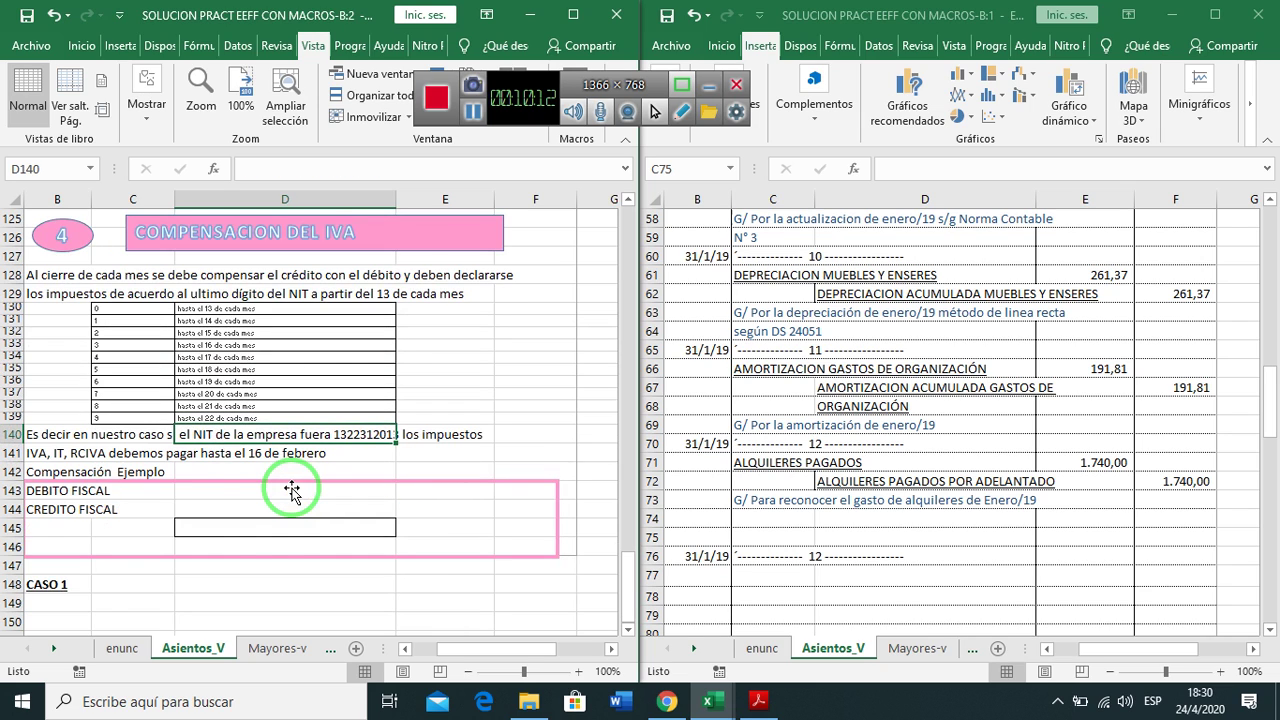
Enter the labels "debito fiscal" in B149 and "credito fiscal" in B150 under CASO 1
left_click(57, 471)
scroll(60, 470, "down", 2)
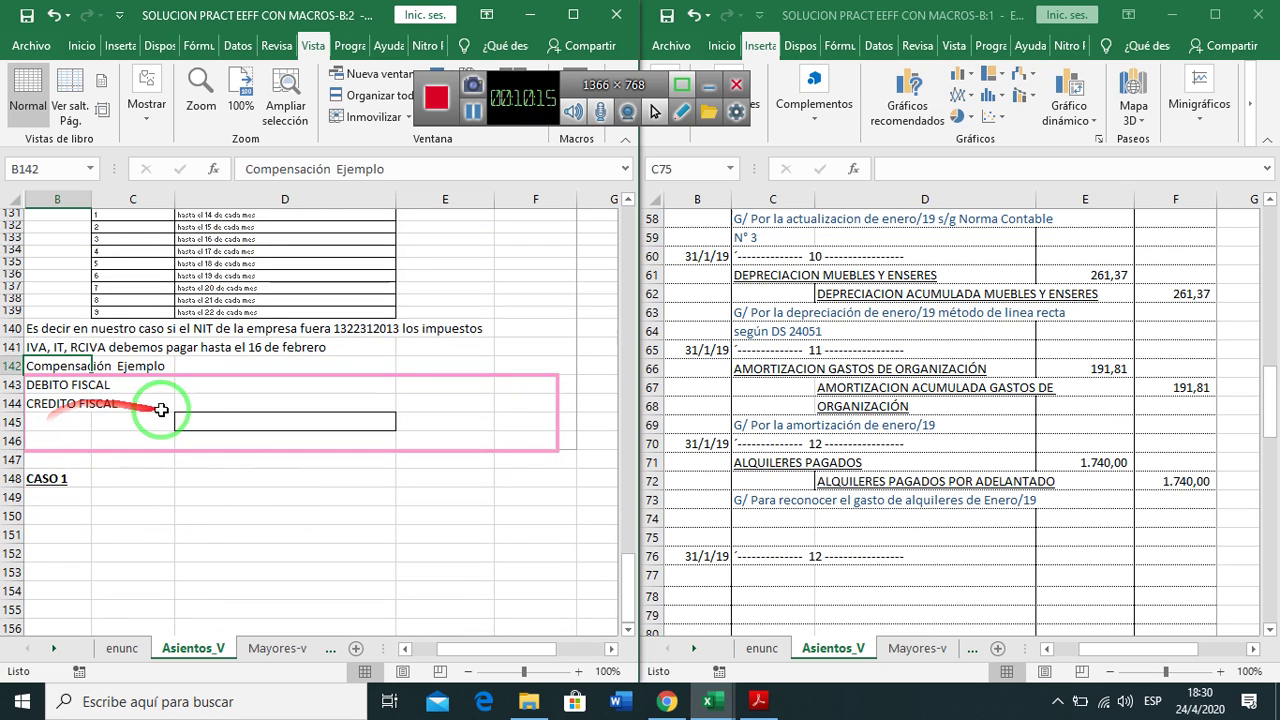
left_click(70, 480)
left_click(132, 496)
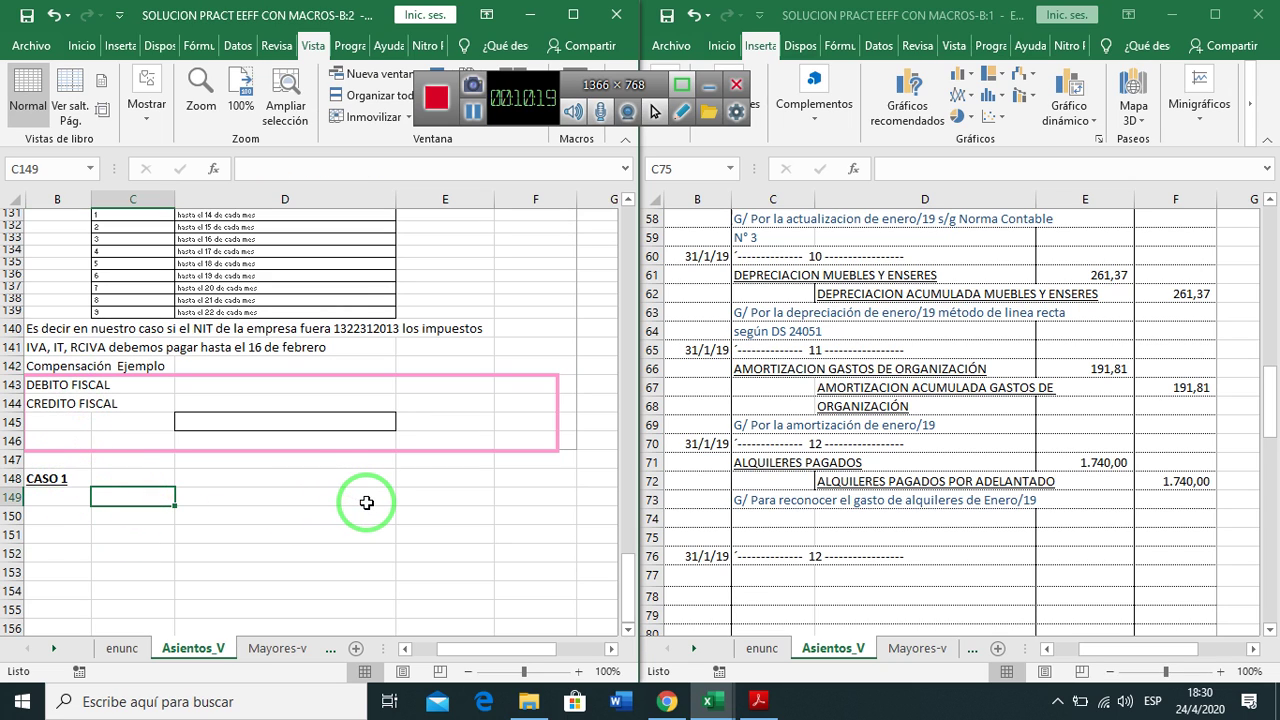
key("Left")
type("de")
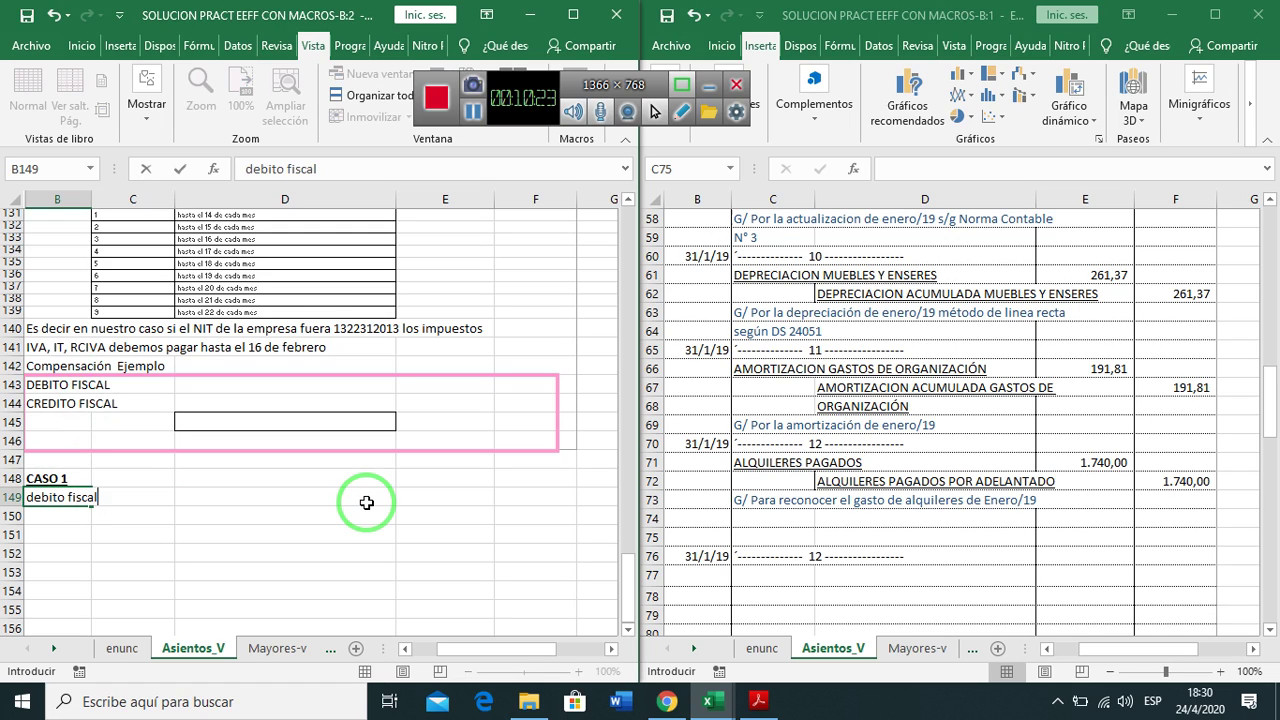
key("Return")
type("credito fiscal")
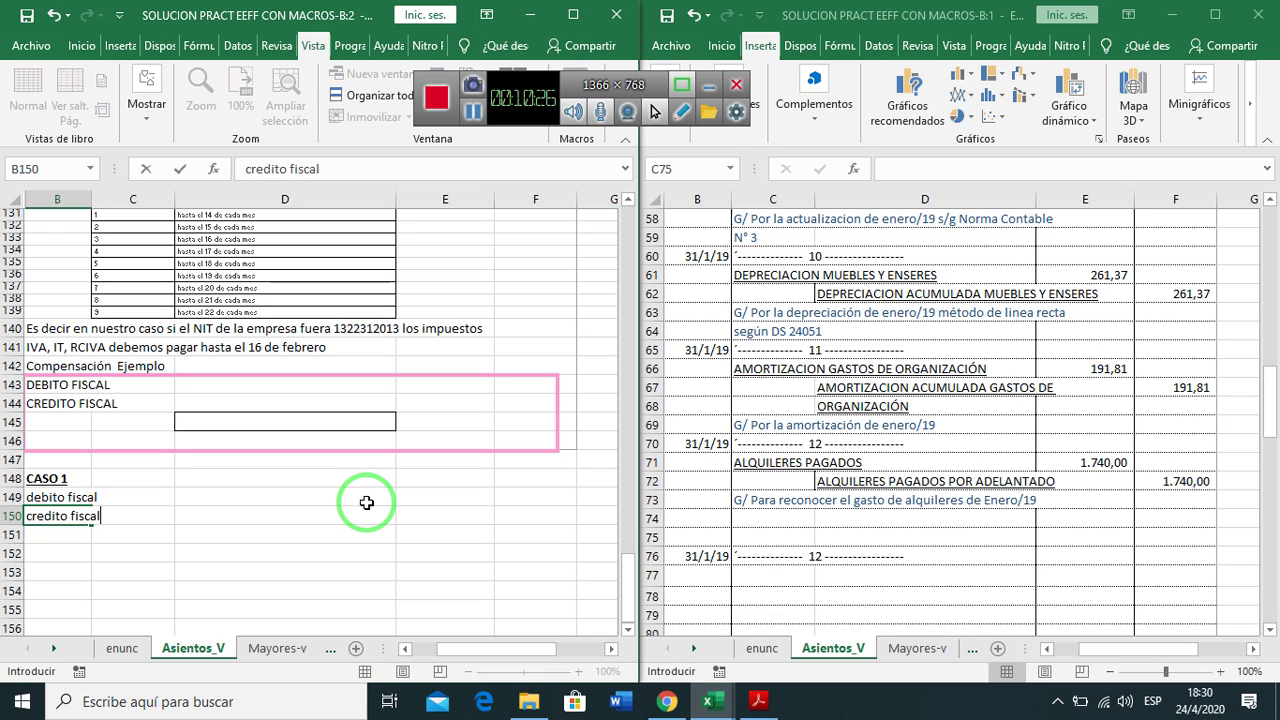
key("Return")
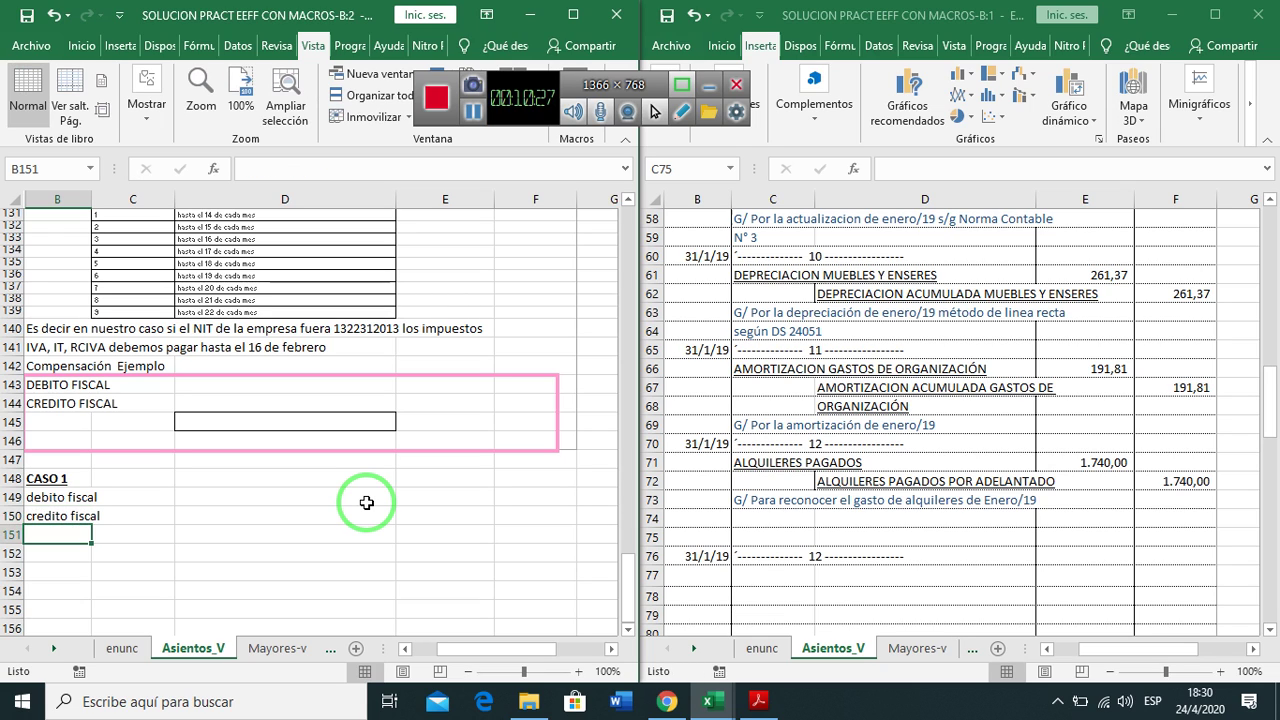
Correct the spelling of the label in B149 to "débito fiscal" with an accent
key("Up")
key("Up")
key("F2")
key("Left")
key("Left")
key("Left")
key("Left")
key("Left")
key("Left")
key("Left")
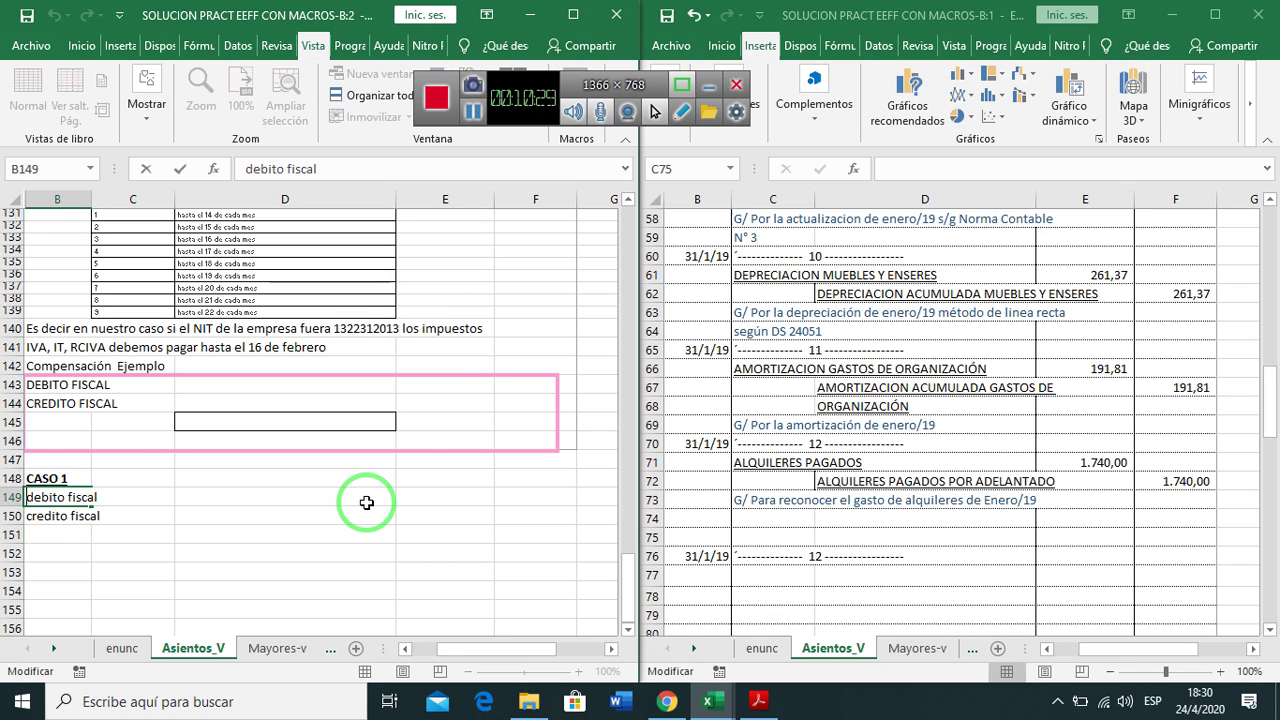
key("BackSpace")
type("é")
key("Return")
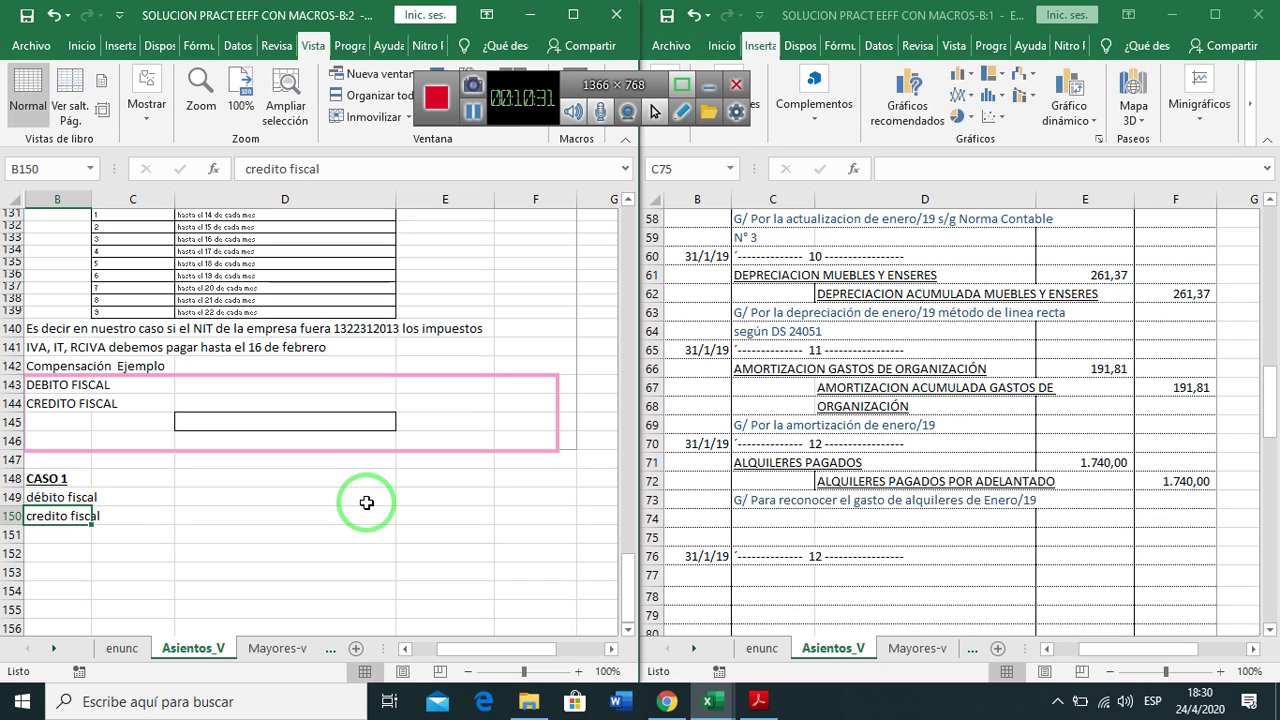
Enter the CASO 1 example amounts, 100 for débito fiscal in D149 and 30 for credito fiscal in D150
key("Up")
key("Right")
left_click(367, 503)
type("100")
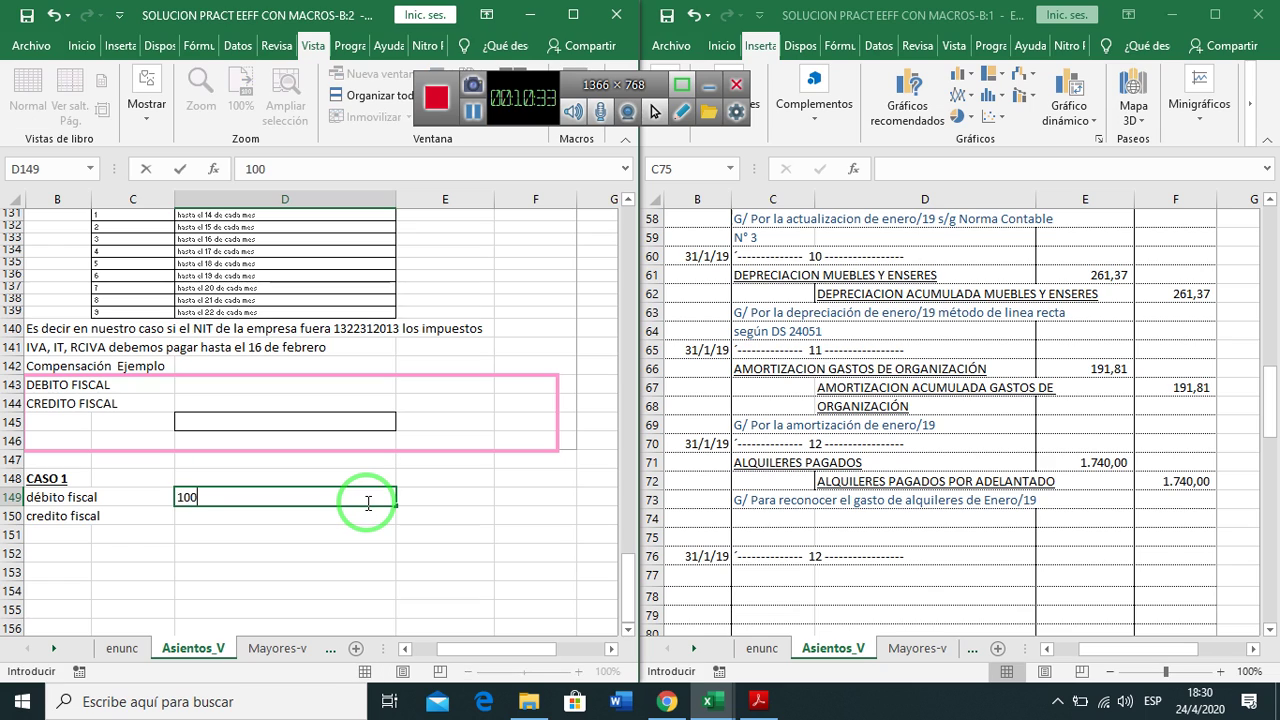
key("Return")
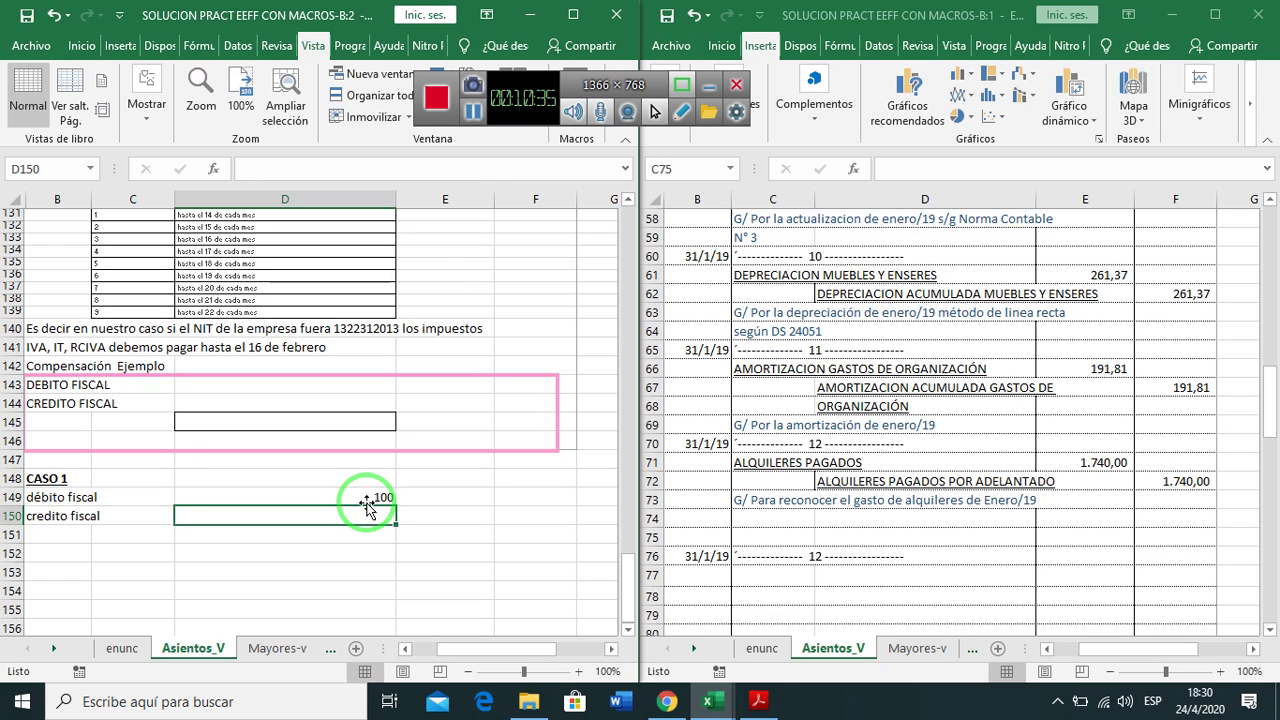
type("30")
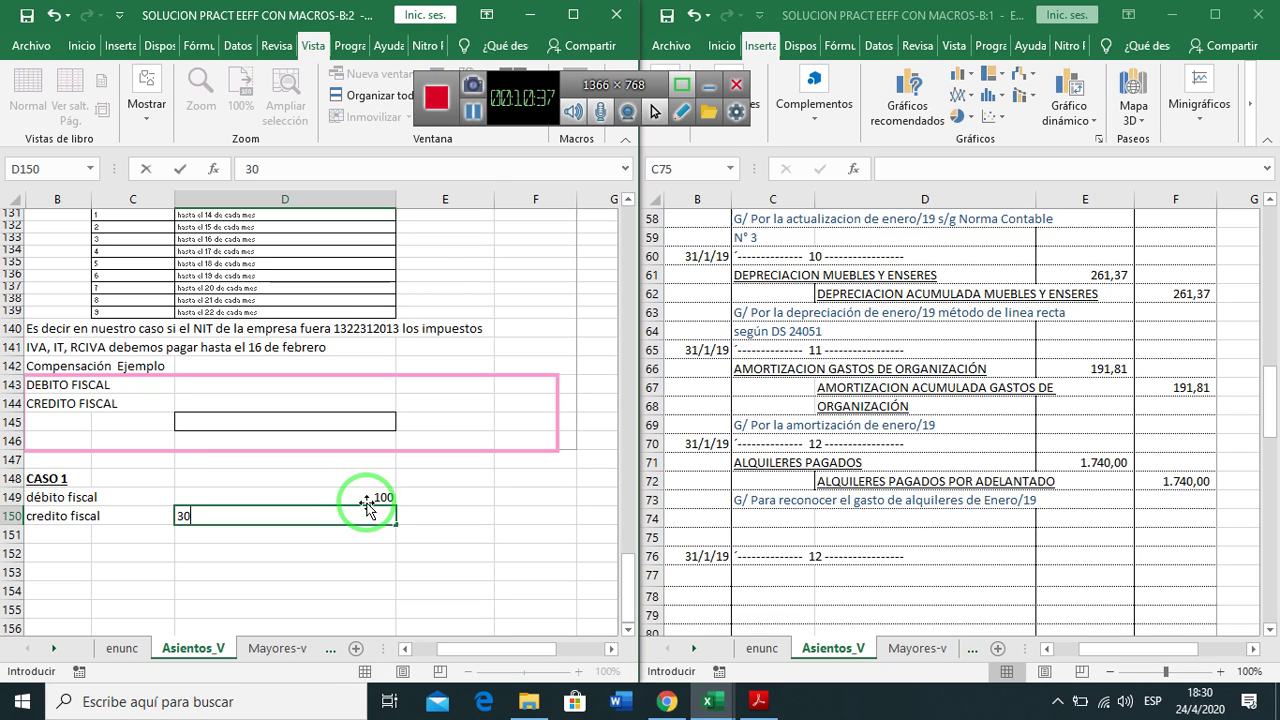
key("Return")
Calculate the difference between débito fiscal and credito fiscal in D151 with the formula +D149-D150
type("+")
left_click(367, 500)
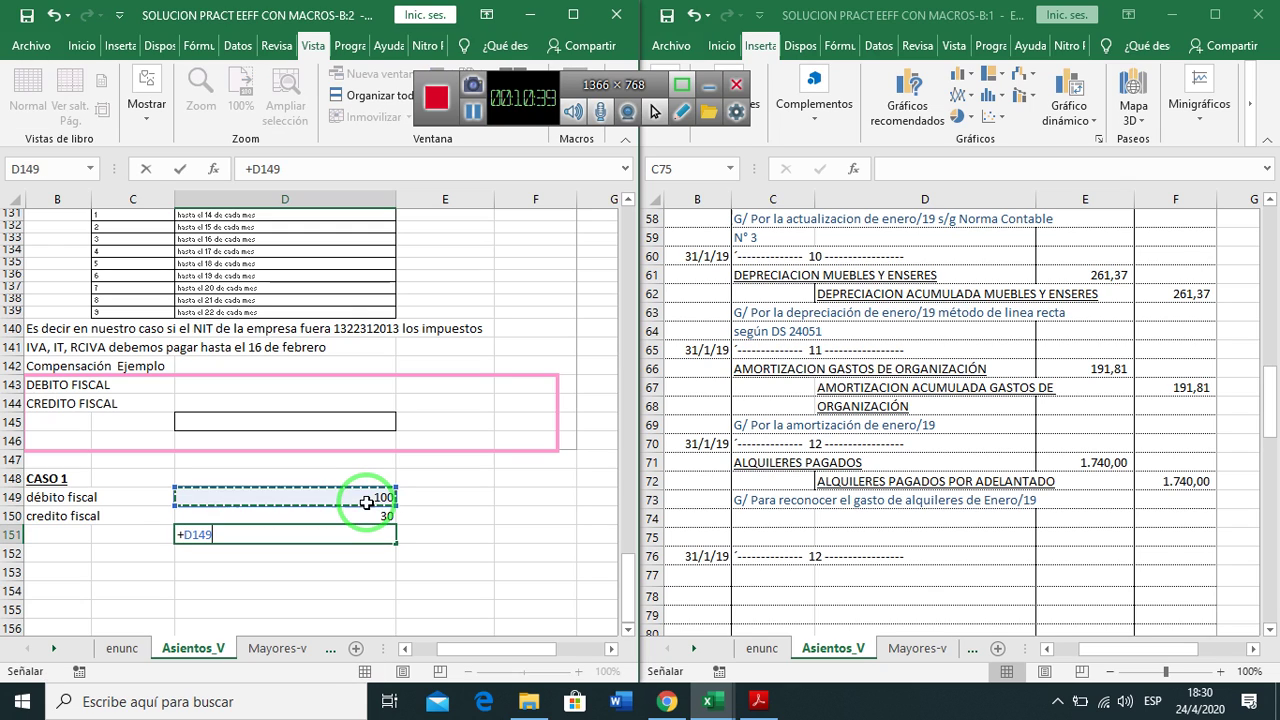
type("-")
left_click(367, 515)
key("ctrl+Return")
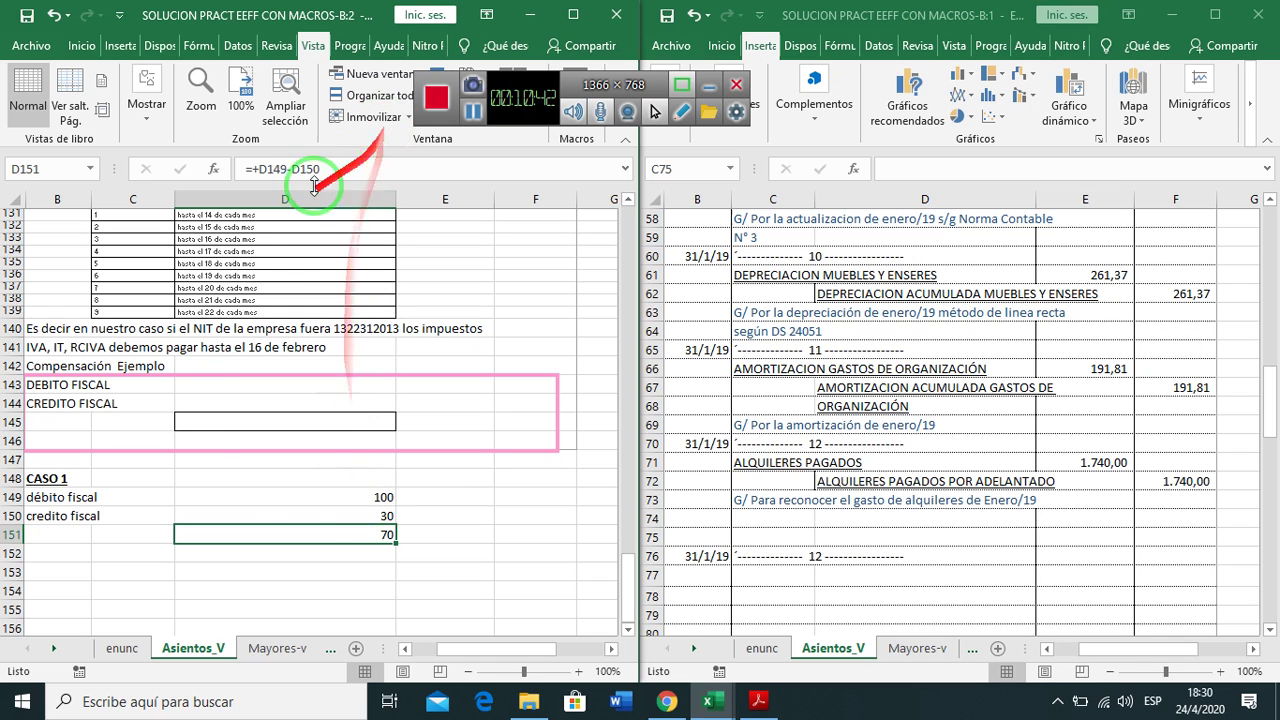
Apply outside borders to the difference in D151
right_click(375, 537)
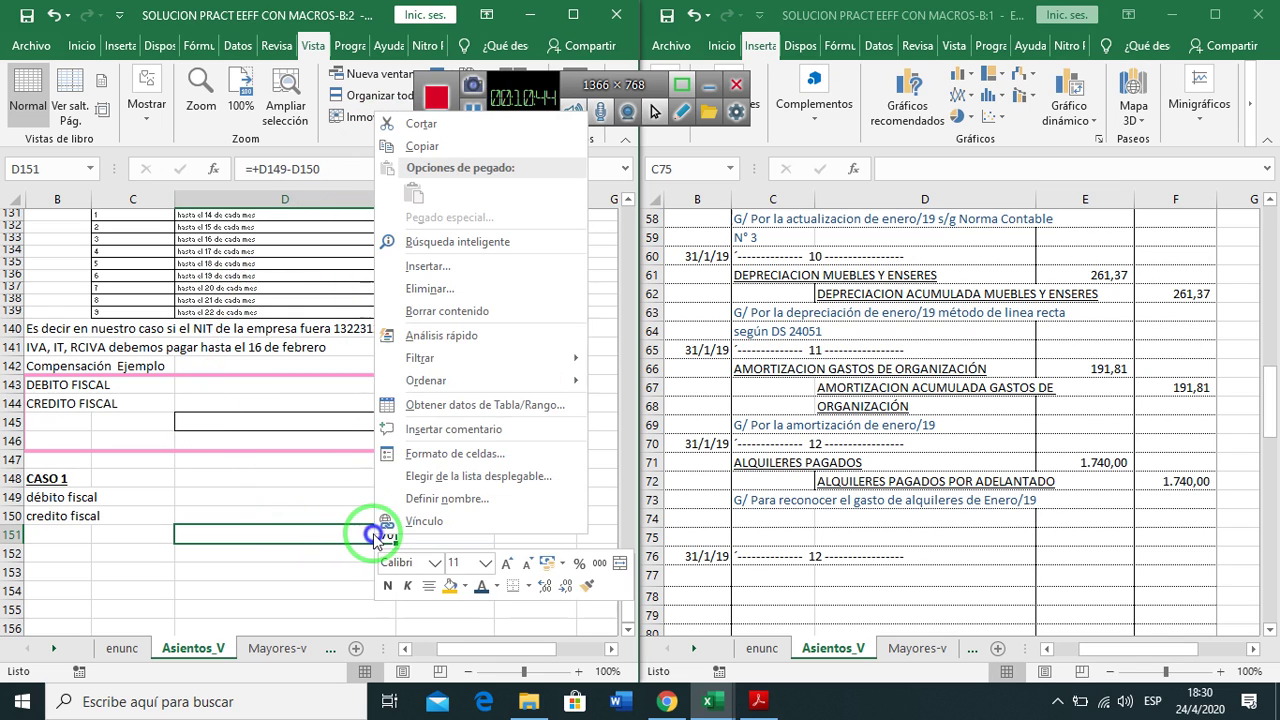
left_click(528, 587)
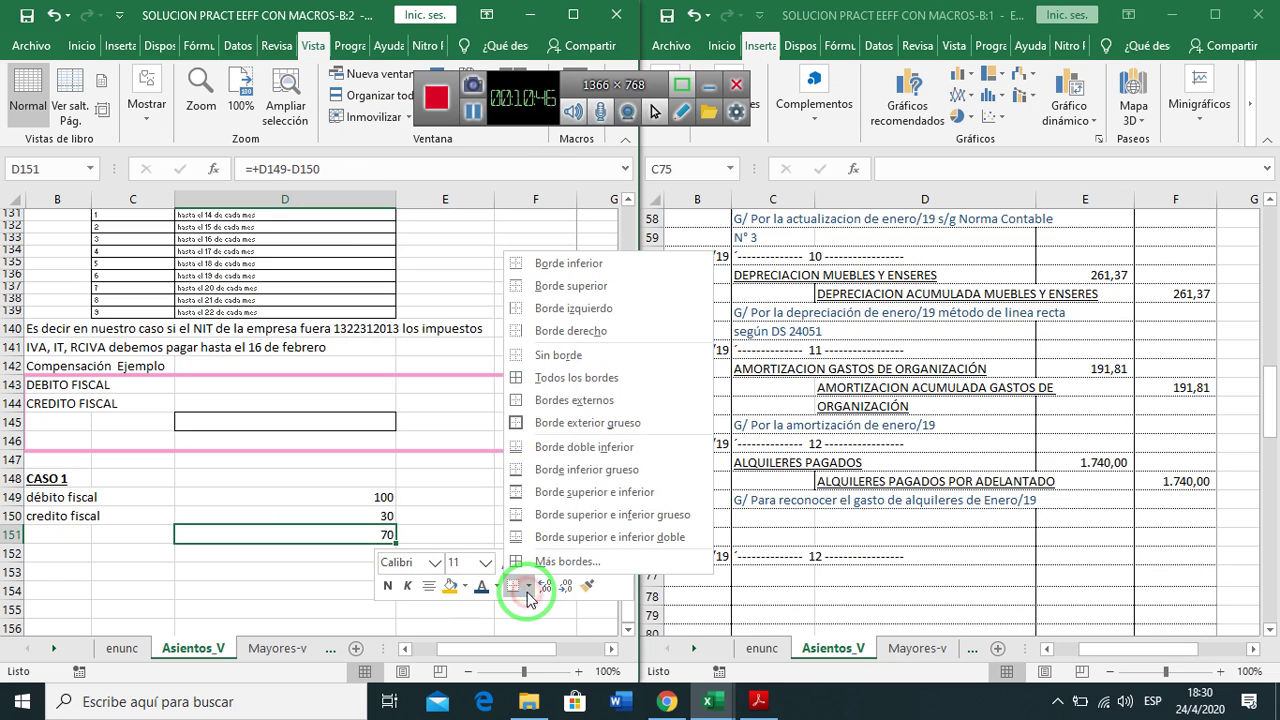
left_click(540, 401)
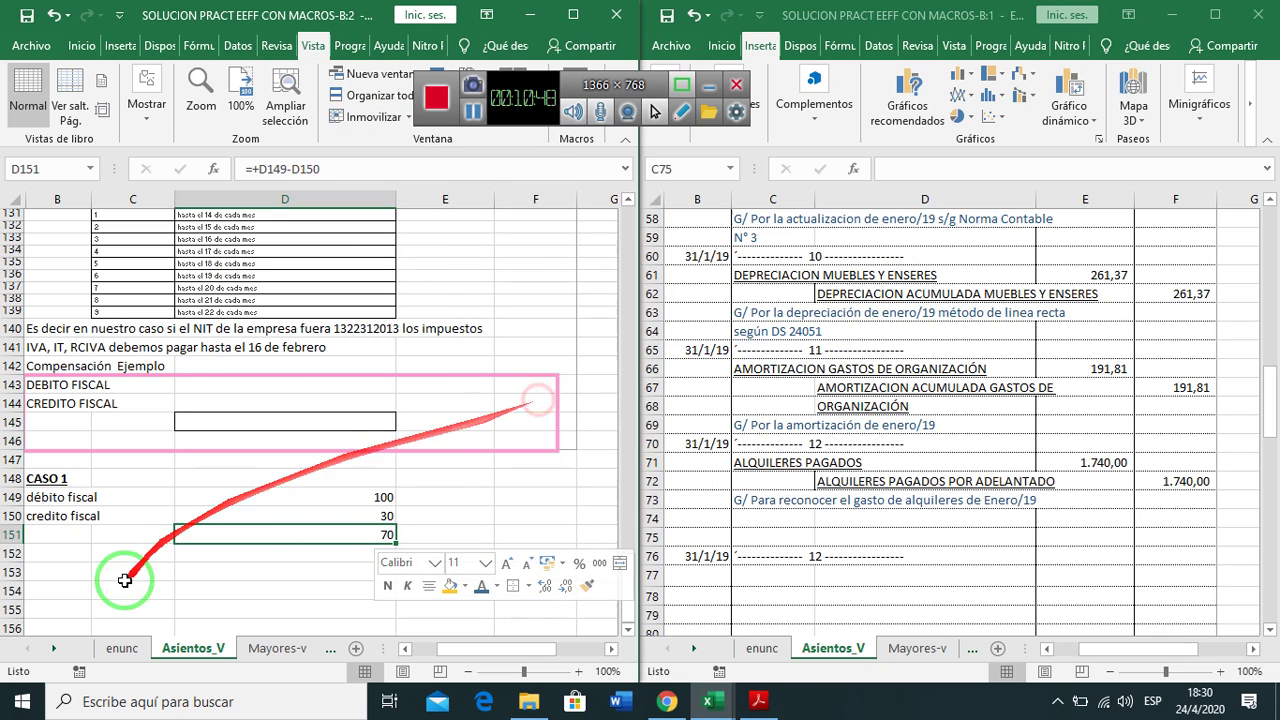
Describe the CASO 1 amounts as "deuda" in E149 and "derecho" in E150
left_click(473, 496)
type("deuda")
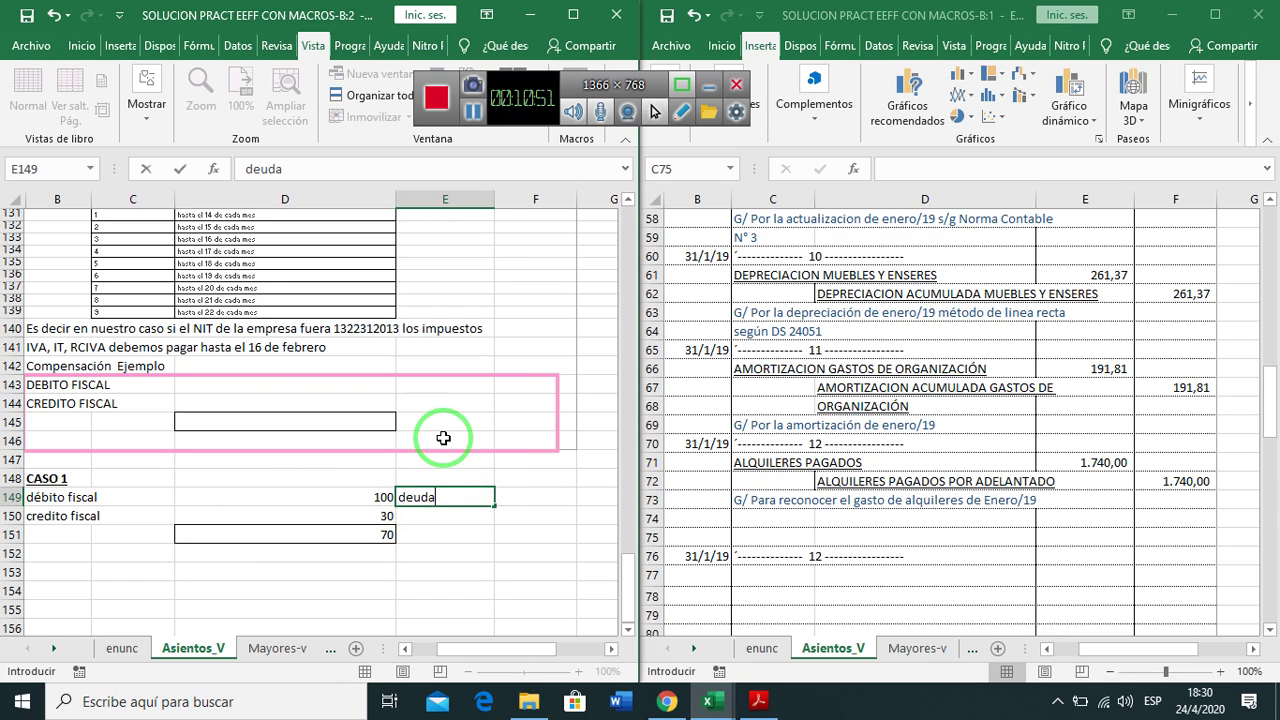
key("Return")
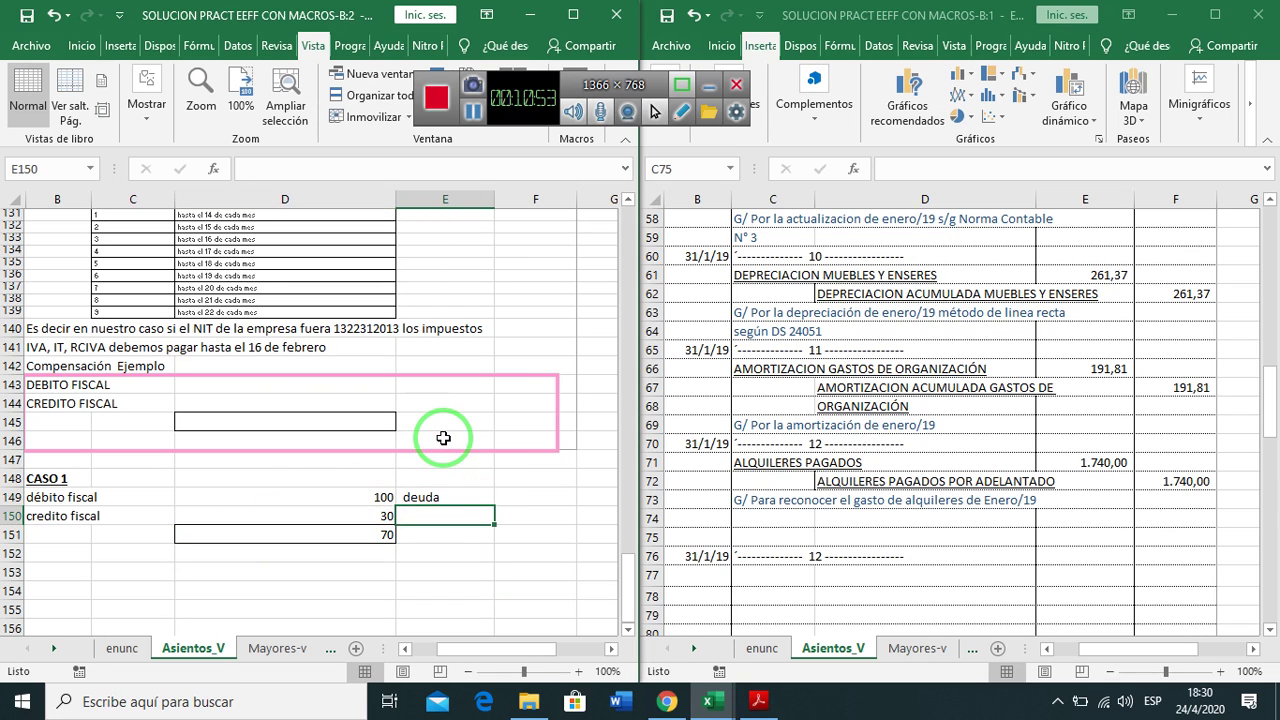
type("derecho")
key("Return")
Classify the CASO 1 items as "pasivo" in F149 and "activo" in F150, and return to the débito fiscal amount
key("Up")
key("Up")
key("Right")
type("pa")
key("Return")
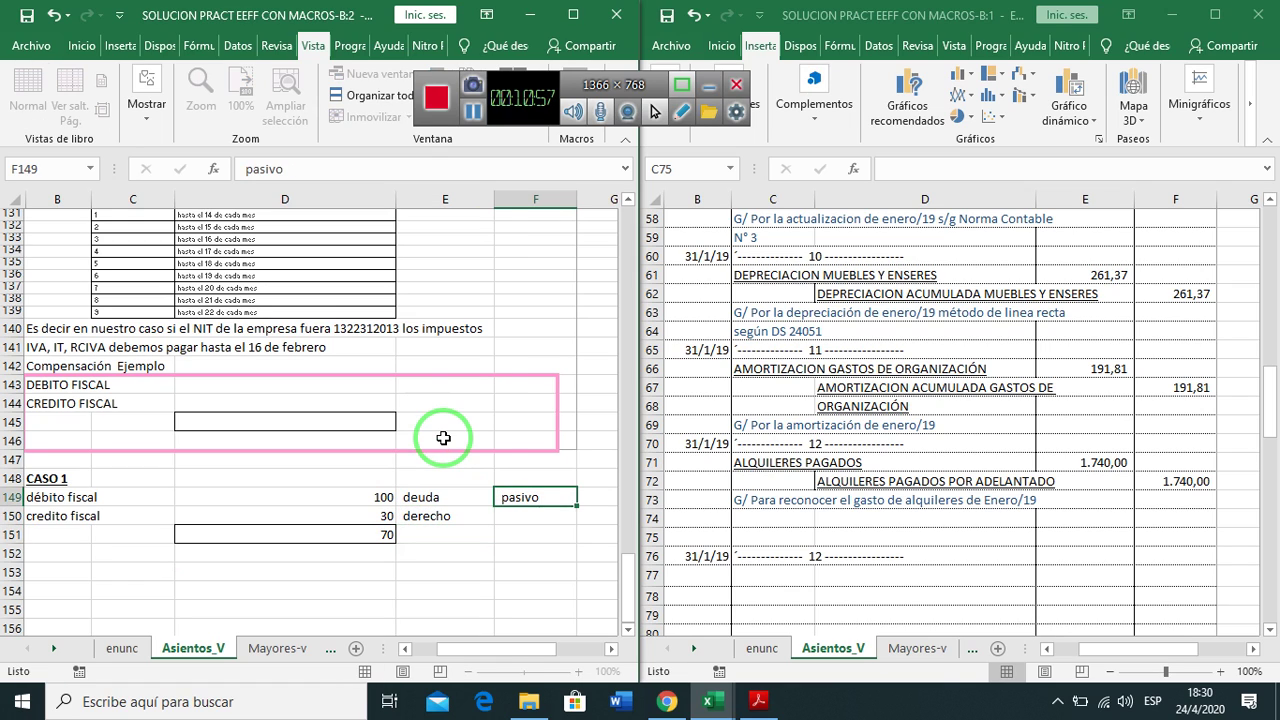
type("acti")
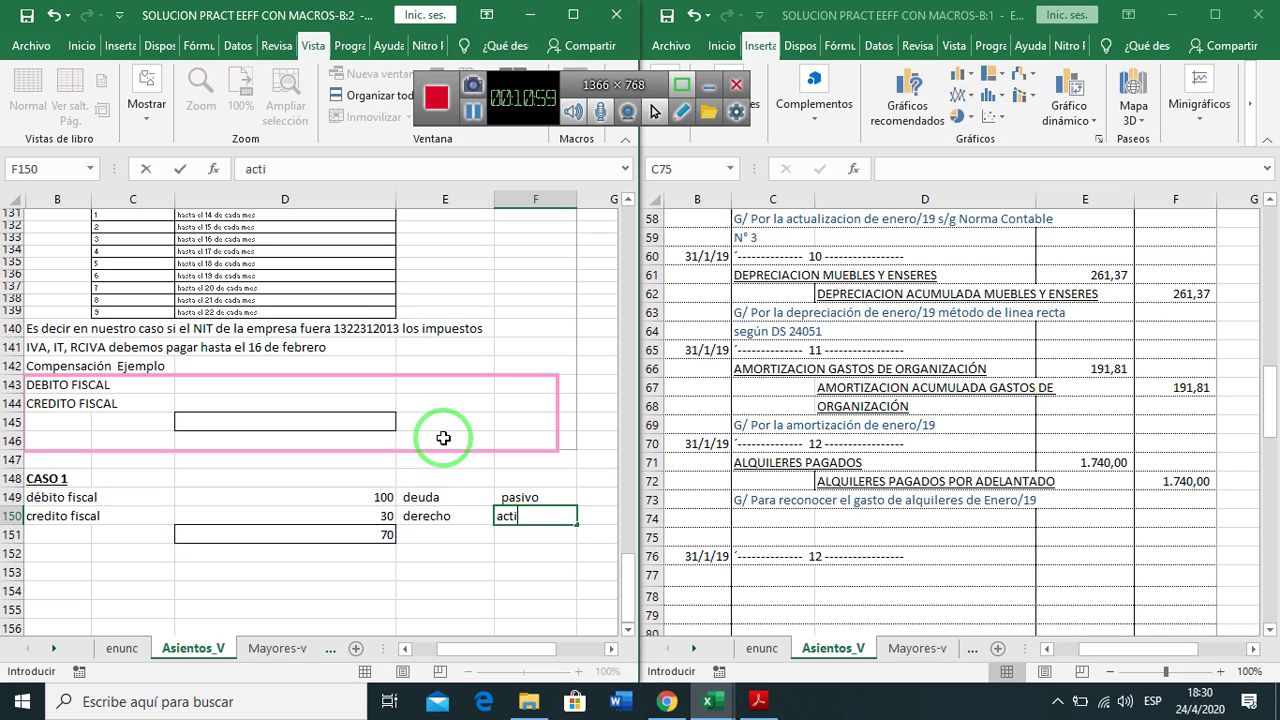
type("vo")
key("Return")
key("Left")
key("Left")
key("Up")
key("Up")
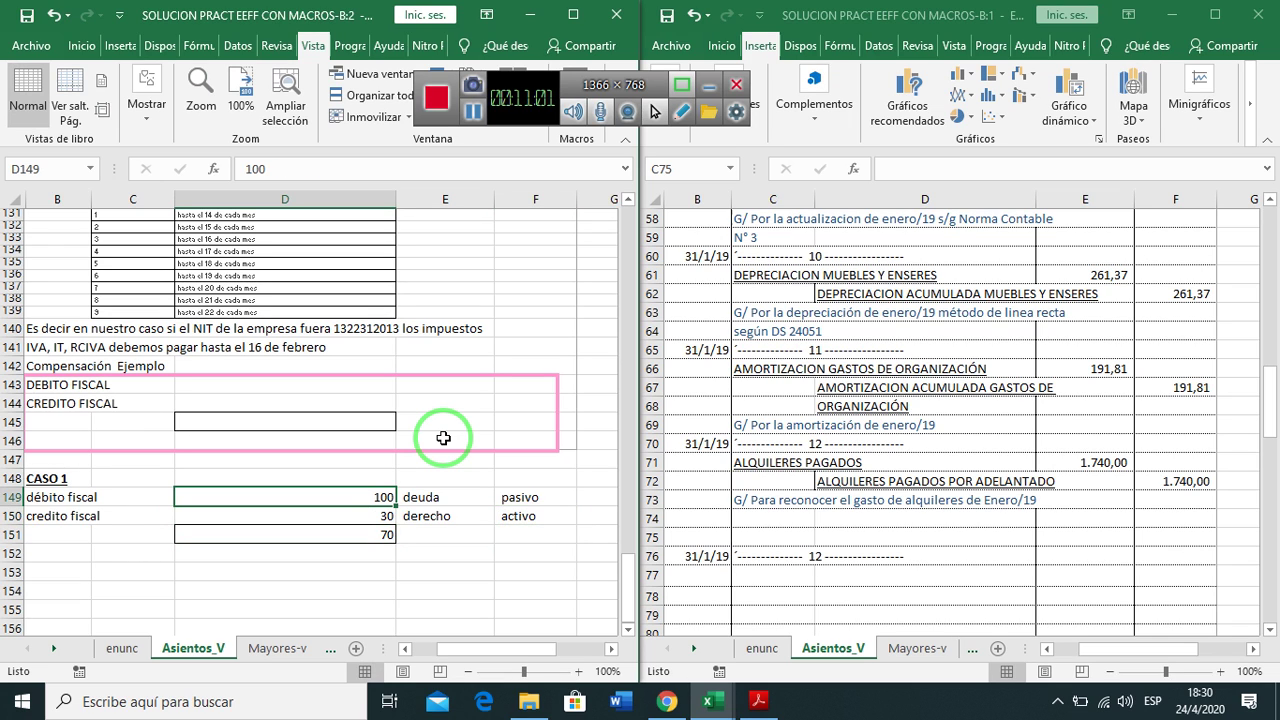
Label the CASO 1 difference row in B151 as "a pagar"
key("Down")
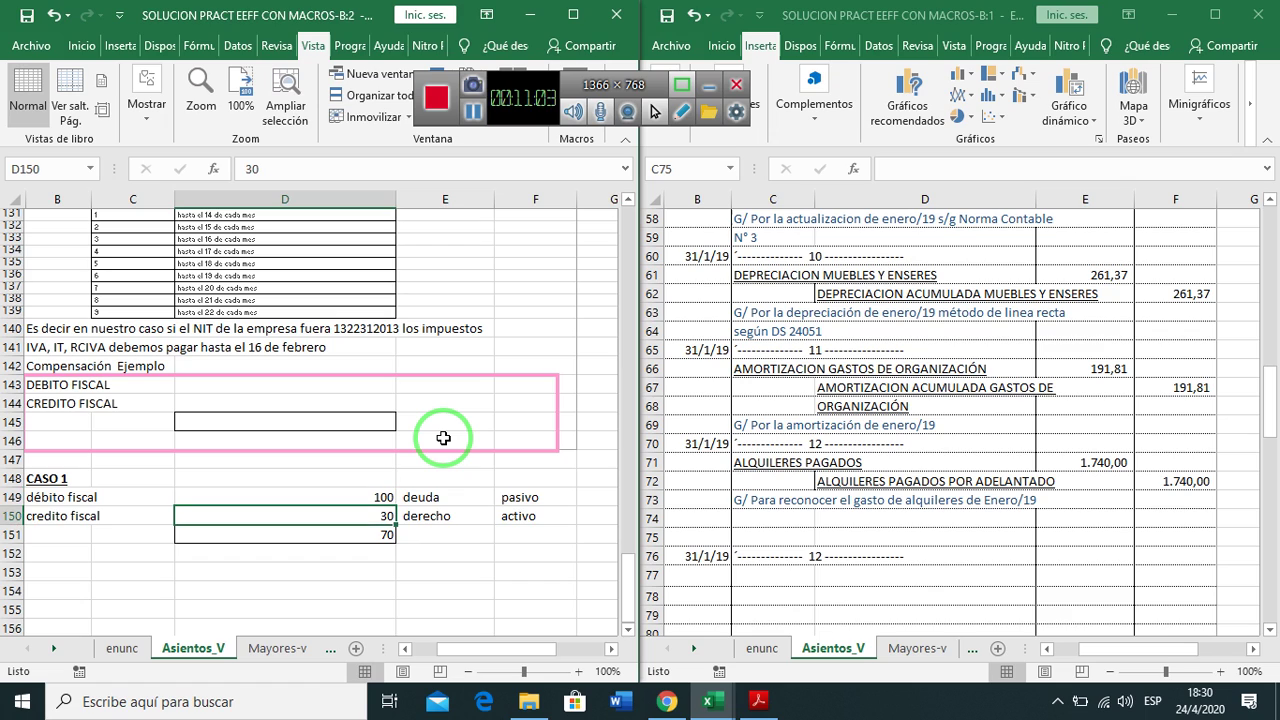
key("Right")
key("Left")
key("Up")
key("Down")
key("Down")
key("Left")
key("Left")
type("a")
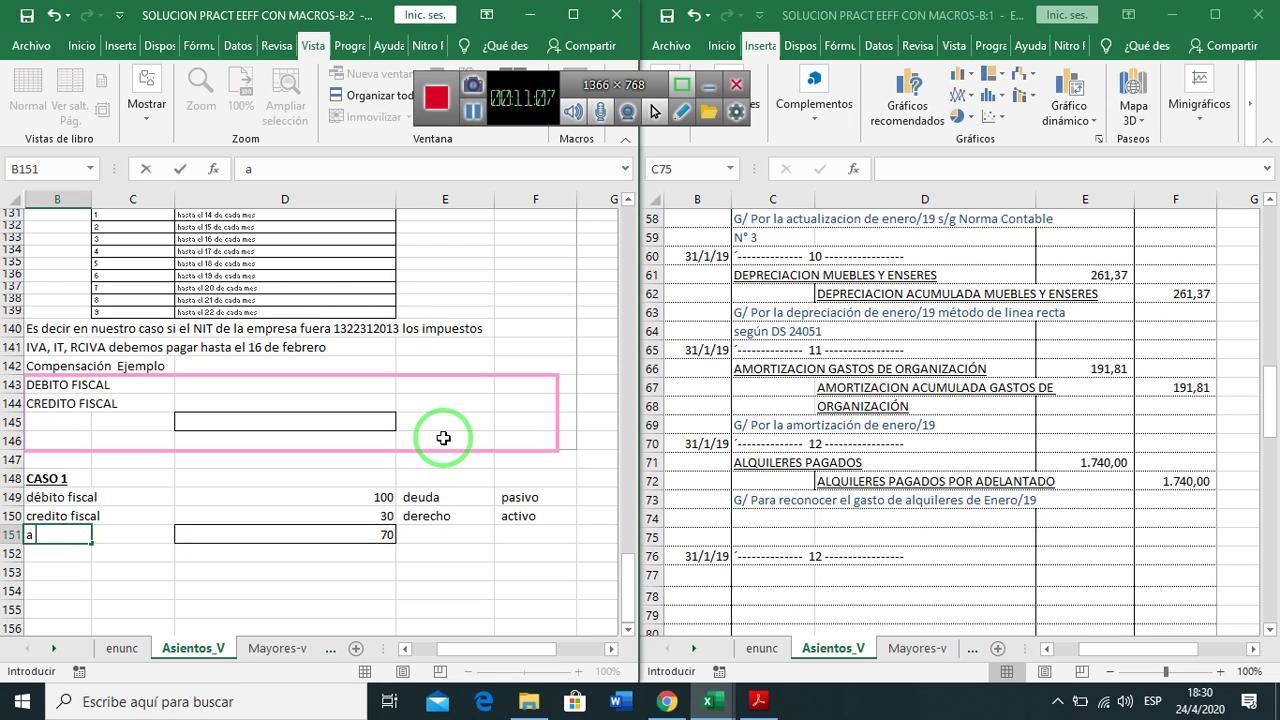
type(" pagar")
key("Return")
key("Right")
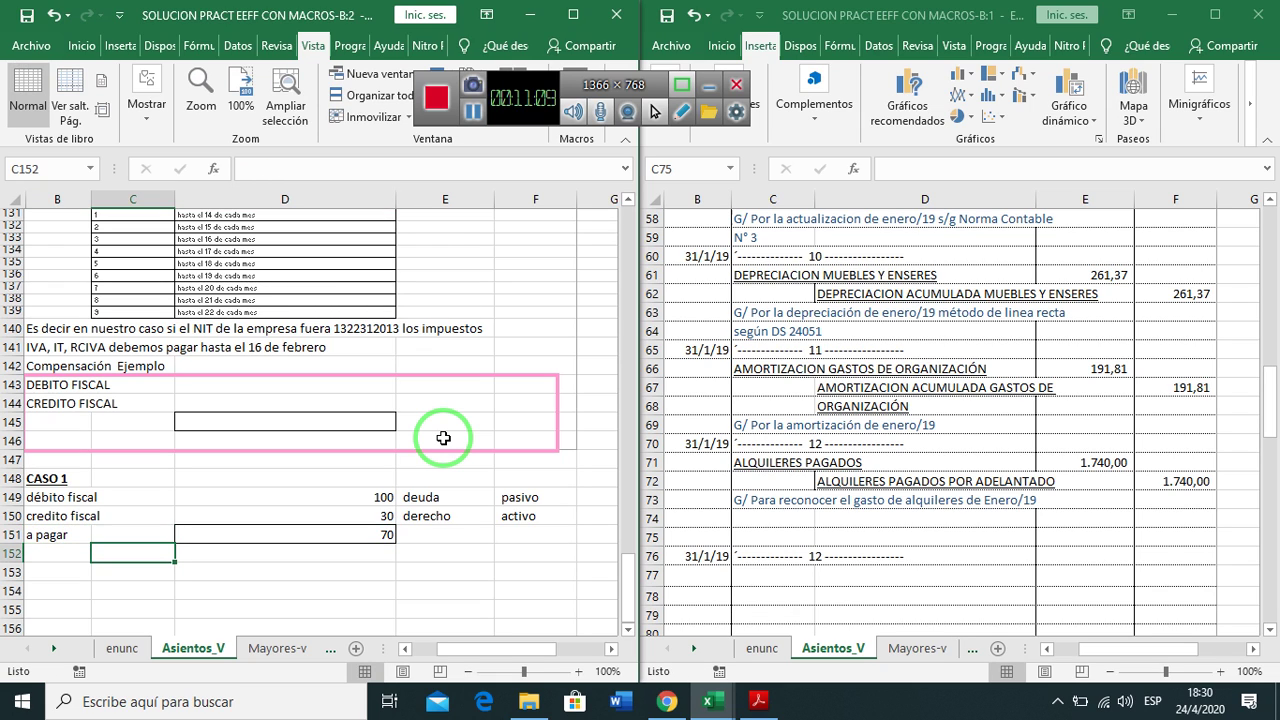
Extend the label in B151 to "a pagar en efectivo"
key("Up")
key("Left")
key("F2")
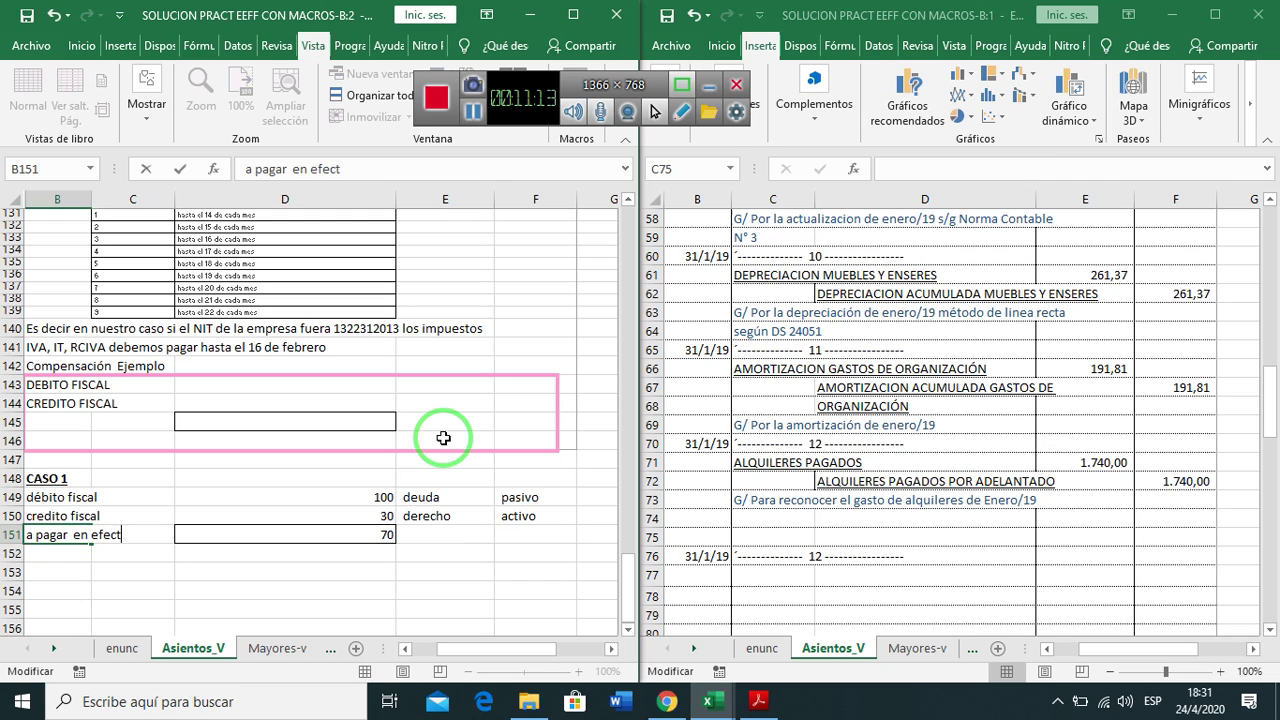
key("Return")
key("Up")
key("Right")
key("Right")
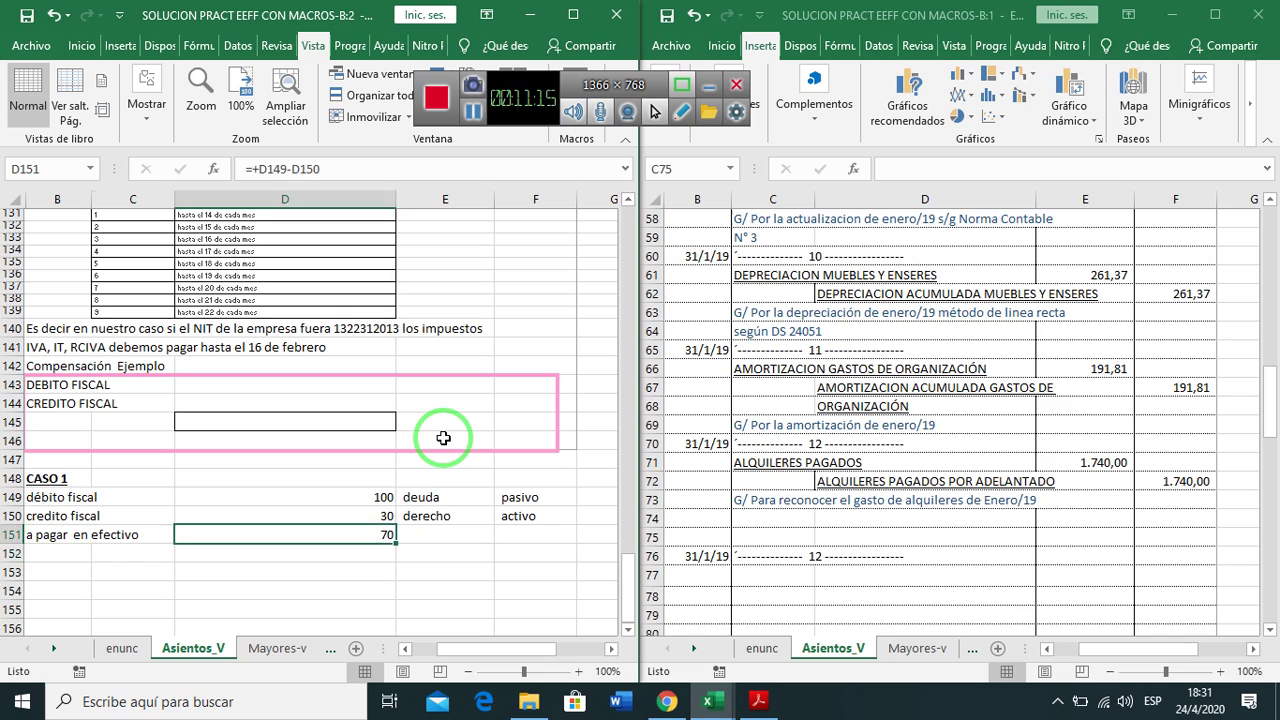
Copy the whole CASO 1 block B148:F151 and paste it directly below, starting at B152
key("Left")
key("Left")
key("Up")
key("Up")
key("Up")
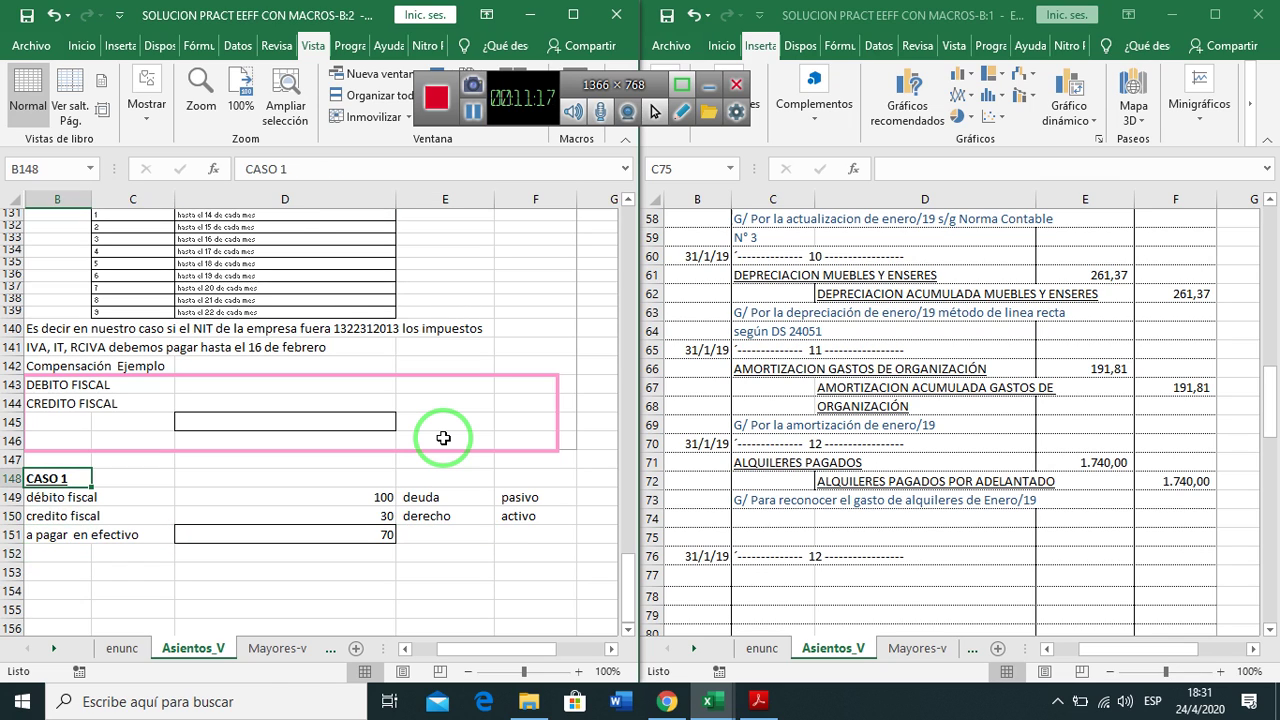
key("shift+Down")
key("shift+Down")
key("shift+Down")
key("shift+Right")
key("shift+Right")
key("shift+Right")
key("shift+Left")
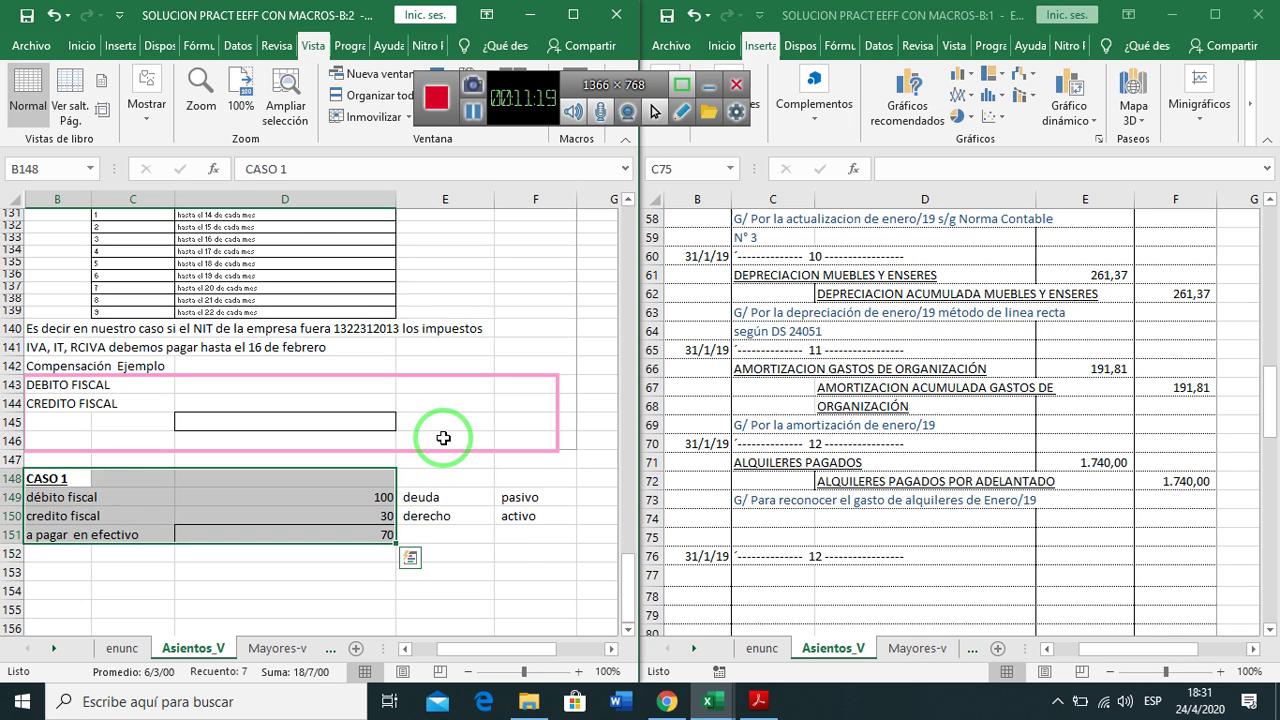
key("ctrl+q")
key("Escape")
key("shift+Right")
key("shift+Right")
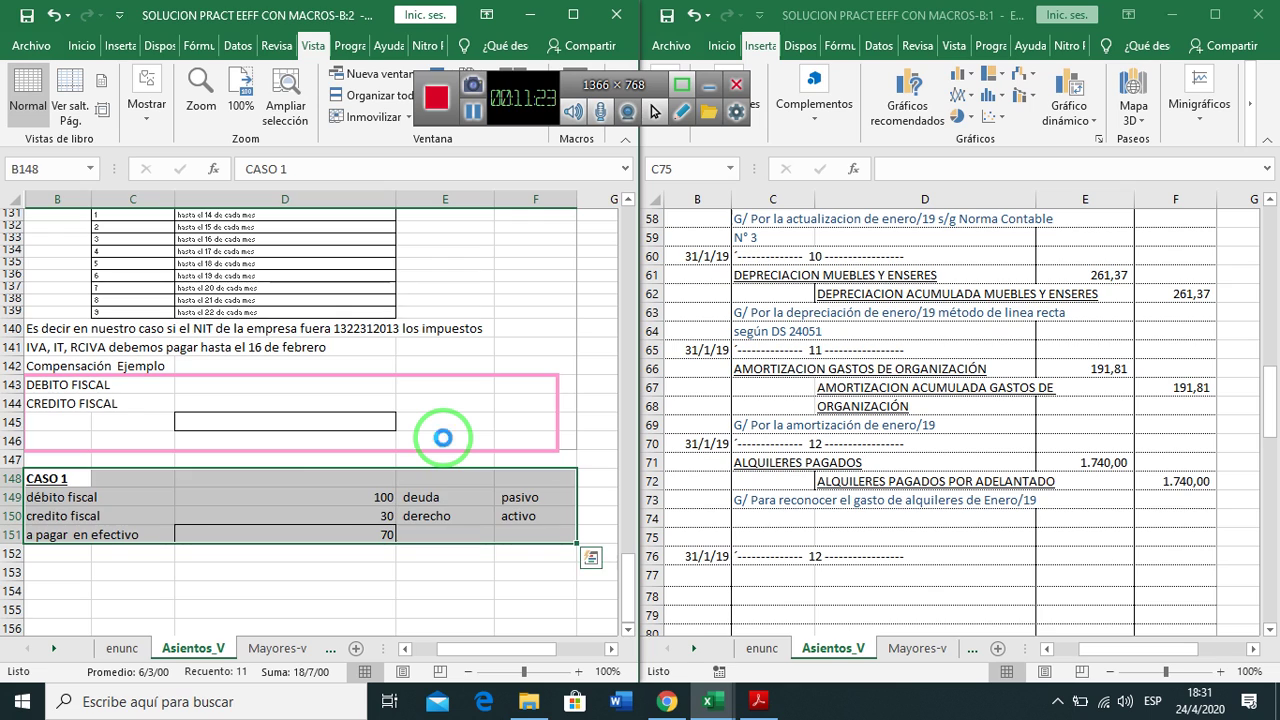
key("ctrl+c")
key("Down")
key("Down")
key("Down")
key("Down")
key("Return")
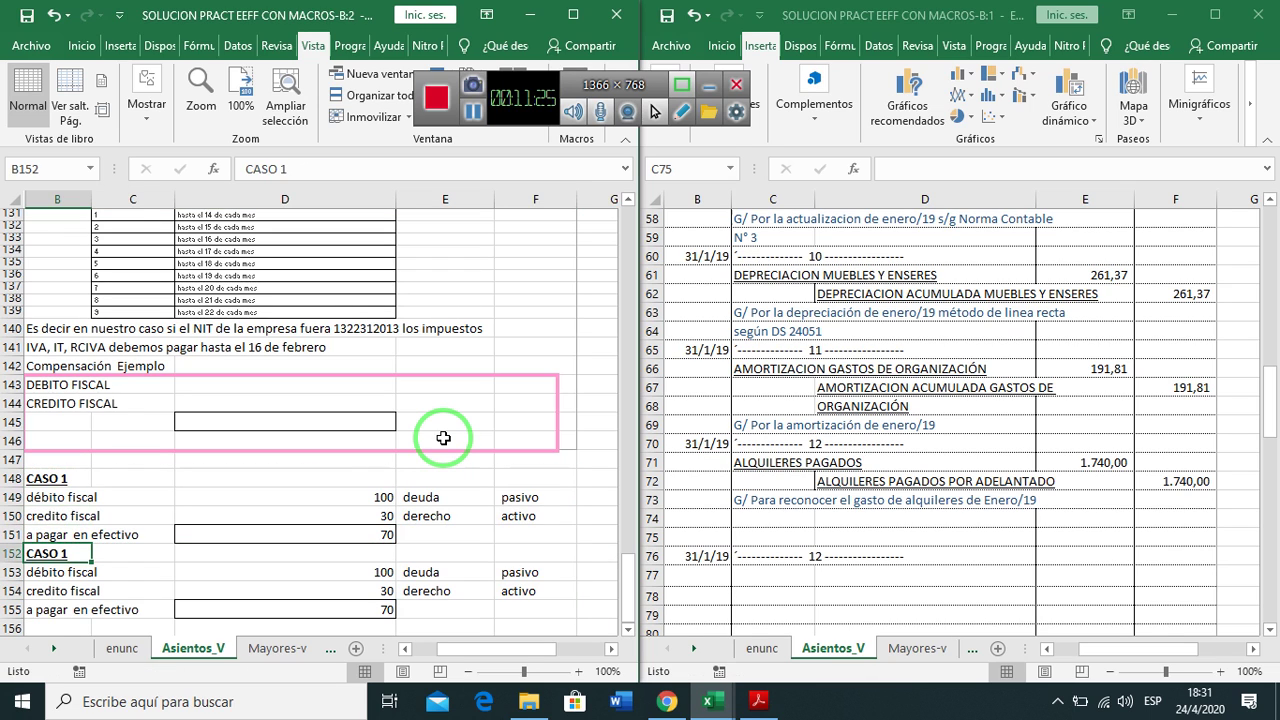
Retitle the copied block in B152 as "CASO 2"
key("F2")
type("2")
key("Return")
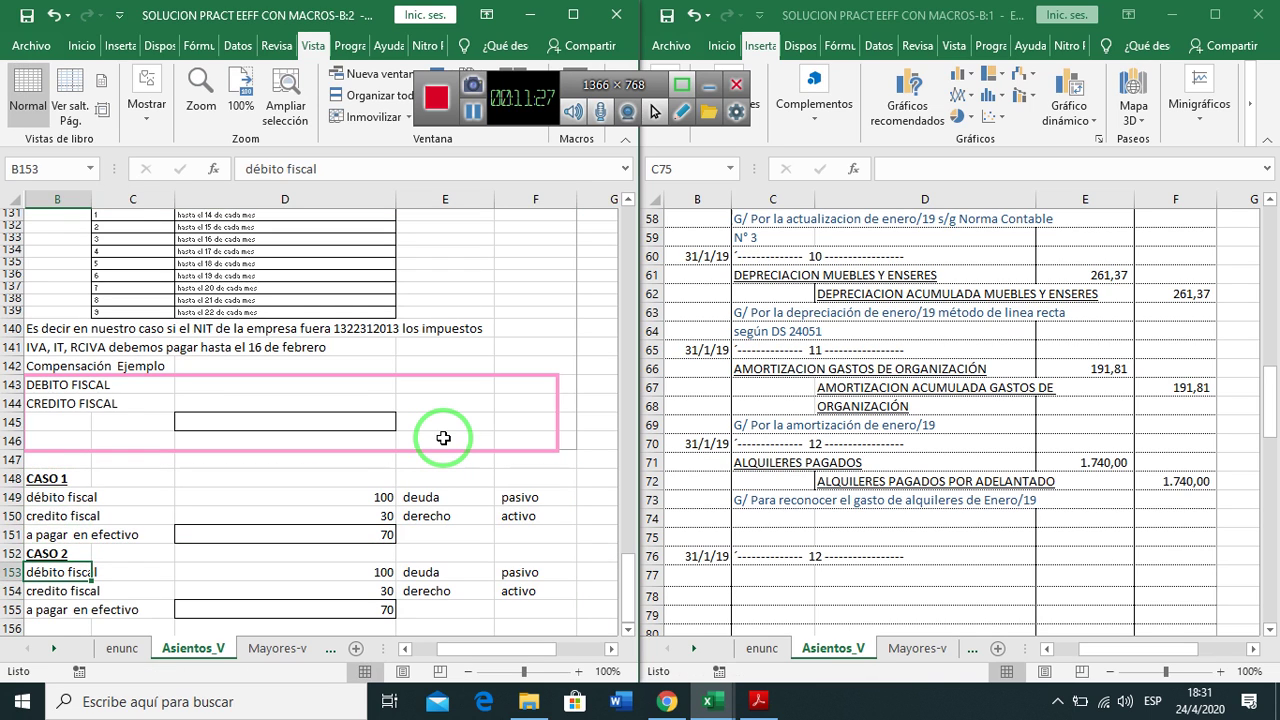
Set the débito fiscal of CASO 2 in D153 to 10
key("Down")
key("Up")
key("Right")
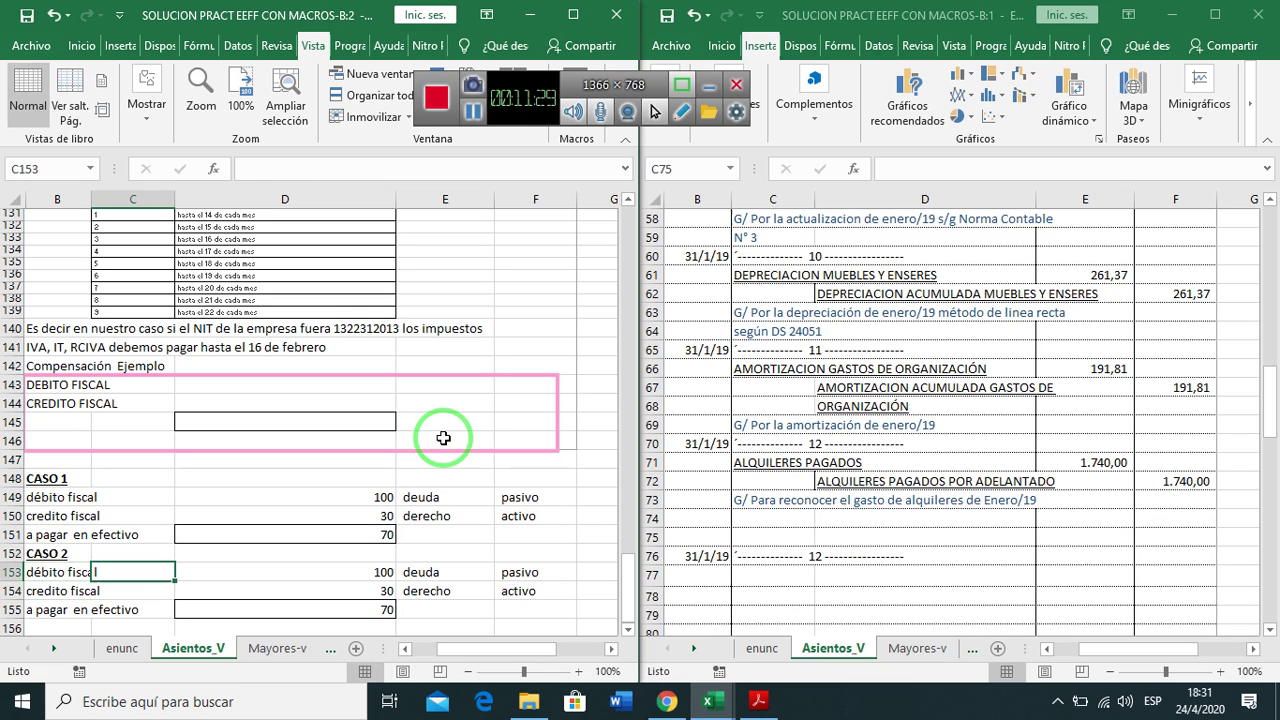
key("Right")
key("Right")
key("Left")
type("10")
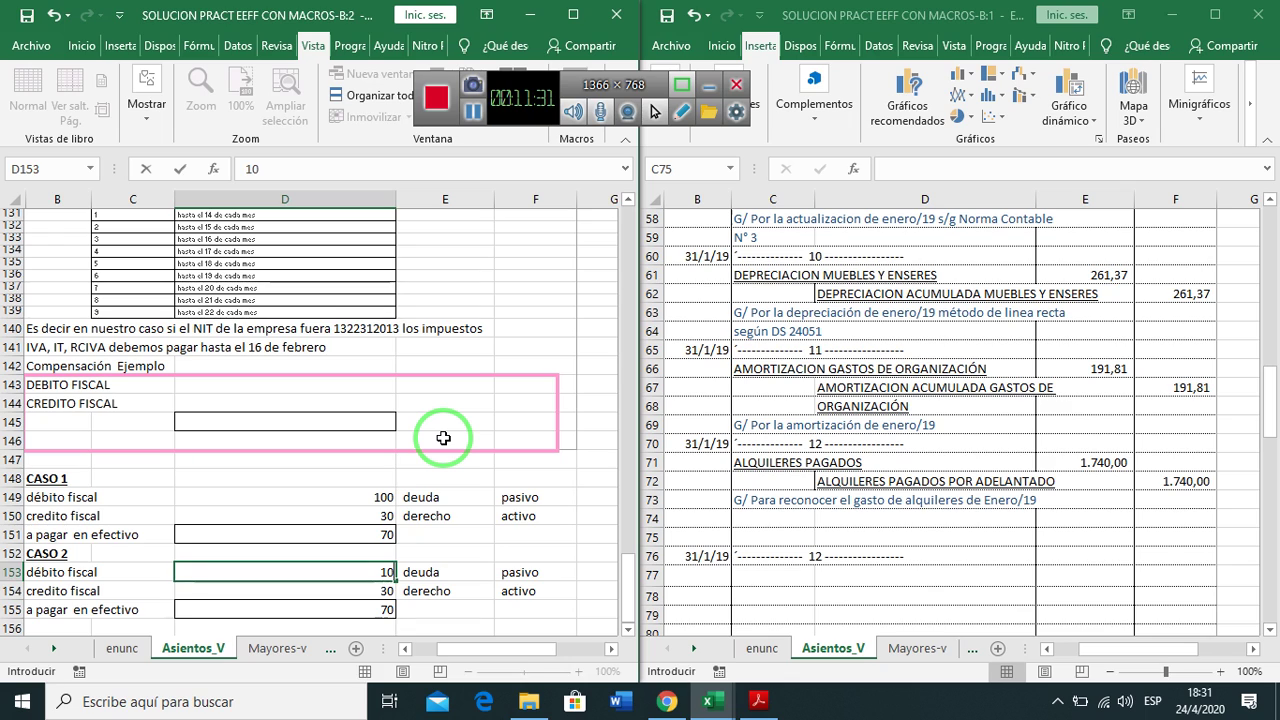
key("Return")
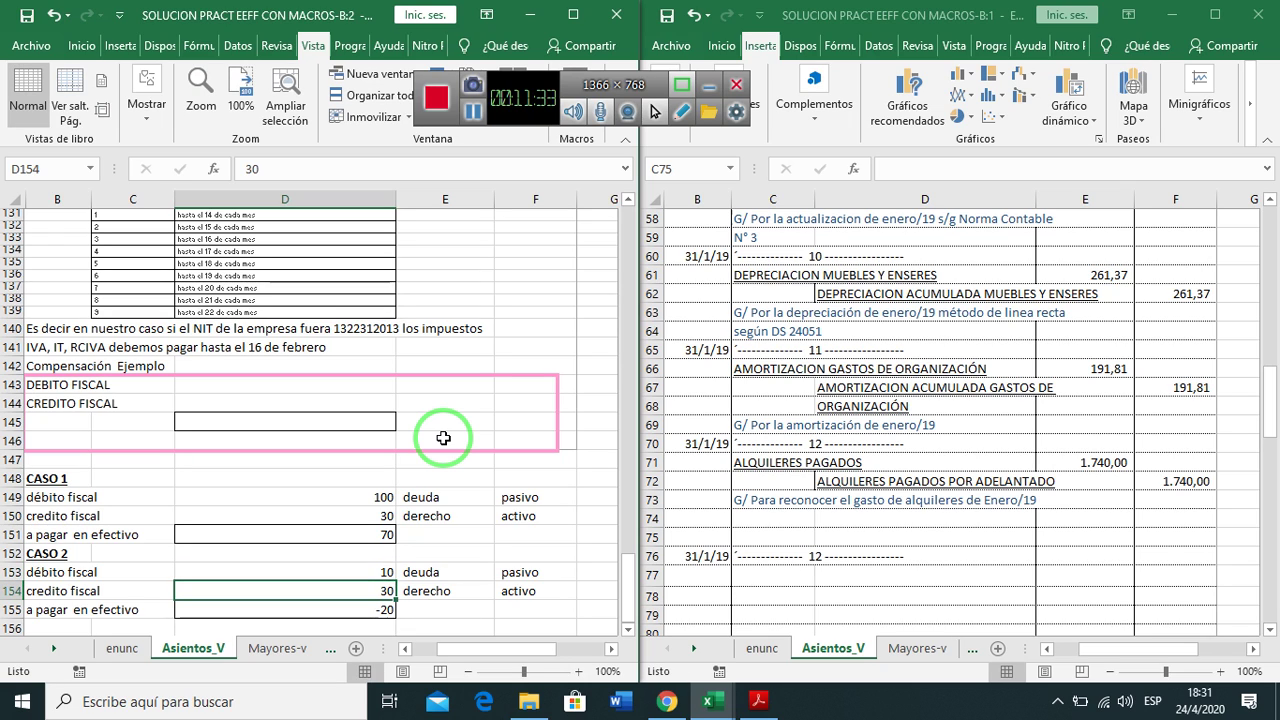
Review the CASO 2 amounts and relabel B155 as "saldo a favor para el sgte mes"
key("Down")
key("Up")
key("Down")
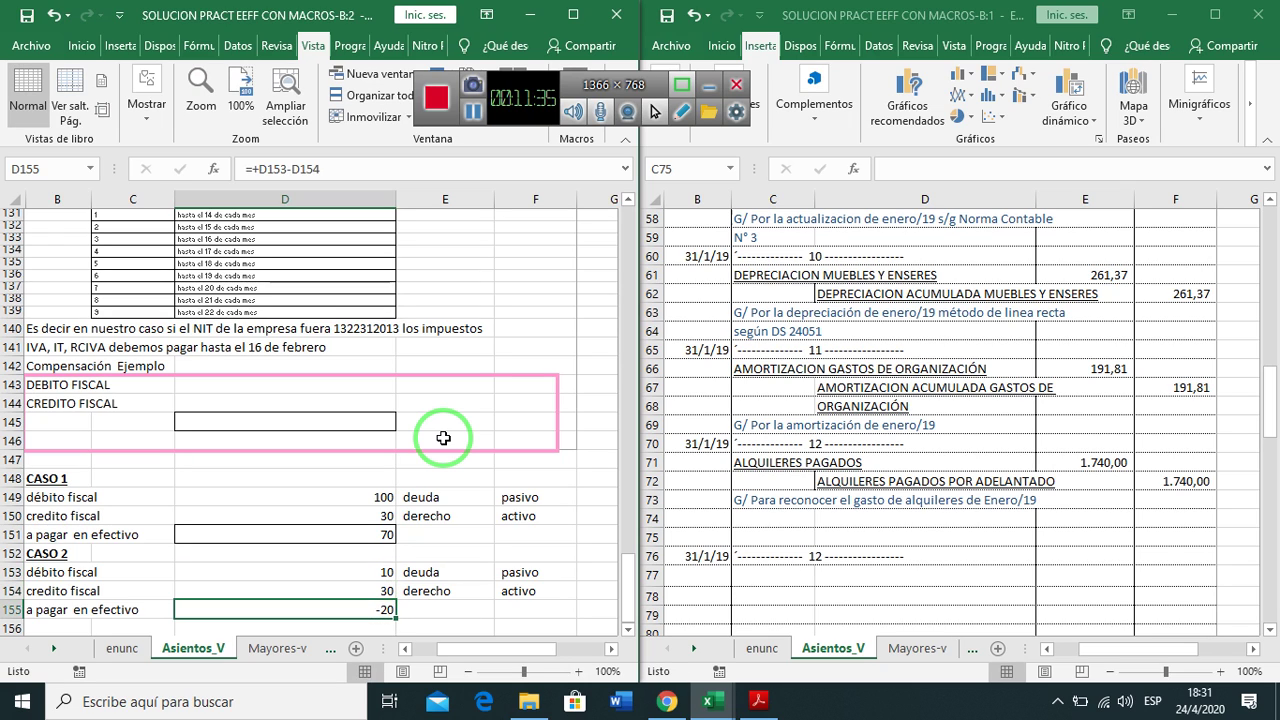
key("Up")
key("Up")
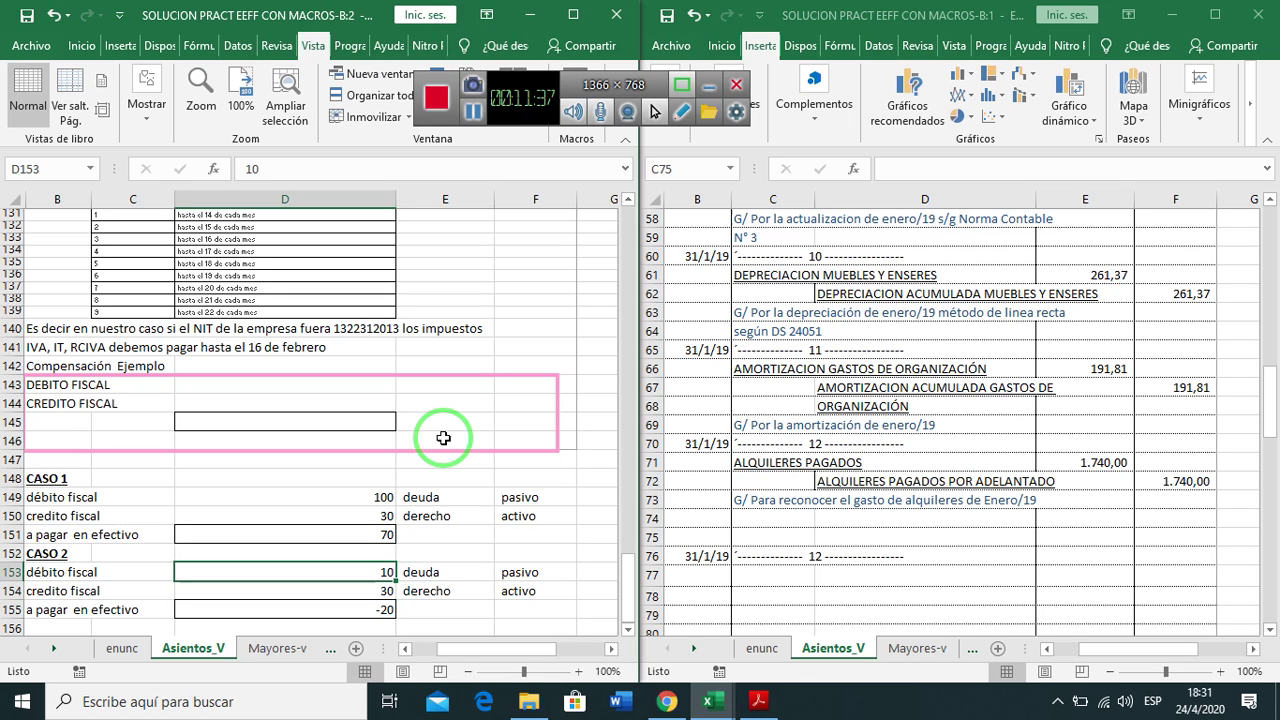
key("Down")
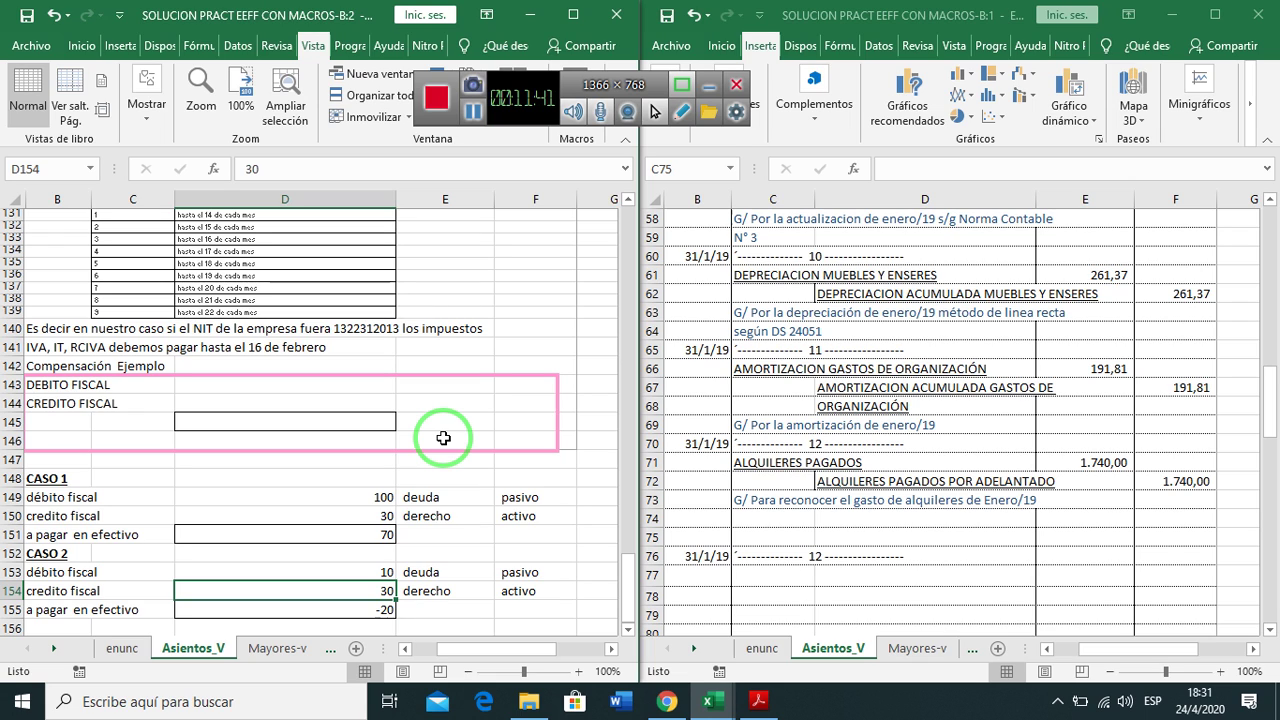
key("Down")
key("Left")
key("Left")
type("sa")
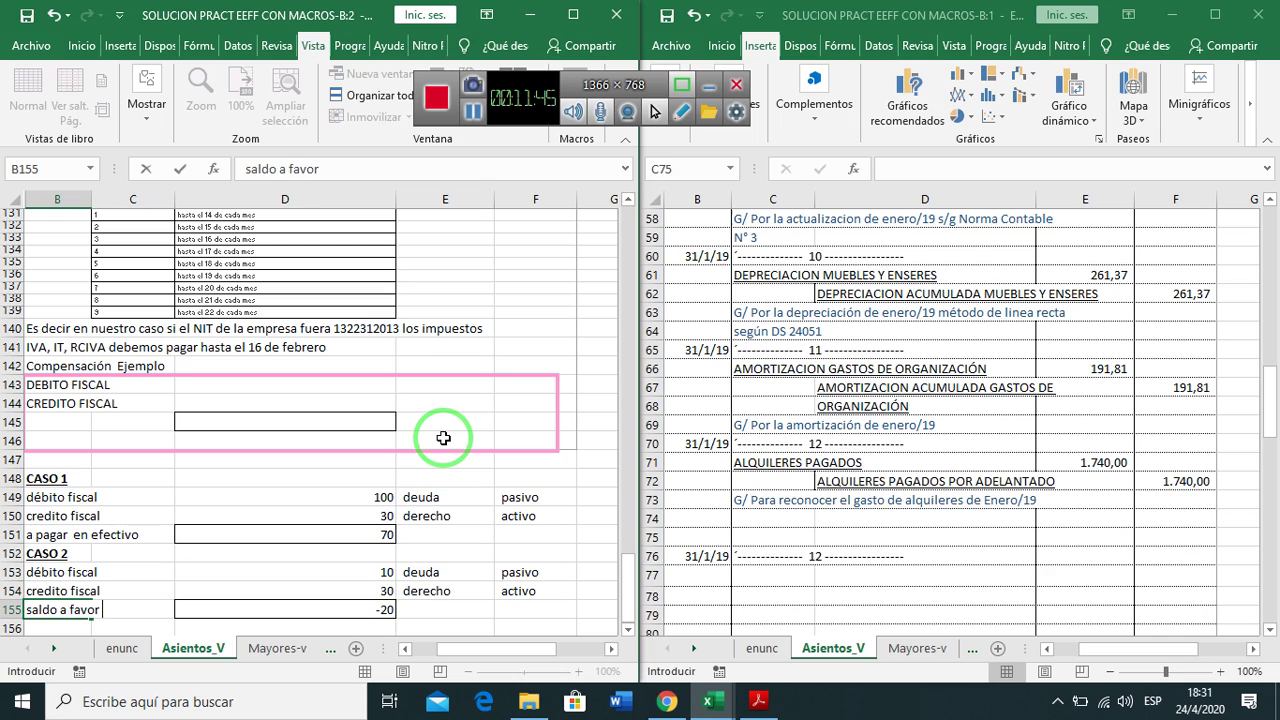
type("ldo a favor para el sgte m")
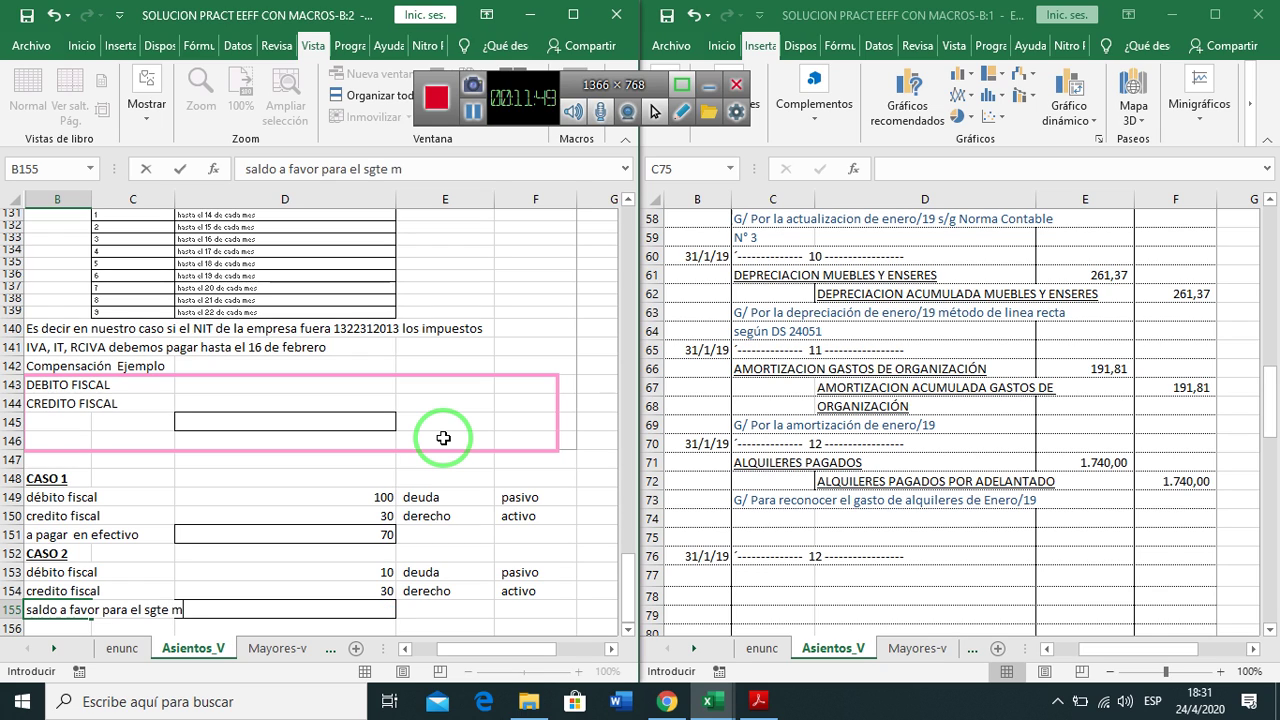
type("es")
key("Return")
key("Up")
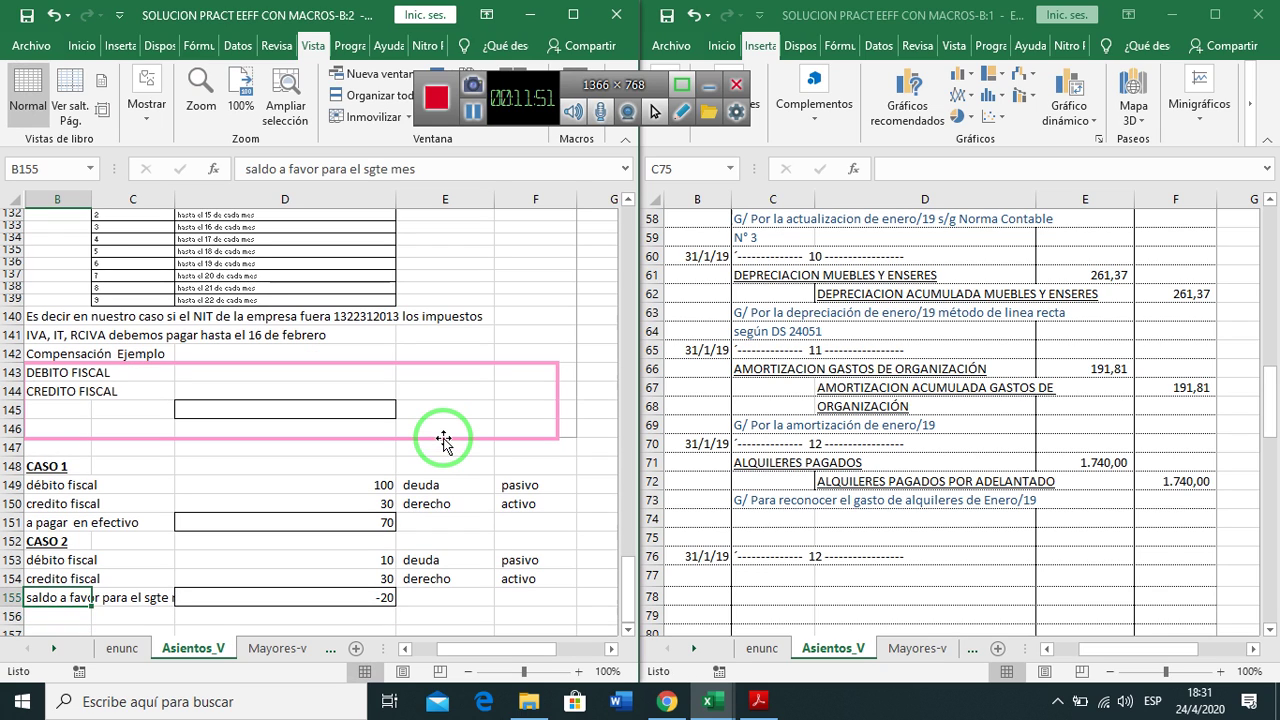
Widen column C so that the full label in B155 fits beside the amount
key("Right")
key("Right")
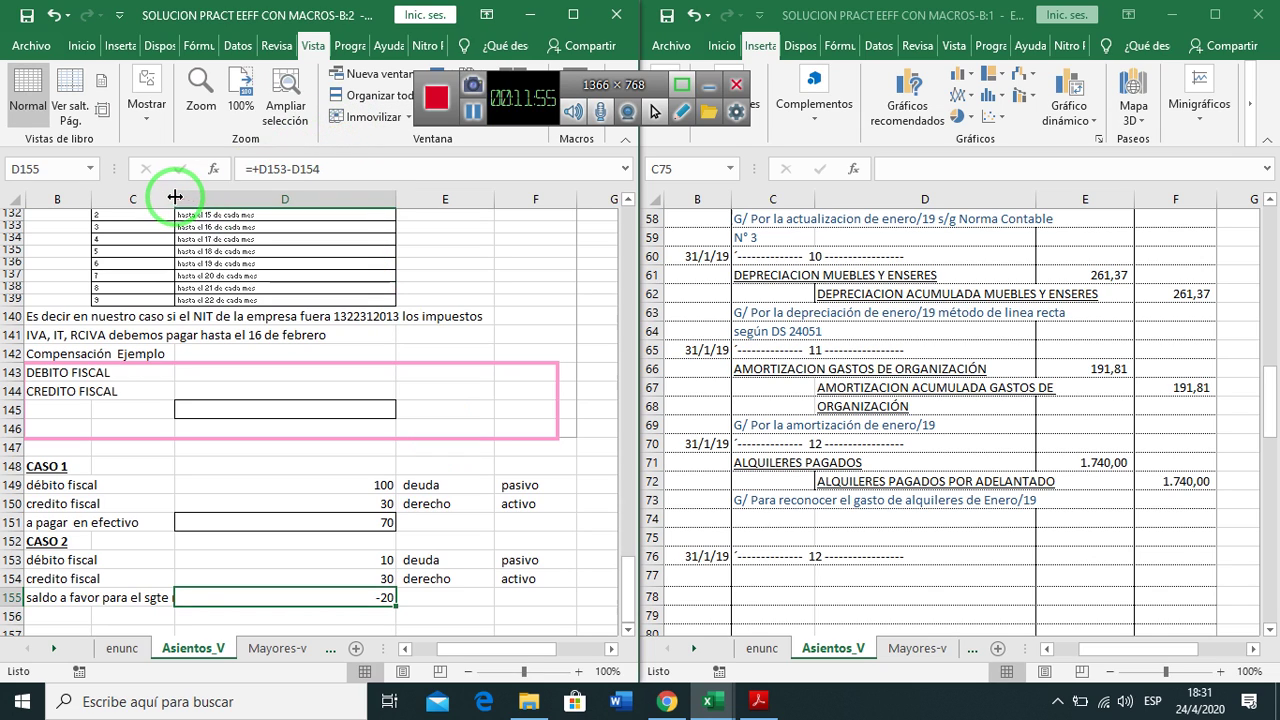
left_click_drag(175, 198, 203, 198)
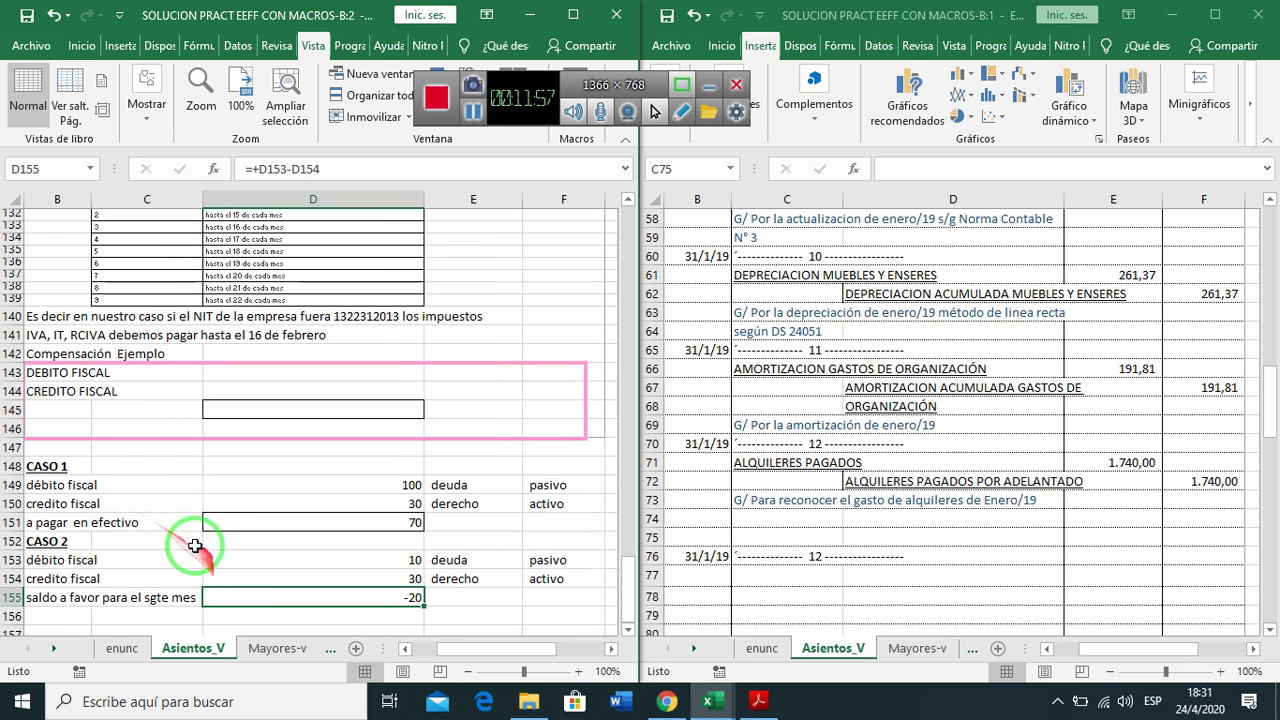
Reword B155 to "saldo a favor para compensar" and continue it with "el mes siguiente" in B156
left_click(57, 597)
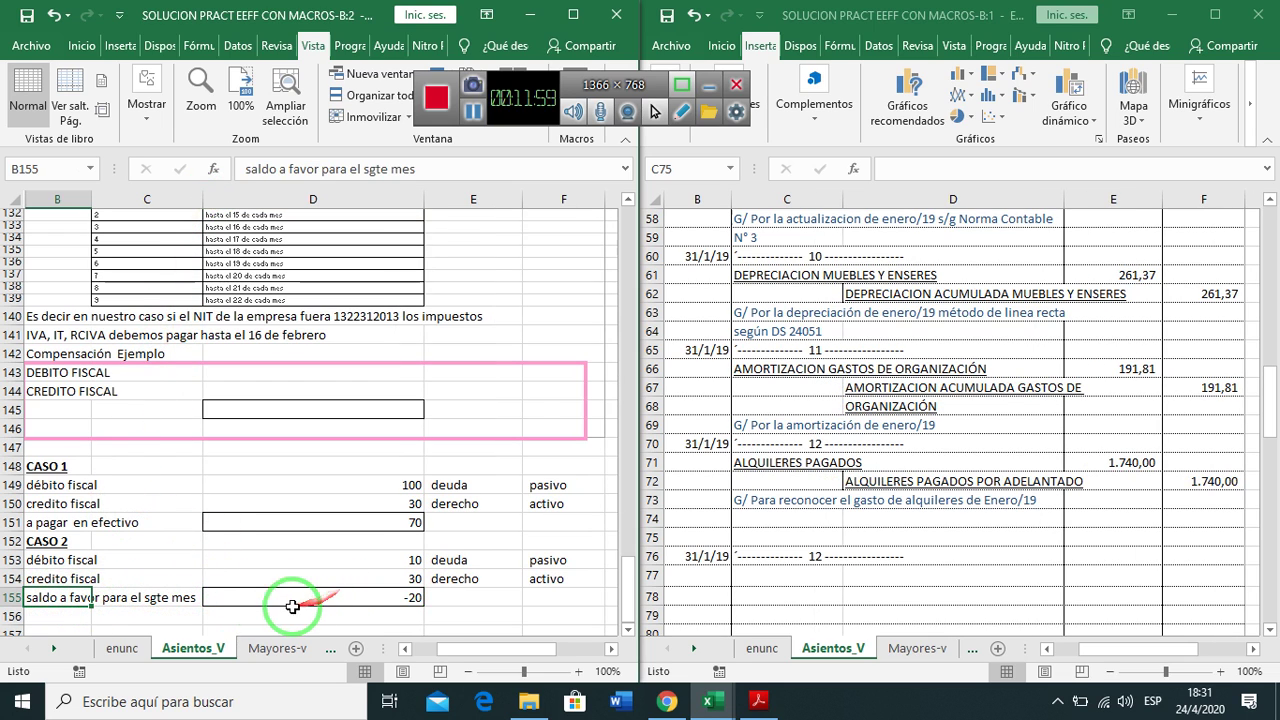
key("F2")
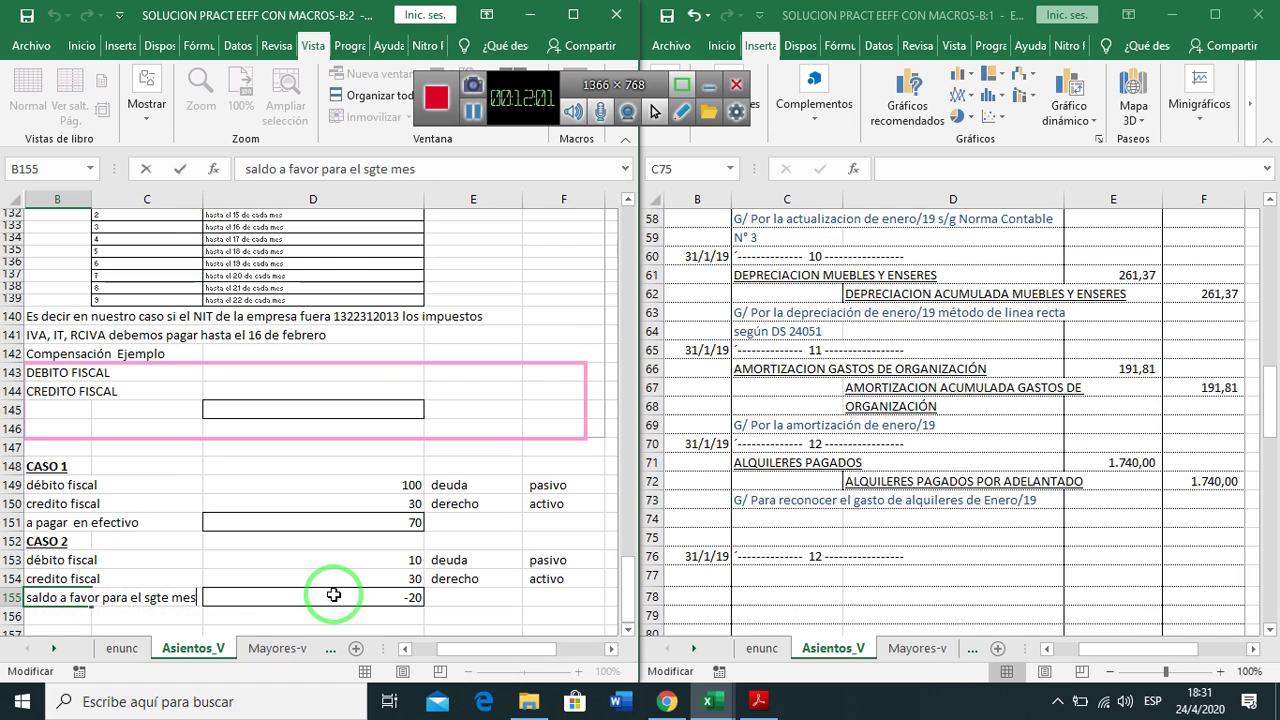
type("compensar")
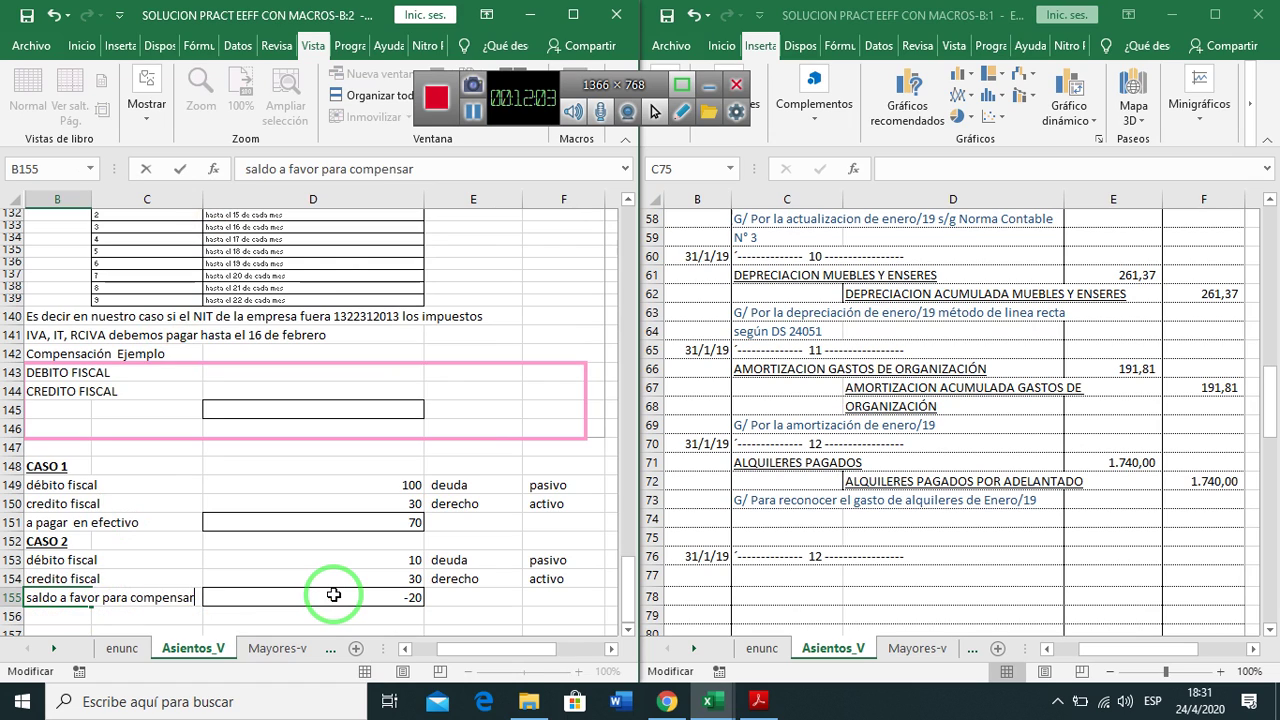
key("Return")
type("el mes")
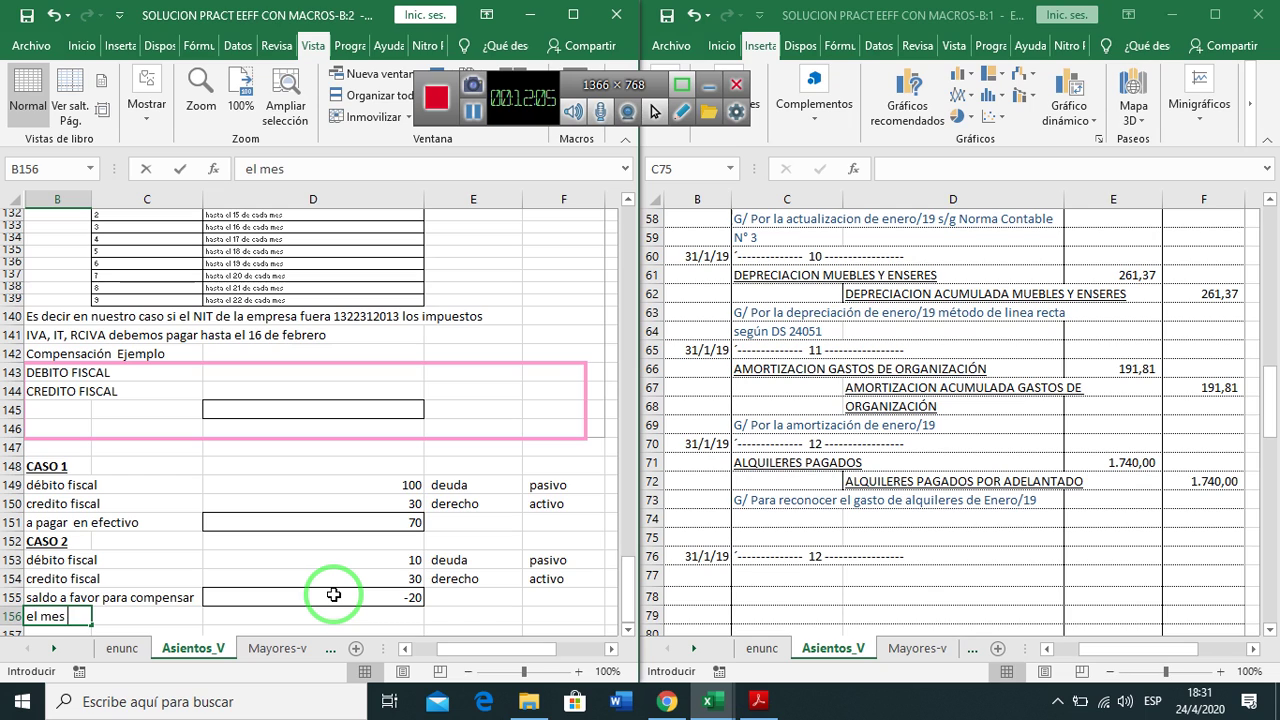
type(" siguiente")
key("Return")
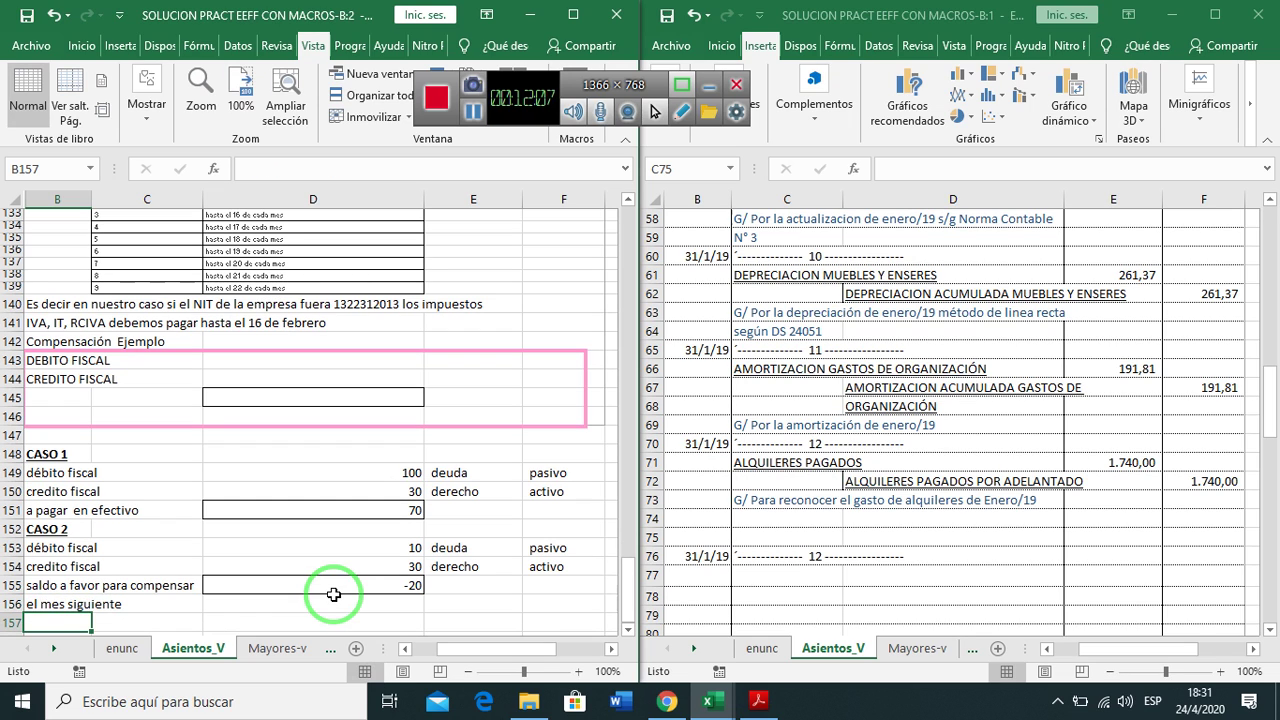
Insert three blank rows above the CASO 2 title, between the two example cases
left_click(316, 471)
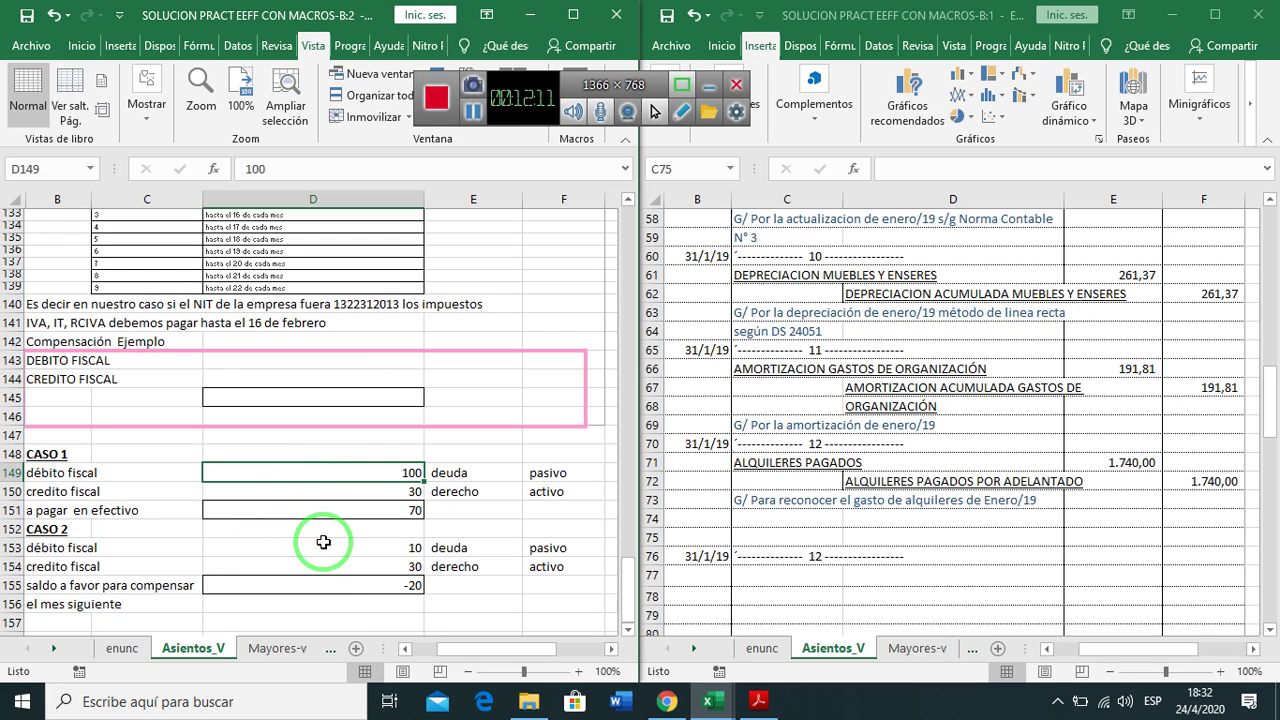
left_click(45, 547)
left_click(35, 529)
left_click_drag(10, 529, 12, 566)
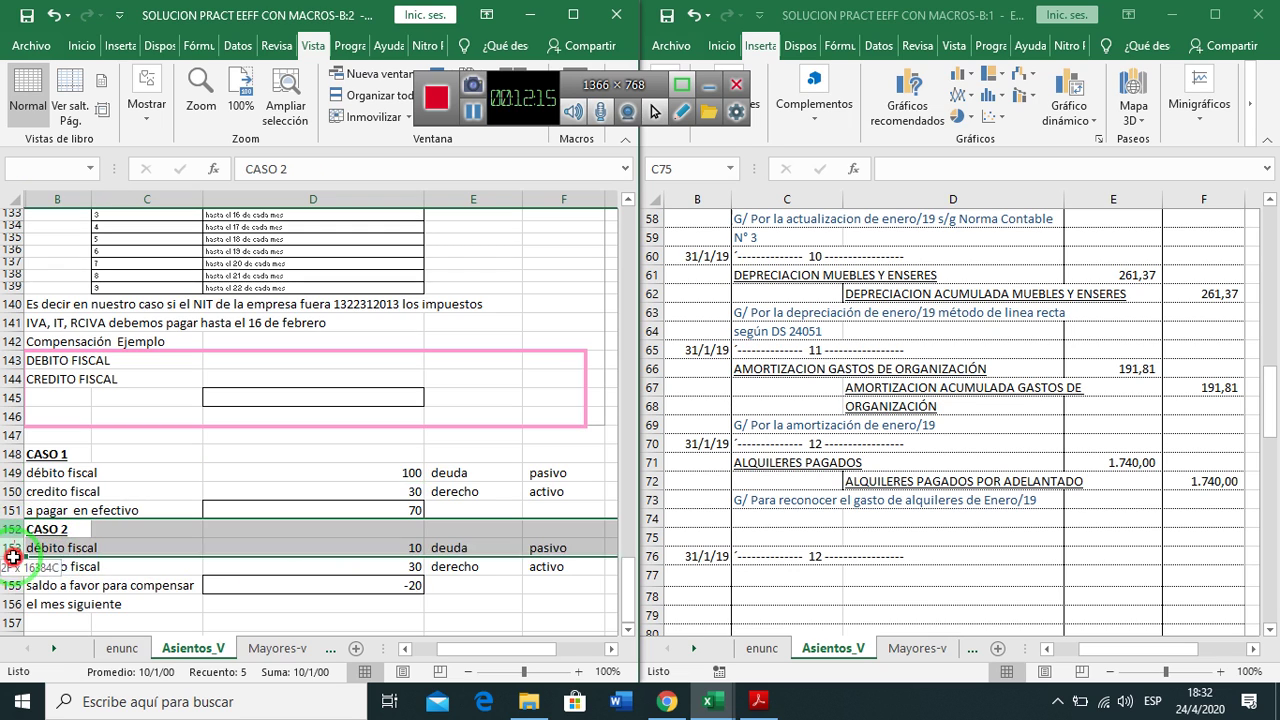
right_click(12, 566)
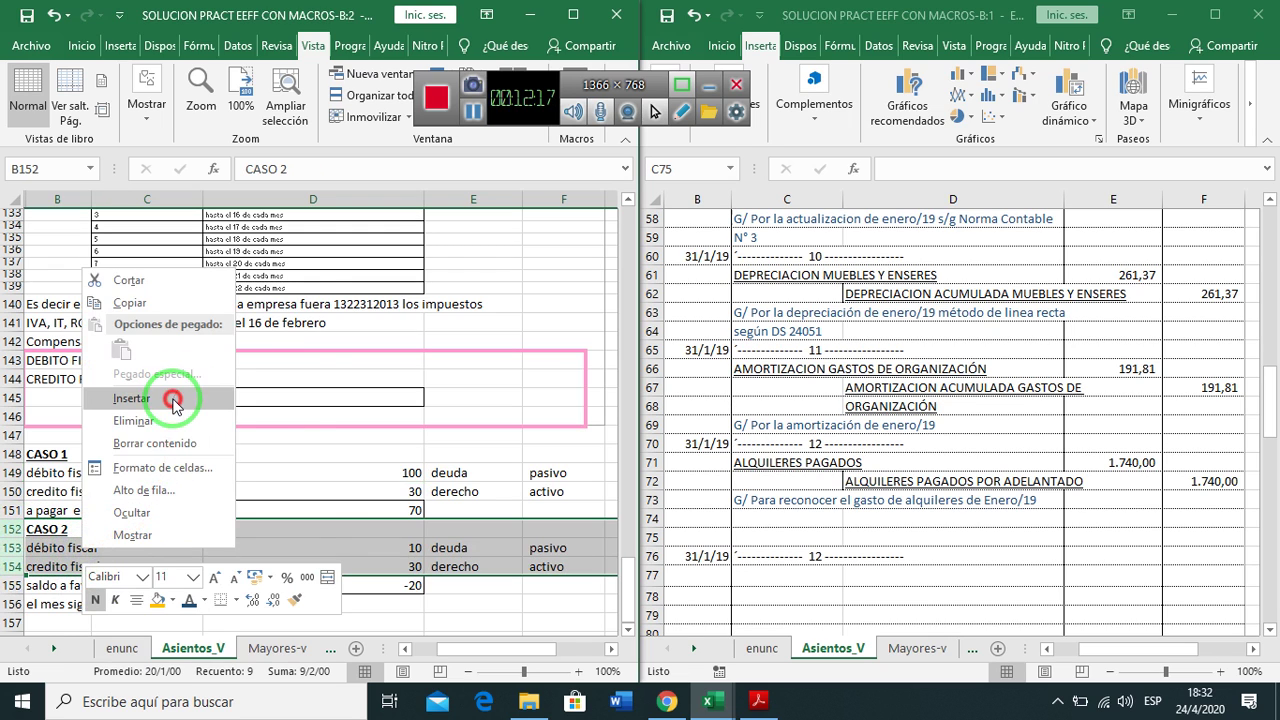
left_click(180, 396)
Enter the CASO 1 entry accounts: "DEBITO FISCAL" in C152 and an indented "CREDITO FISCAL" in C153
left_click(155, 547)
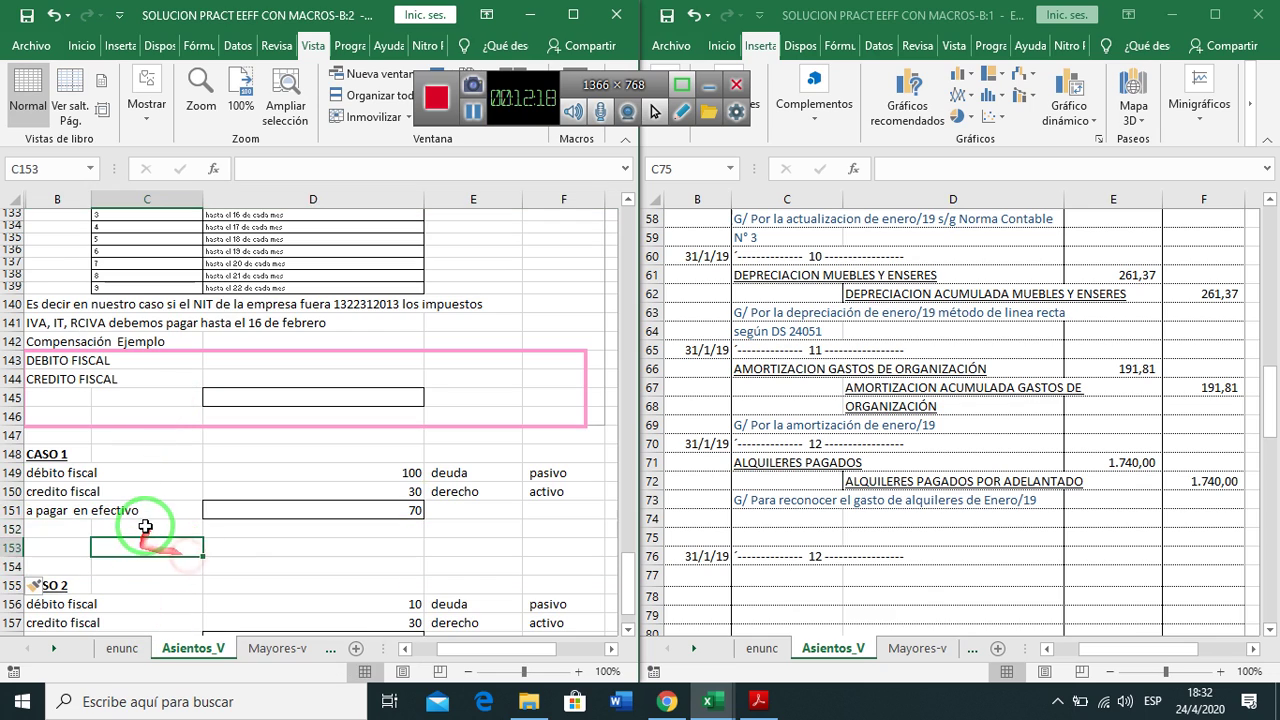
left_click(240, 527)
key("Left")
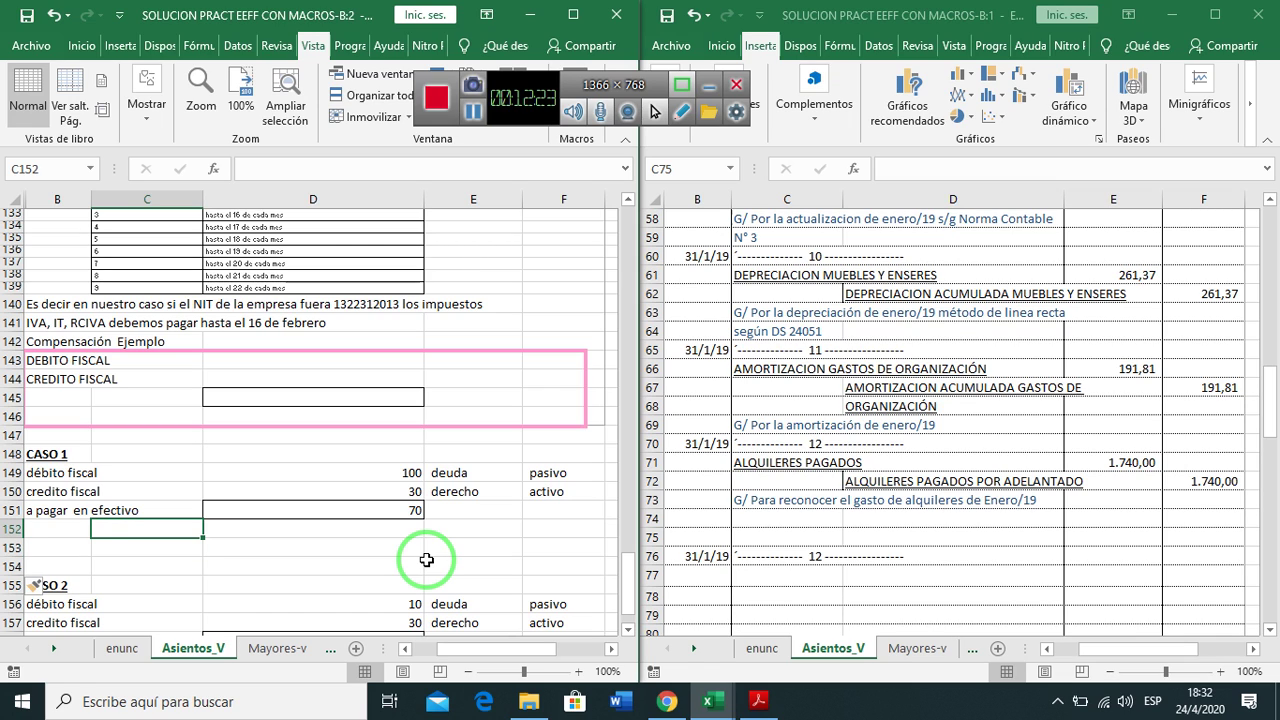
type("DEBITO FISCAL")
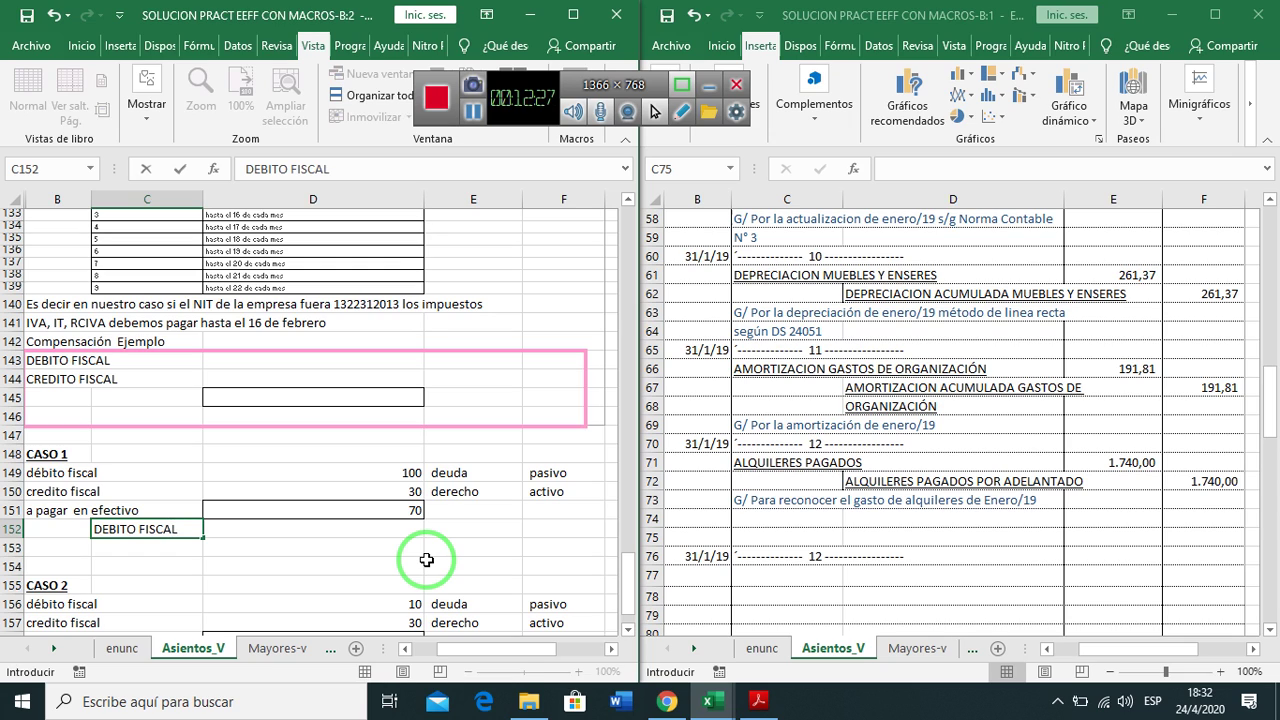
key("Return")
key("Right")
key("Left")
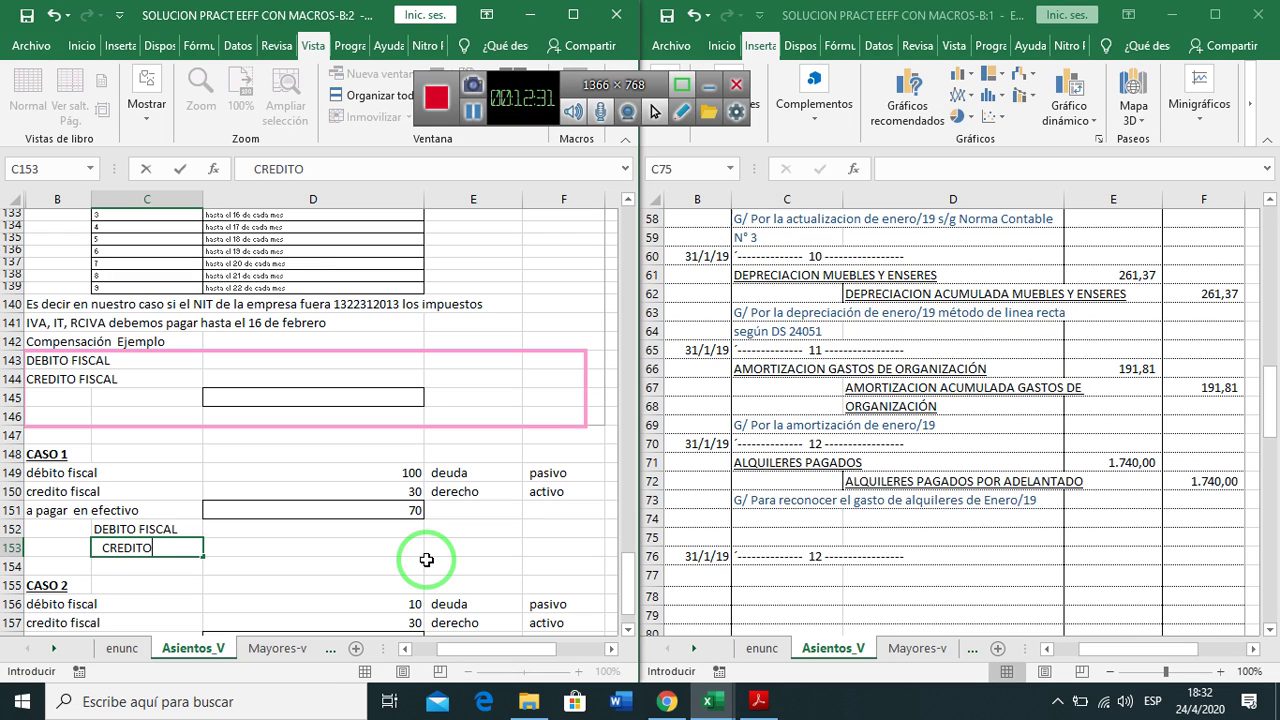
type("CREDITO FISCAL")
key("Return")
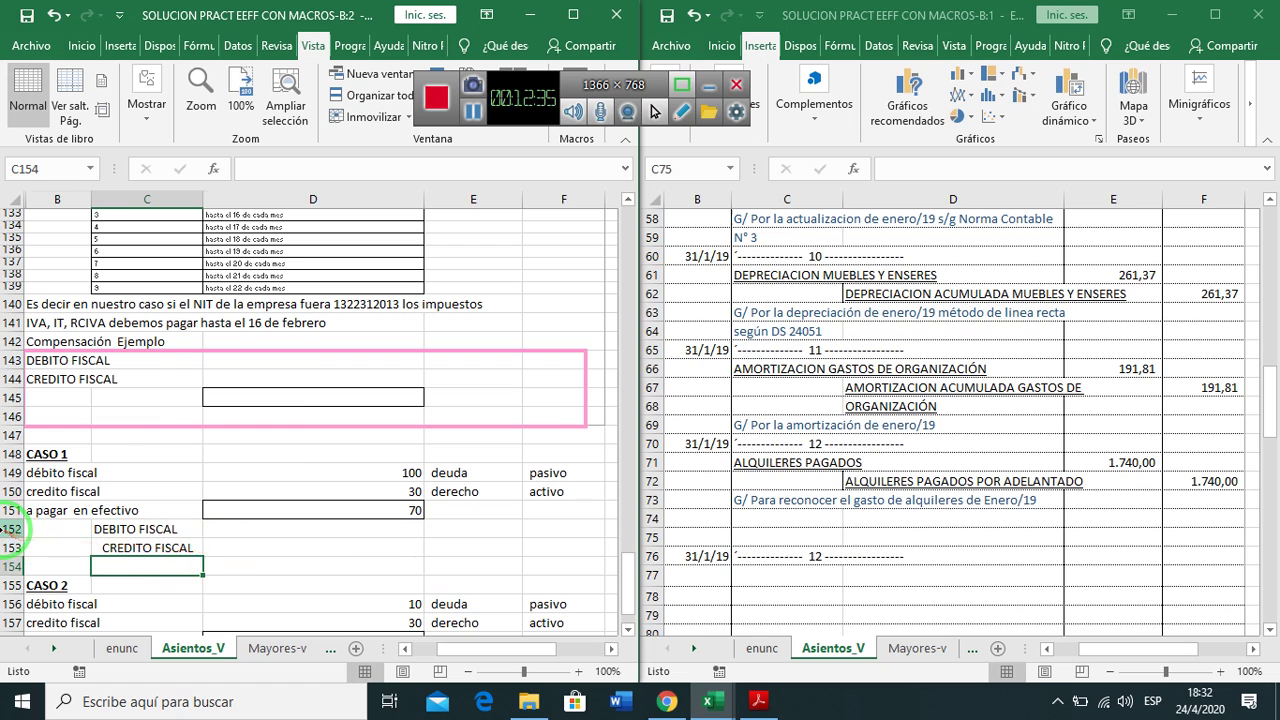
Insert a blank row between "a pagar en efectivo" and the DEBITO FISCAL entry line
right_click(12, 529)
left_click(54, 380)
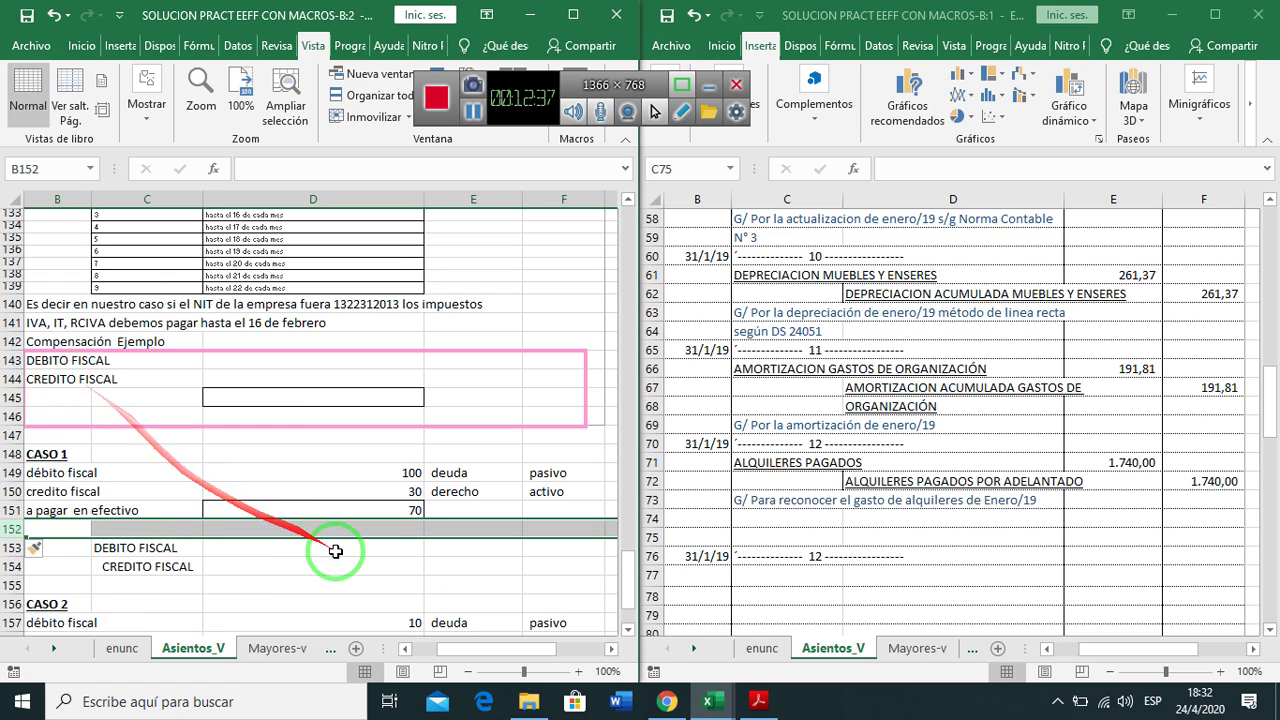
Enter the CASO 1 entry amounts: 30 in D153 for DEBITO FISCAL and 30 in E154 for CREDITO FISCAL
left_click(366, 548)
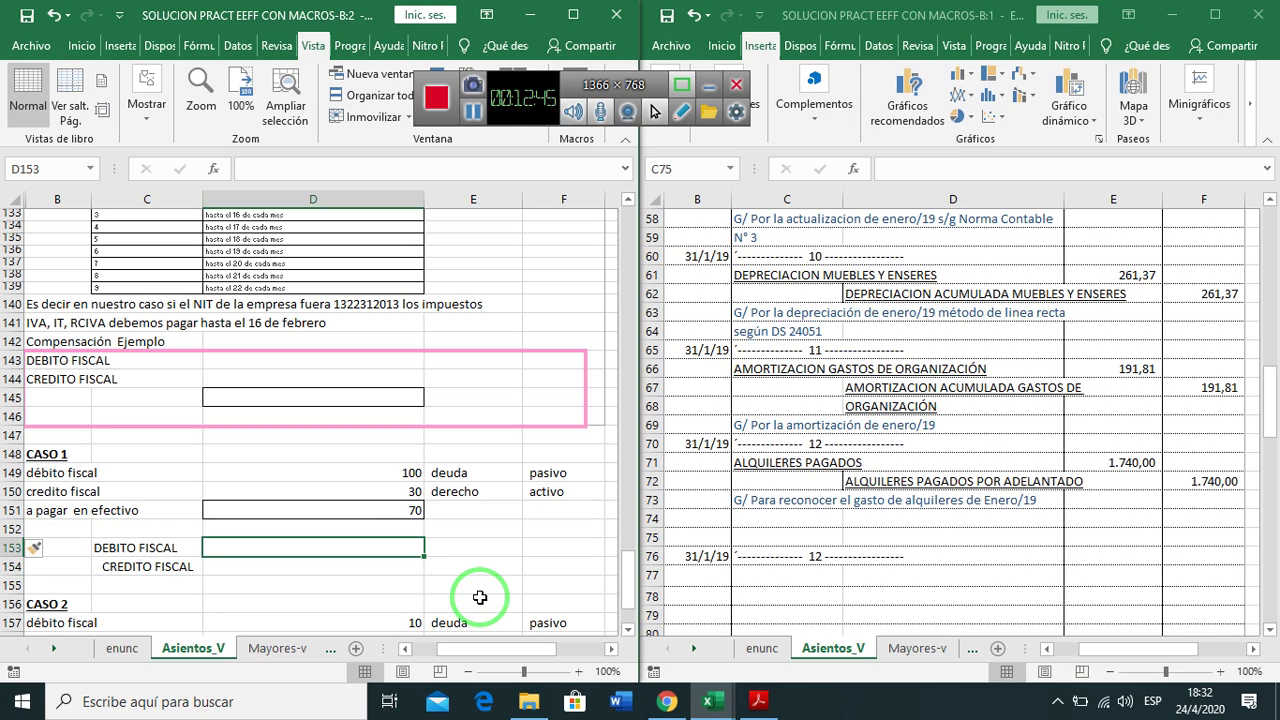
type("30")
key("Return")
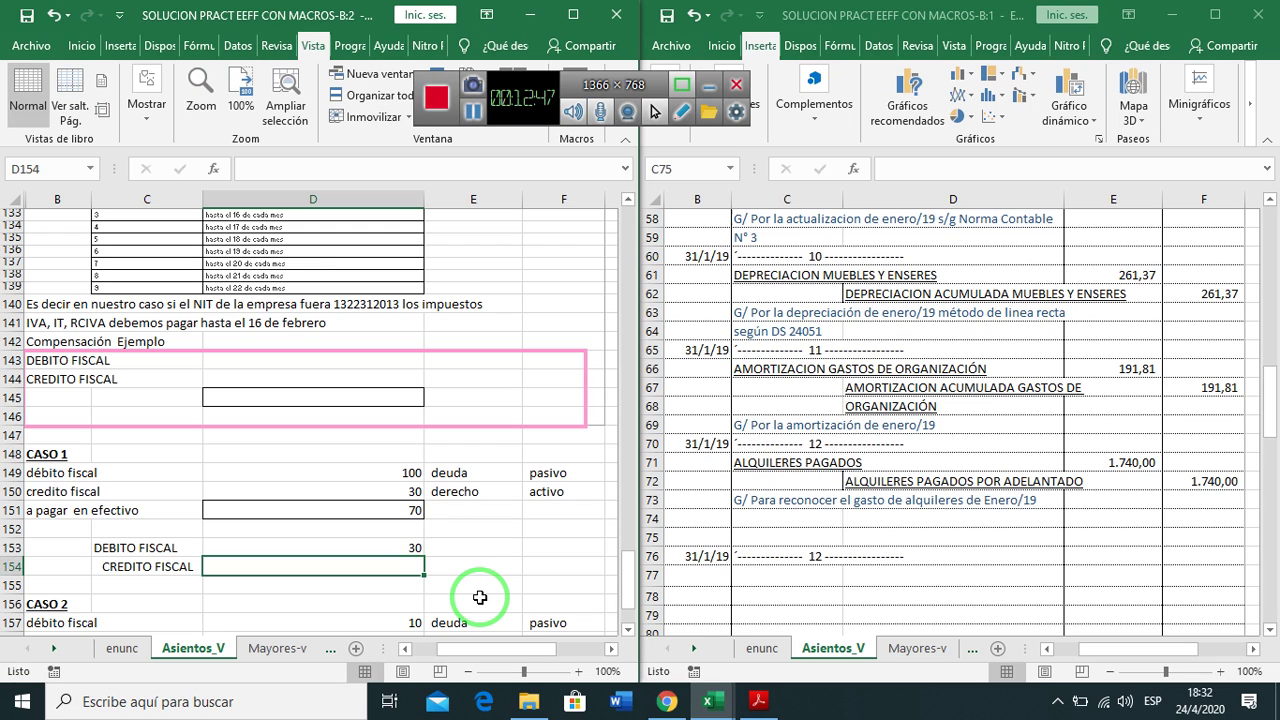
key("Right")
type("30")
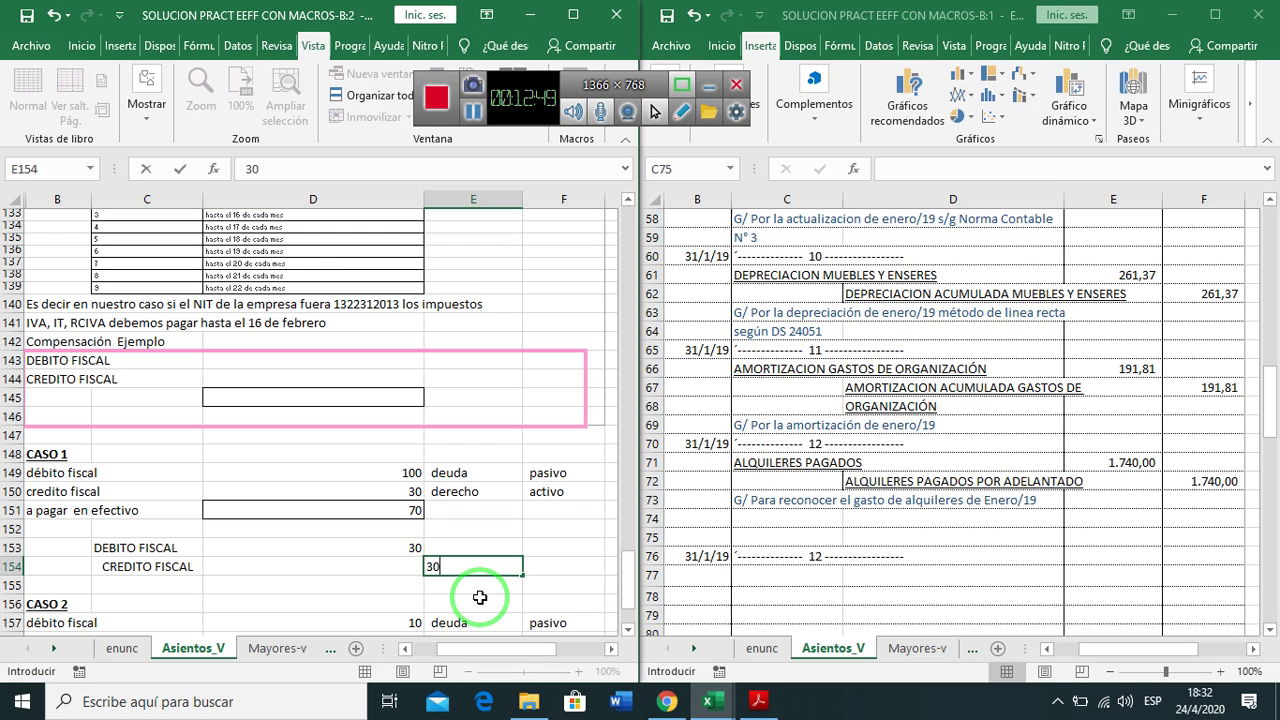
key("Return")
key("Up")
key("Up")
key("Left")
key("Down")
key("Right")
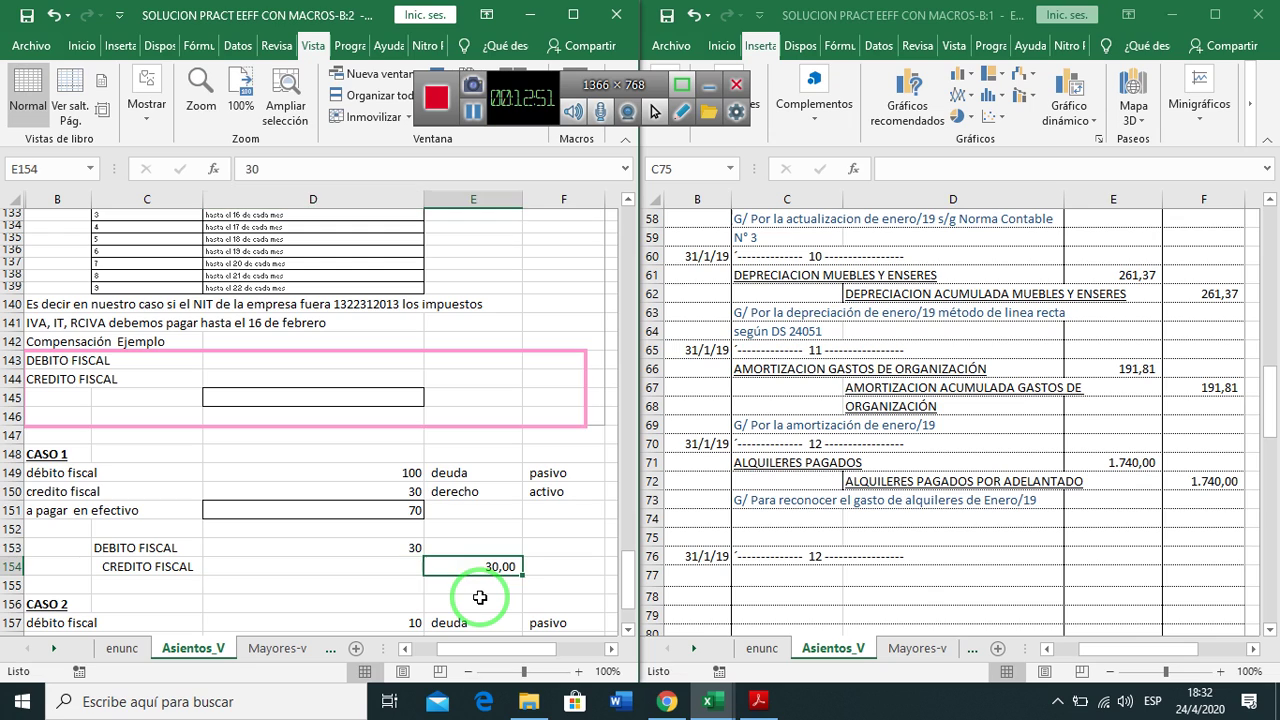
key("Up")
key("Left")
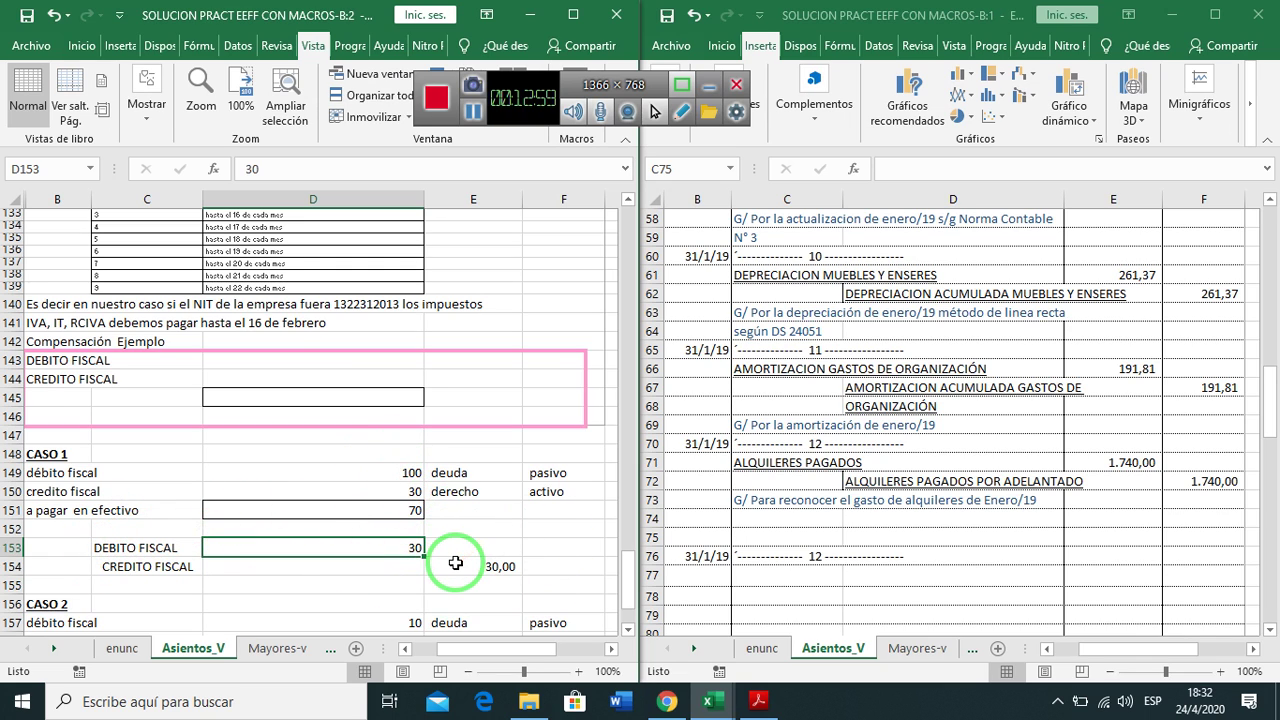
Copy the CASO 1 journal entry C153:E154 to C162, below the CASO 2 example
scroll(460, 560, "down", 3)
left_click_drag(114, 424, 455, 444)
key("ctrl+c")
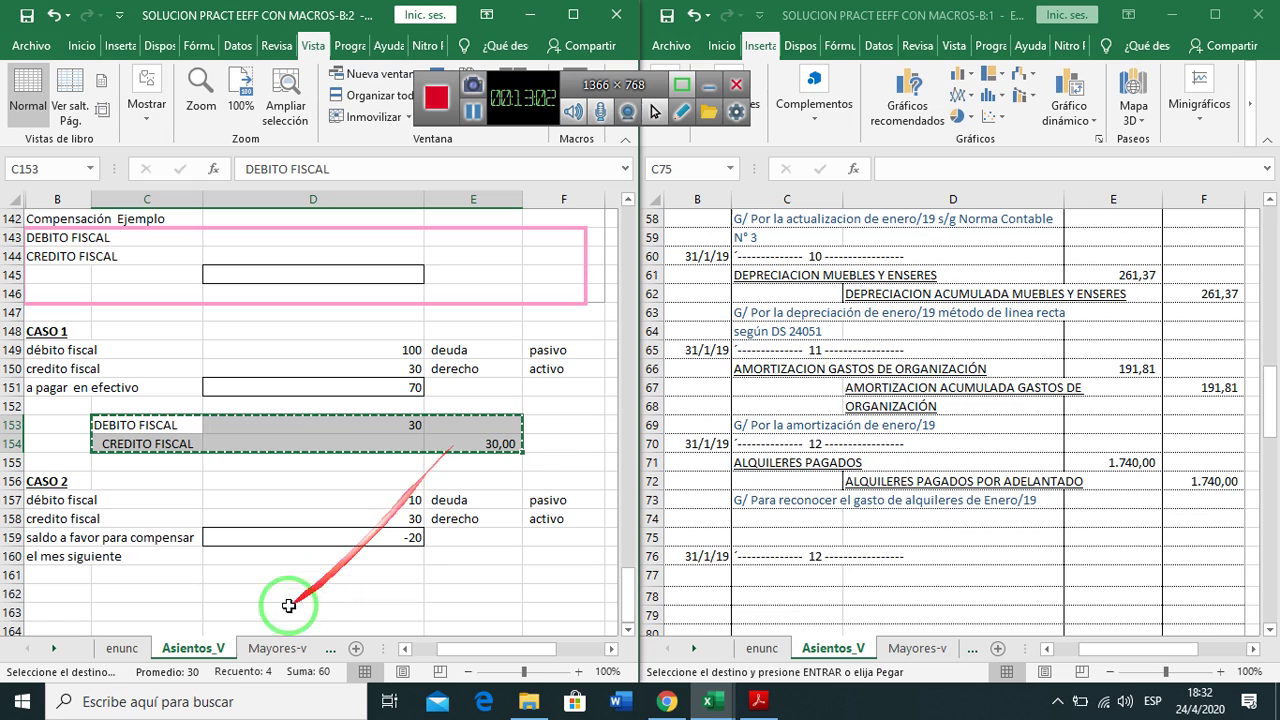
left_click(149, 590)
key("ctrl+v")
Set the CASO 2 DEBITO FISCAL amount in D162 to 10 and link the CREDITO FISCAL amount in E163 with =+D162
left_click(289, 594)
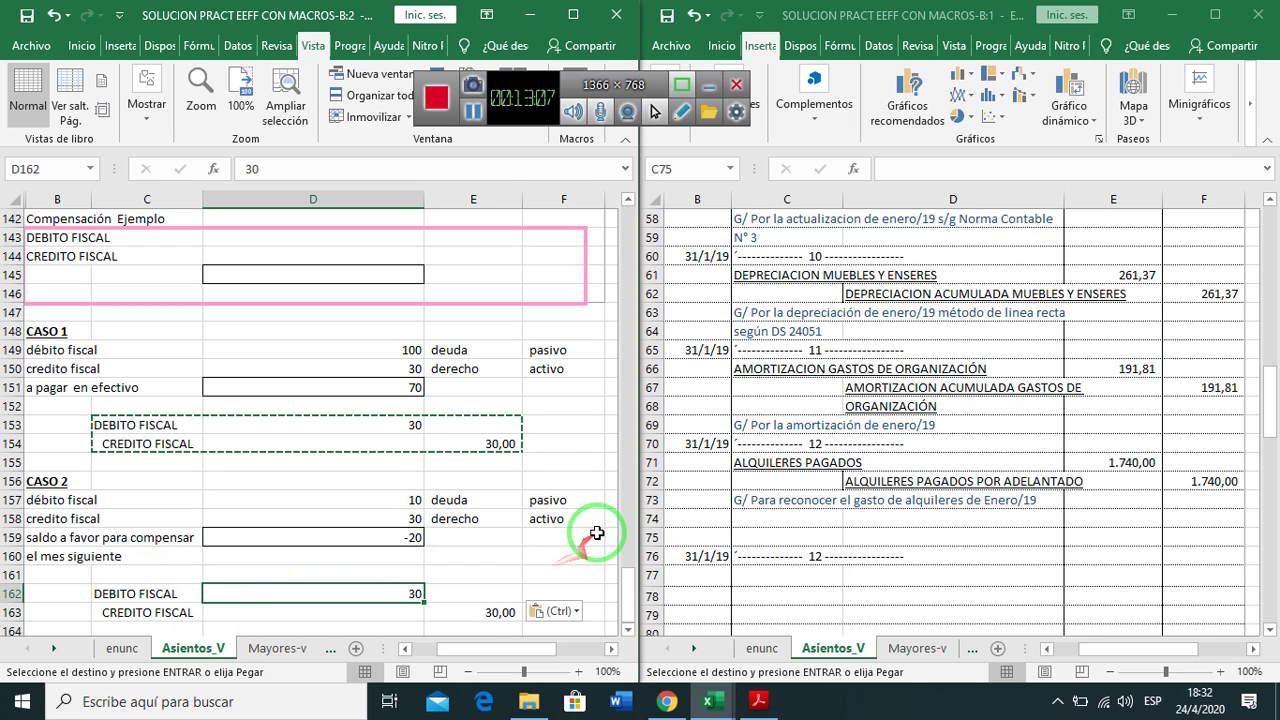
type("1")
key("Return")
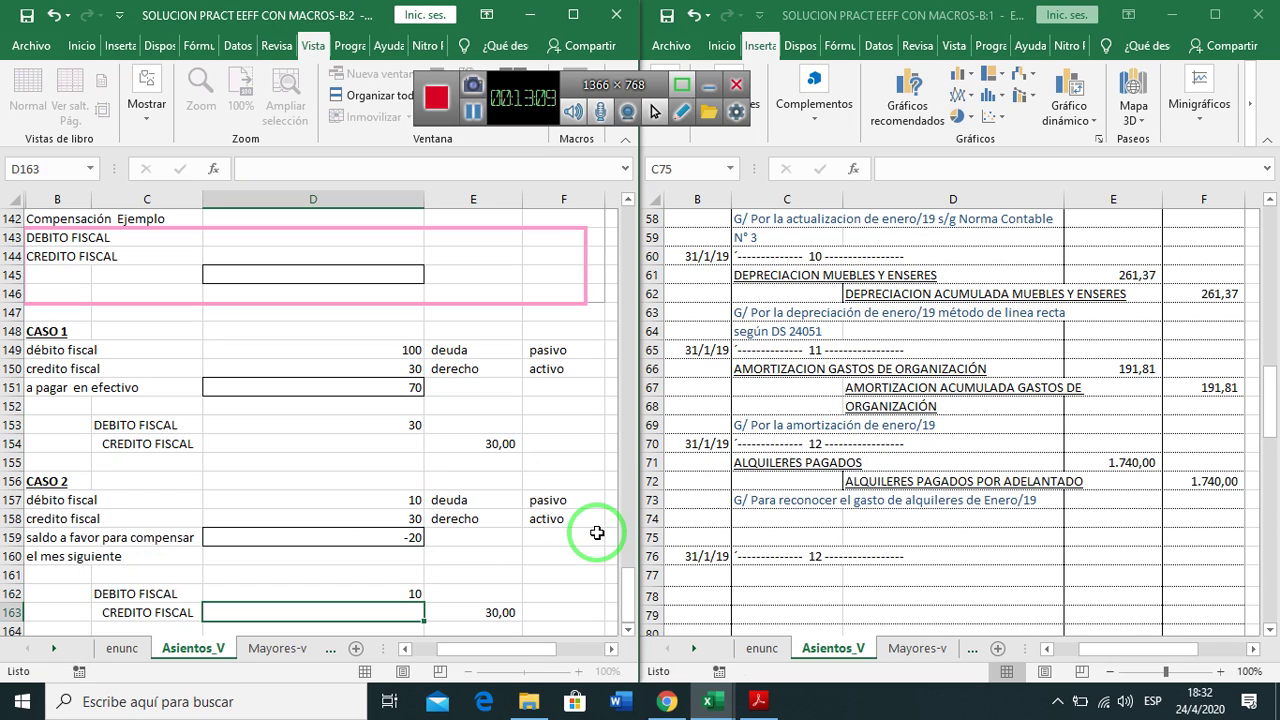
key("Right")
type("=")
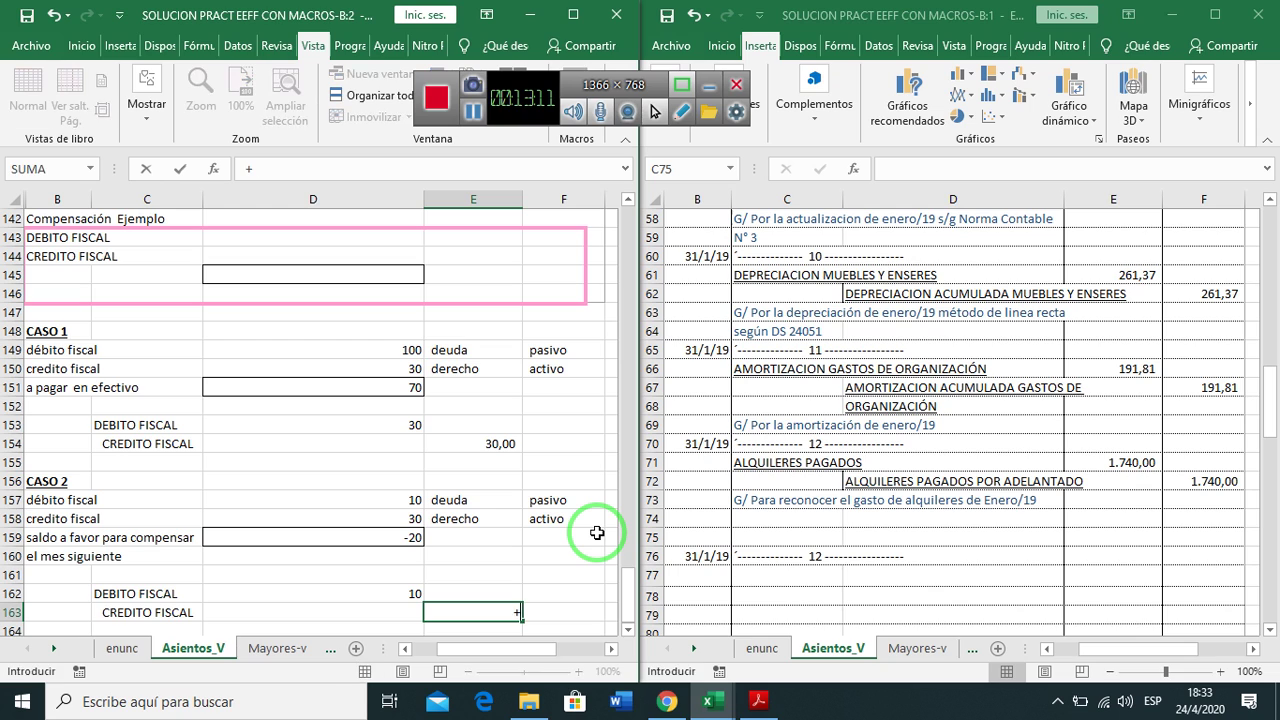
key("Up")
key("Left")
key("Return")
key("Up")
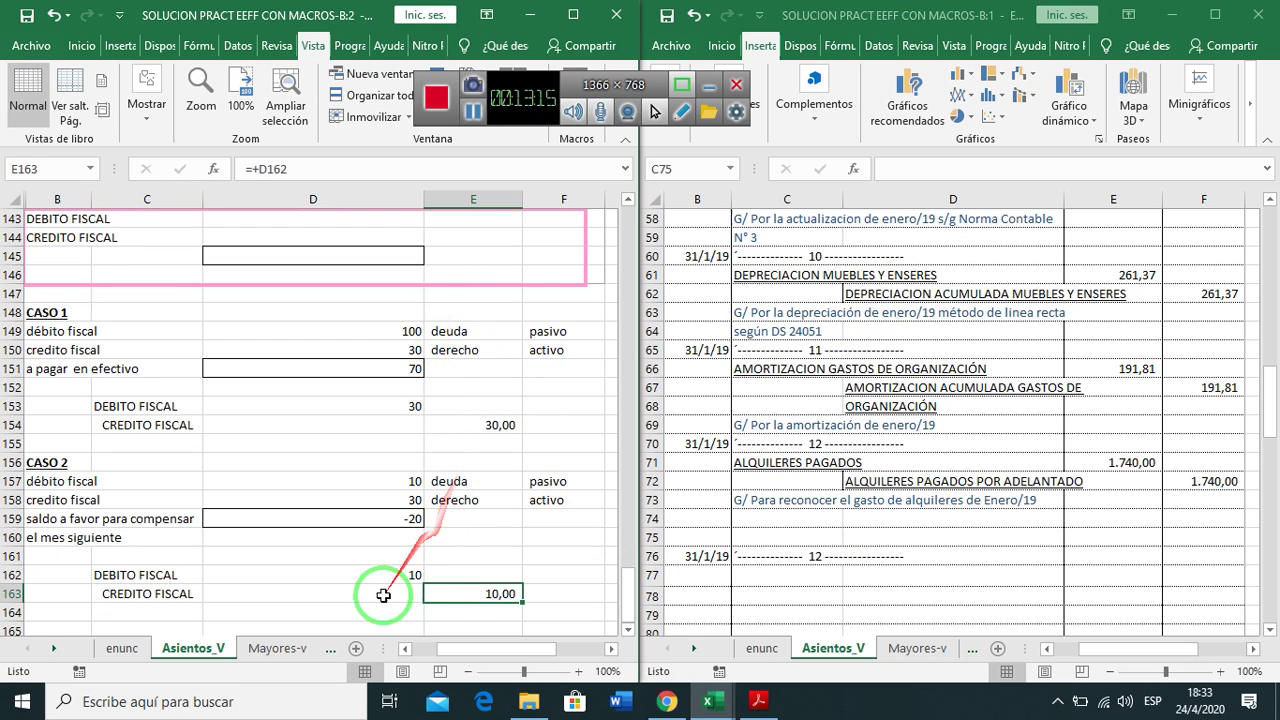
Compare the CASO 1 amounts and journal entry with the DEBITO FISCAL and CREDITO FISCAL ledger accounts
left_click(613, 649)
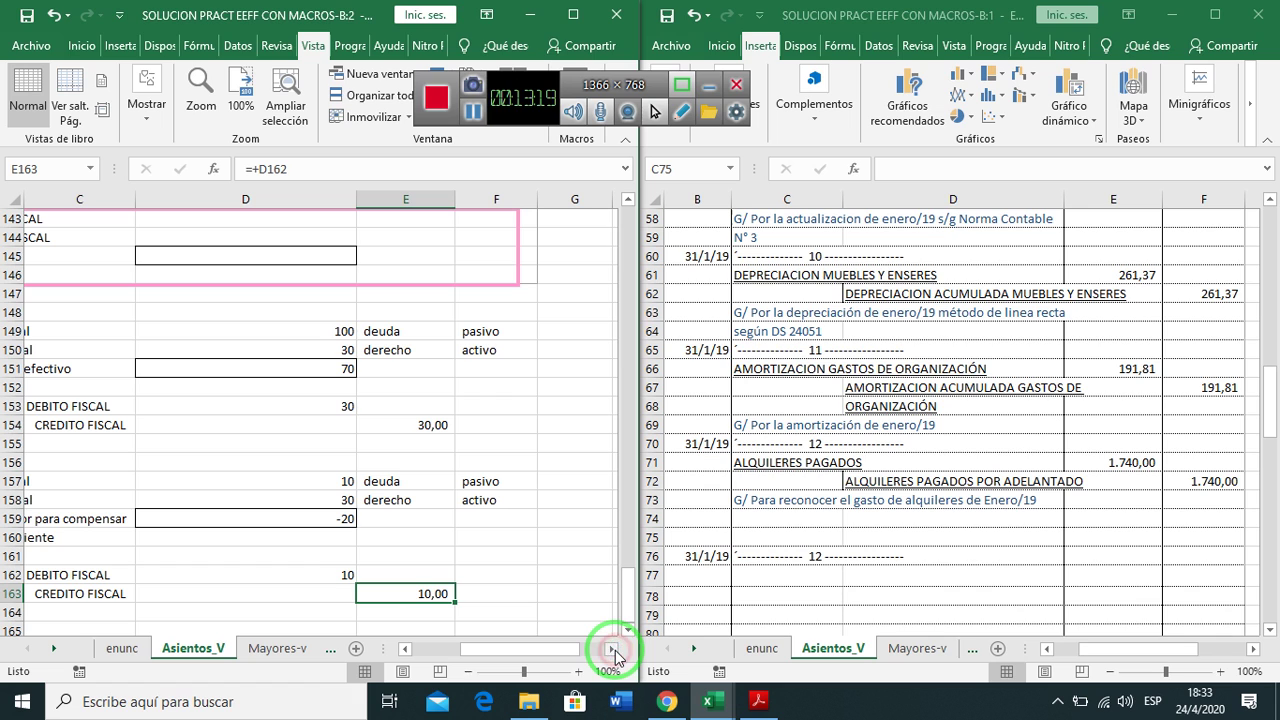
left_click(473, 120)
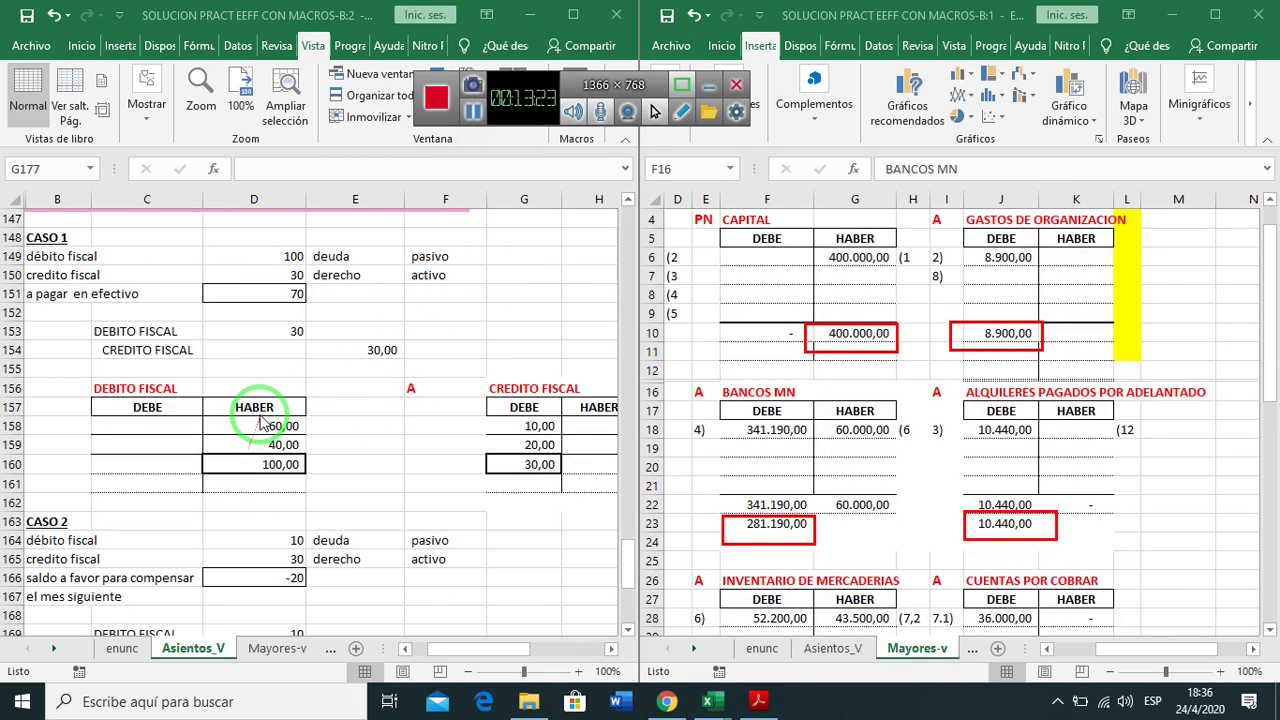
mouse_move(262, 425)
left_mouse_down()
mouse_move(443, 257)
mouse_move(251, 243)
mouse_move(323, 322)
left_mouse_up()
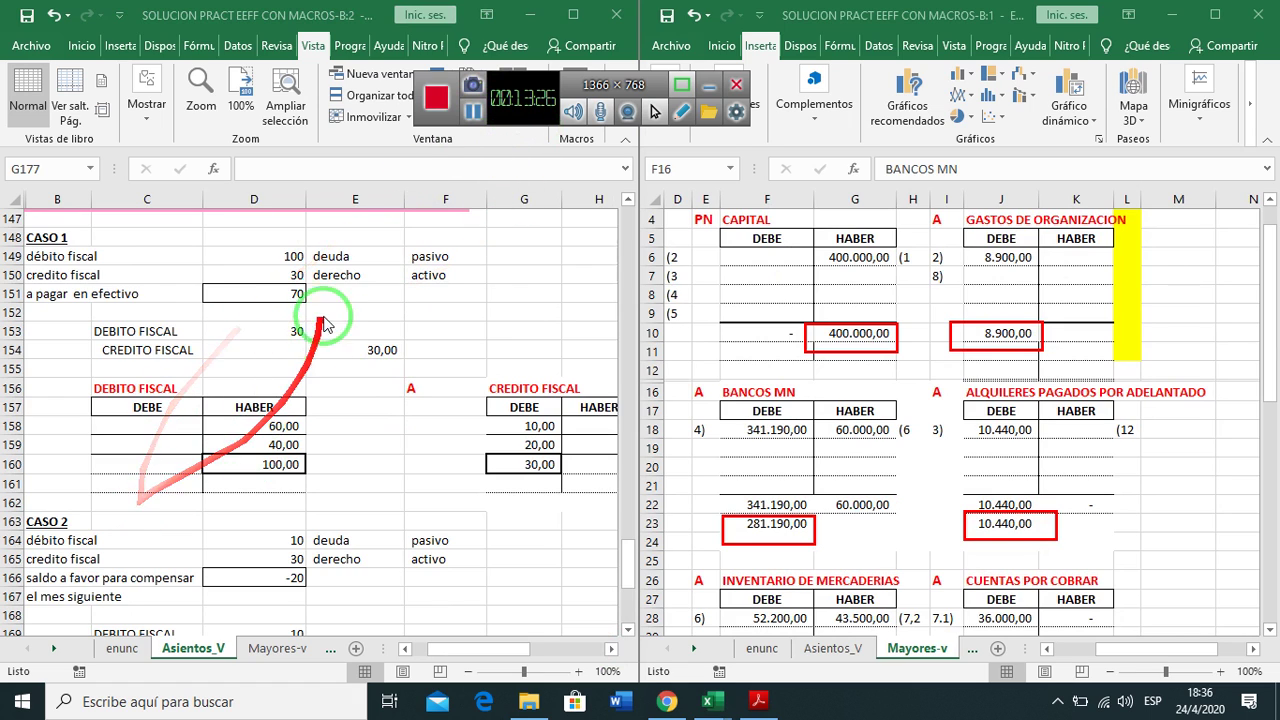
left_click(272, 259)
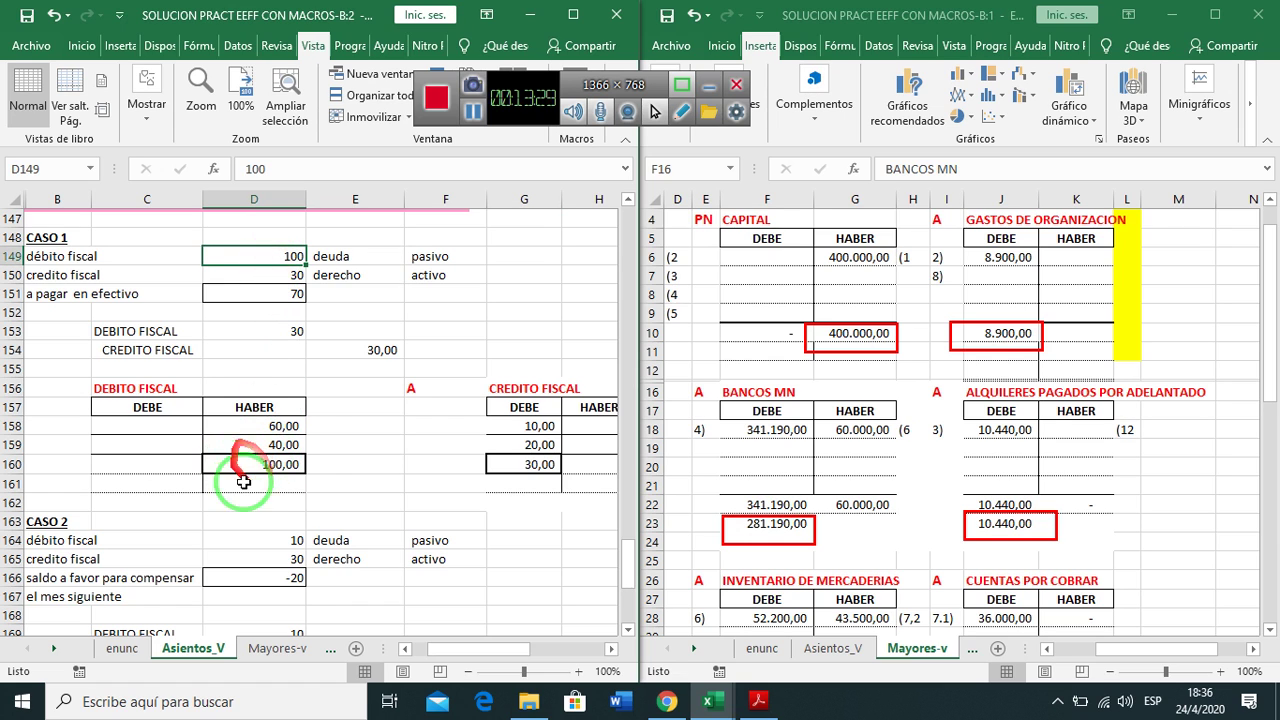
mouse_move(242, 468)
left_mouse_down()
mouse_move(220, 466)
mouse_move(203, 253)
mouse_move(611, 442)
mouse_move(517, 458)
left_mouse_up()
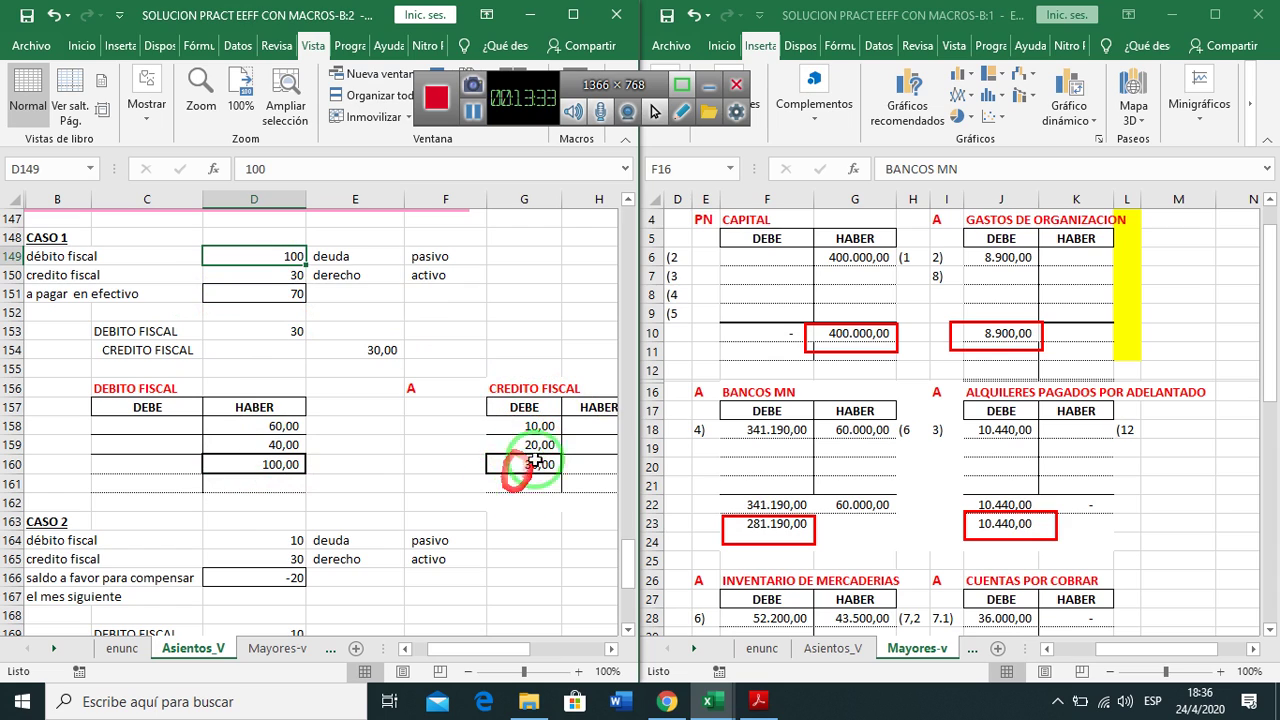
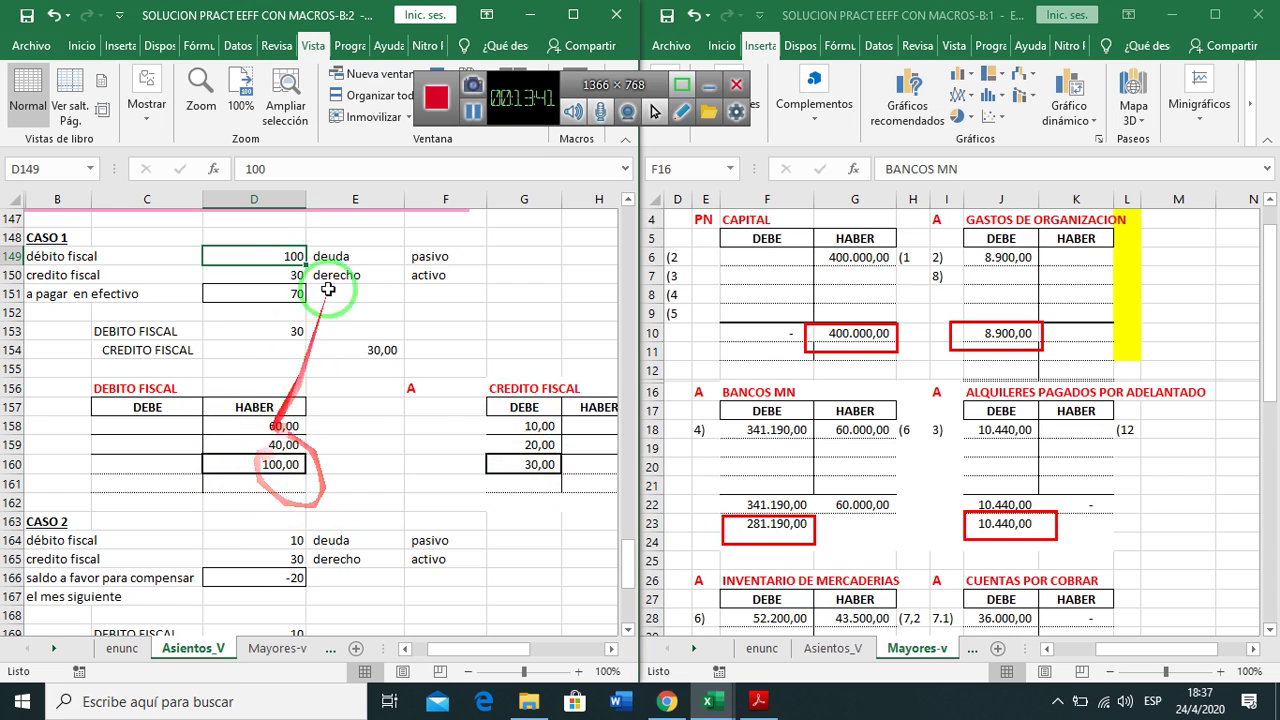
left_click(175, 331)
left_click(271, 331)
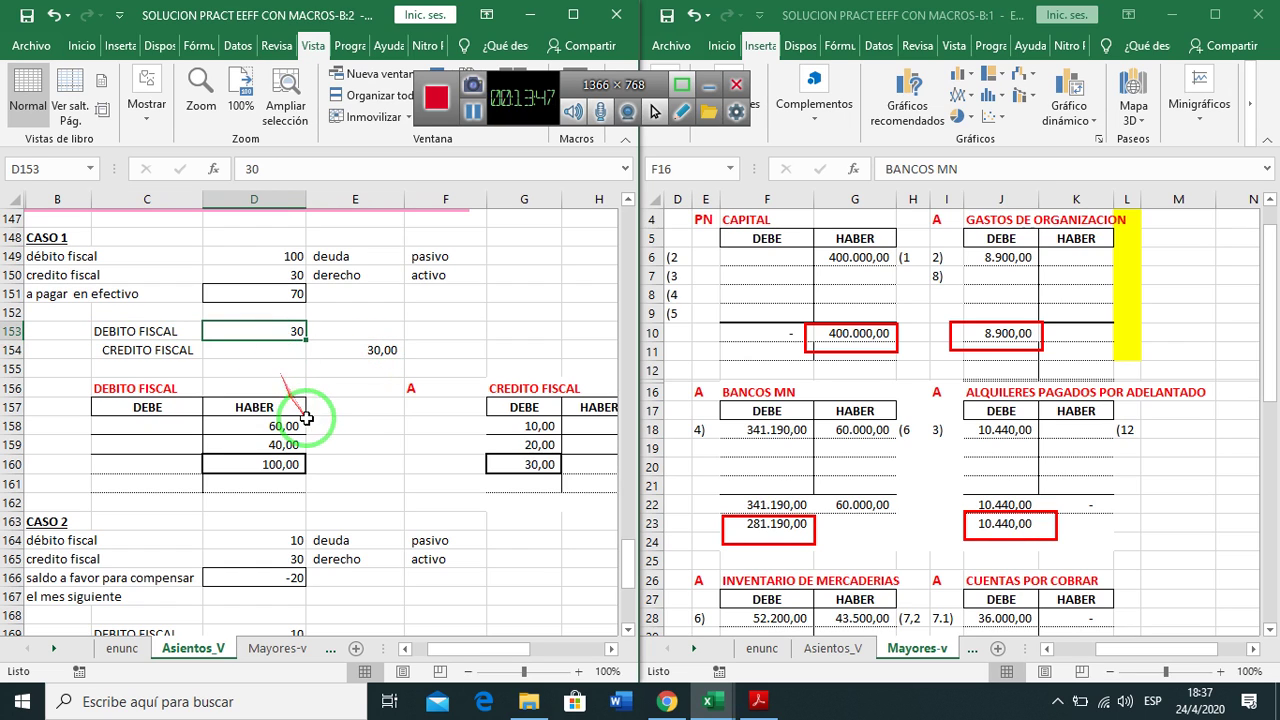
Date the CASO 1 journal entry 31/ENE in B153
left_click(57, 331)
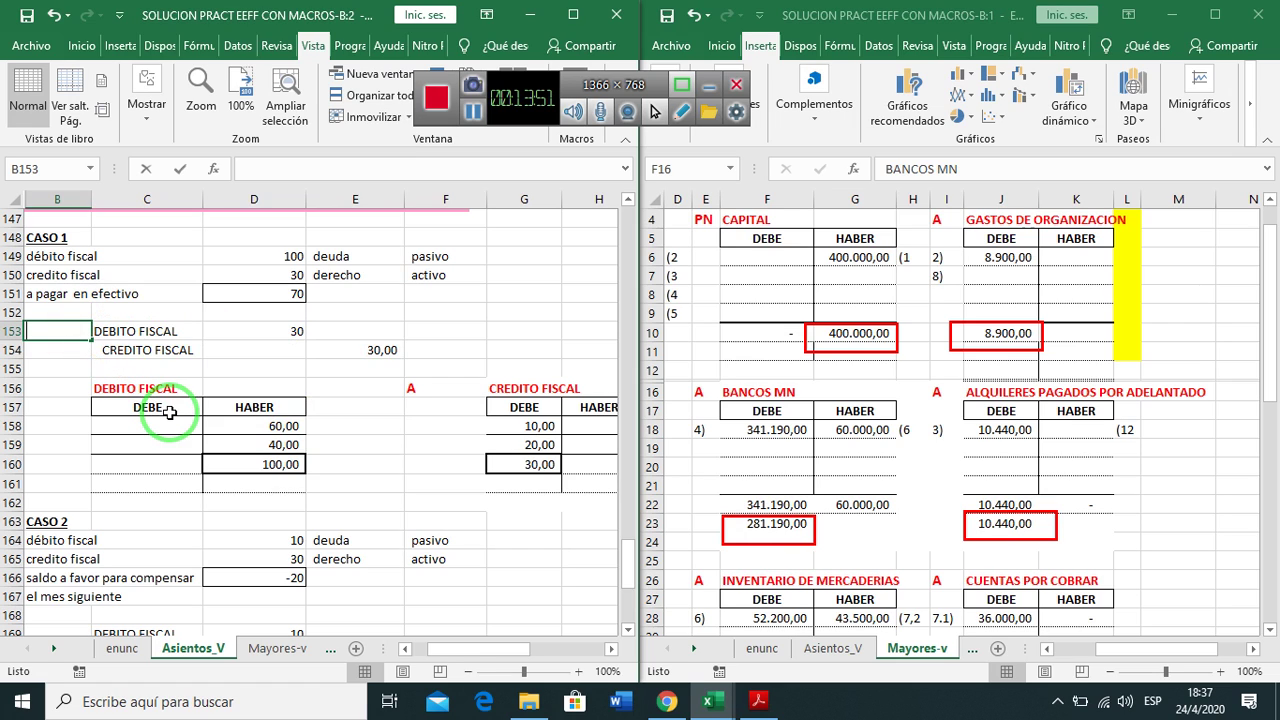
type("31/ENE")
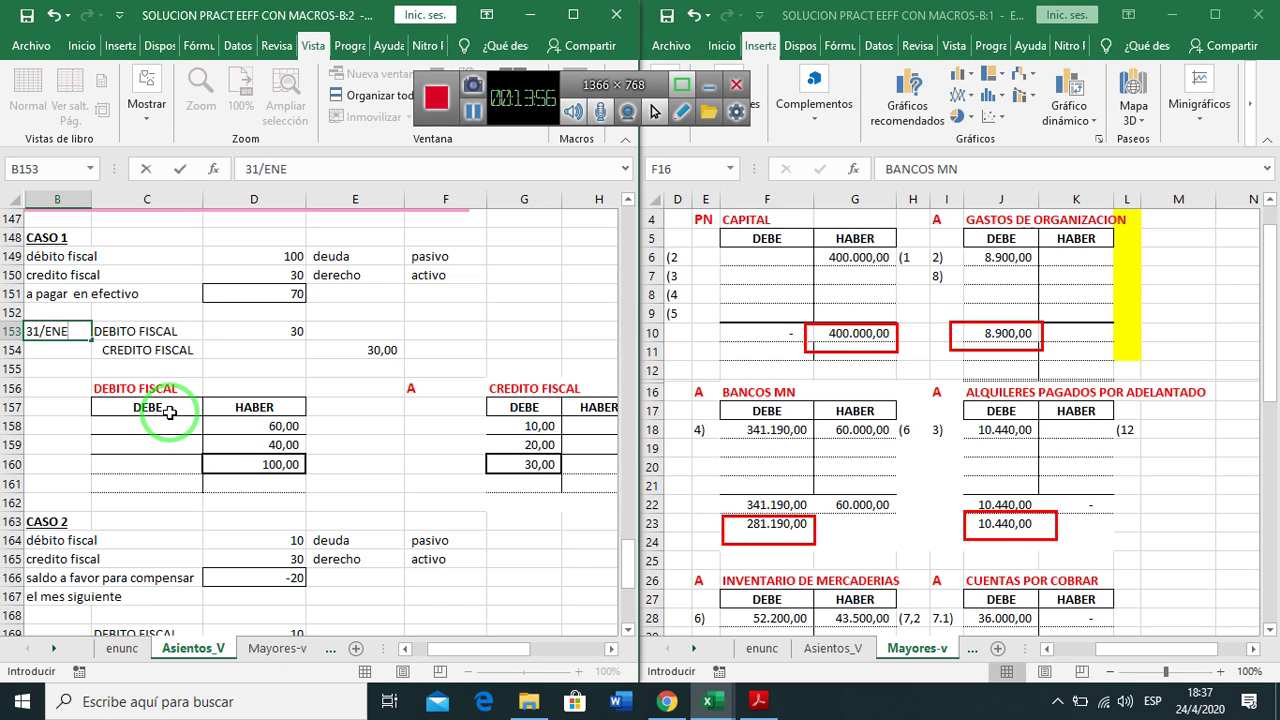
key("Return")
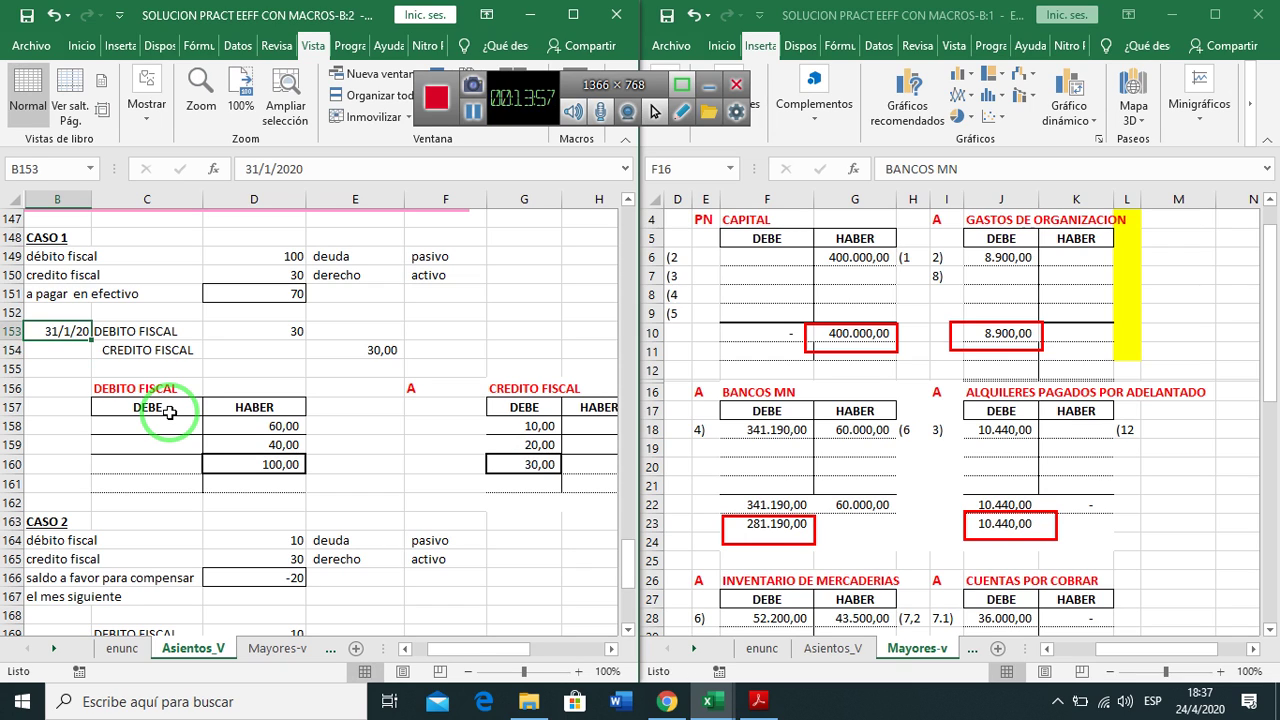
key("Right")
key("Left")
key("Right")
key("Left")
Label the CASO 1 journal entry "FIN DE MES" in B153
type("FI")
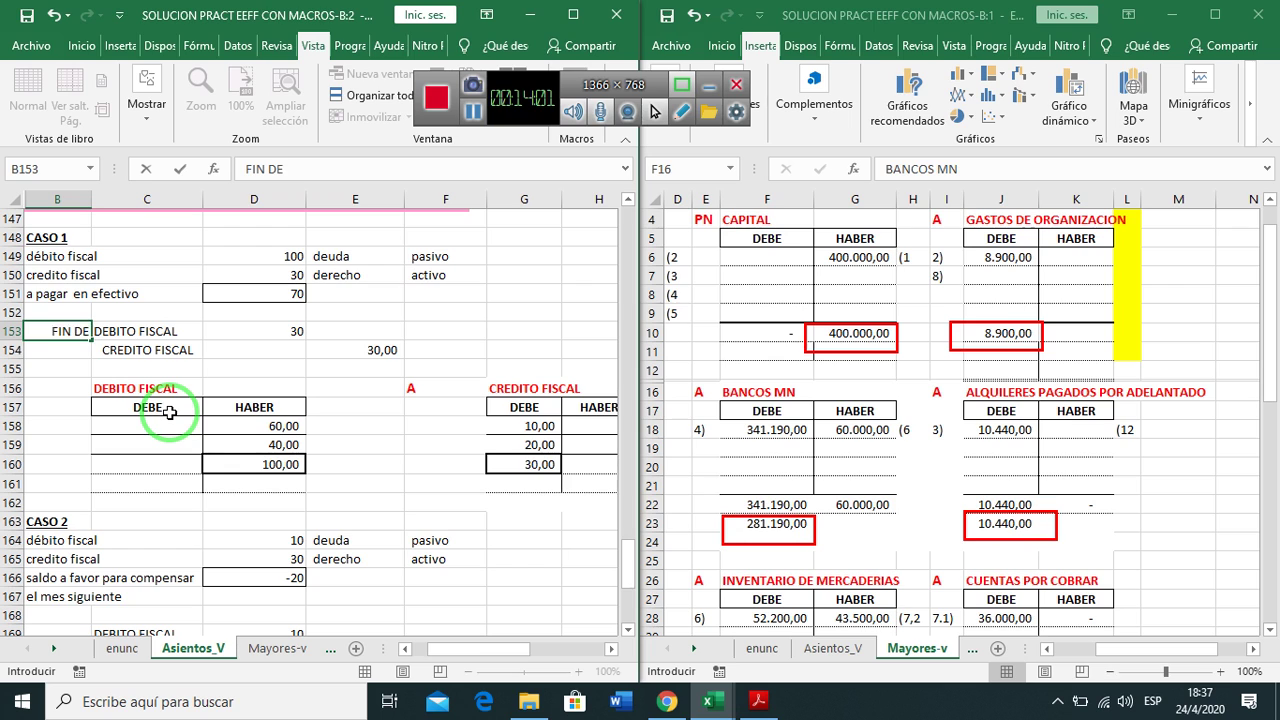
type("N DE MES")
key("Return")
Copy the number format of the CREDITO FISCAL amount in E154 to the DEBITO FISCAL amount in D153
key("Up")
key("Right")
key("Right")
key("Right")
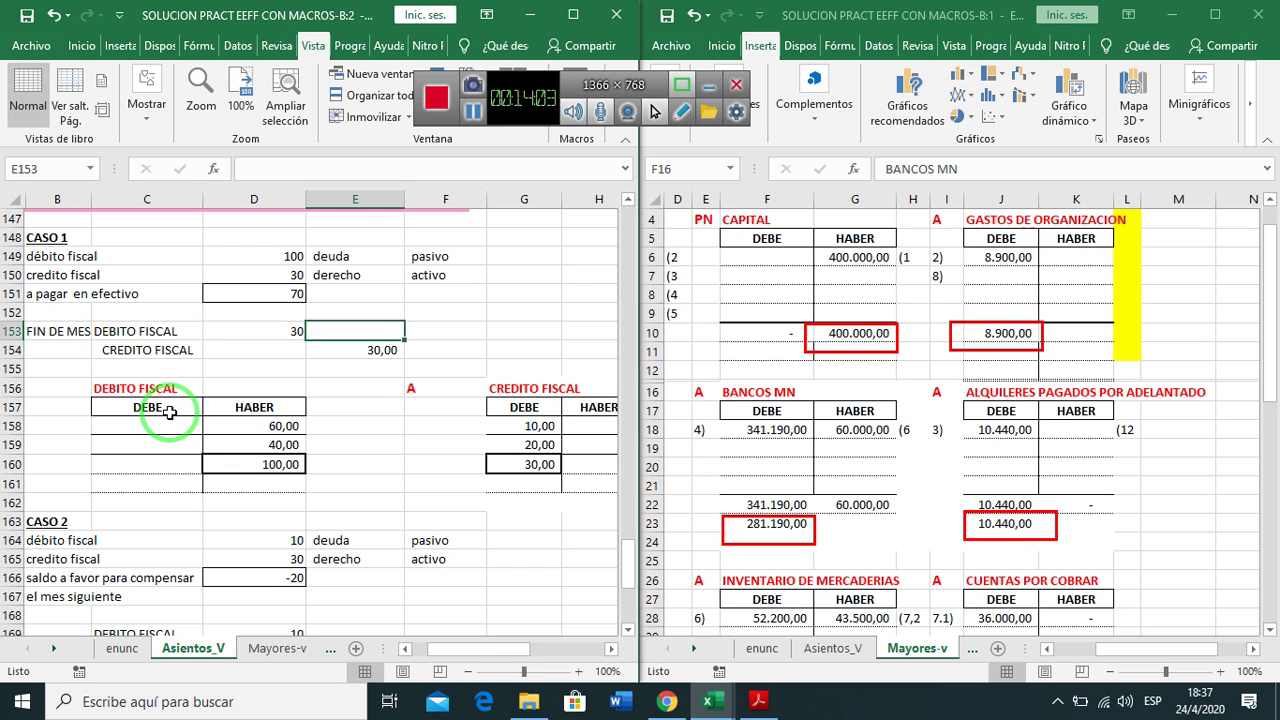
right_click(362, 355)
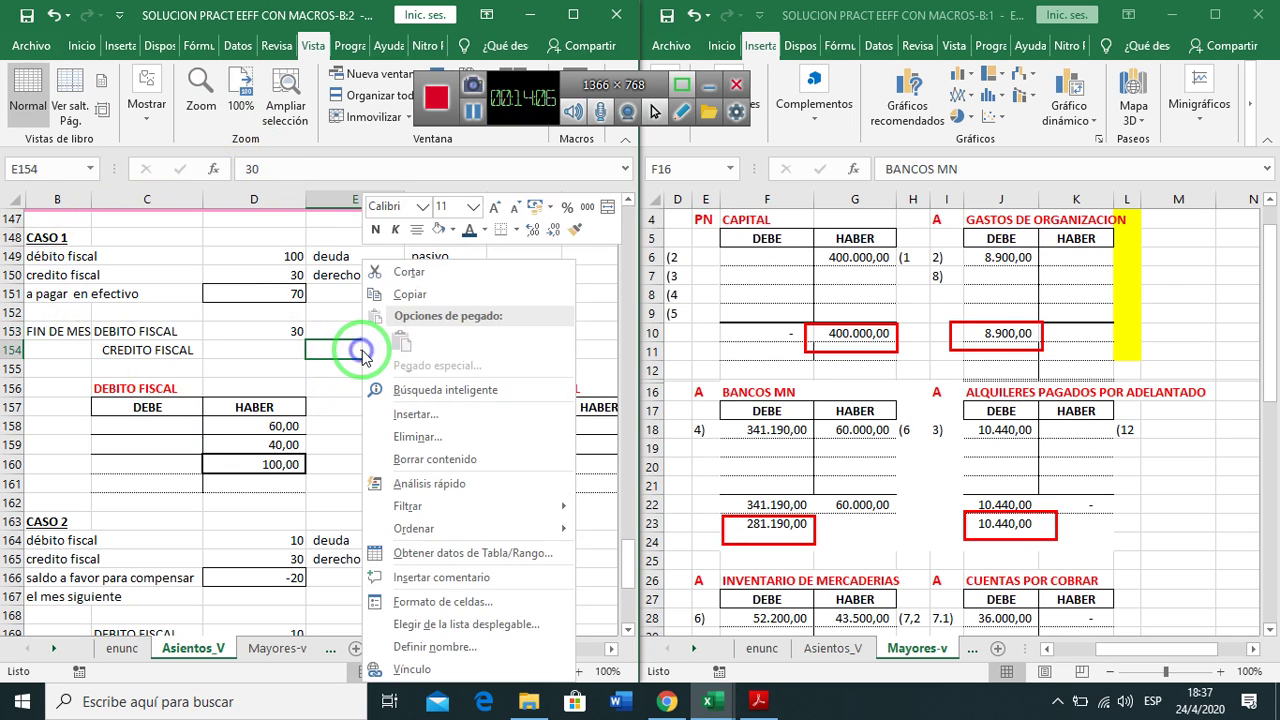
left_click(574, 230)
left_click(290, 331)
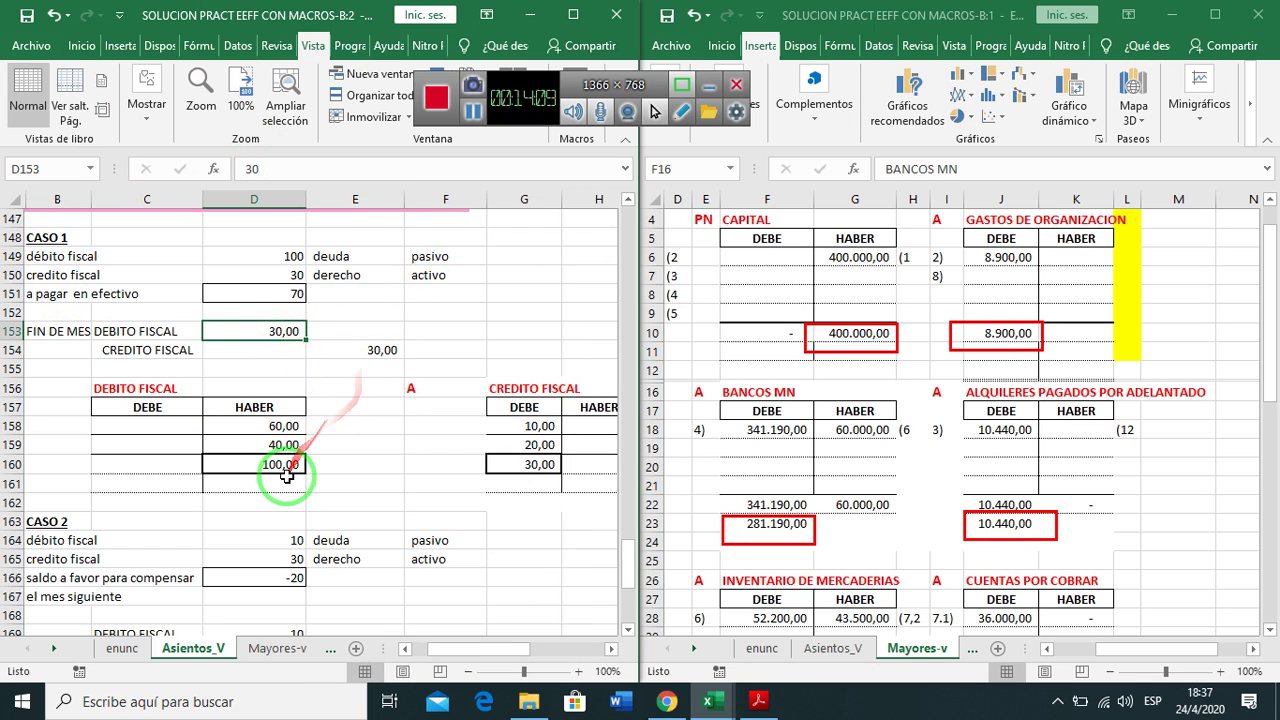
Post the CASO 1 entry to the ledgers: 30 in the DEBE of DEBITO FISCAL (C160) and 30 in the HABER of CREDITO FISCAL (H160)
left_click(160, 464)
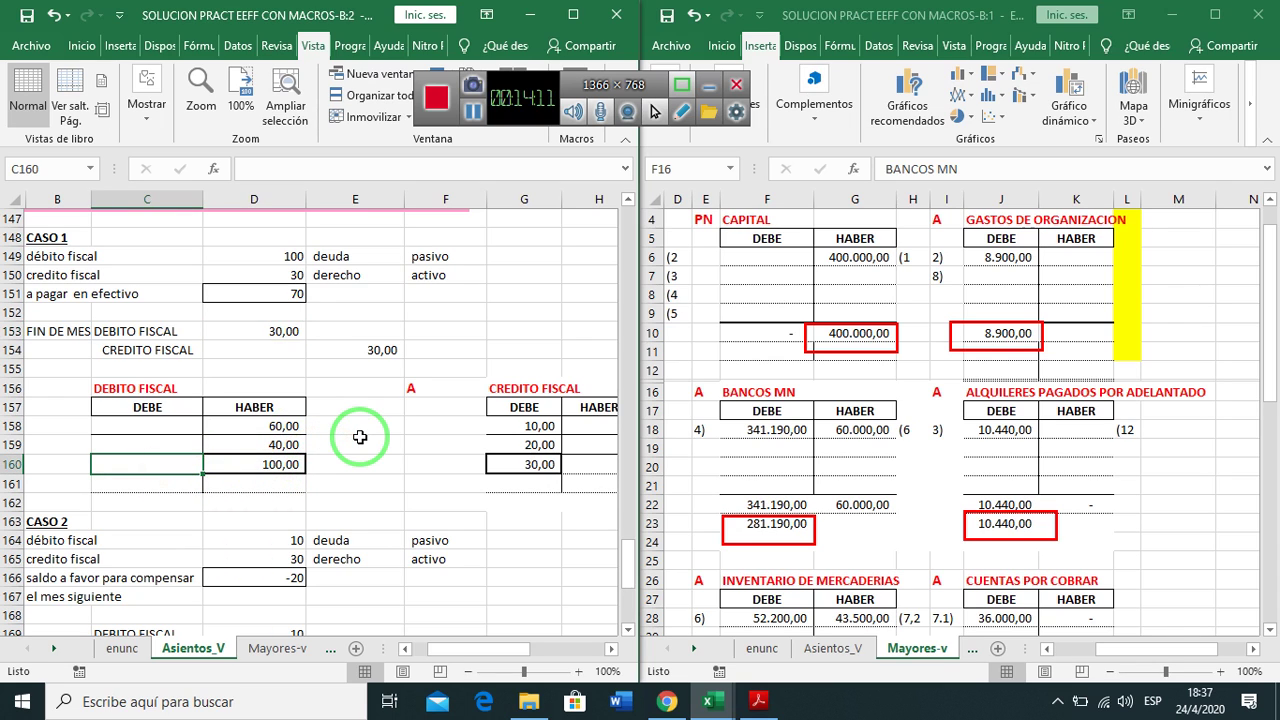
type("30")
key("Return")
key("Right")
key("Right")
key("Right")
key("Right")
key("Right")
type("30")
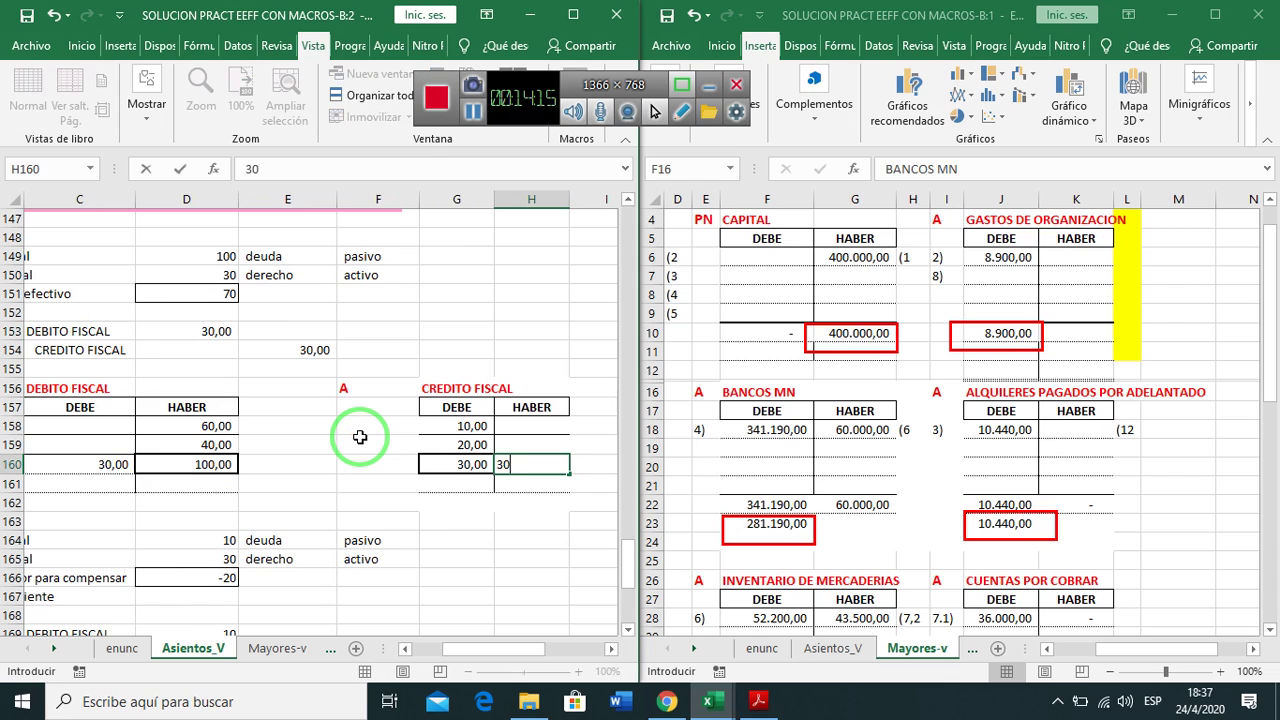
key("Return")
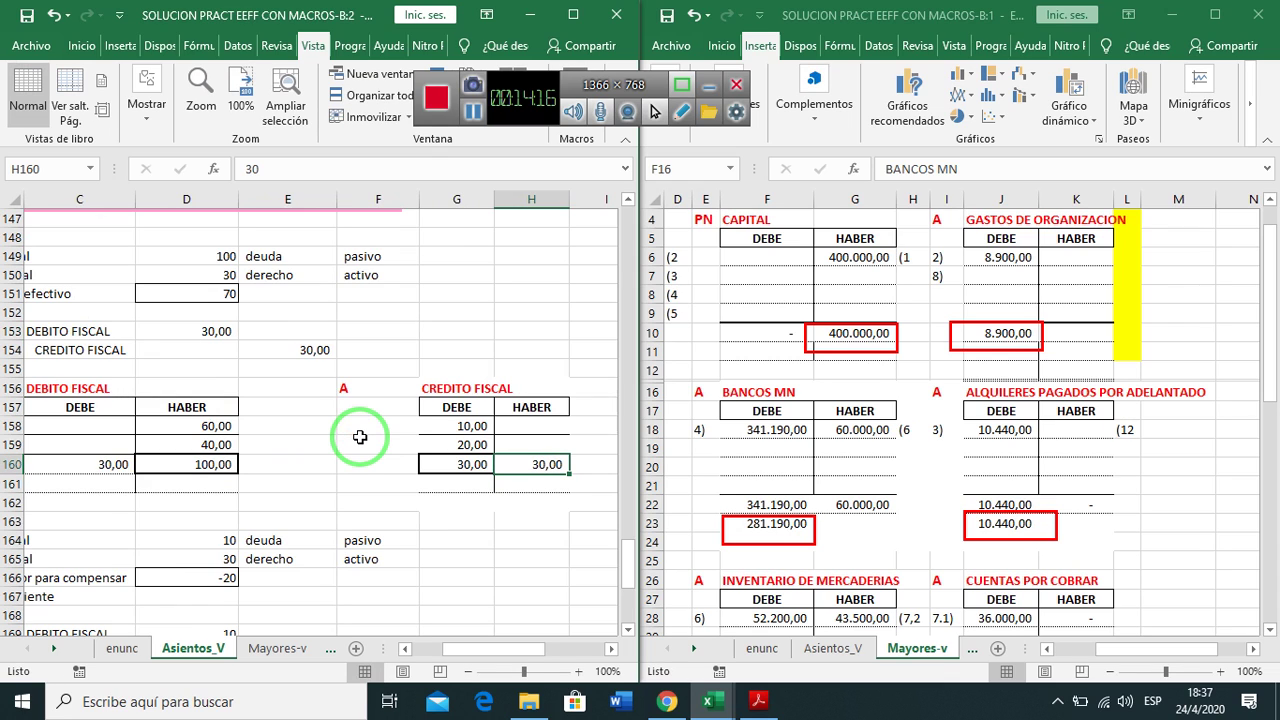
Calculate the DEBITO FISCAL account balance in D161 by subtracting C160 from D160
left_click(168, 486)
type("+")
key("Up")
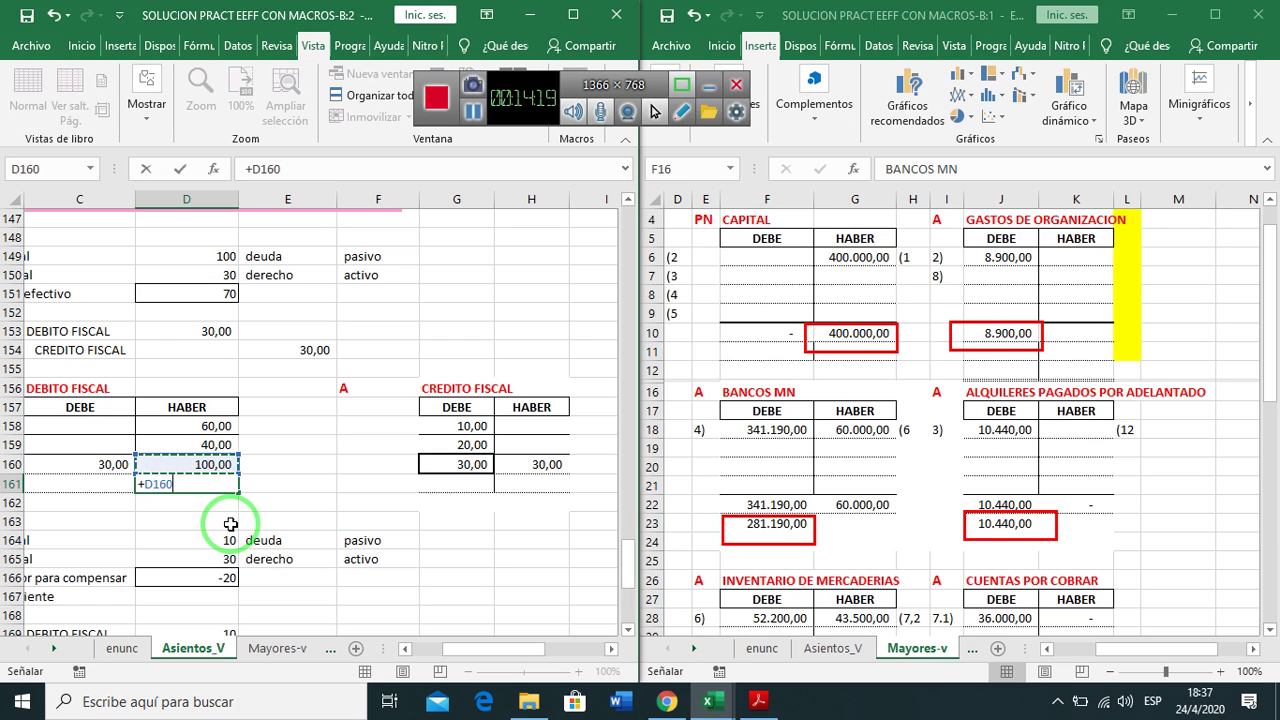
type("-")
key("Left")
key("Up")
key("Return")
Label the DEBITO FISCAL balance "DEUDA A PAGAR" in C161
key("Left")
key("Left")
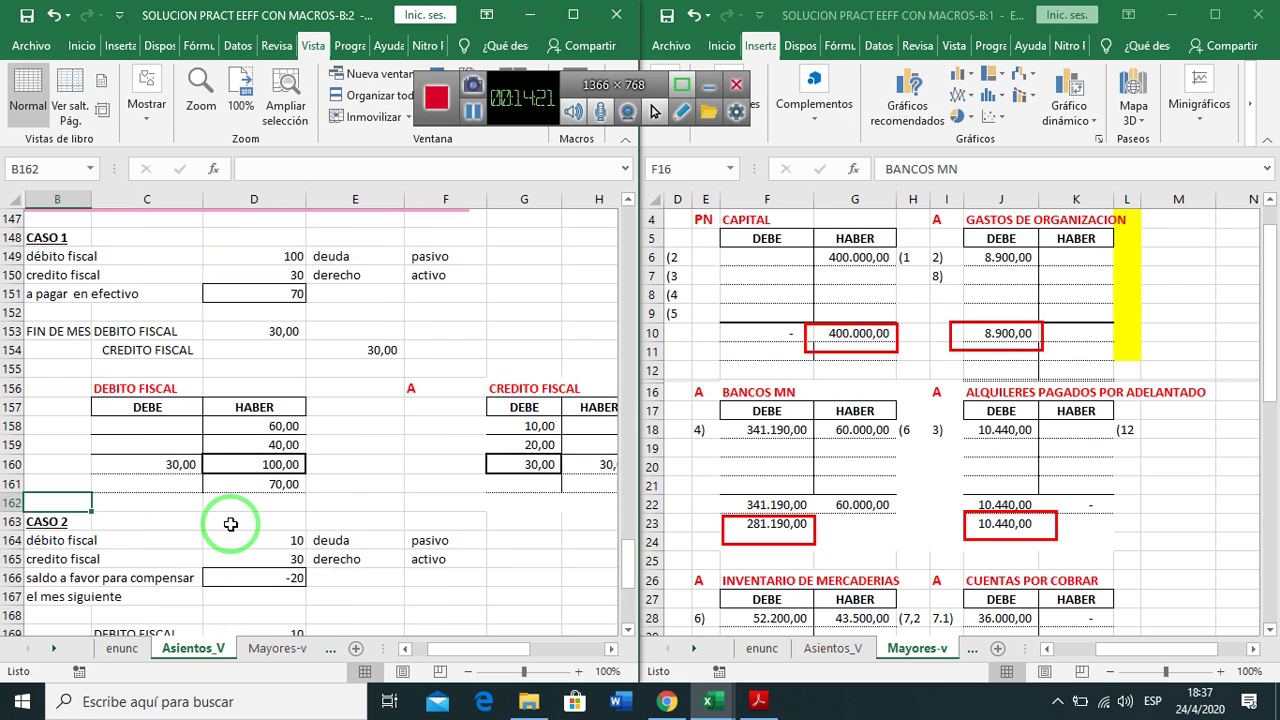
key("Right")
key("Right")
key("Left")
type("DE")
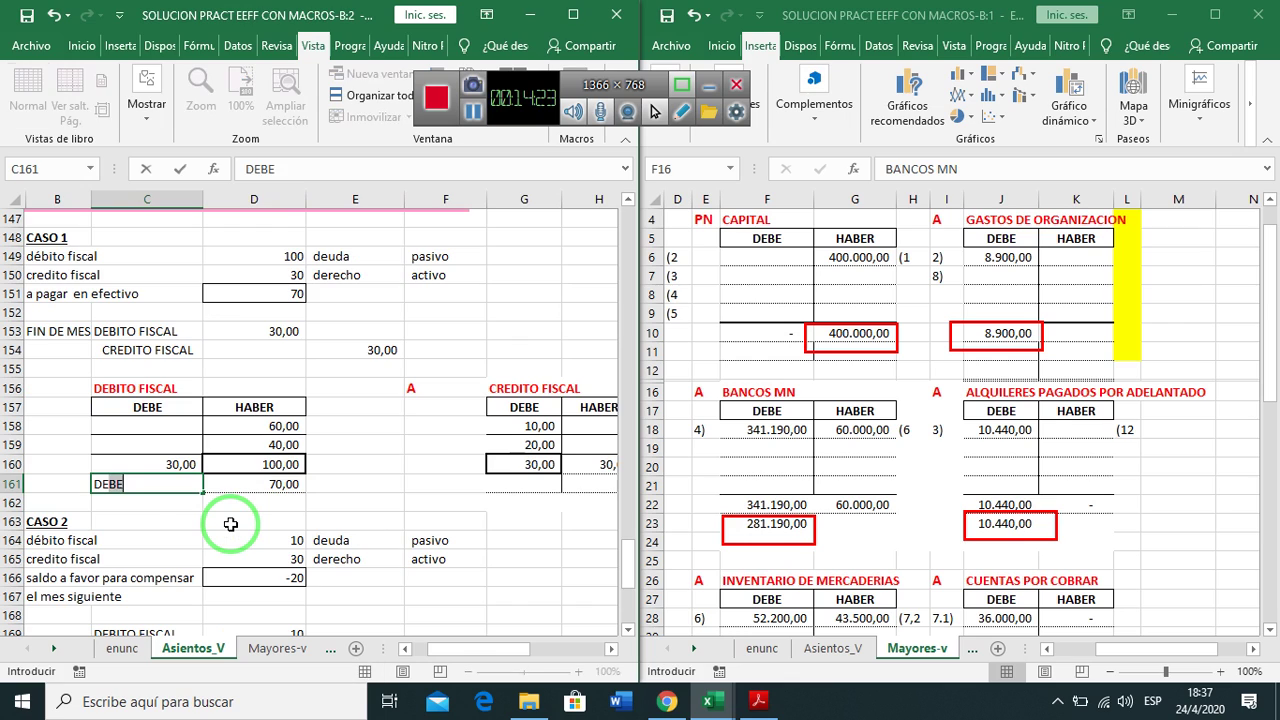
type("UDA")
key("Return")
type("A PAGAR")
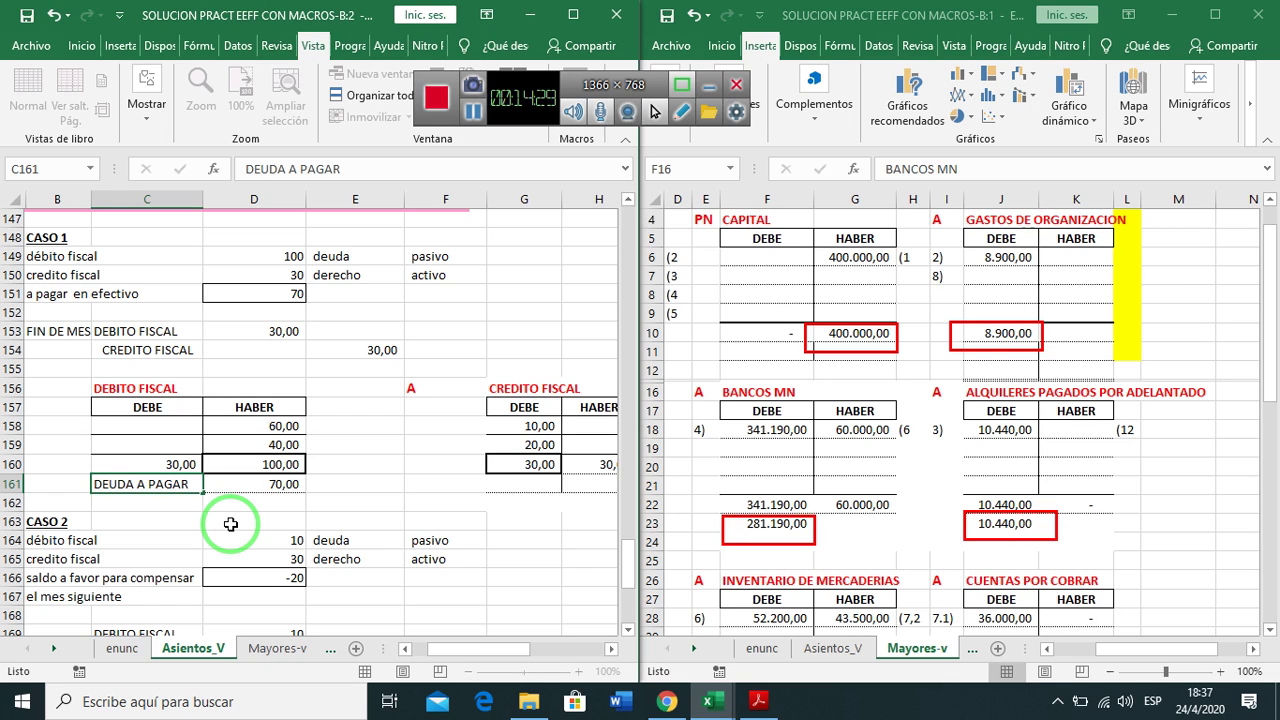
key("Return")
Change the font colour of the DEUDA A PAGAR label and balance, C161:D161, to yellow
key("Up")
key("shift+Right")
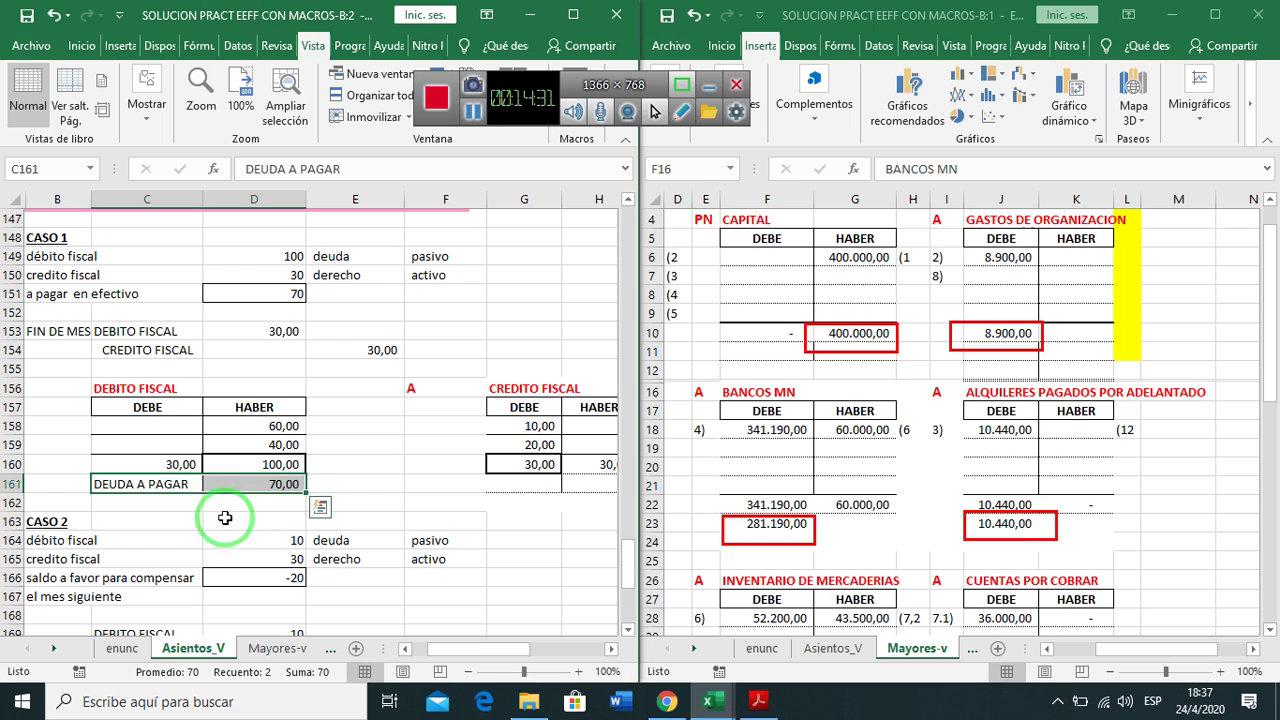
right_click(209, 480)
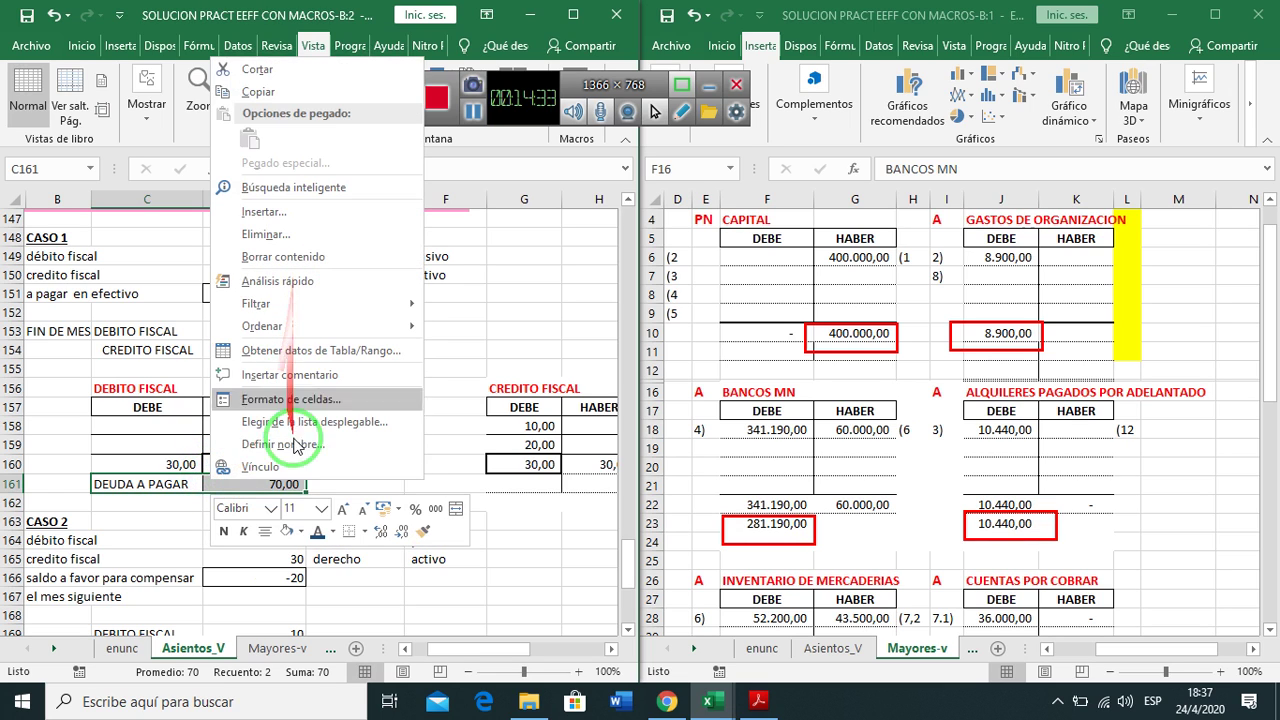
left_click(333, 531)
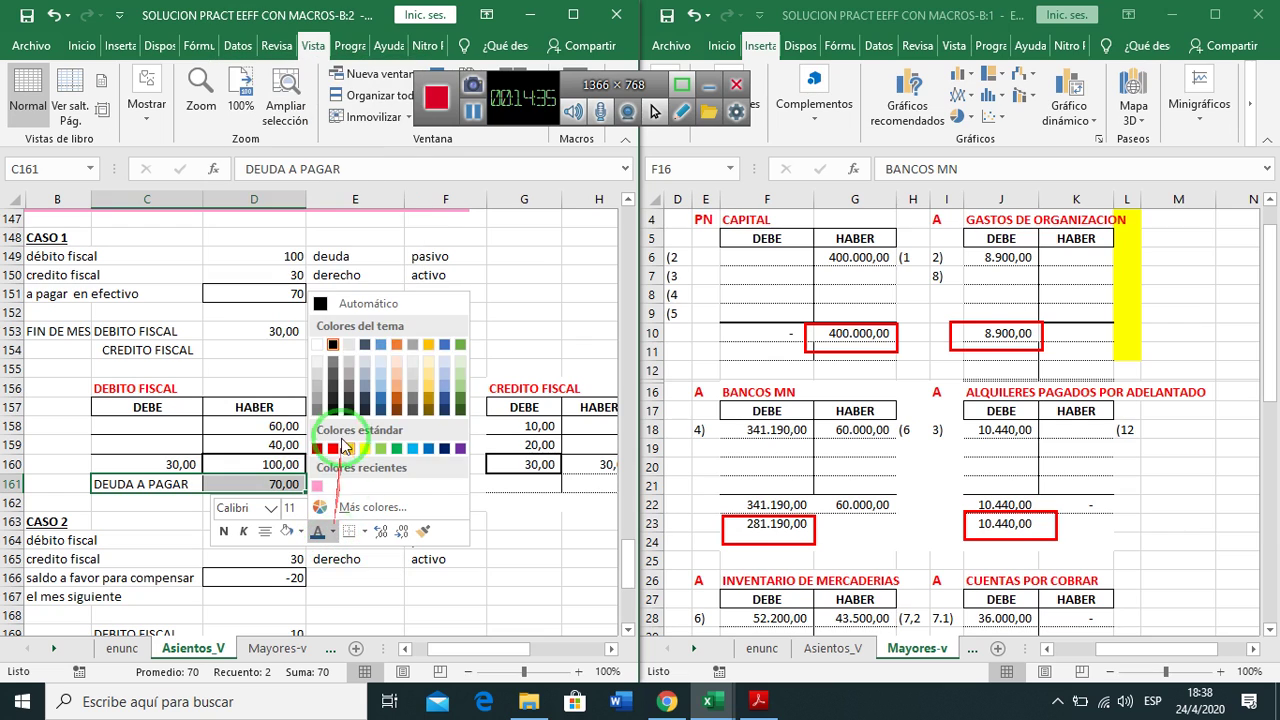
left_click(366, 449)
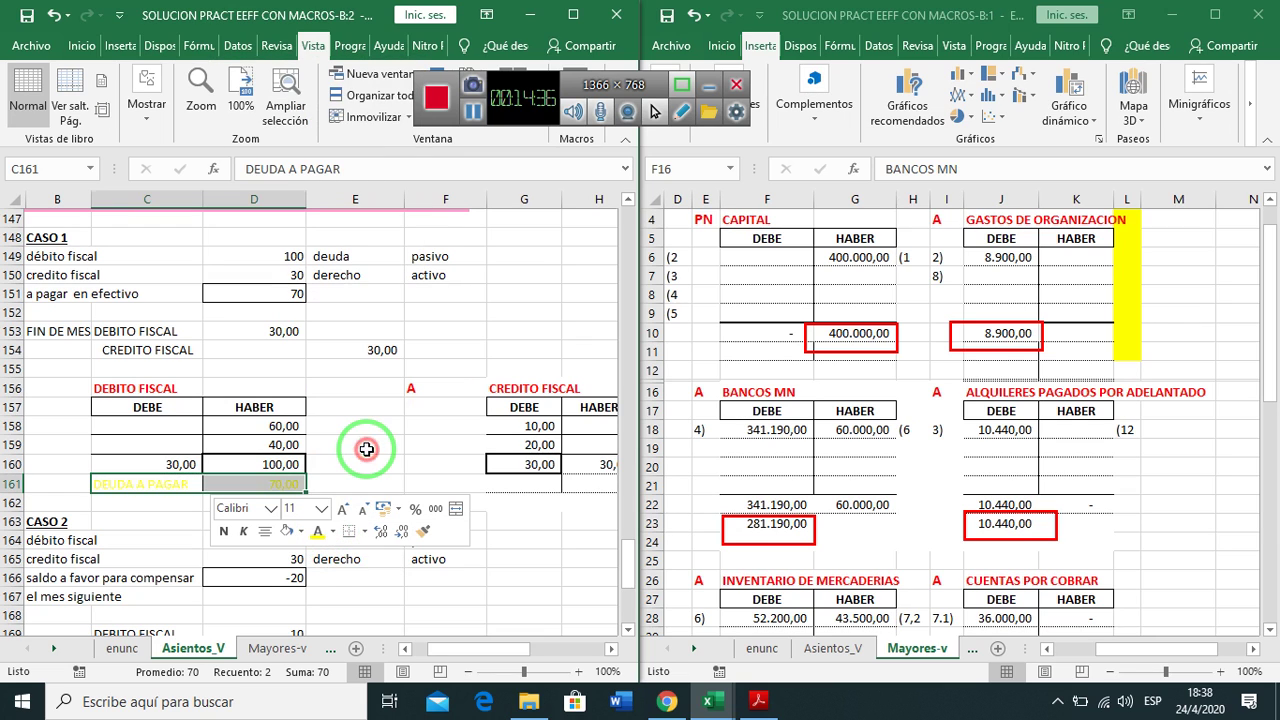
Change the font colour of the DEUDA A PAGAR label and balance, C161:D161, to purple
left_click(333, 531)
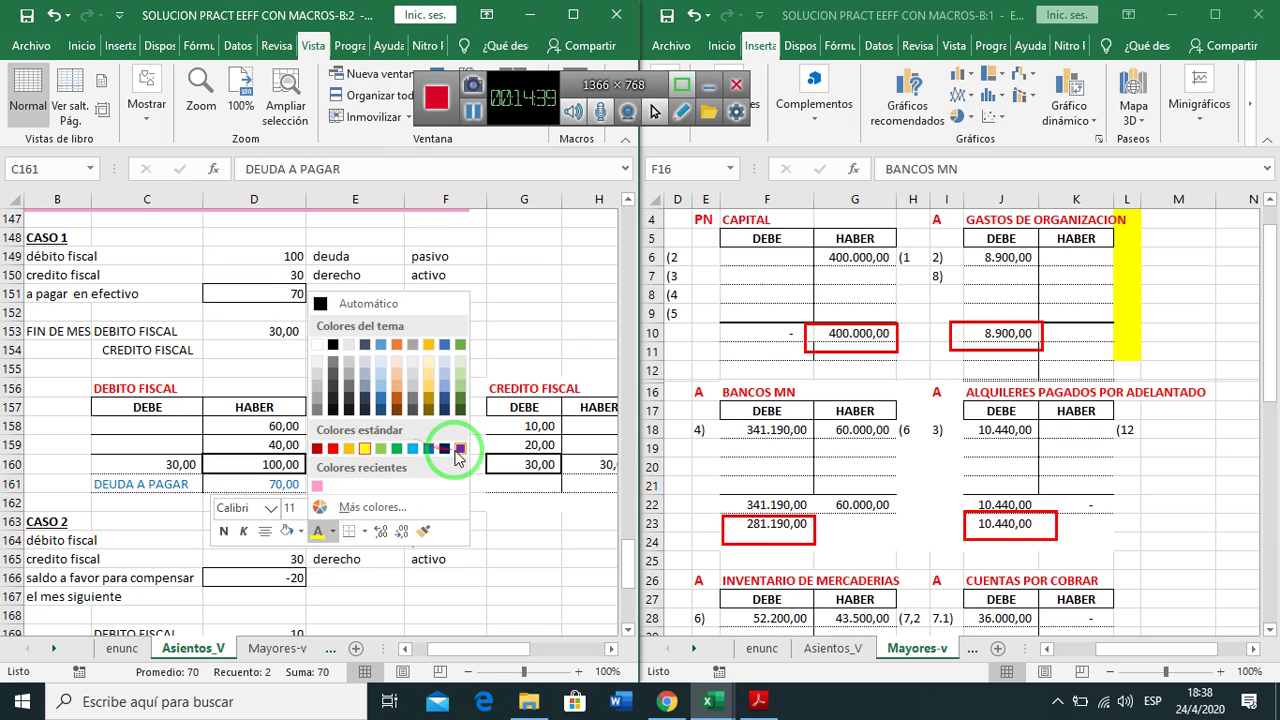
left_click(461, 448)
left_click(478, 520)
Examine the closing balances of the CASO 1 CREDITO FISCAL and DEBITO FISCAL ledgers along rows 160 and 161
left_click(530, 464)
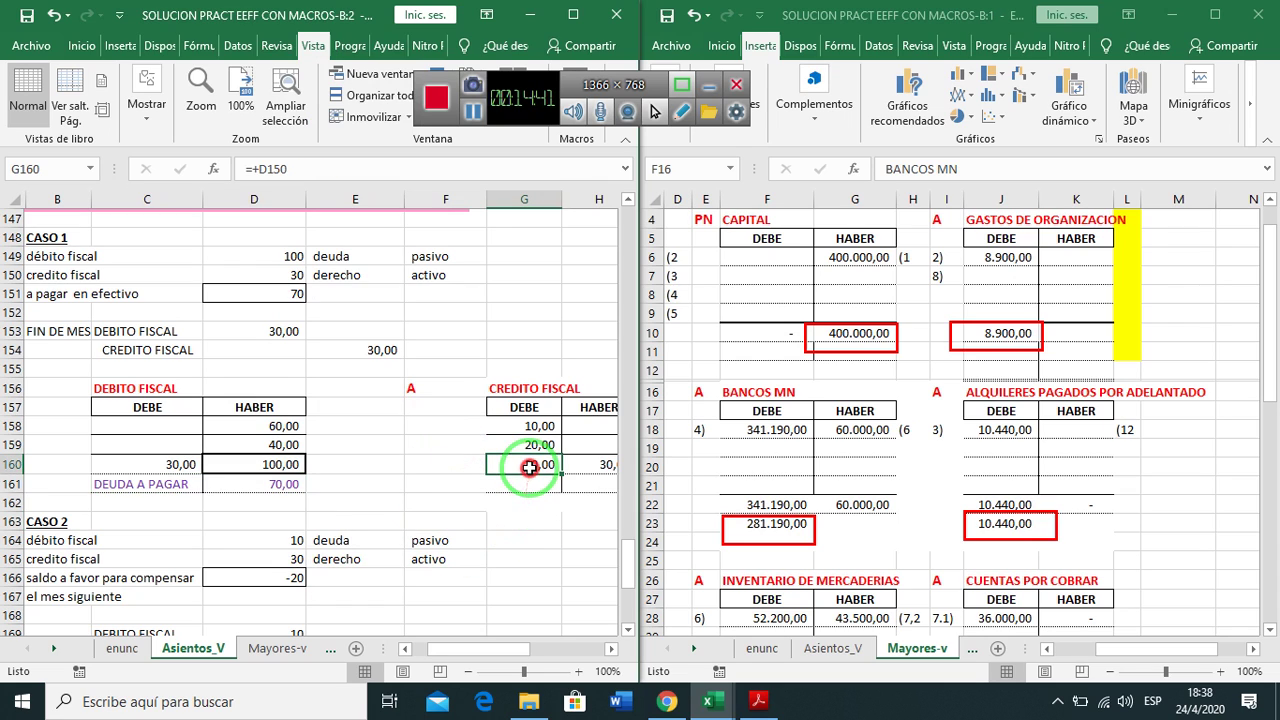
left_click(555, 486)
scroll(575, 490, "right", 1)
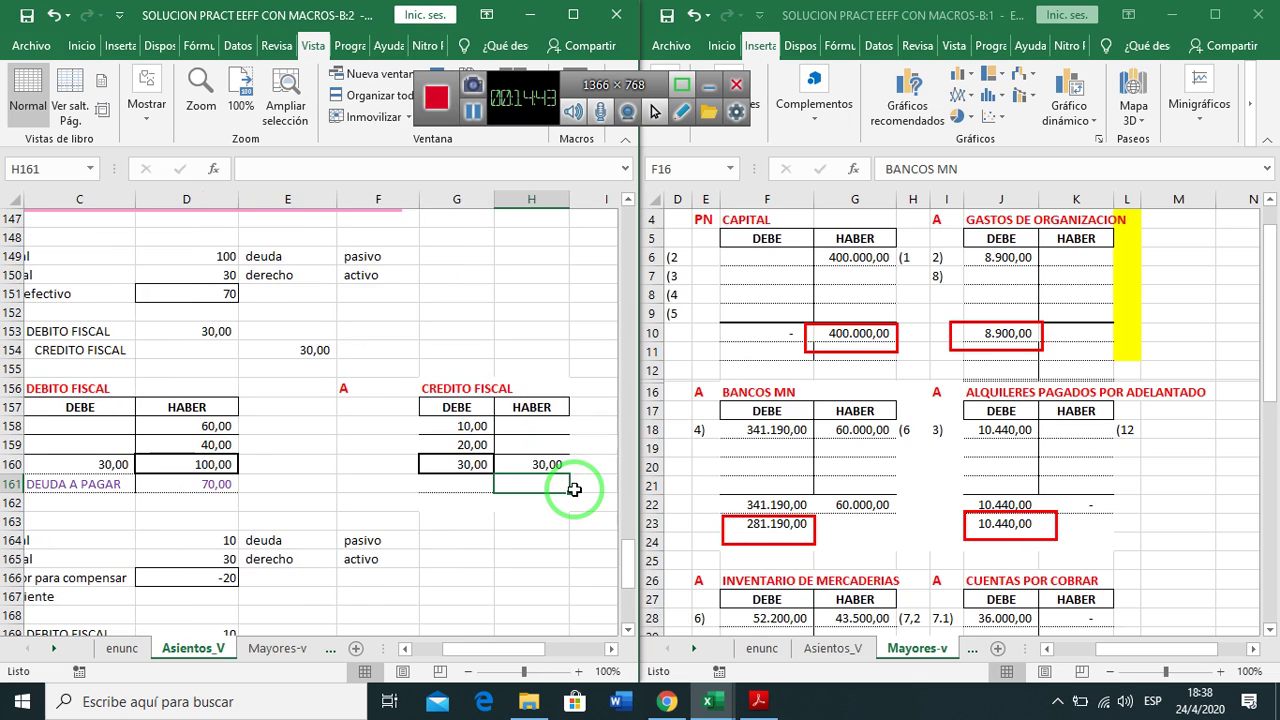
key("Left")
key("Left")
key("Left")
key("Left")
key("Left")
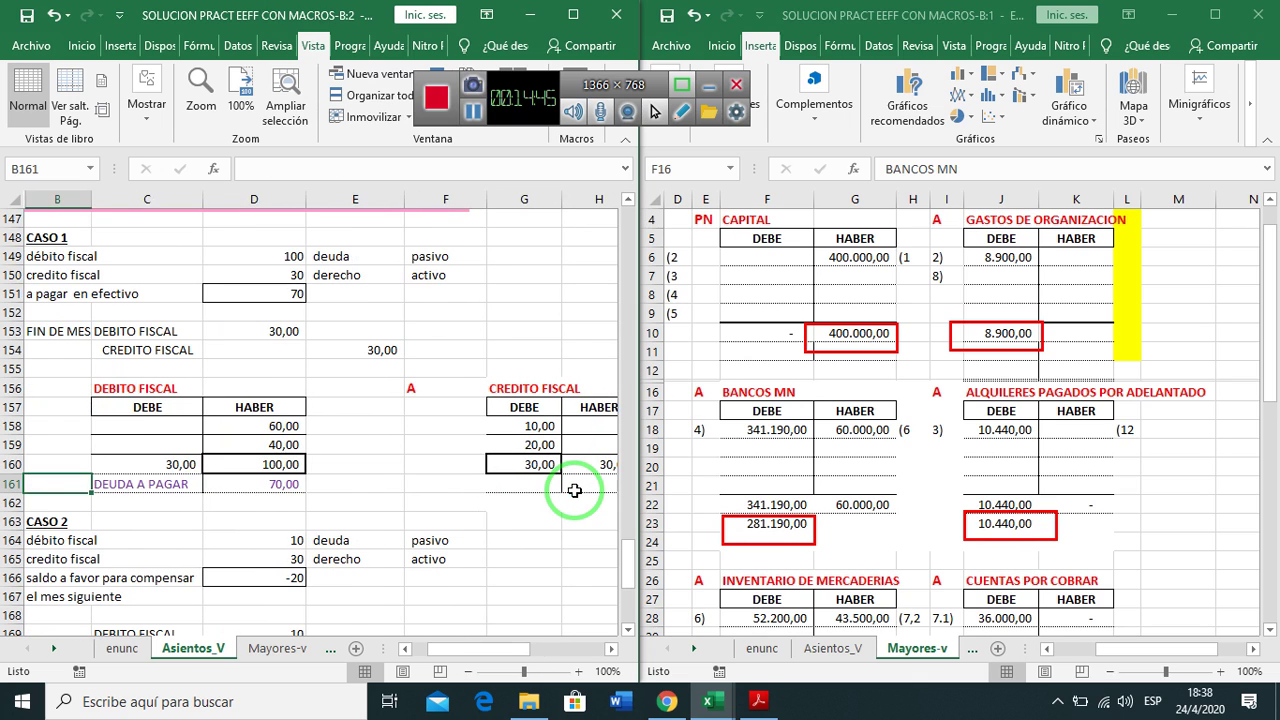
key("Right")
key("Right")
key("Right")
key("Right")
key("Right")
key("Left")
key("Left")
key("Left")
key("Left")
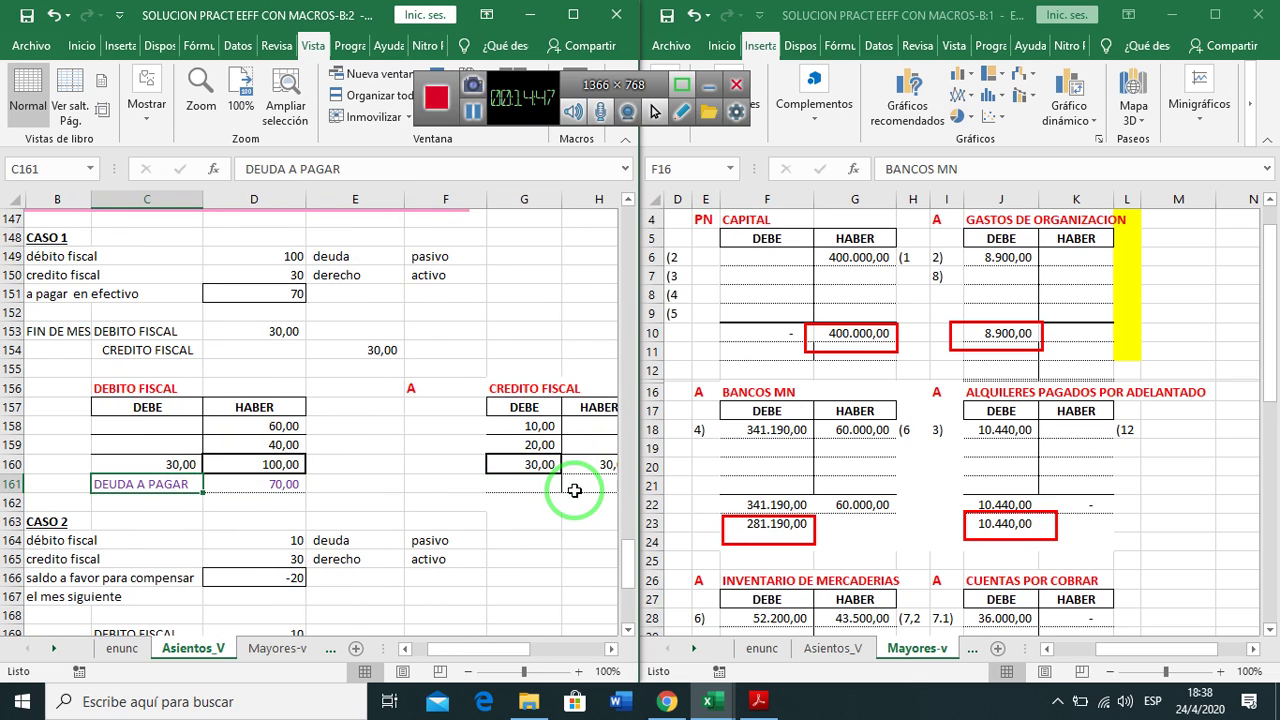
left_click(379, 515)
scroll(379, 515, "down", 3)
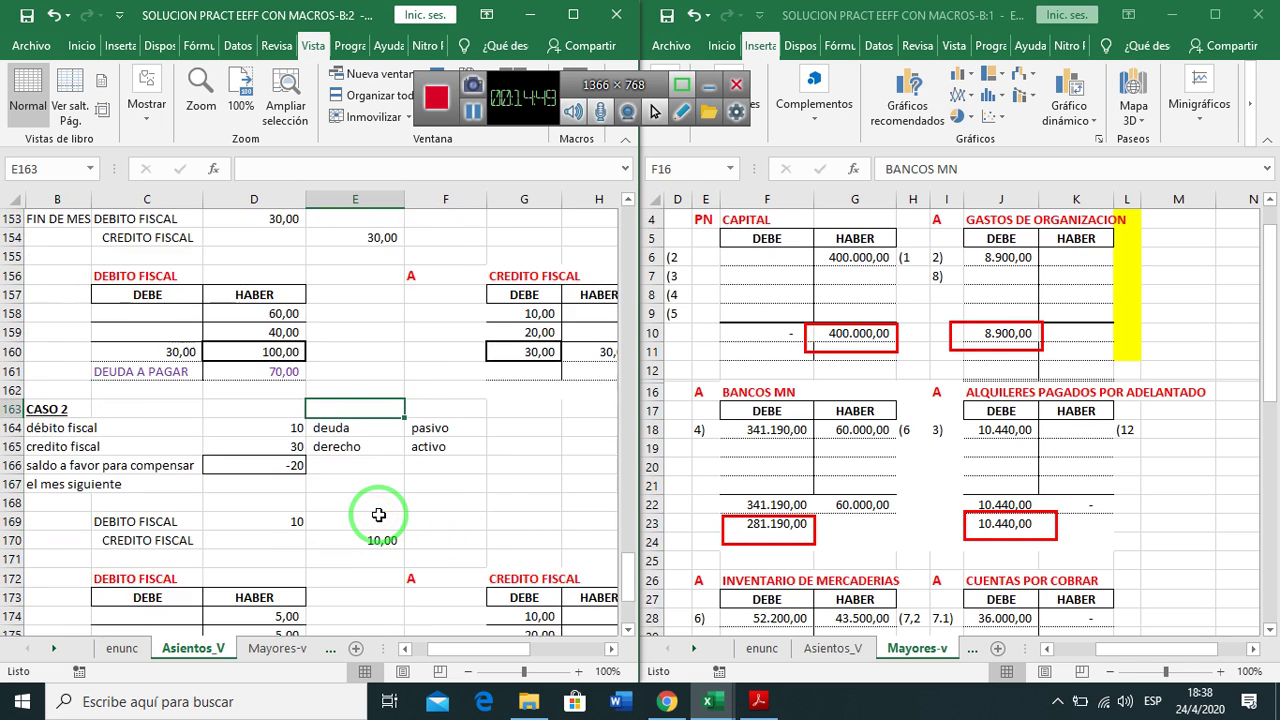
scroll(379, 515, "up", 3)
mouse_move(322, 378)
left_mouse_down()
mouse_move(250, 395)
mouse_move(325, 425)
left_mouse_up()
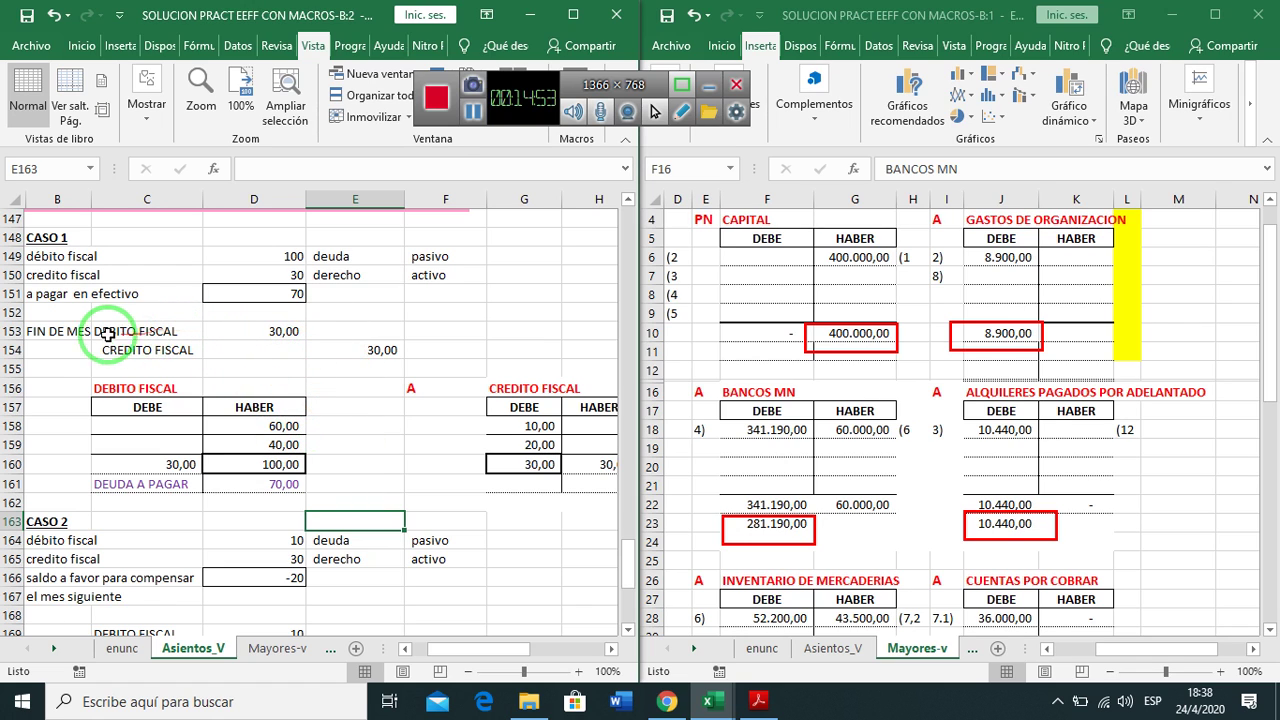
left_click(54, 331)
right_click(55, 331)
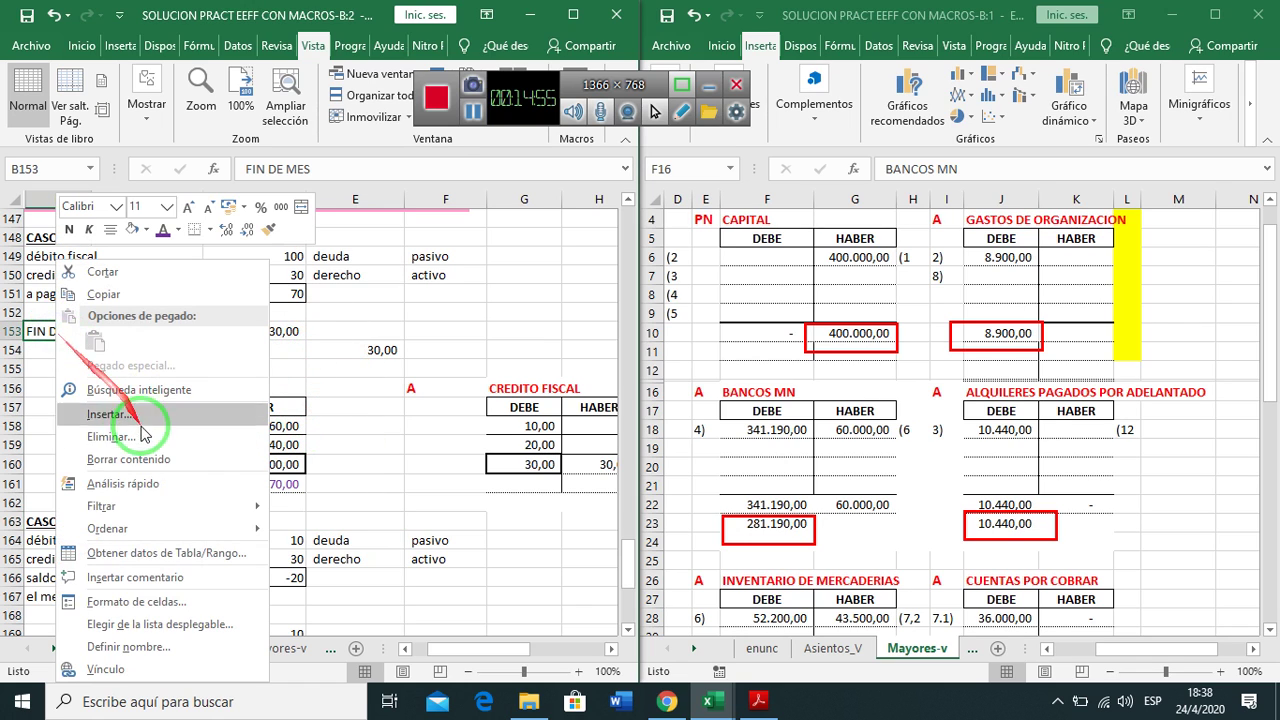
key("Escape")
scroll(362, 495, "down", 5)
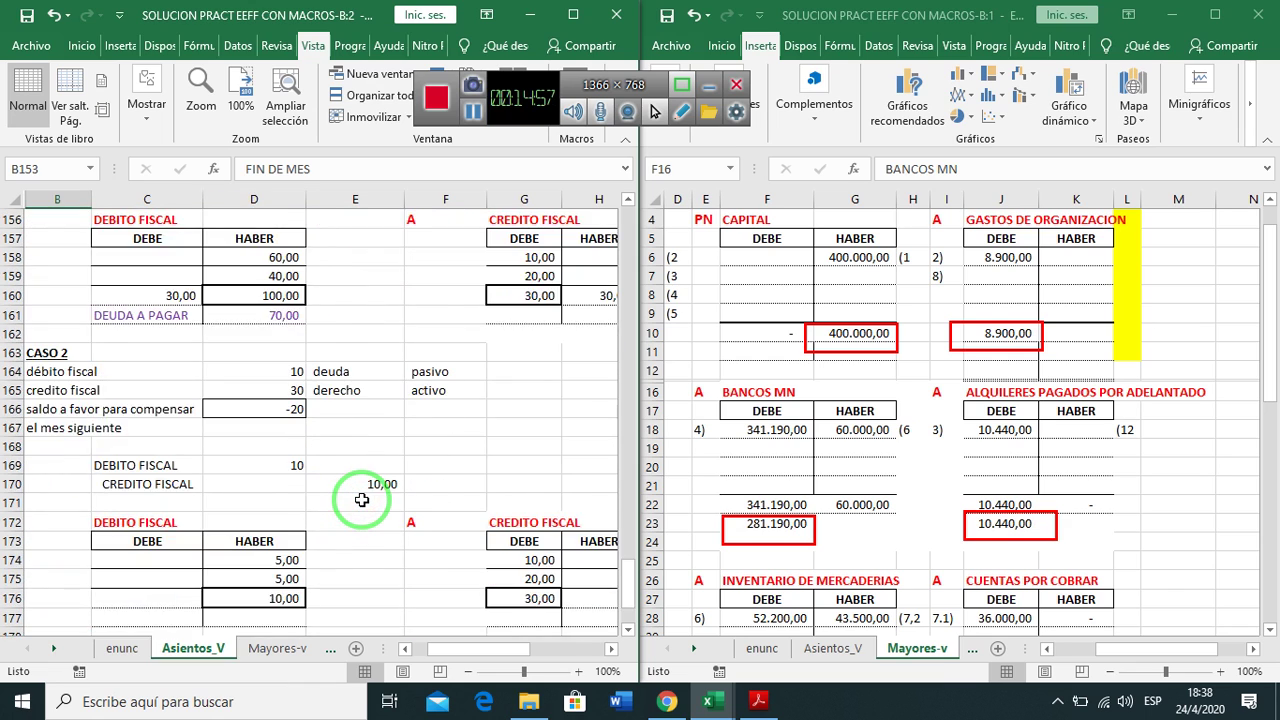
scroll(362, 499, "up", 1)
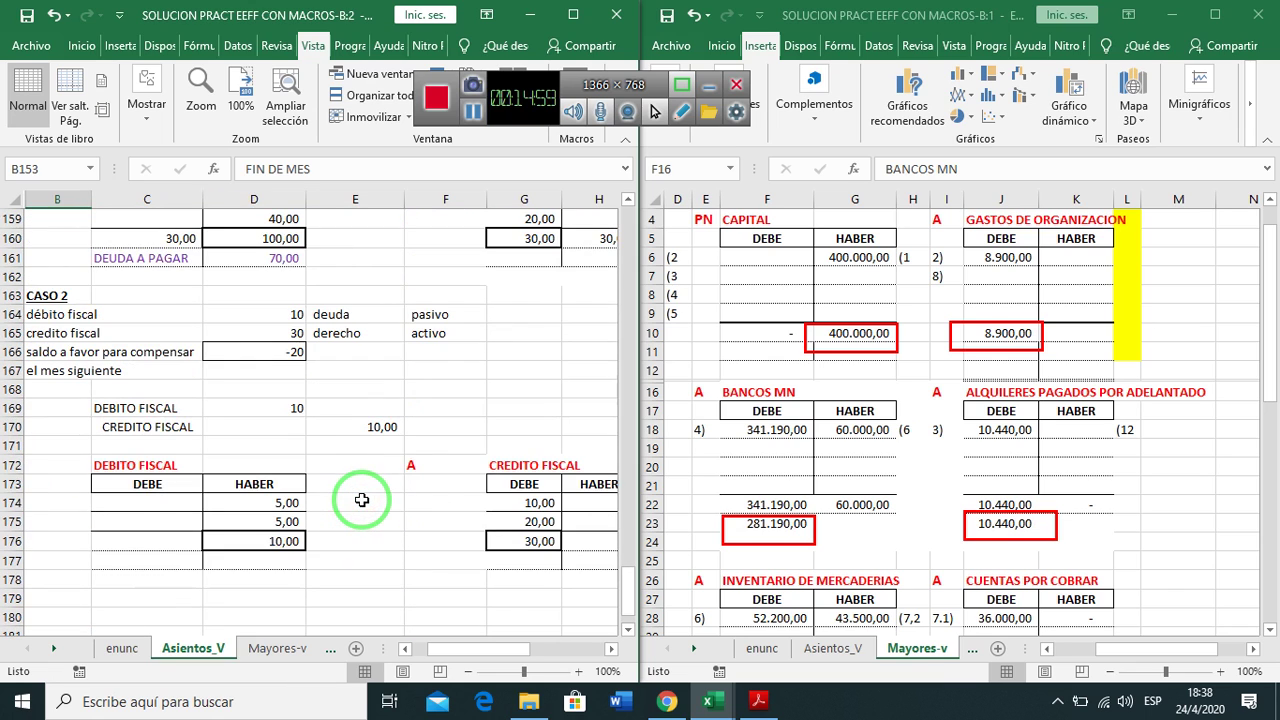
Post the CASO 2 entry's debit of 10 in the DEBE of the DEBITO FISCAL ledger, cell C176
left_click(284, 313)
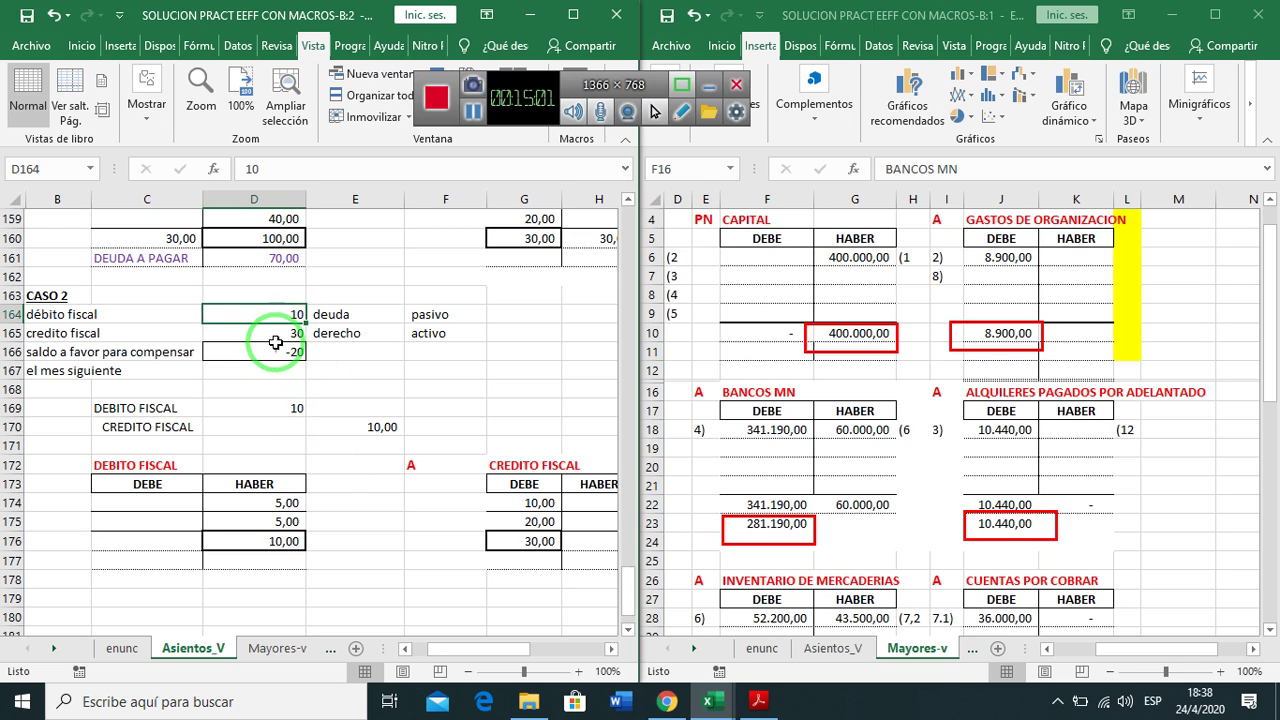
left_click(275, 336)
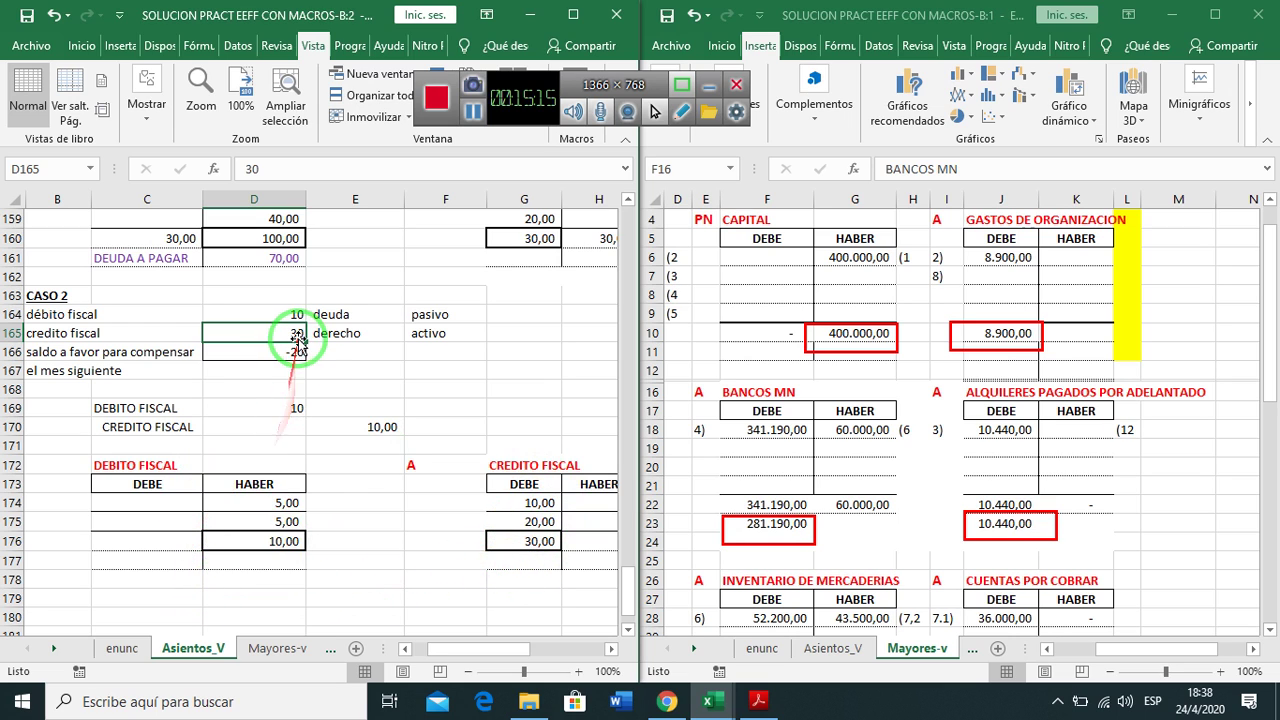
left_click(290, 410)
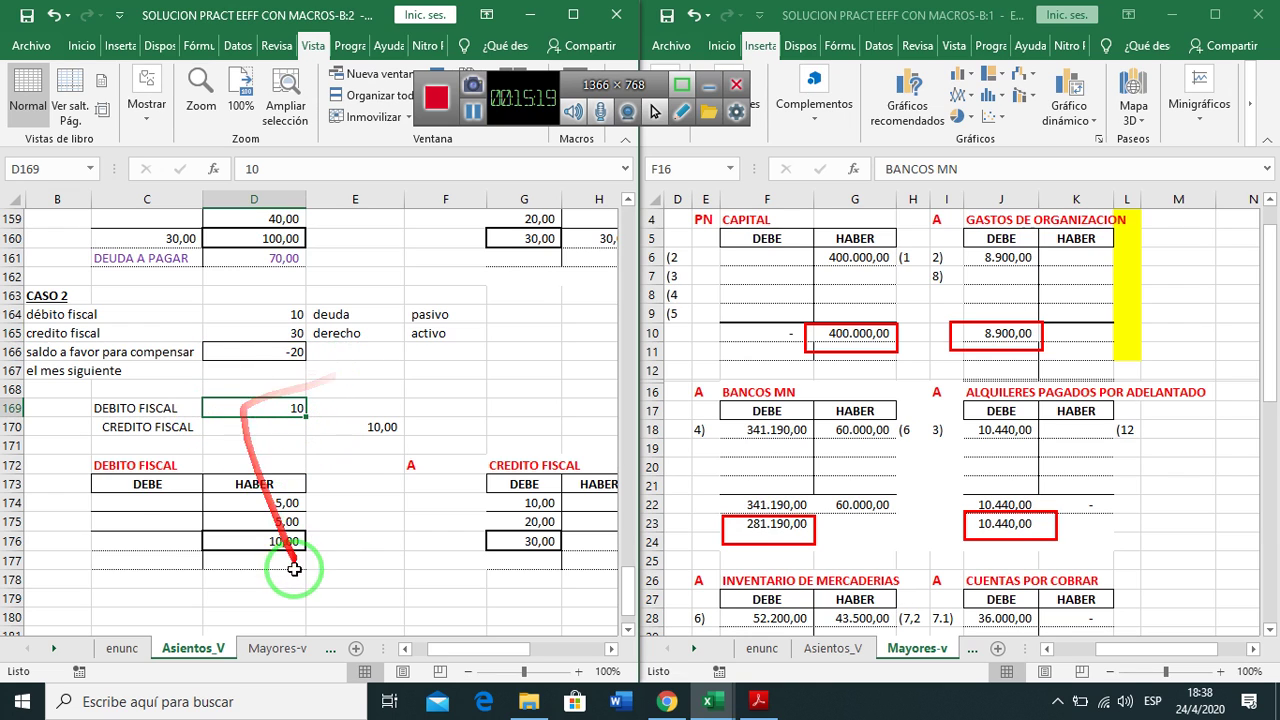
left_click(174, 548)
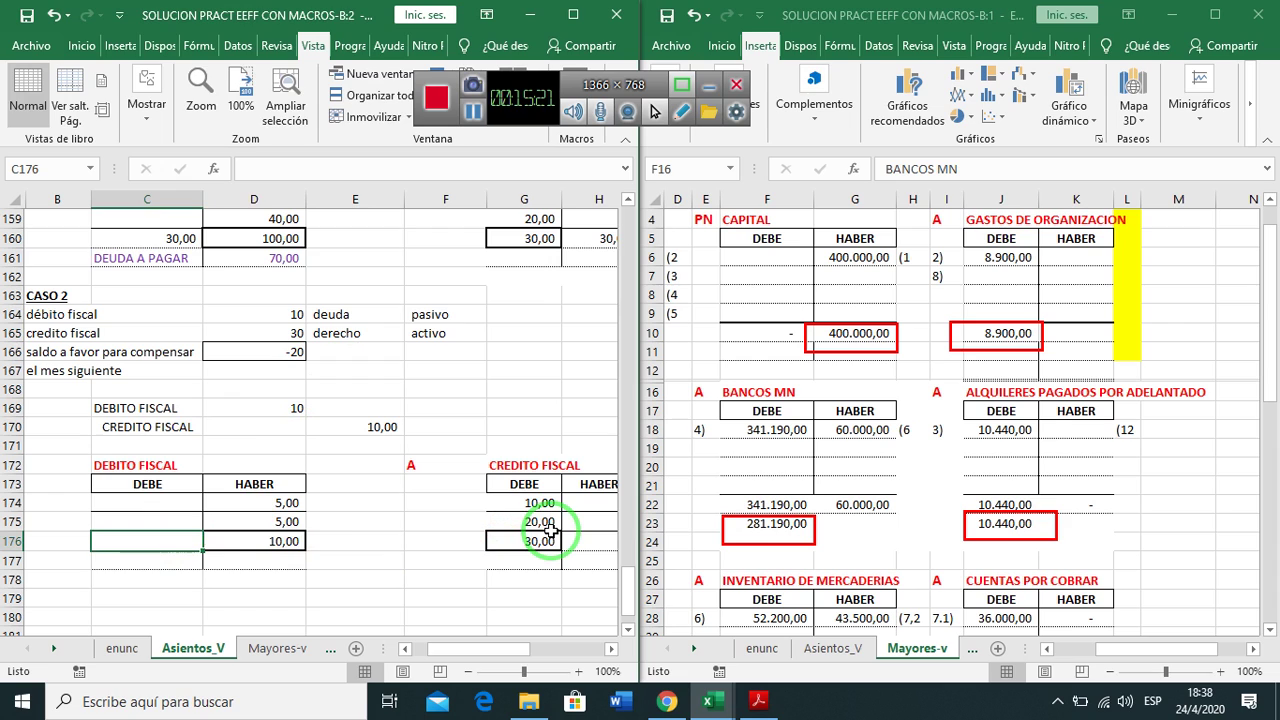
type("10")
key("Return")
Post the CASO 2 entry's credit of 10 in the HABER of the CREDITO FISCAL ledger, cell H176
key("Right")
key("Right")
key("Right")
key("Right")
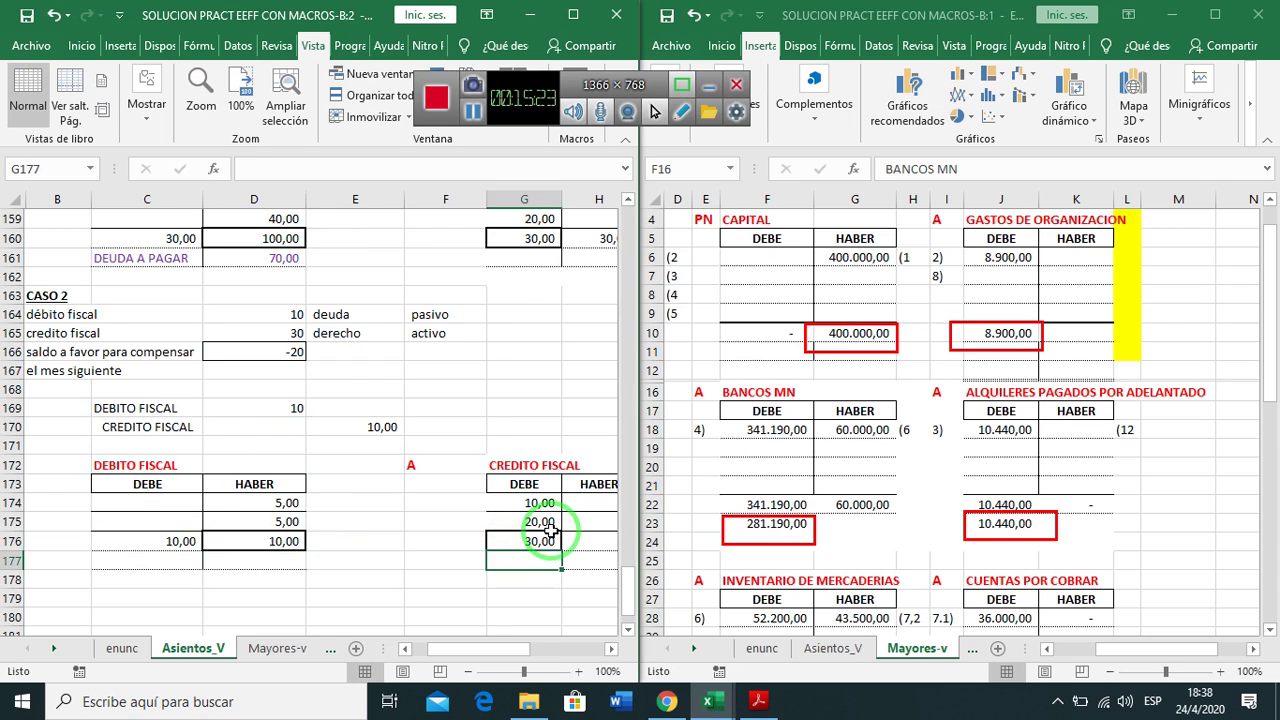
key("Right")
key("Up")
type("10")
key("Return")
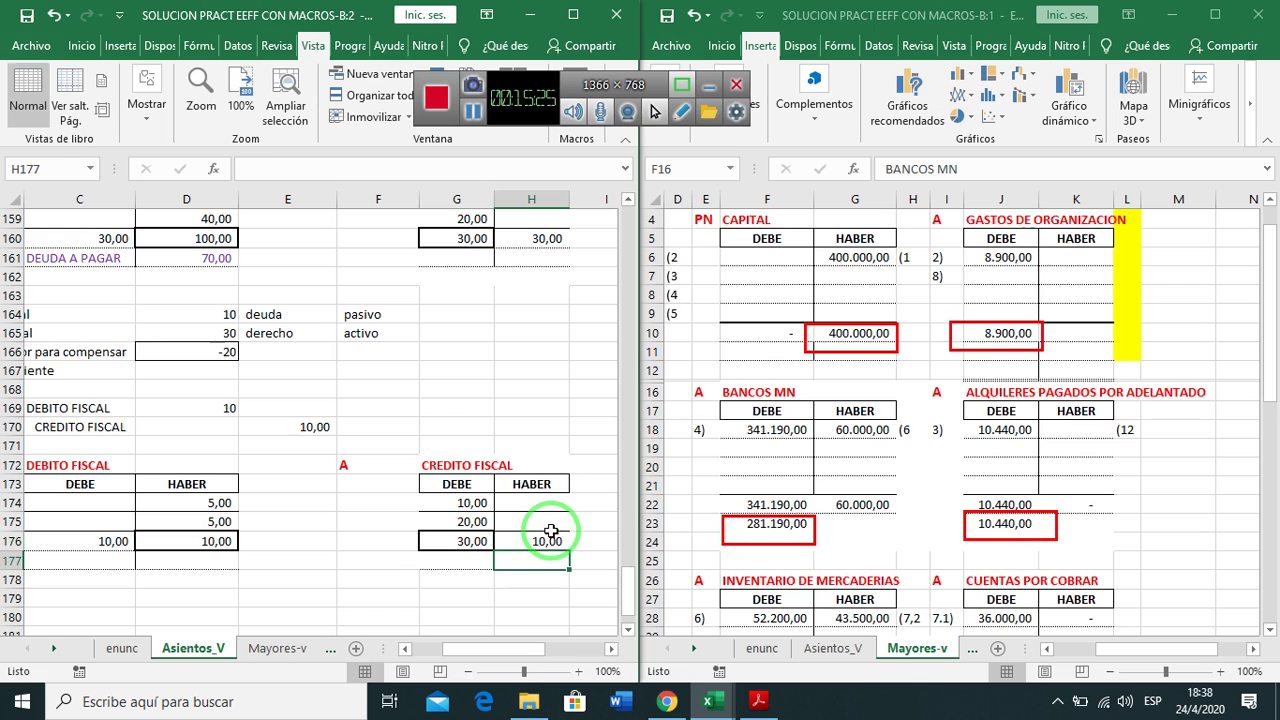
Calculate the CASO 2 CREDITO FISCAL balance in G177 by subtracting H176 from G176
key("Left")
type("+")
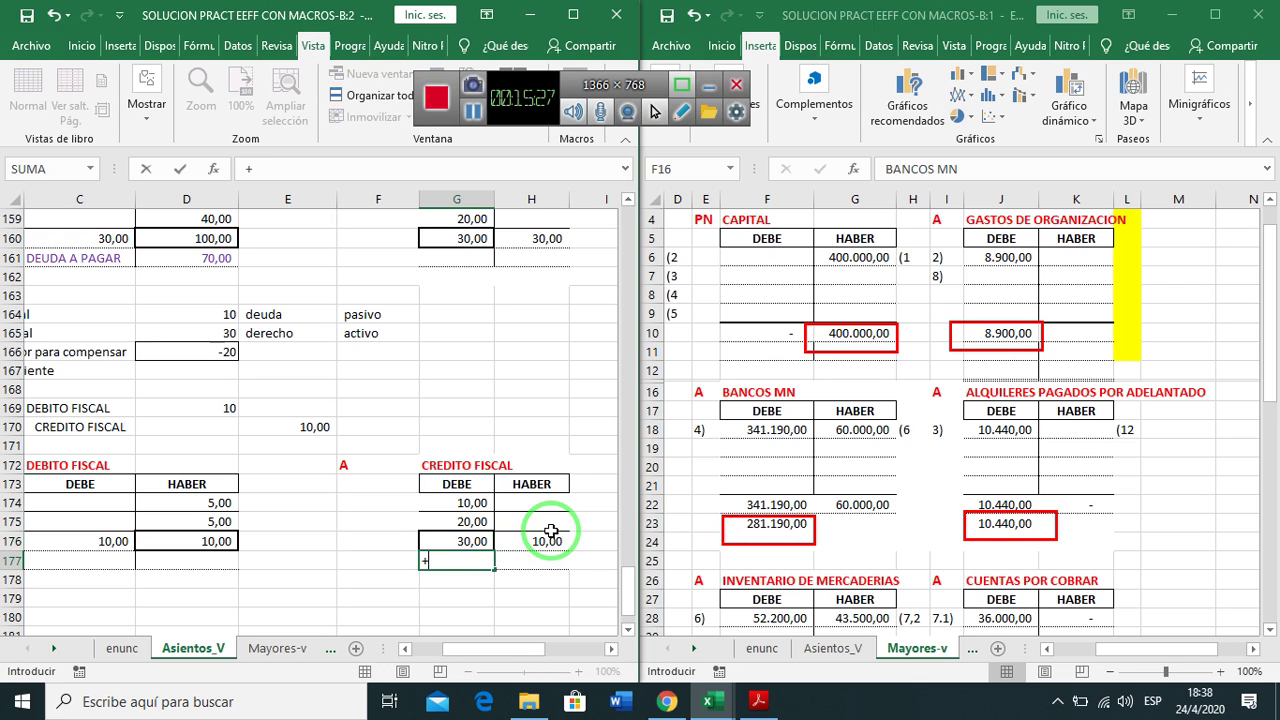
key("Up")
key("Return")
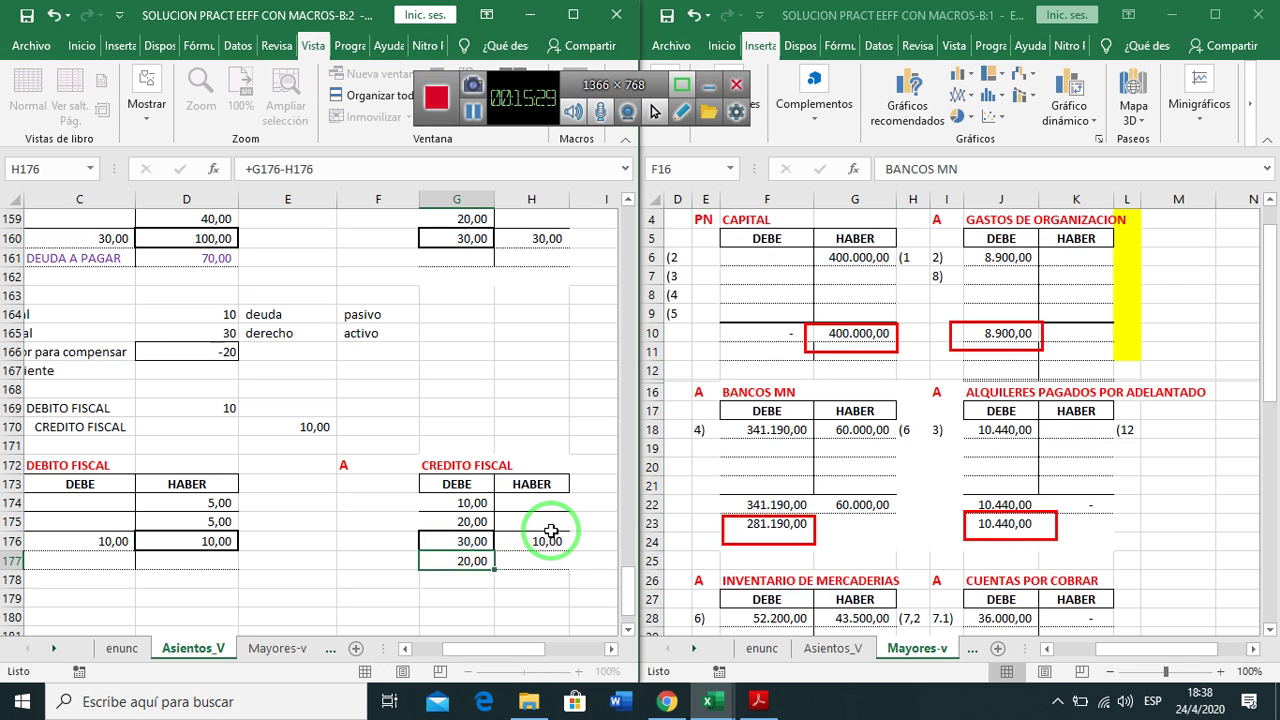
Label the CREDITO FISCAL balance "SALDO A FAVOR" in F177 and change the font colour of G177 to purple
key("Up")
key("Left")
key("Left")
key("Right")
type("SAL")
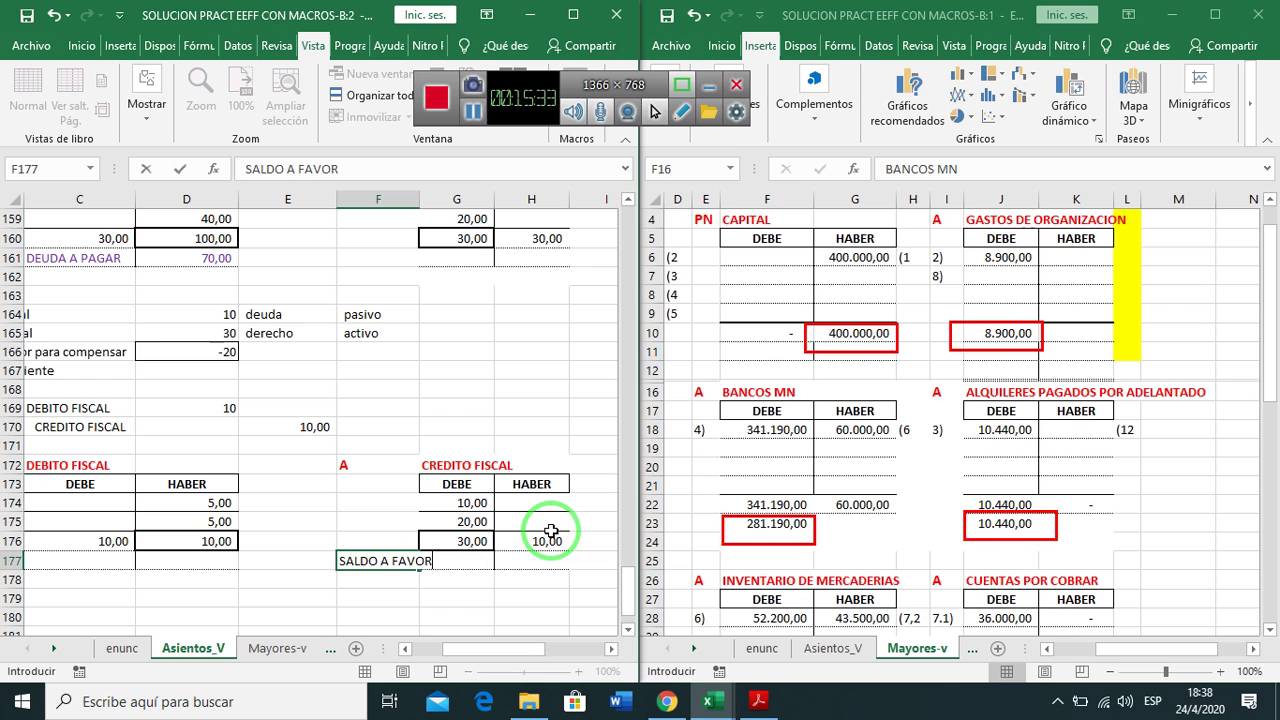
type("DO A FAVOR")
key("Tab")
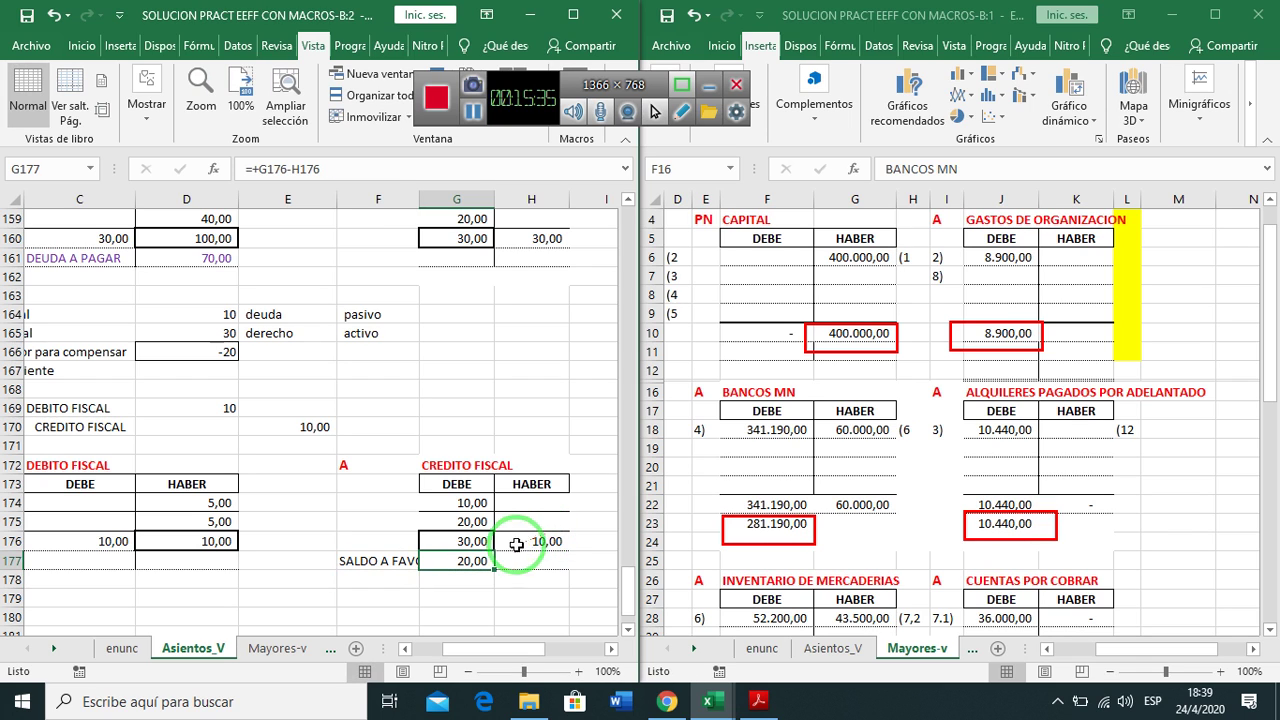
right_click(452, 560)
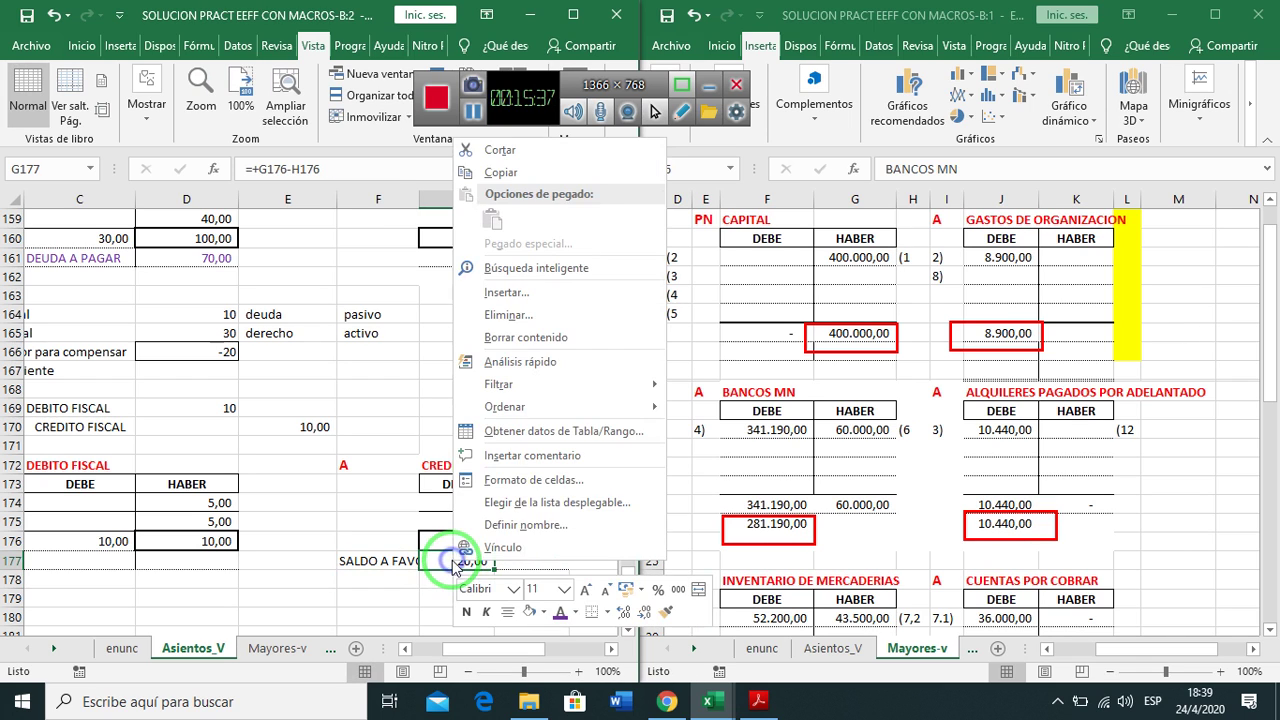
left_click(563, 612)
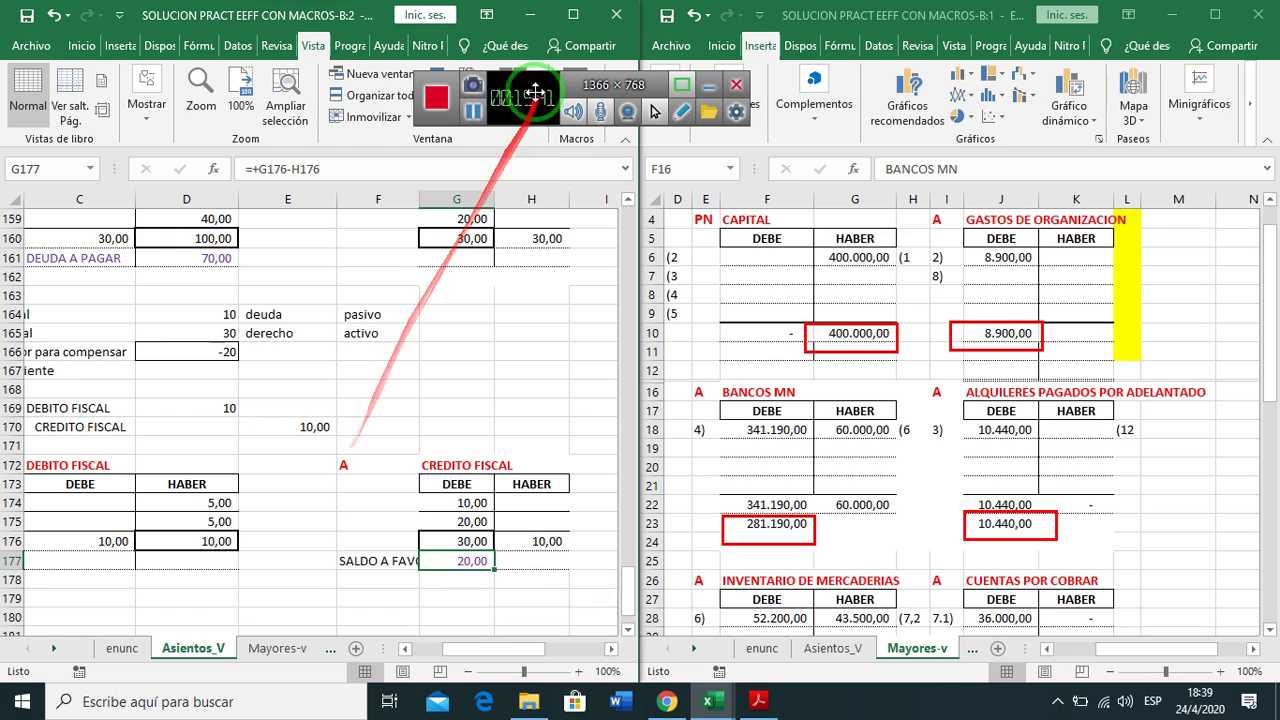
Change the font colour of the CREDITO FISCAL ledger, A16:D22 on the Mayores-v sheet, to purple
scroll(500, 266, "up", 12)
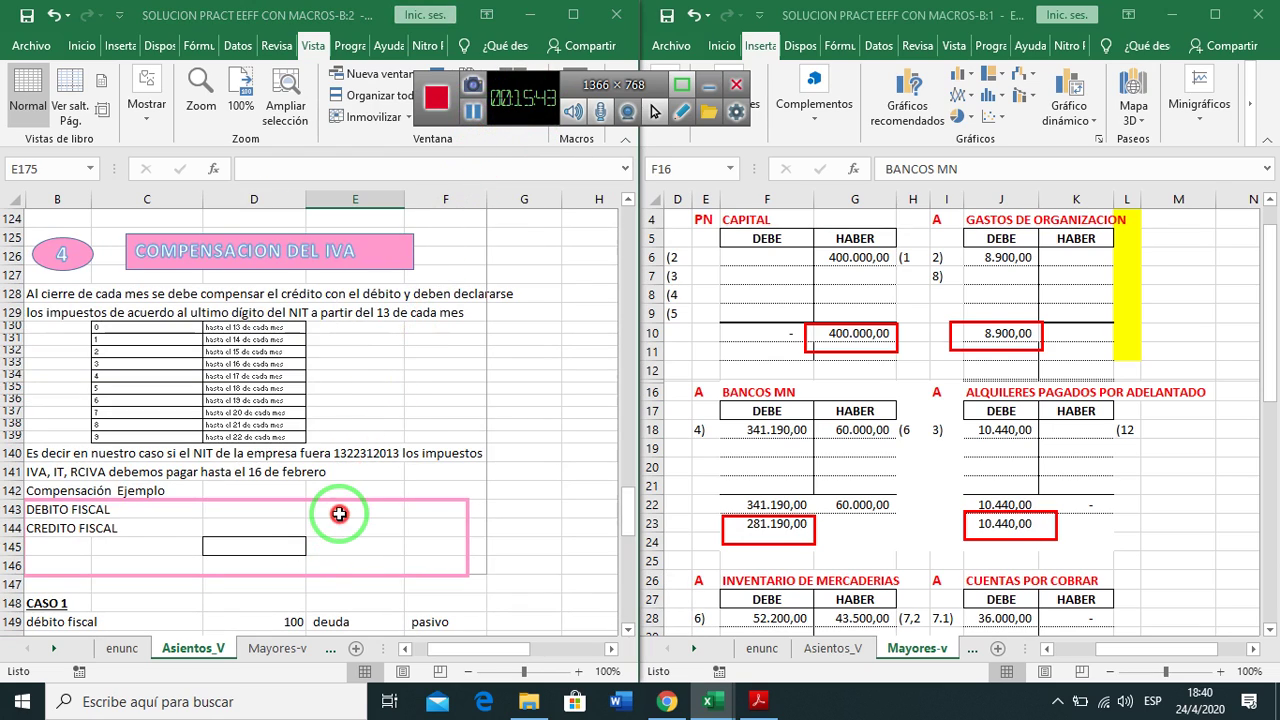
scroll(339, 514, "down", 11)
scroll(339, 514, "up", 10)
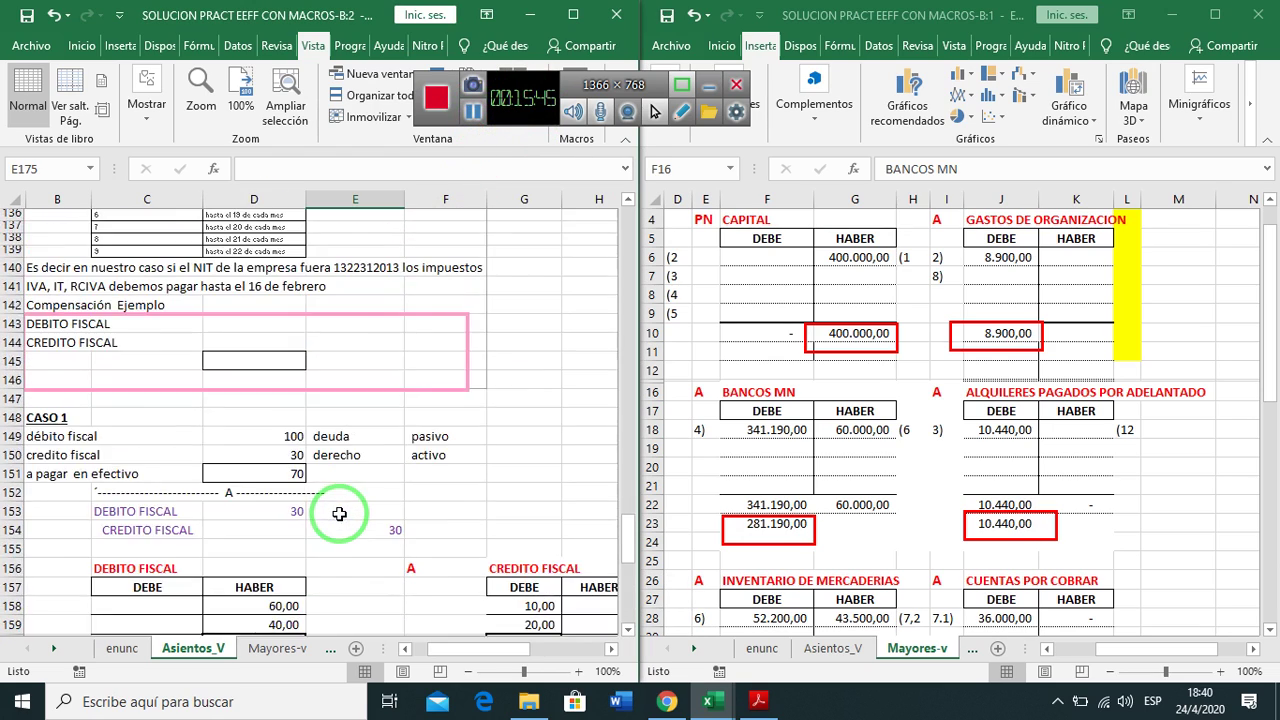
left_click(1051, 536, "shift")
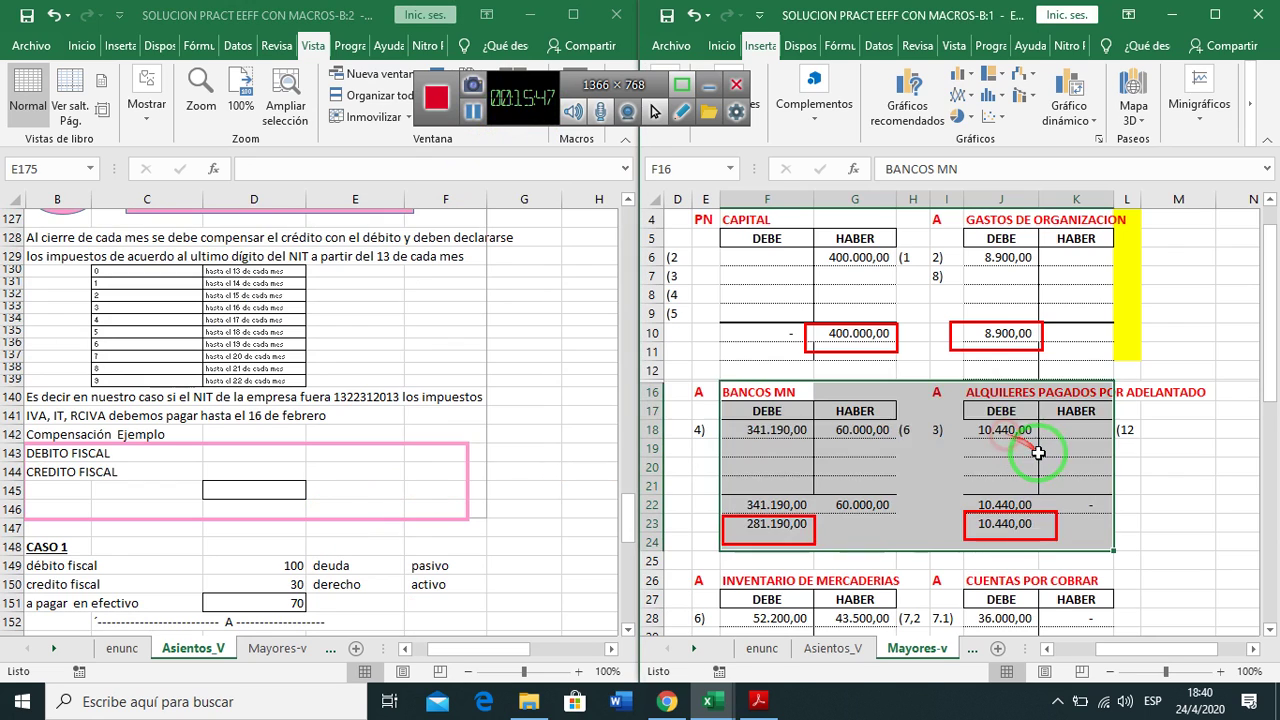
scroll(1045, 480, "up", 1)
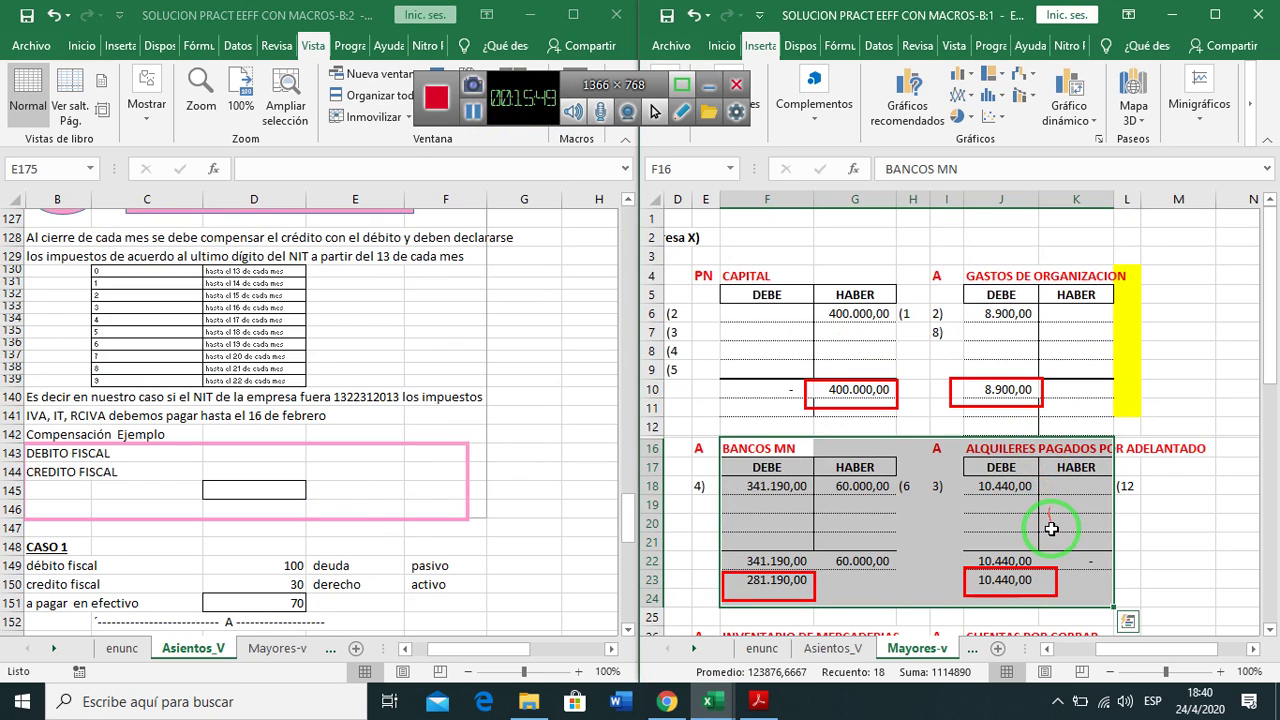
scroll(1051, 529, "down", 6)
scroll(1051, 529, "down", 4)
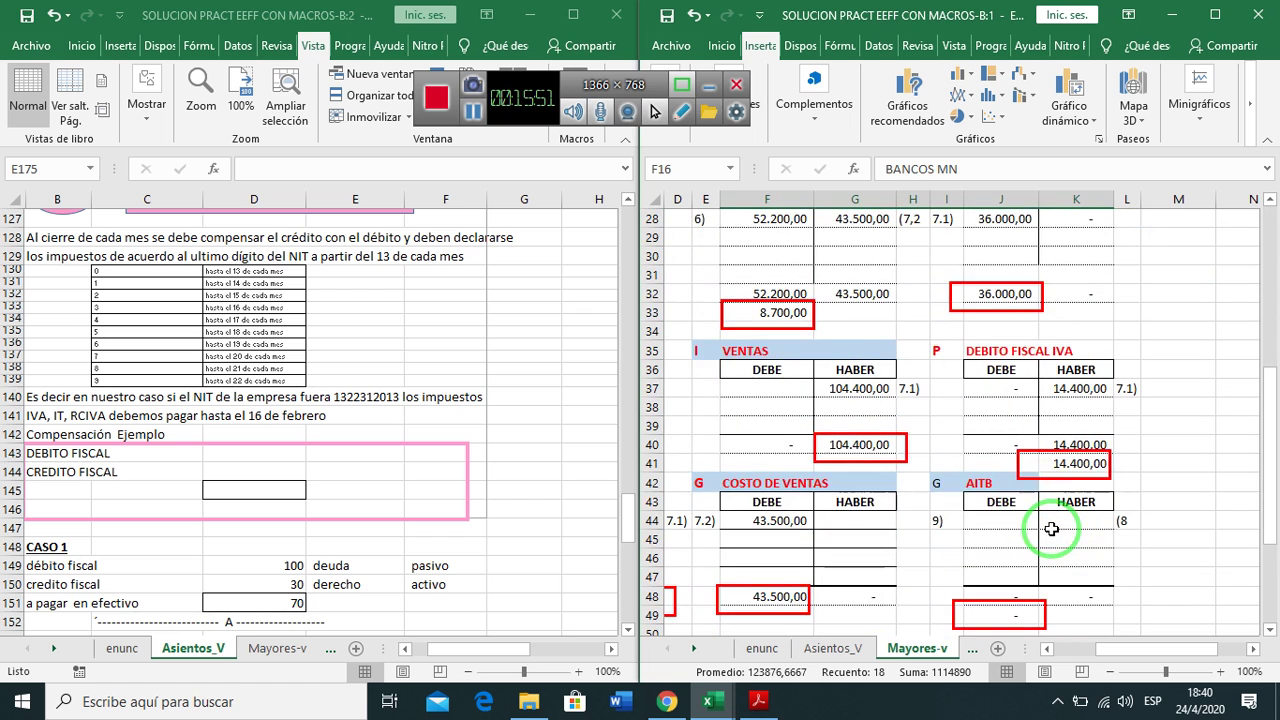
left_click(475, 118)
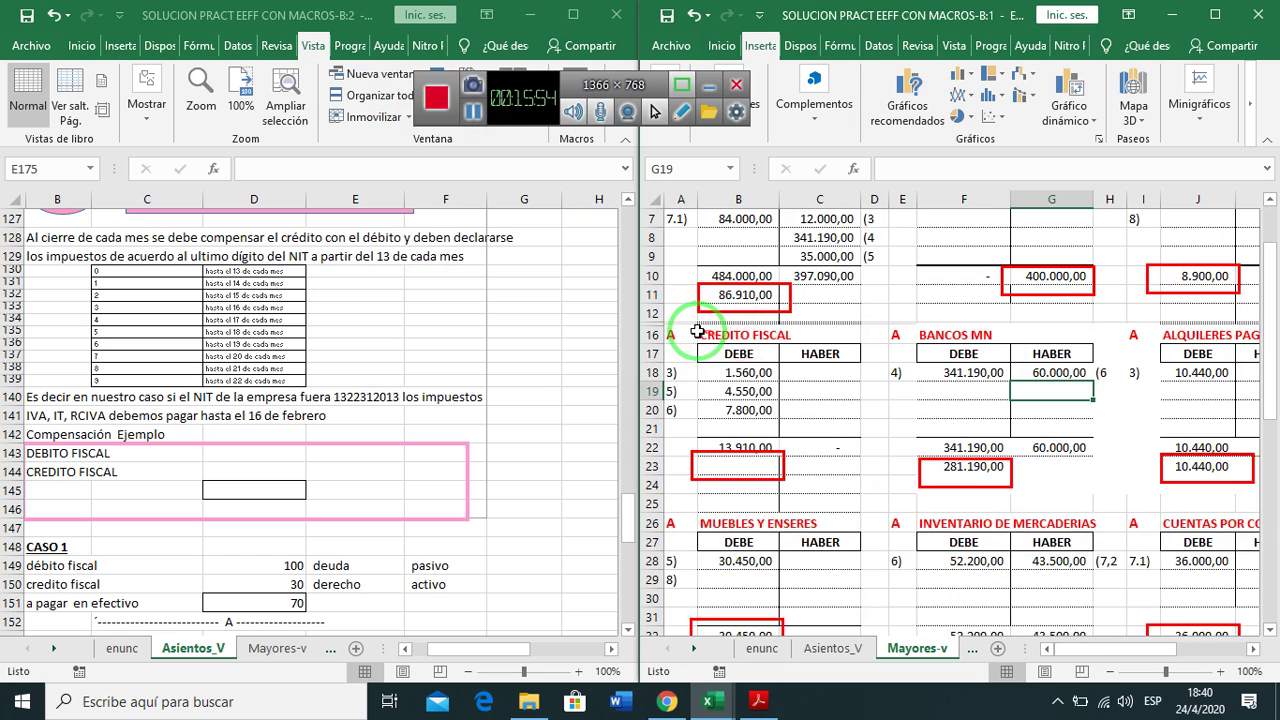
left_click_drag(697, 331, 860, 443)
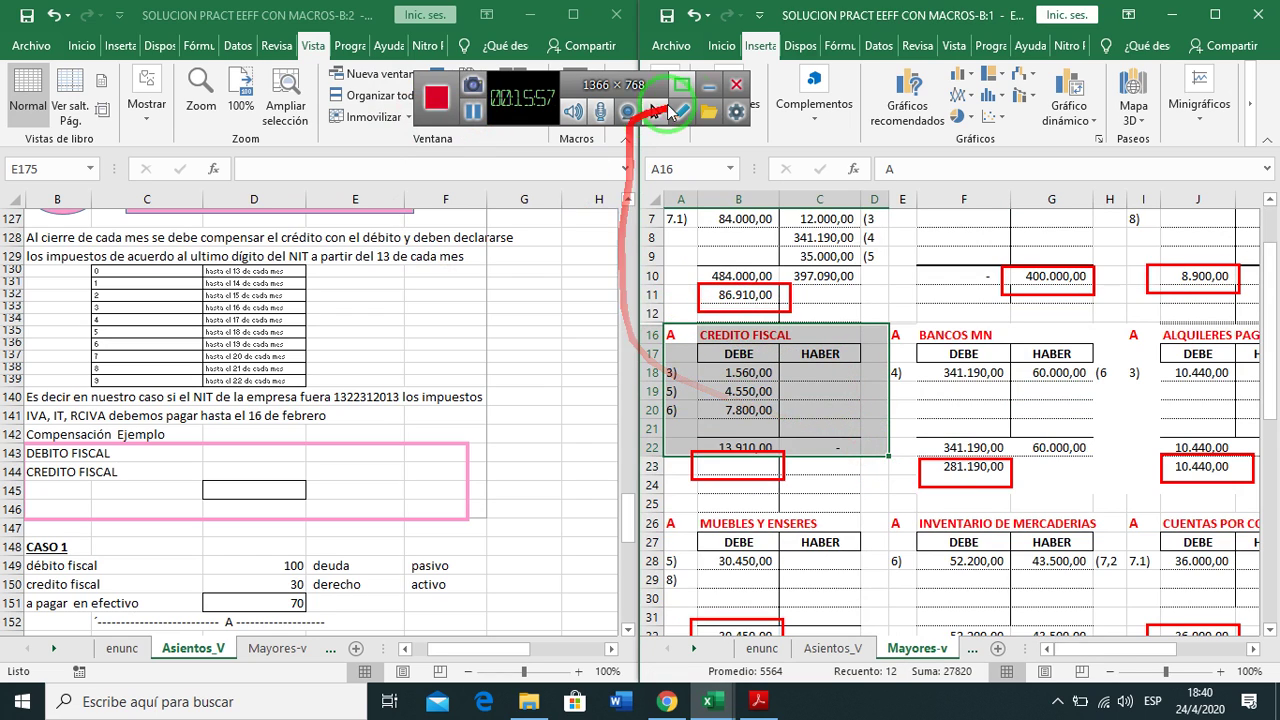
right_click(805, 412)
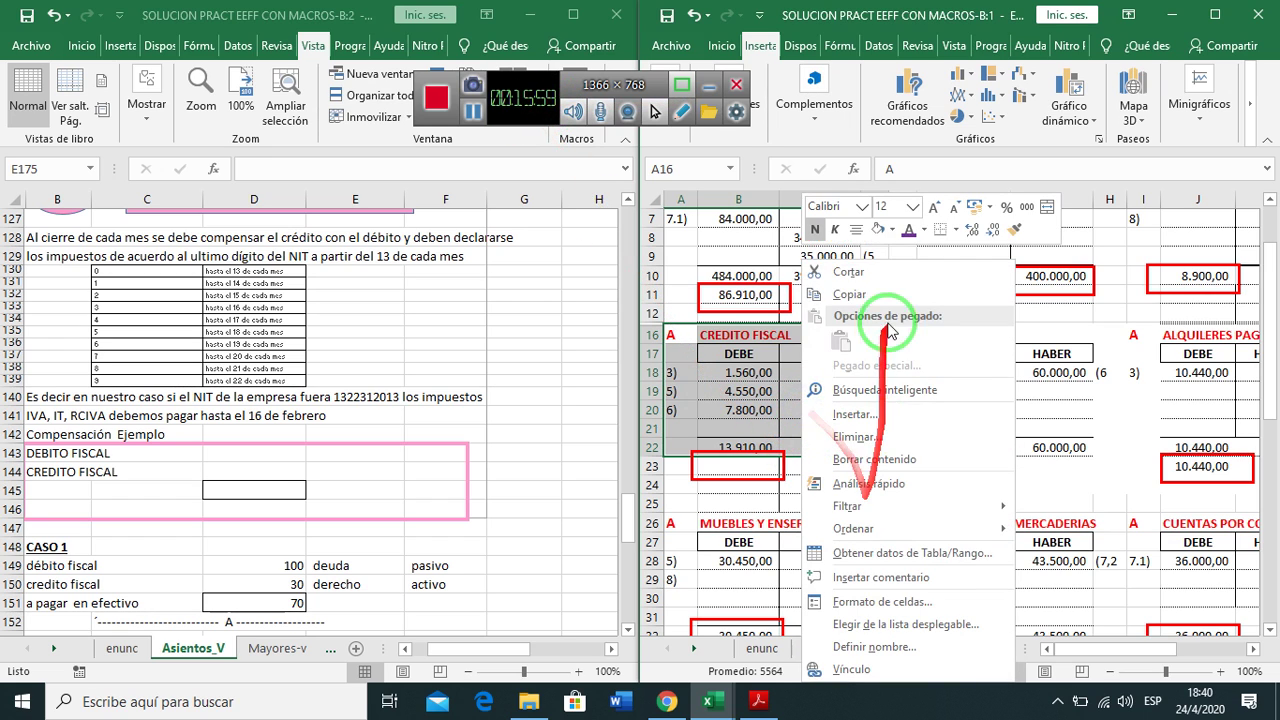
left_click(908, 238)
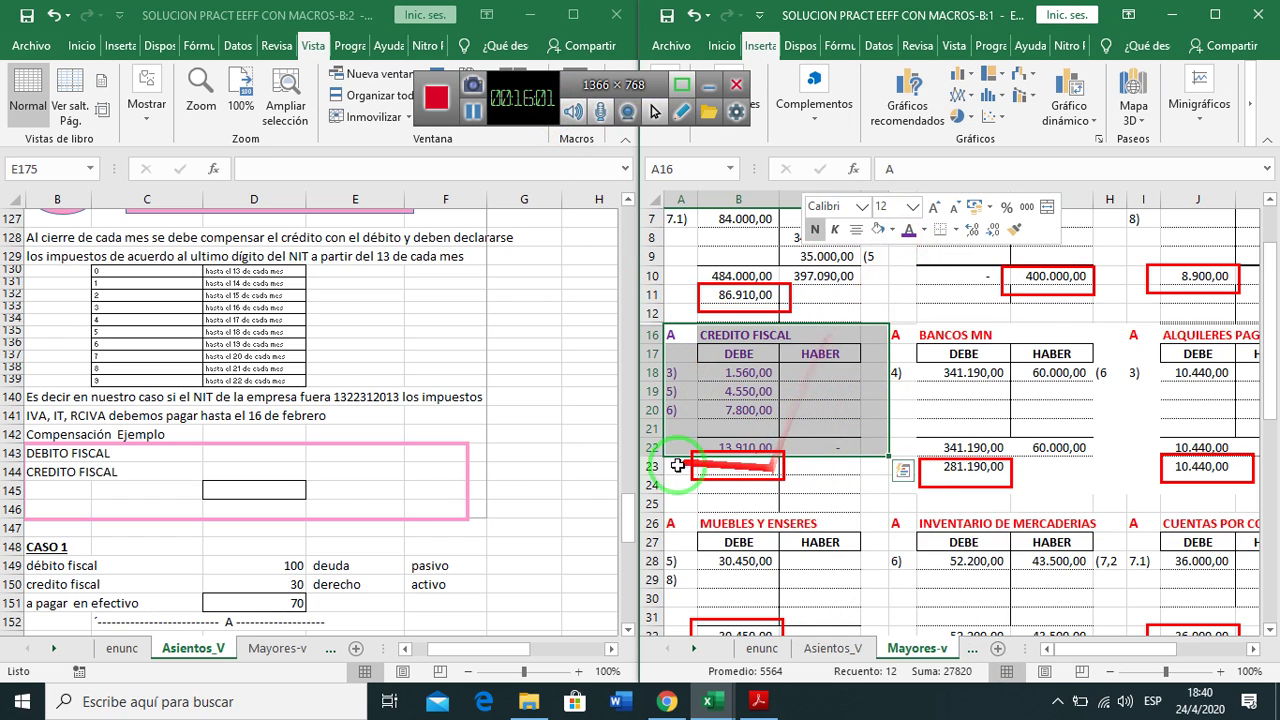
Link the CREDITO FISCAL amount in D144 of Asientos_V to the CREDITO FISCAL DEBE total in B22 of Mayores-v
left_click(286, 474)
left_click(272, 468)
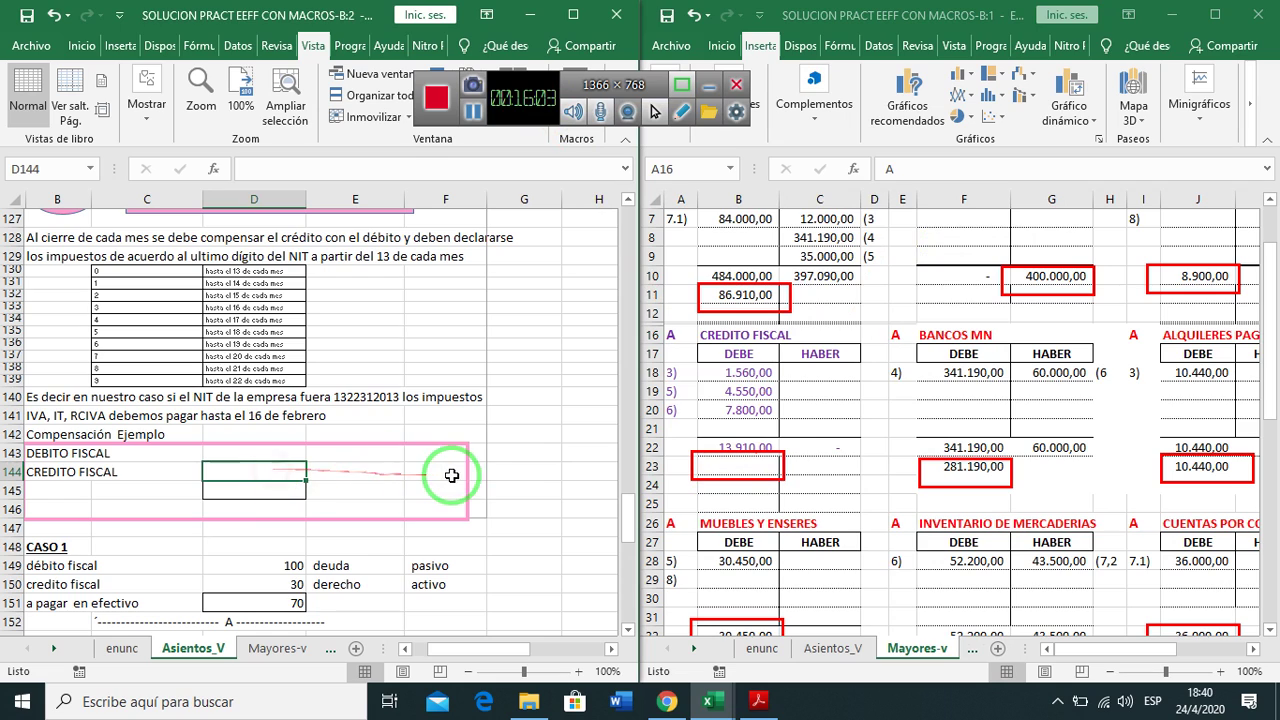
type("+")
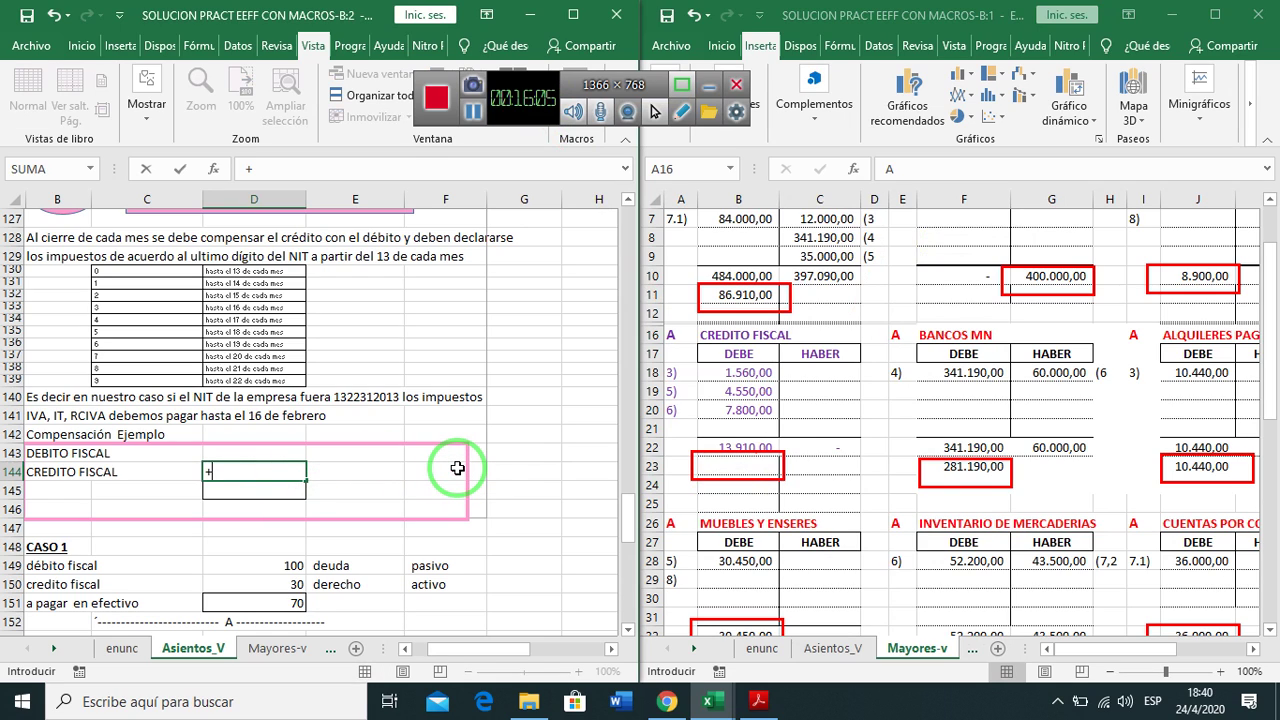
left_click_drag(457, 468, 752, 455)
left_click(752, 450)
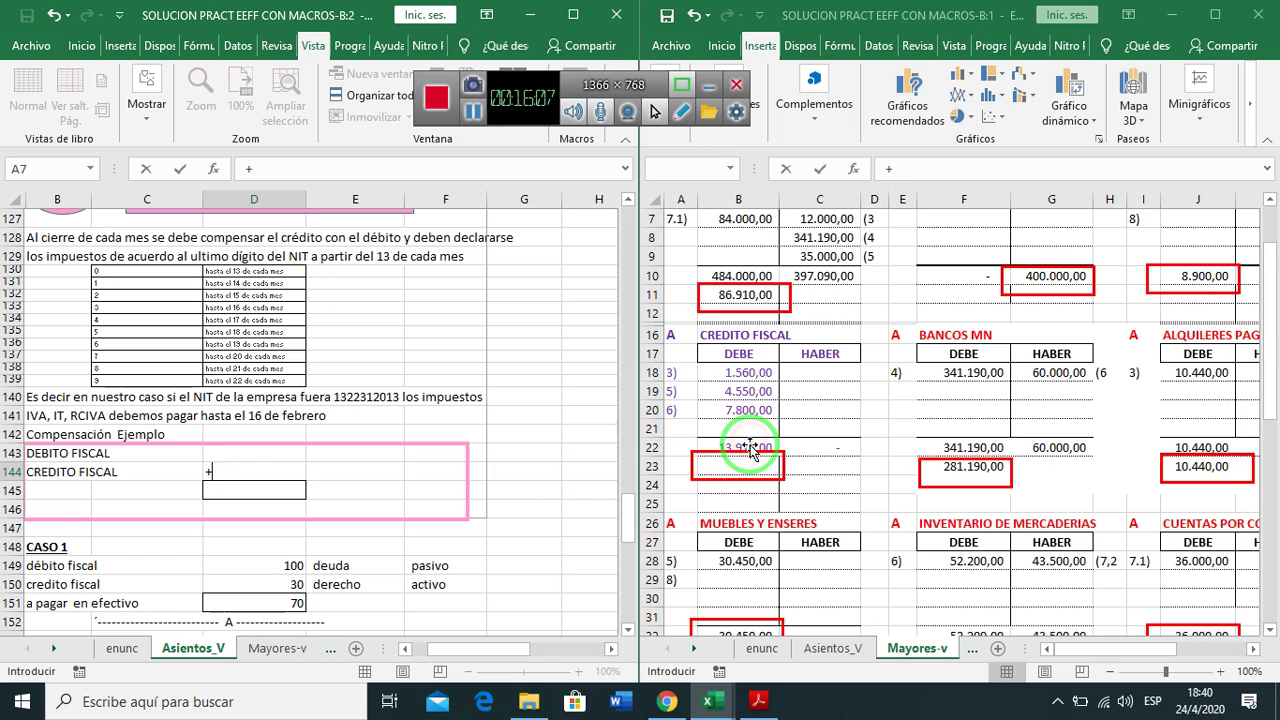
key("Return")
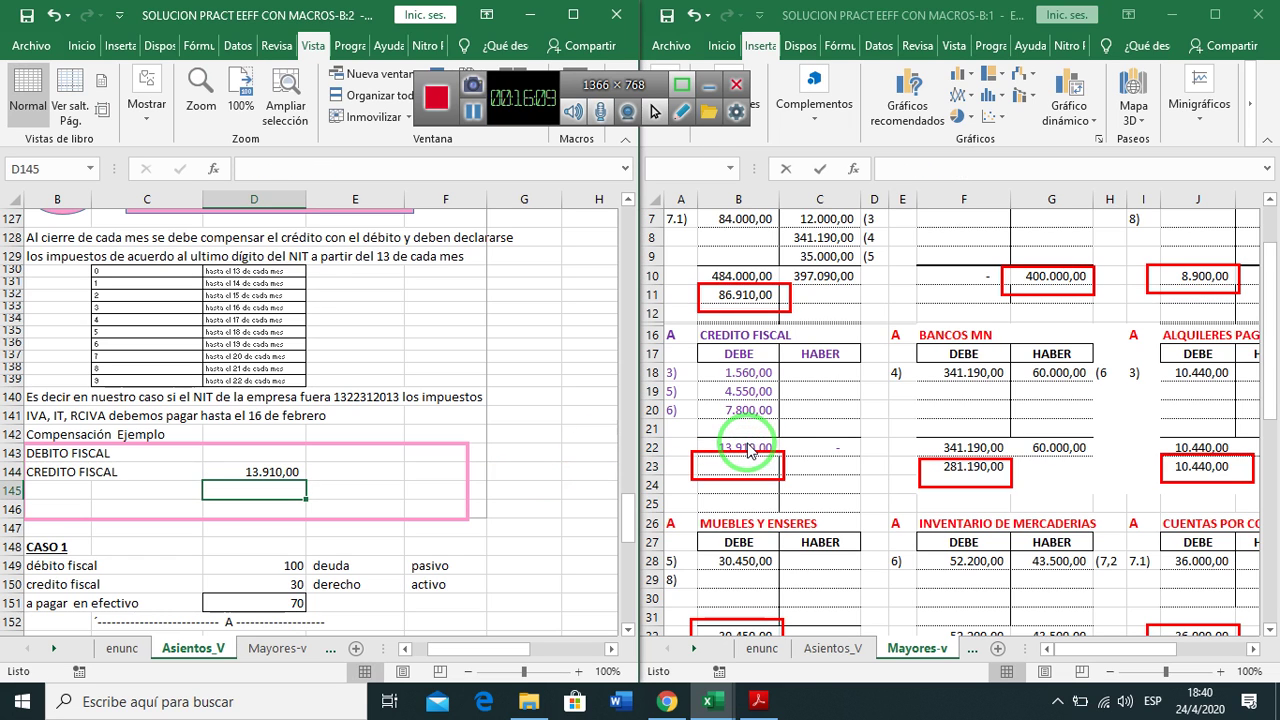
Link the DEBITO FISCAL amount in D143 of Asientos_V to the DEBITO FISCAL IVA HABER entry in K37 of Mayores-v
scroll(1113, 494, "down", 6)
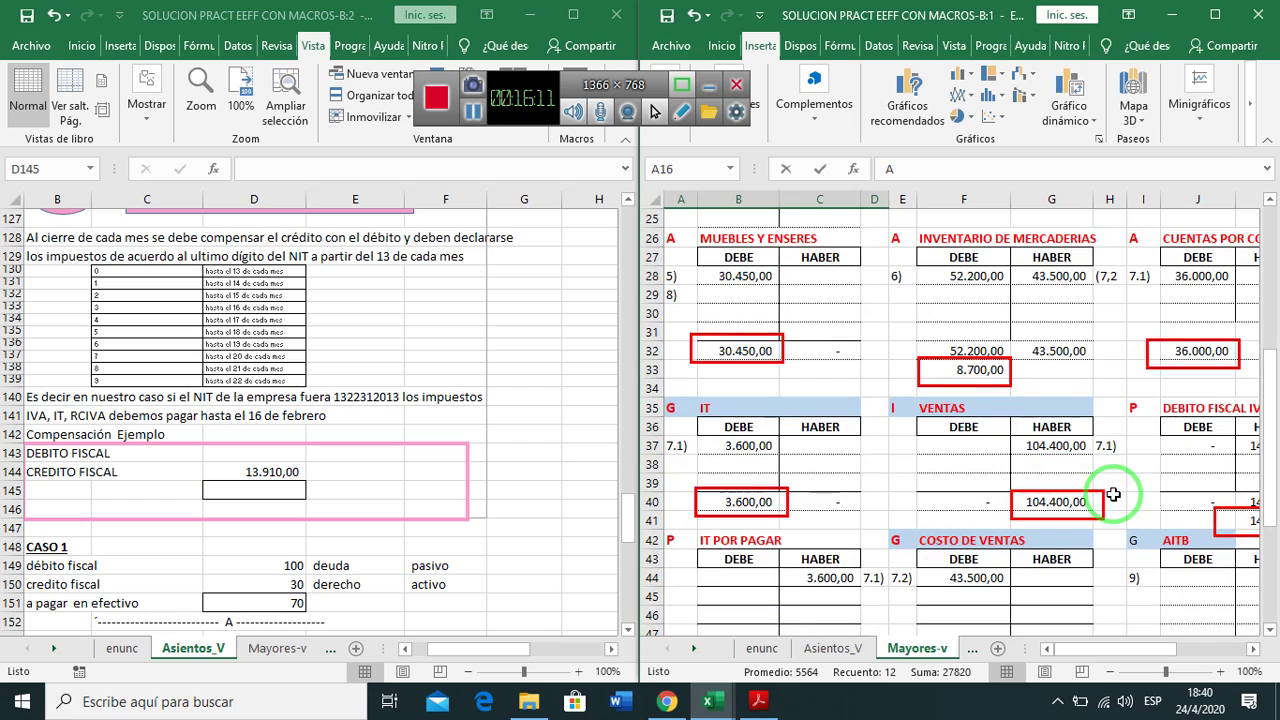
left_click(1196, 457)
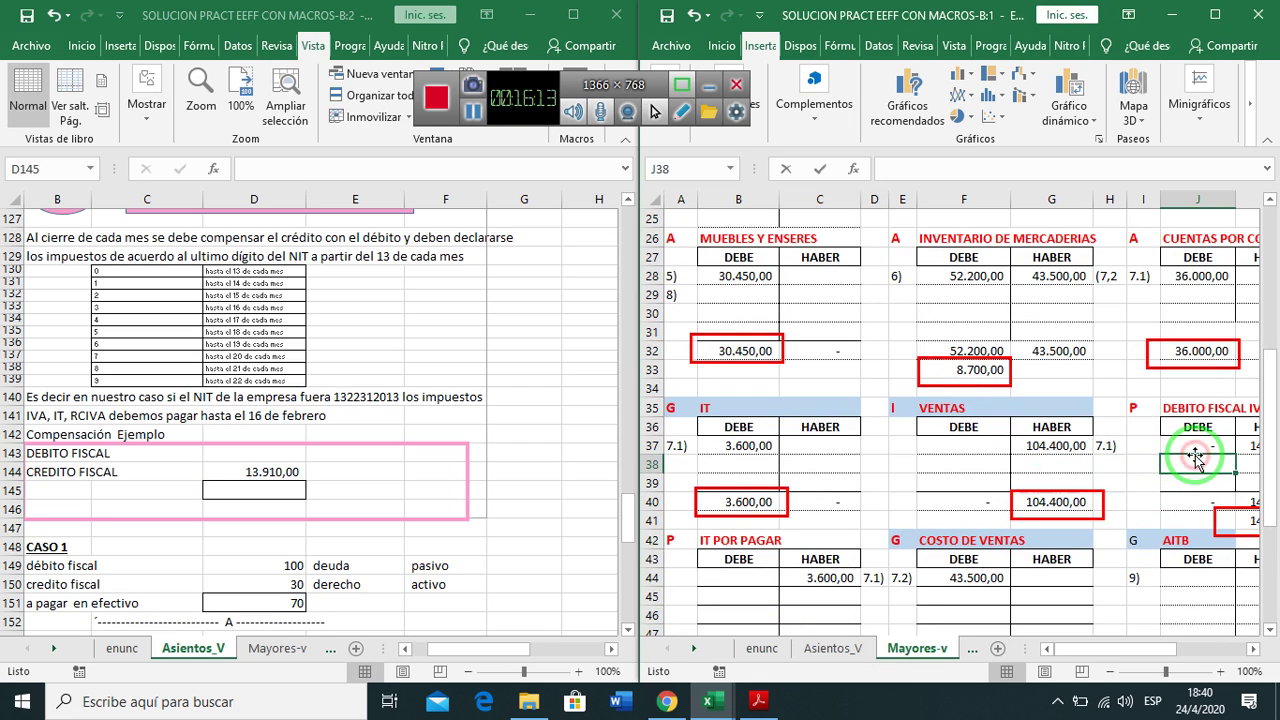
key("Right")
key("Up")
key("Down")
key("Down")
key("Down")
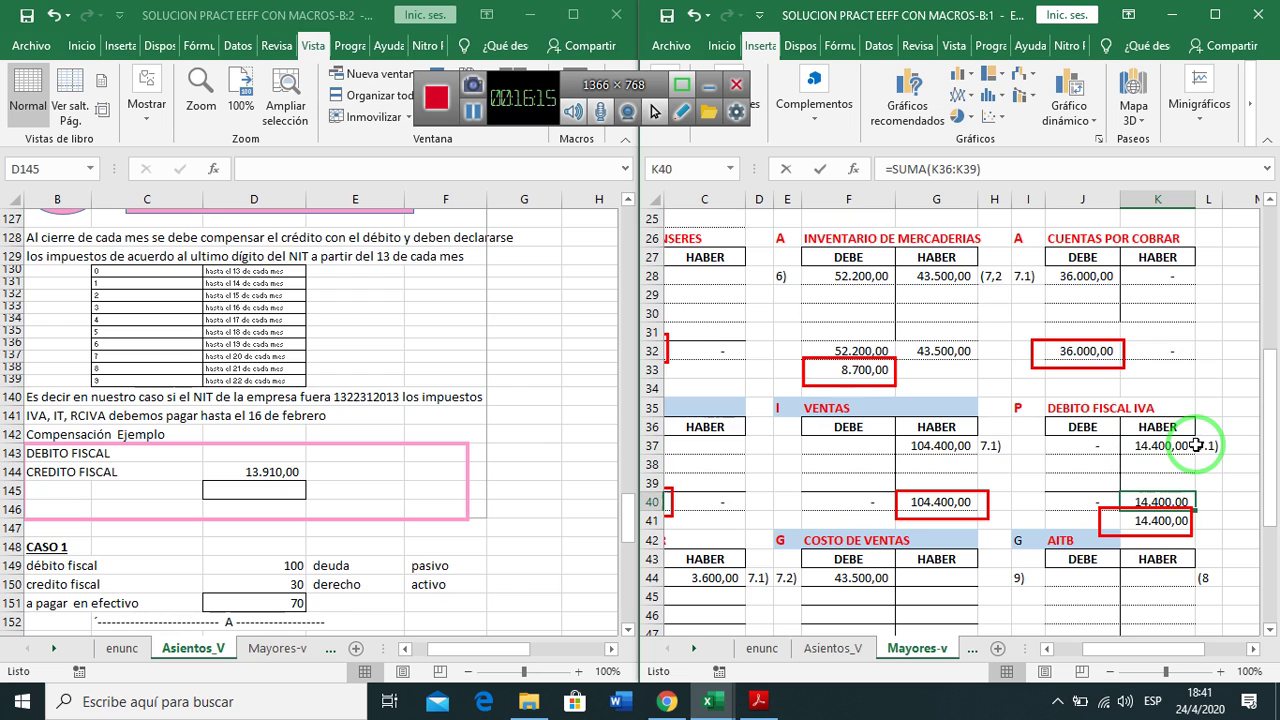
left_click(236, 447)
left_click(243, 456)
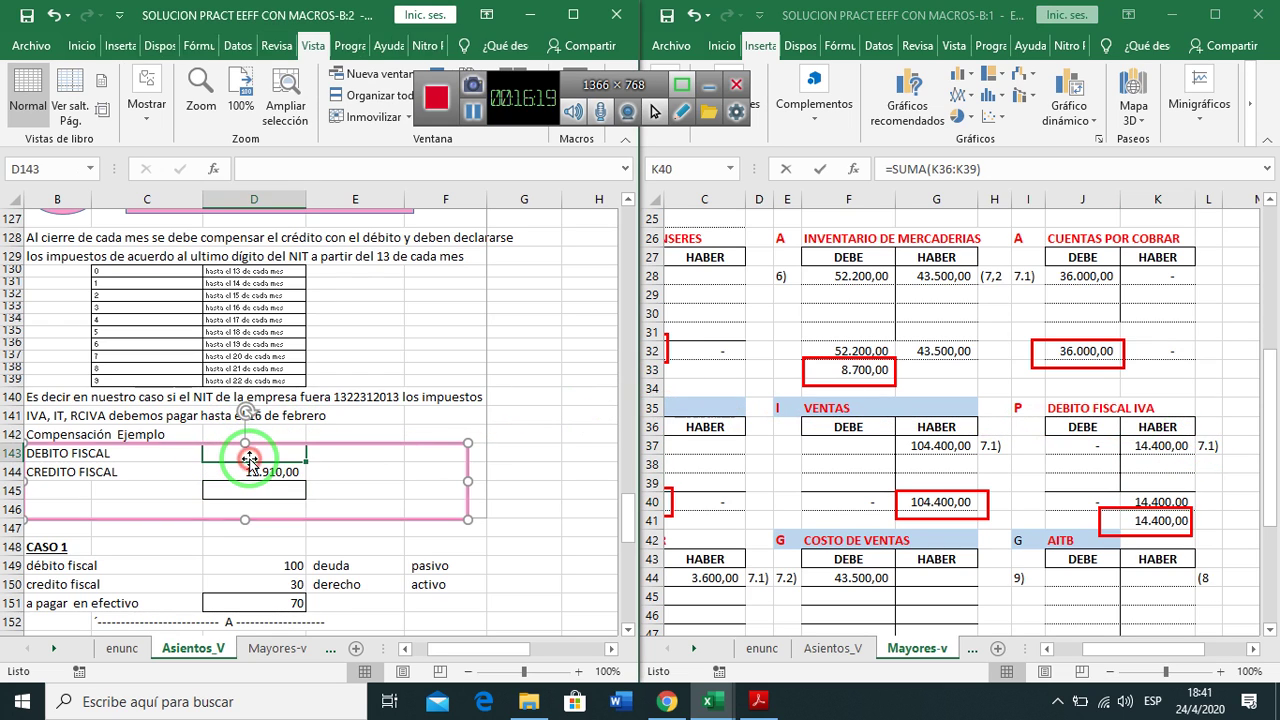
type("+")
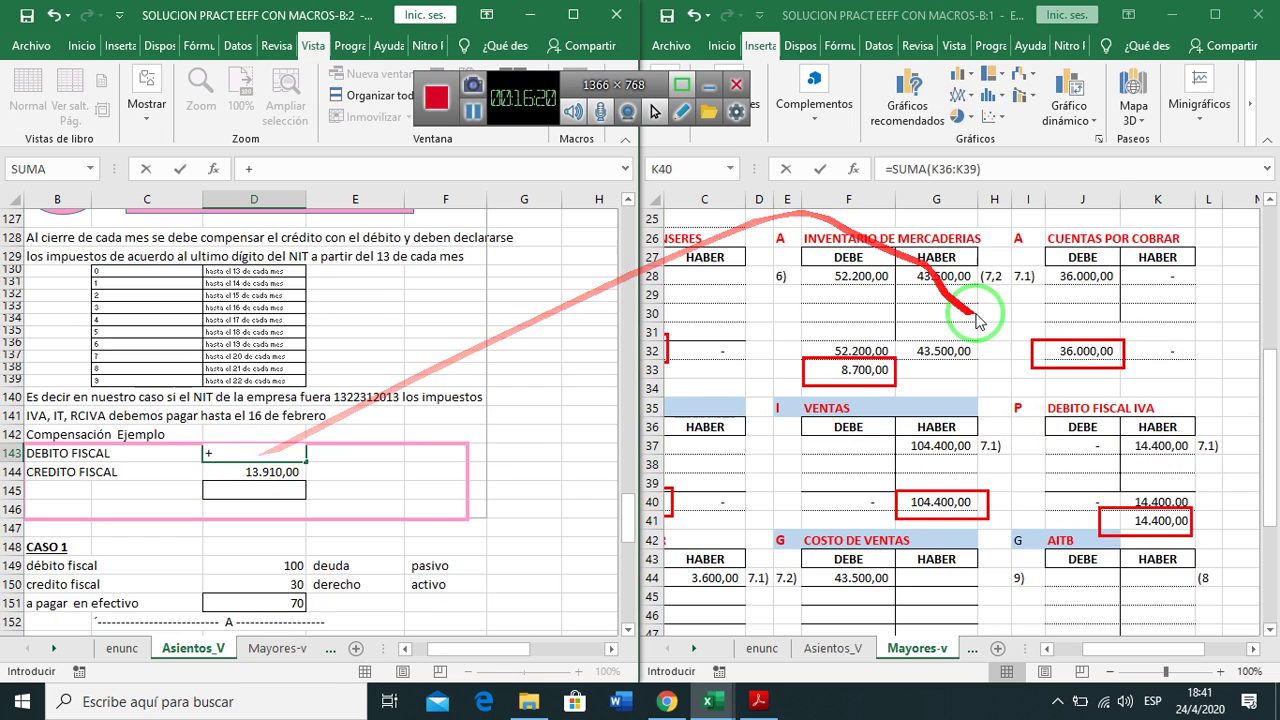
left_click(1162, 447)
left_click(1160, 440)
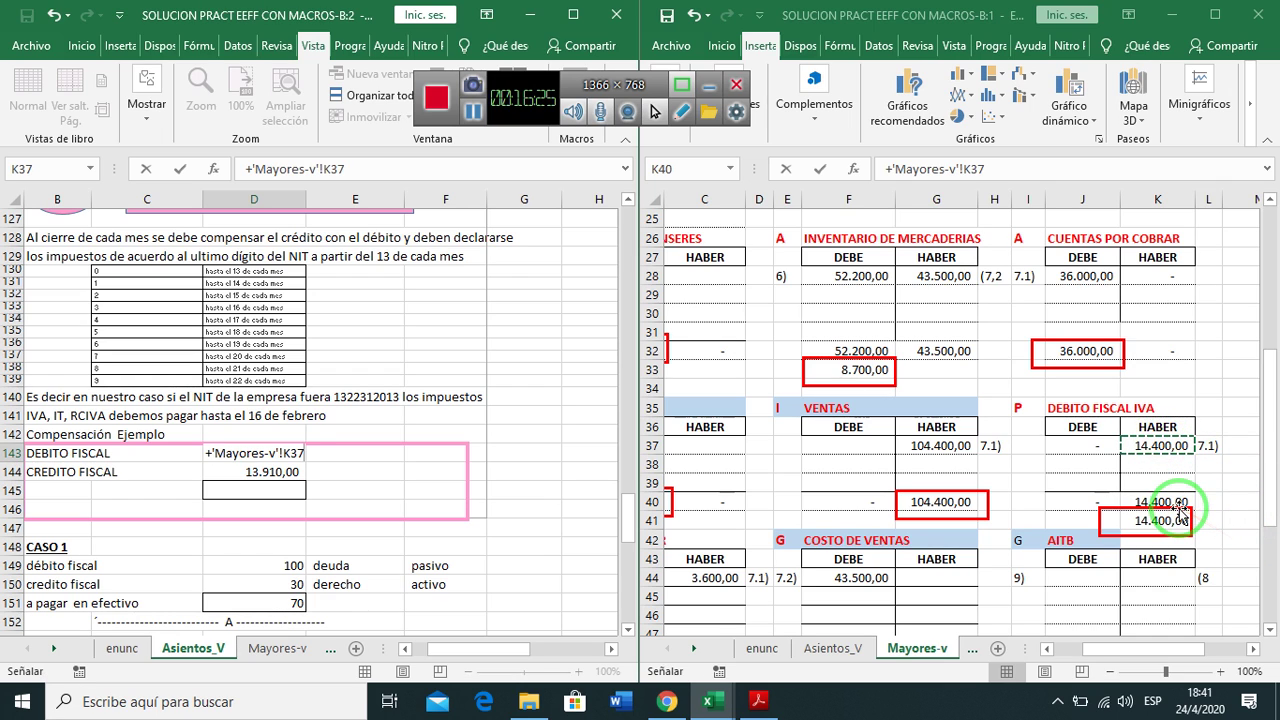
key("Return")
key("Return")
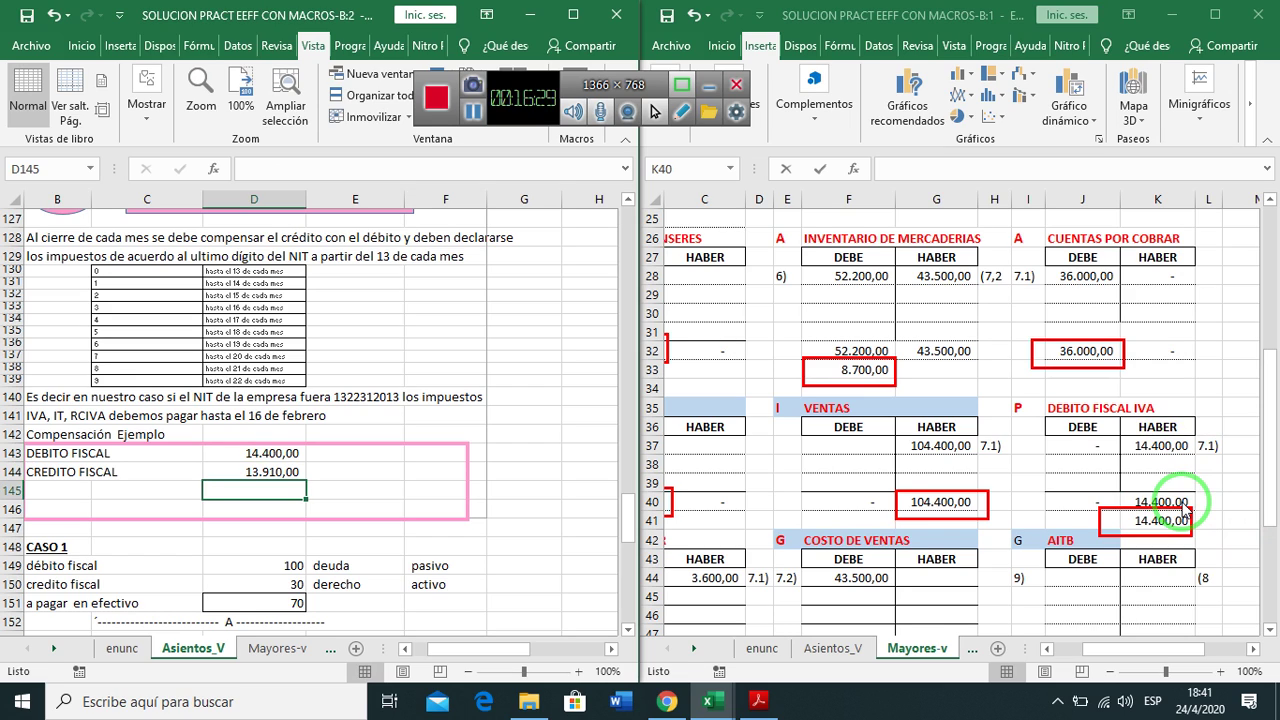
Calculate the IVA compensation difference in D145 by subtracting CREDITO FISCAL D144 from DEBITO FISCAL D143
type("+")
key("Up")
key("Up")
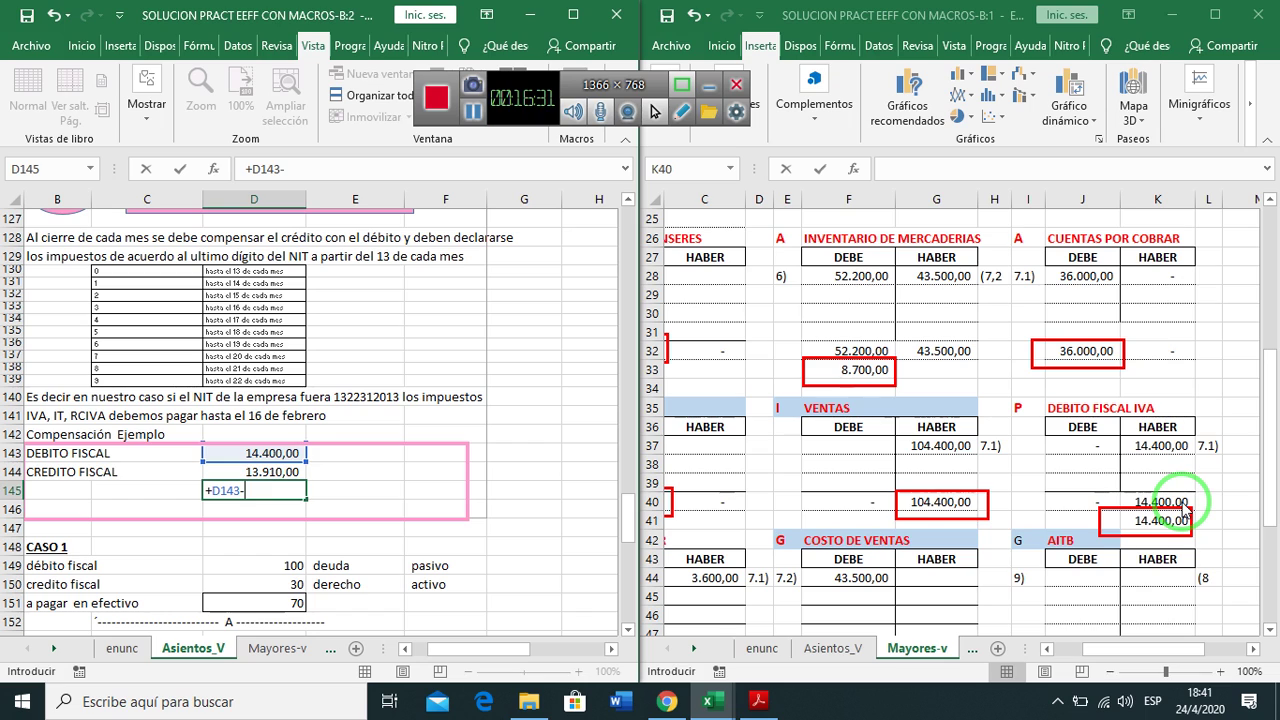
type("-")
key("Up")
key("Return")
Label the compensation difference "DEDUDA A PAGAR" in B145
key("Up")
key("Left")
key("Left")
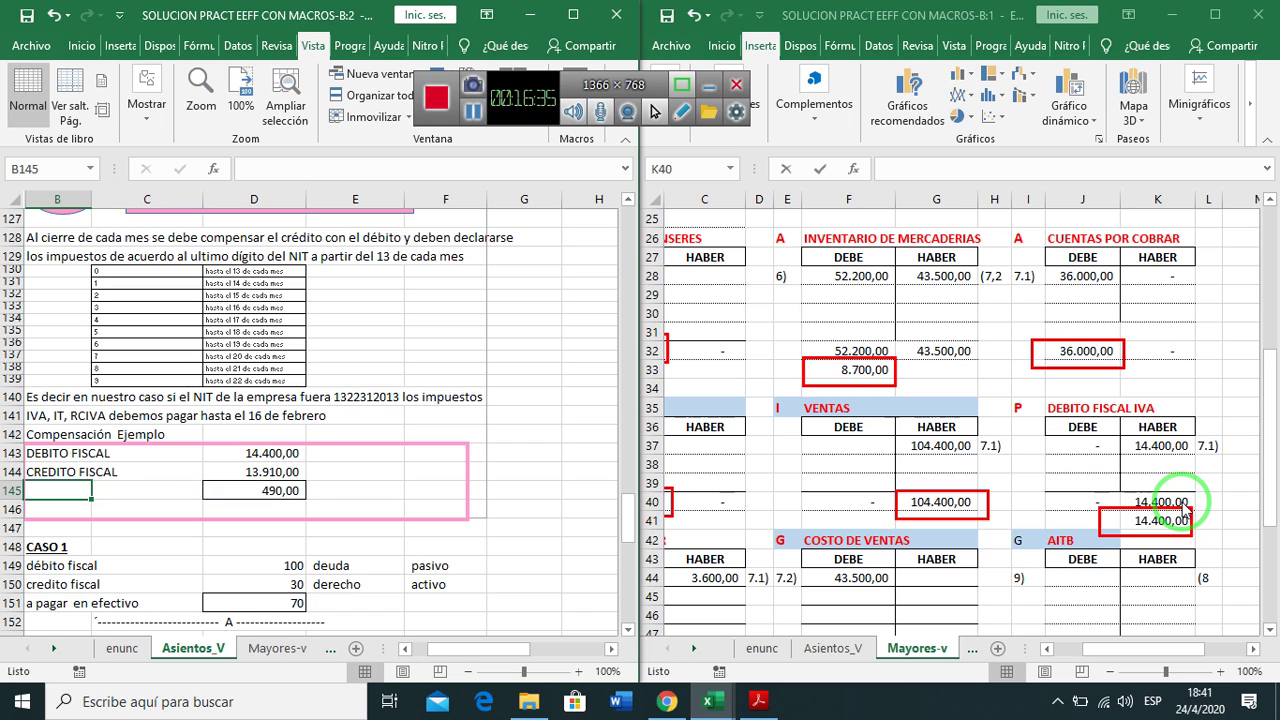
type("DEU")
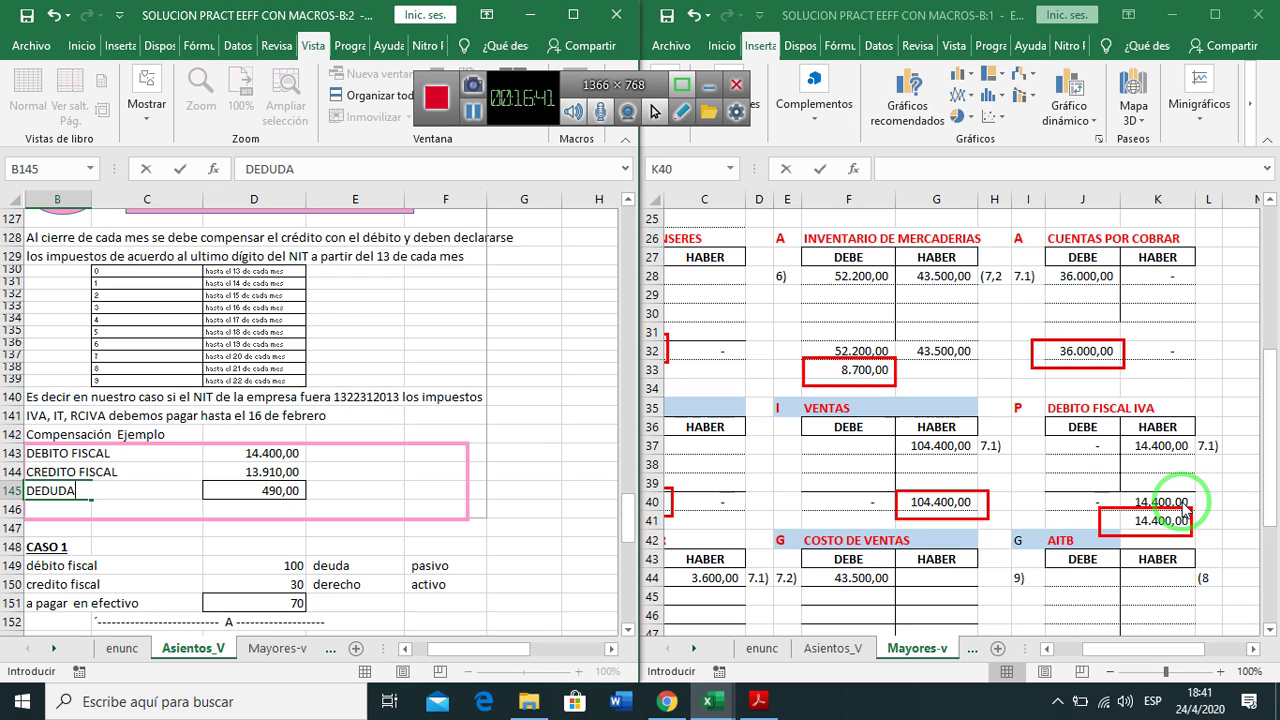
type("GAR")
key("Right")
key("Right")
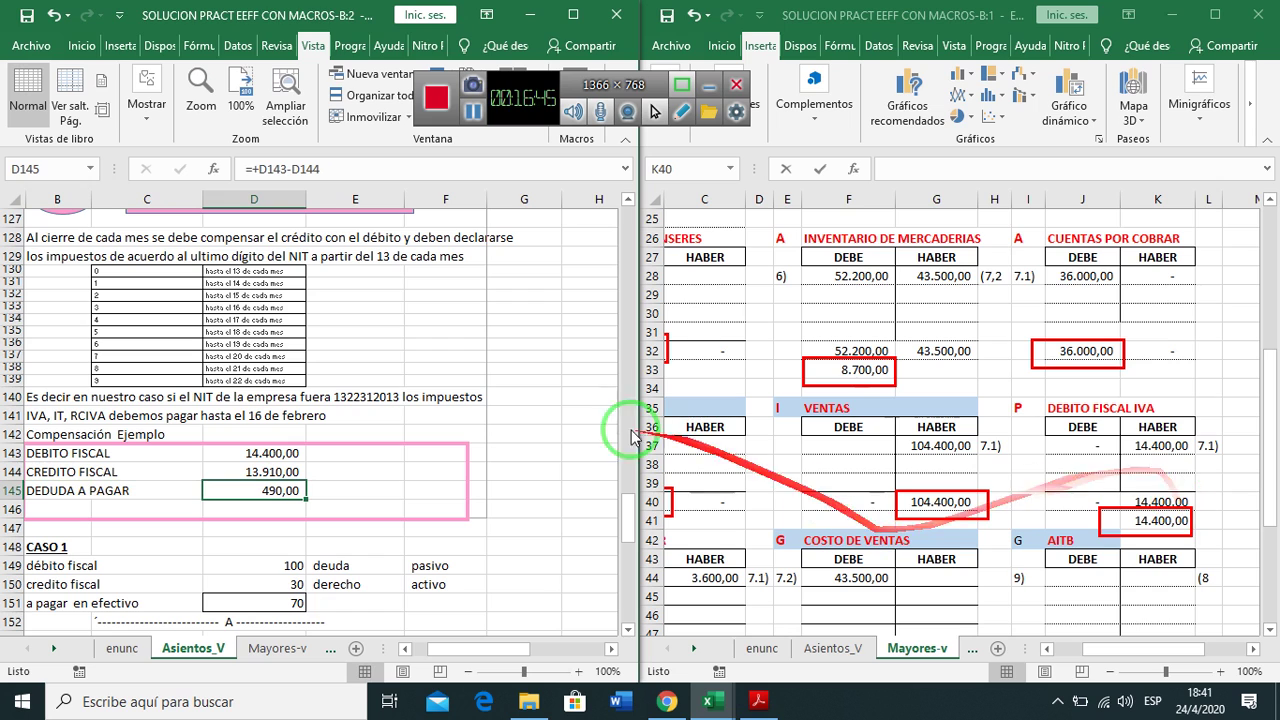
Following the CASO 1 entry, enter the accounts DEBITO FISCAL in C77 and CREDITO FISCAL in D78 of the 31/1/19 journal entry
scroll(310, 465, "down", 2)
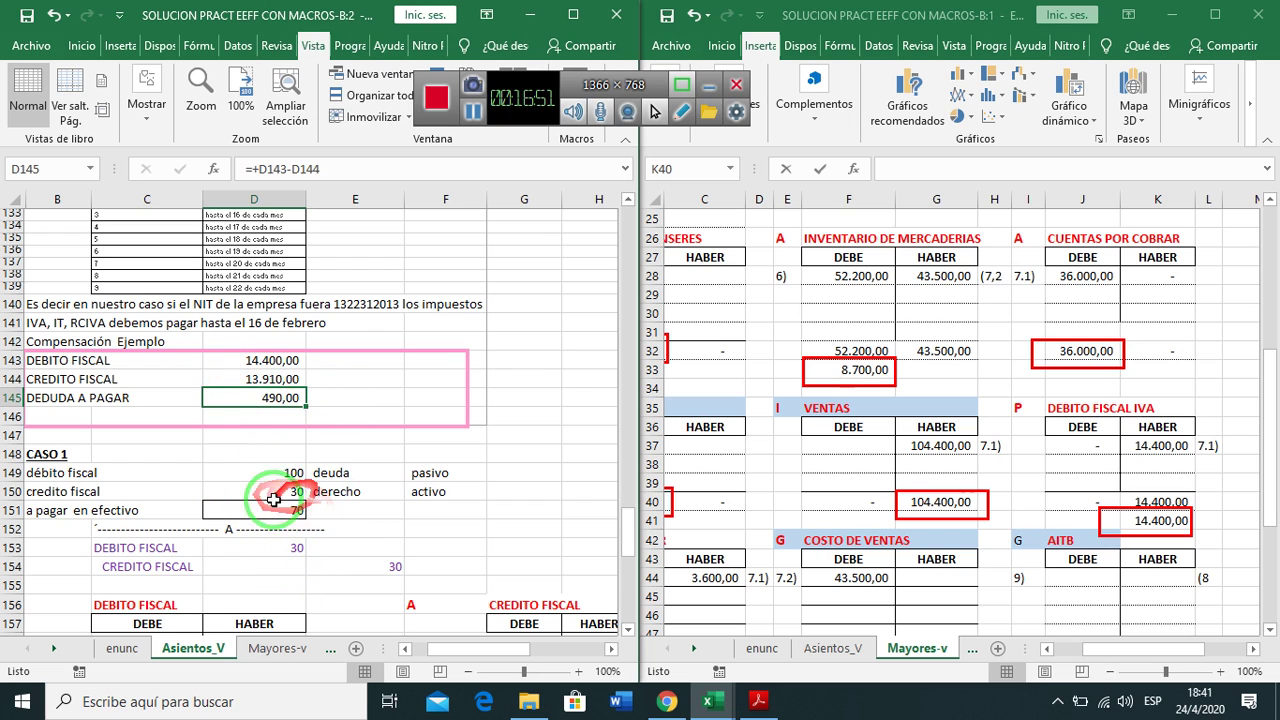
left_click(293, 543)
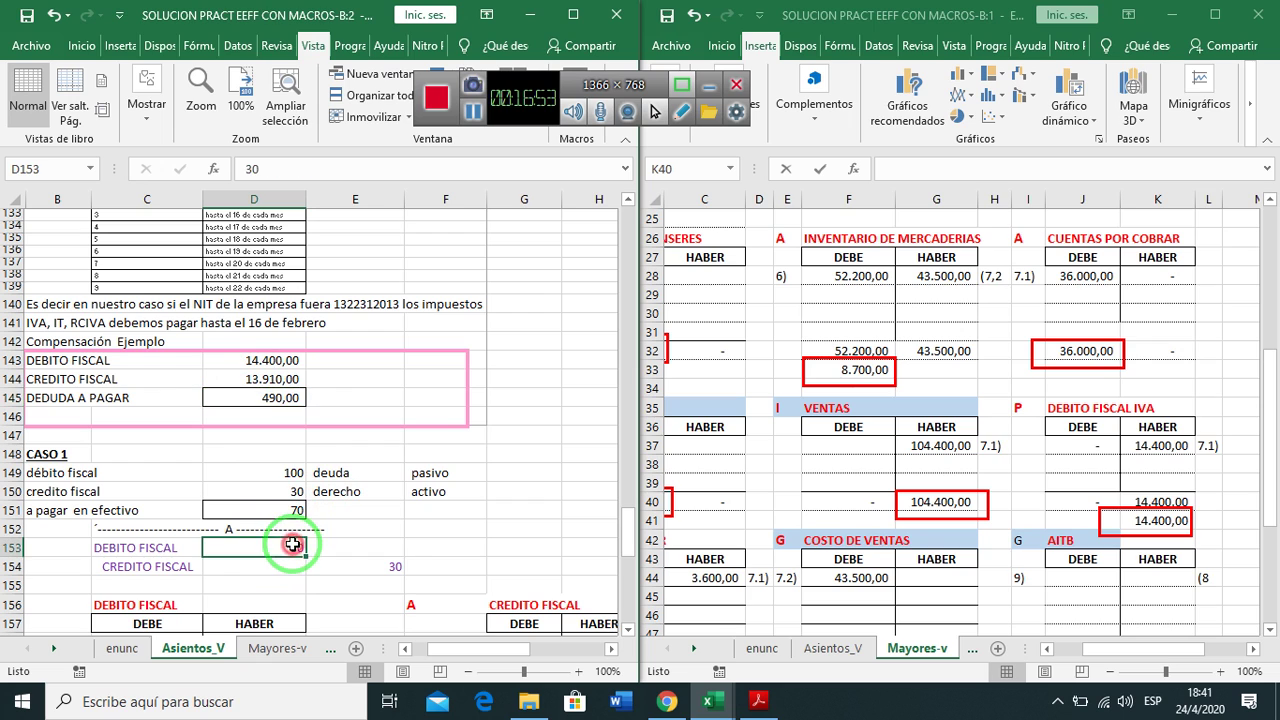
left_click(386, 563)
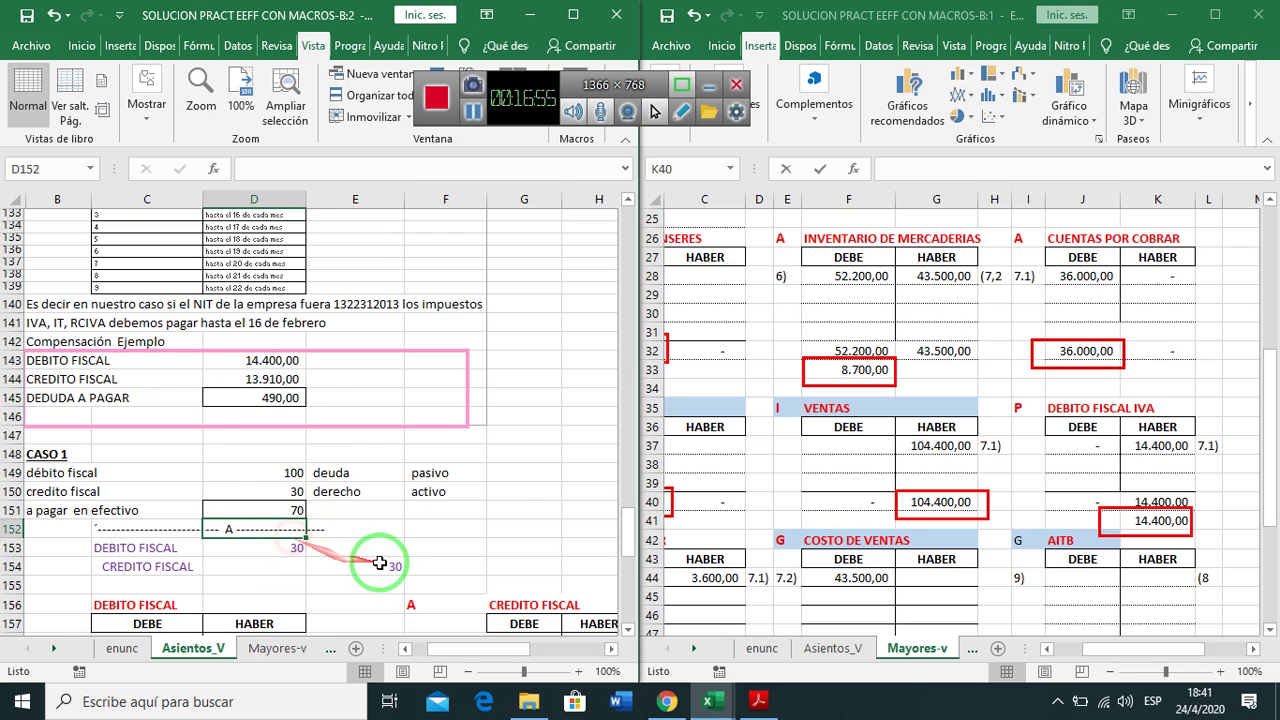
scroll(400, 549, "down", 5)
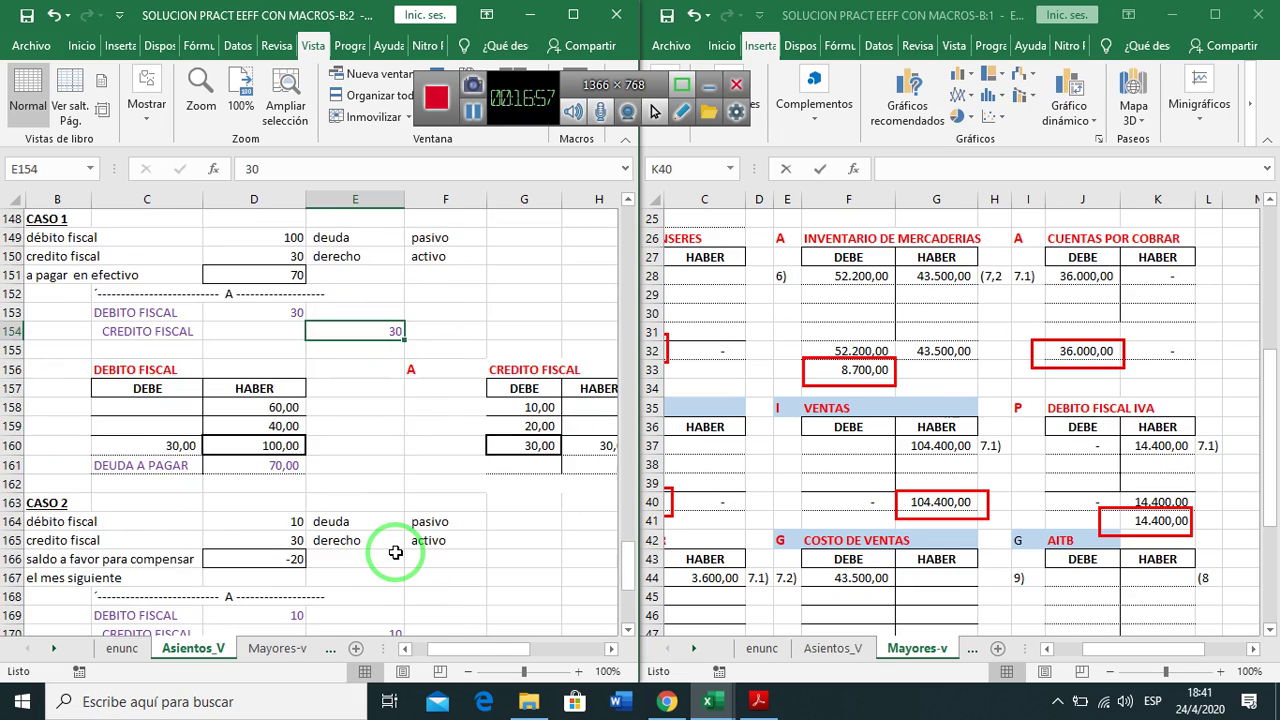
scroll(396, 552, "up", 20)
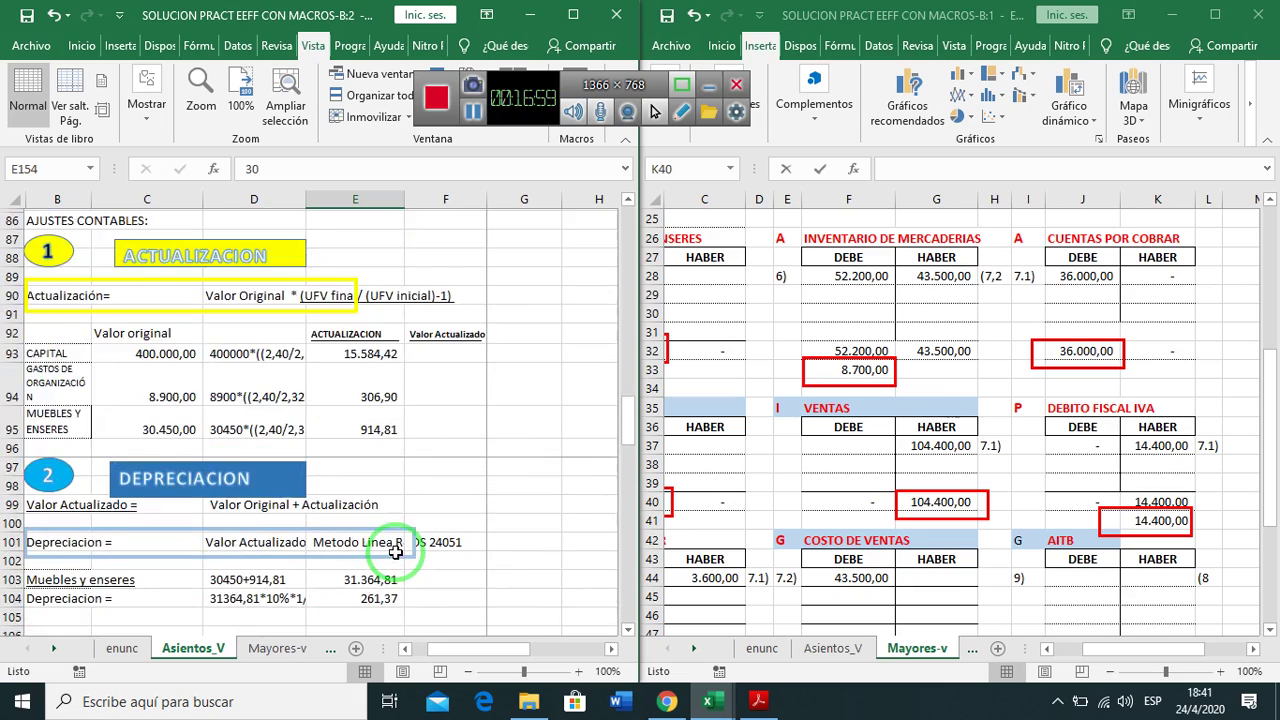
scroll(396, 552, "up", 6)
left_click(176, 368)
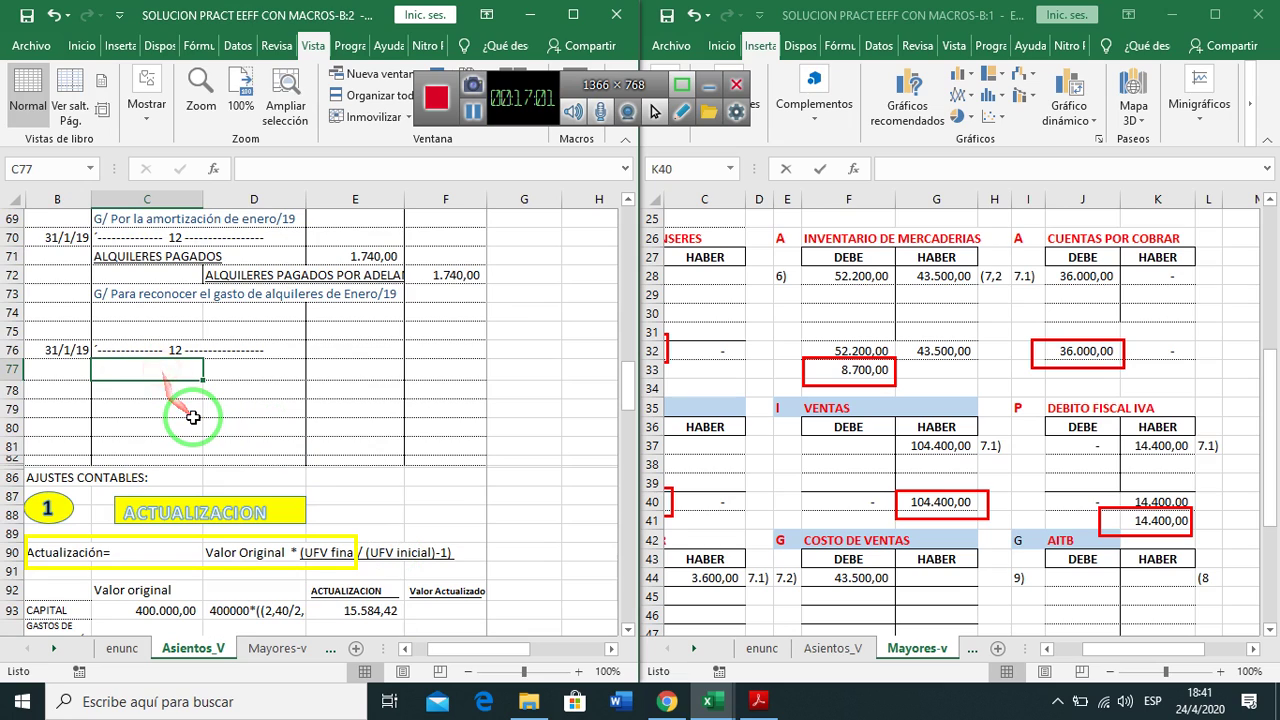
type("DEBITO FISCAL")
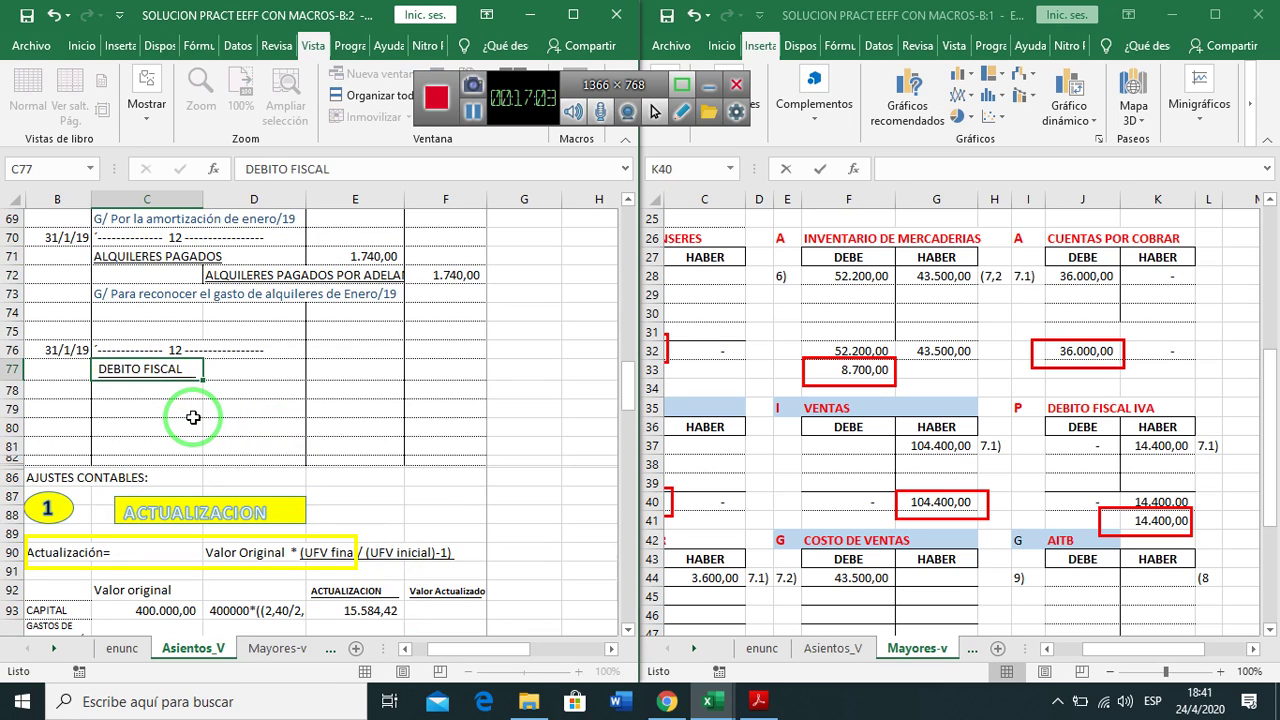
key("Return")
key("Right")
type("CRE")
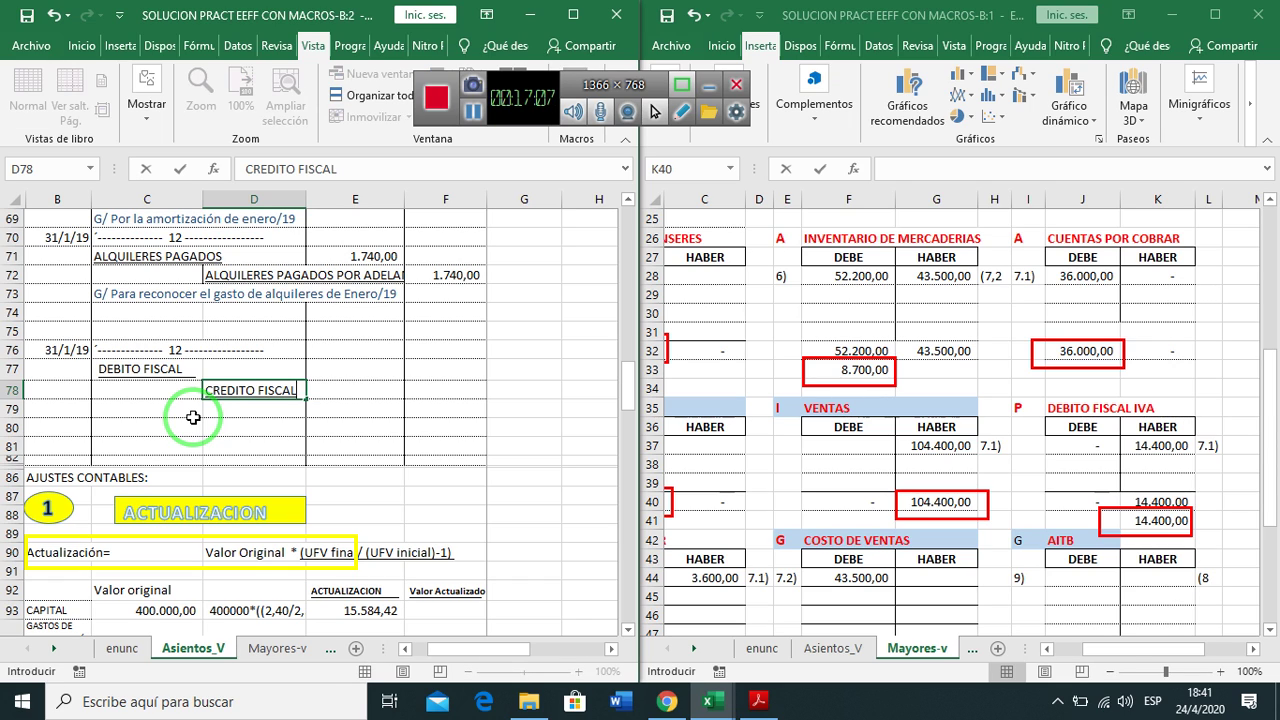
type("DITO FISCAL")
key("Return")
Extend the two account names in C77 and D78 to "DEBITO FISCAL IVA" and "CREDITO FISCAL IVA"
key("Up")
key("Up")
key("Left")
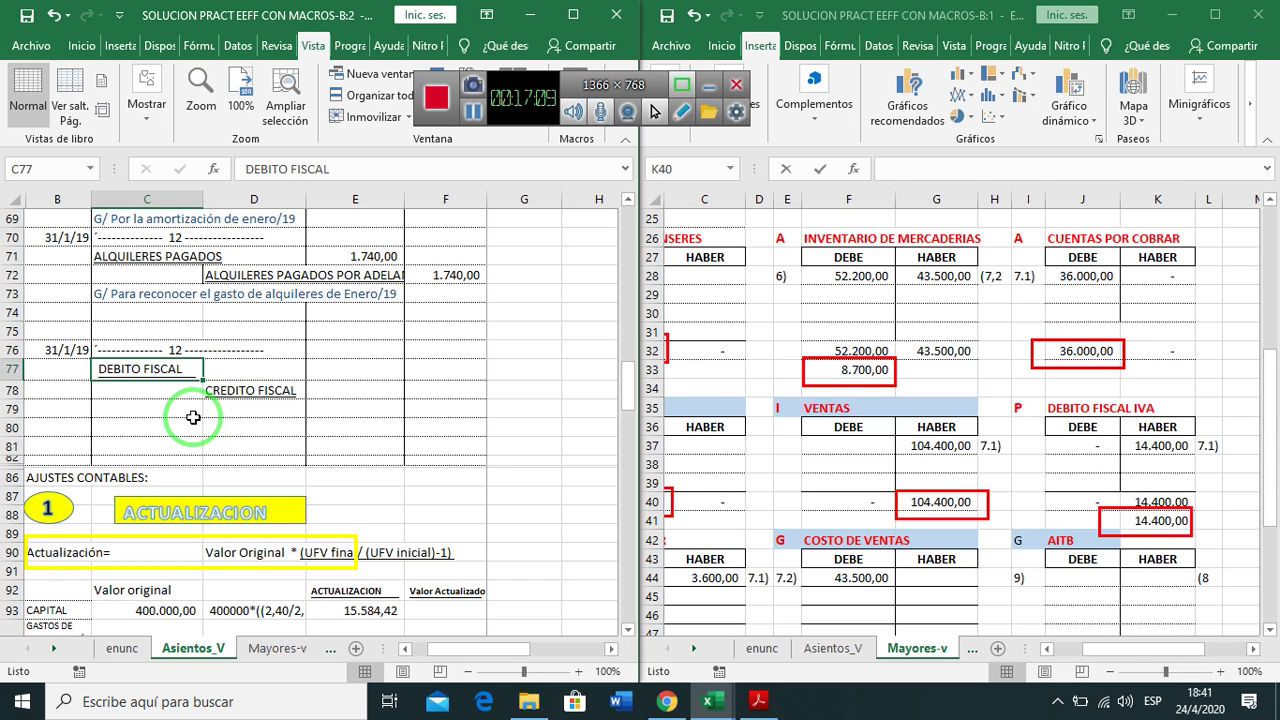
key("F2")
type("IV")
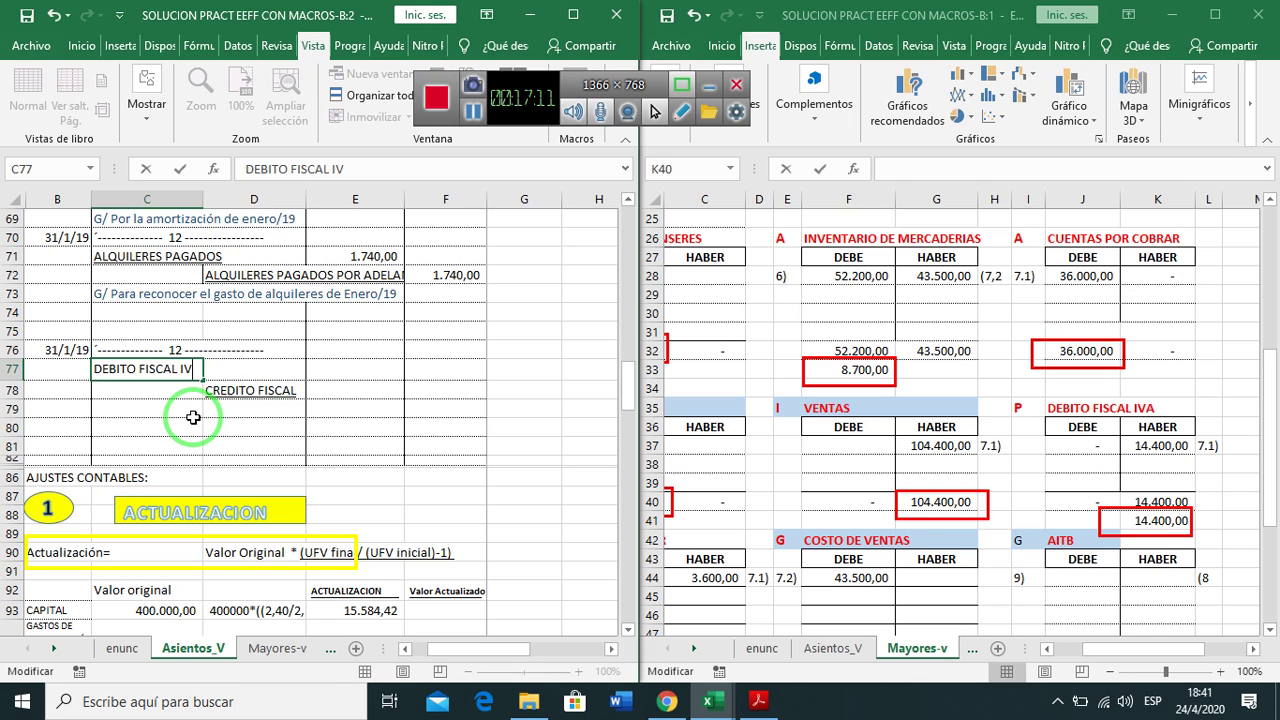
type("A")
key("Return")
key("Right")
key("F2")
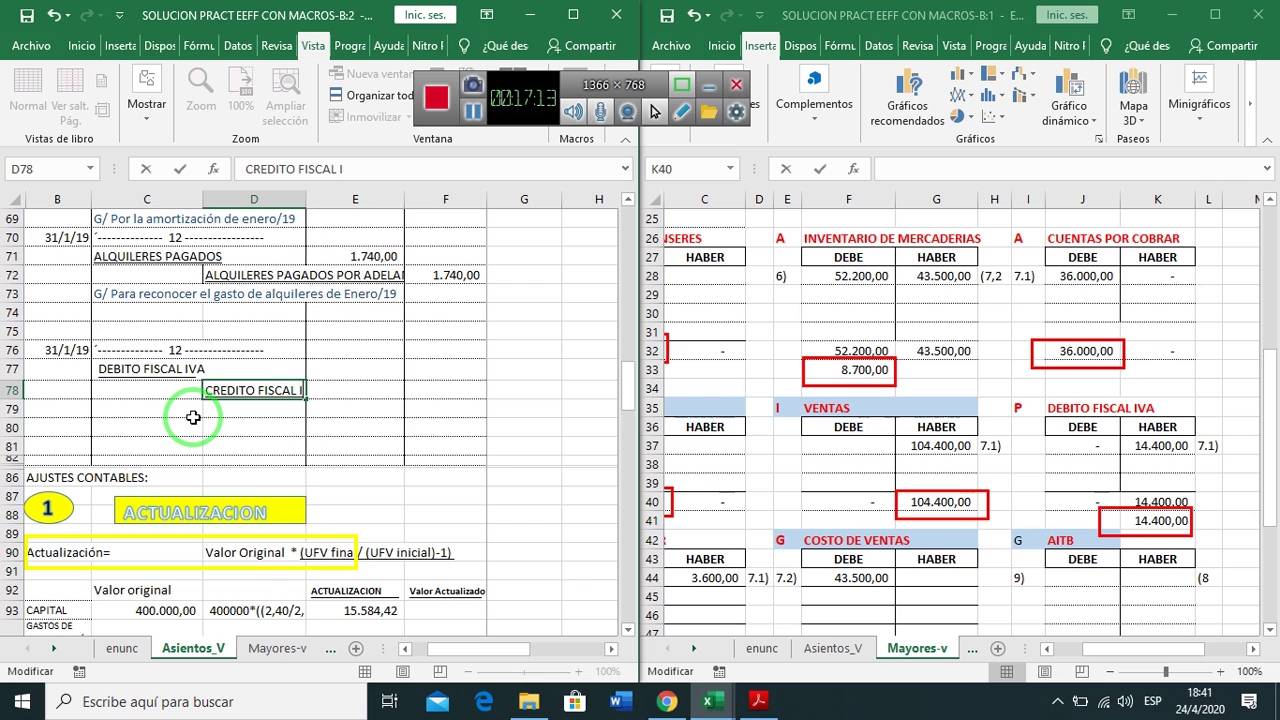
Link the DEBITO FISCAL IVA debit amount in E77 to the CREDITO FISCAL amount in D144
key("Up")
key("Right")
type("+")
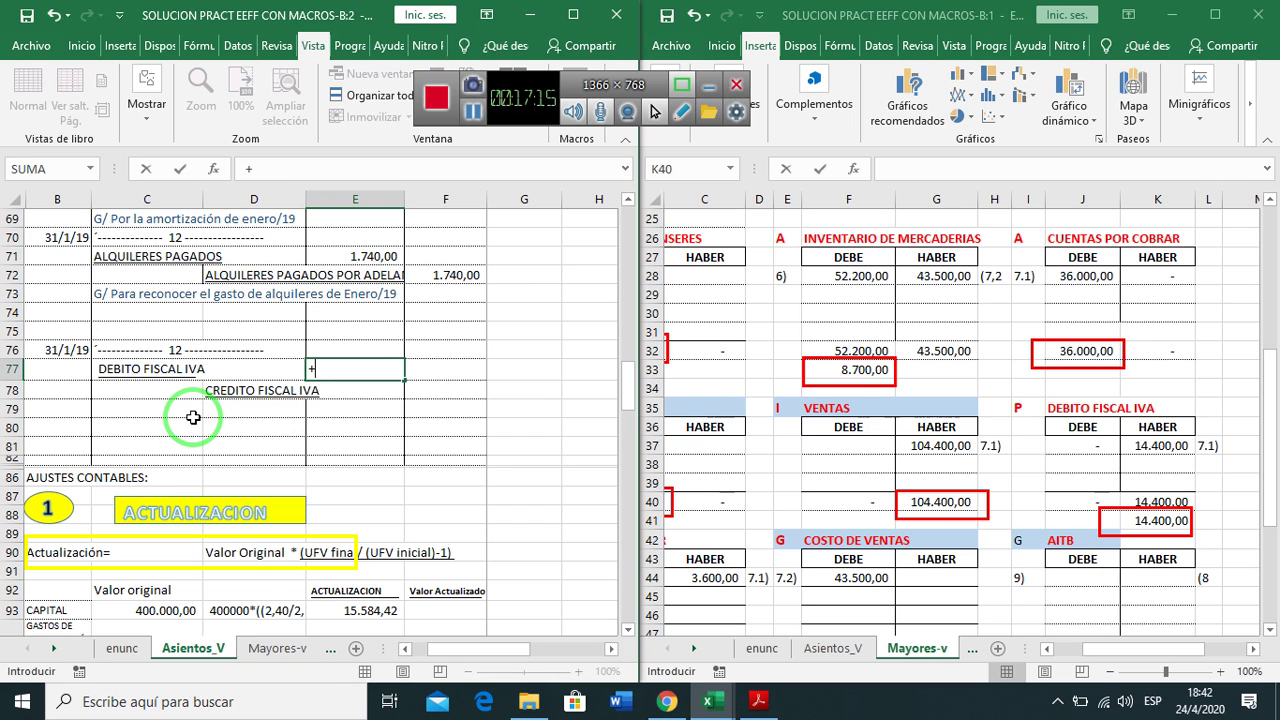
scroll(186, 463, "down", 12)
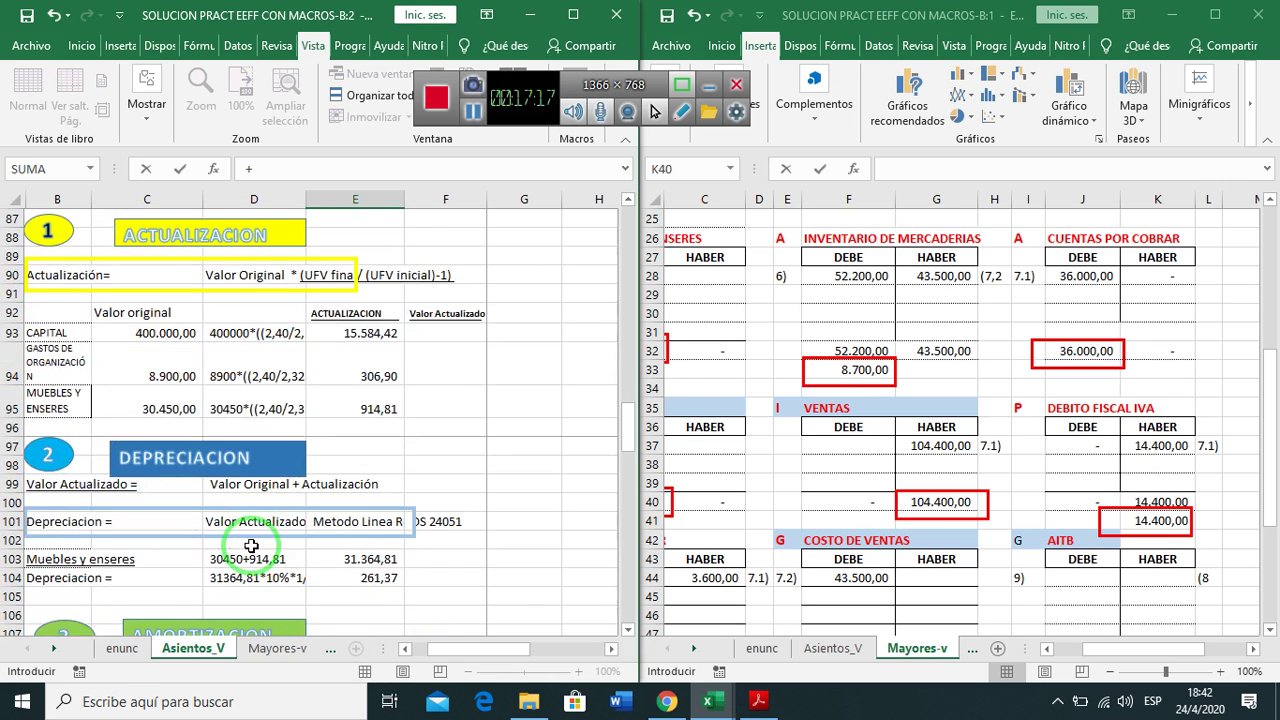
scroll(251, 546, "down", 9)
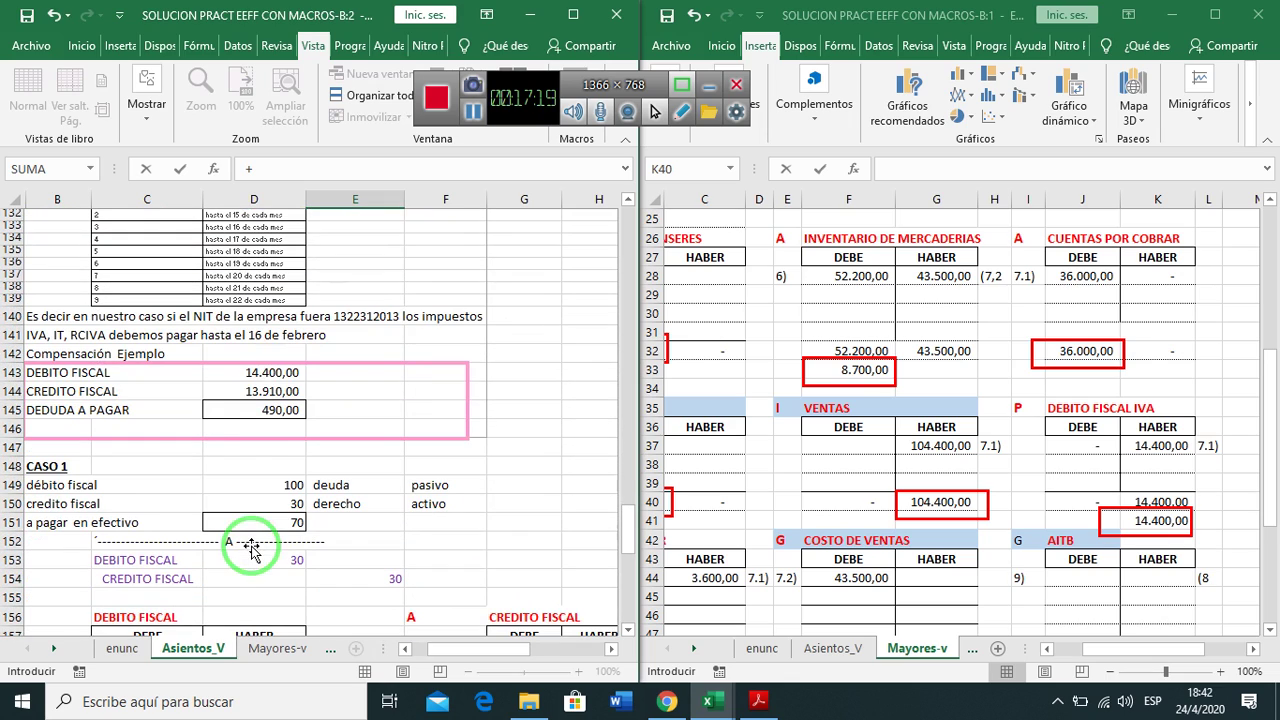
left_click(251, 393)
key("Return")
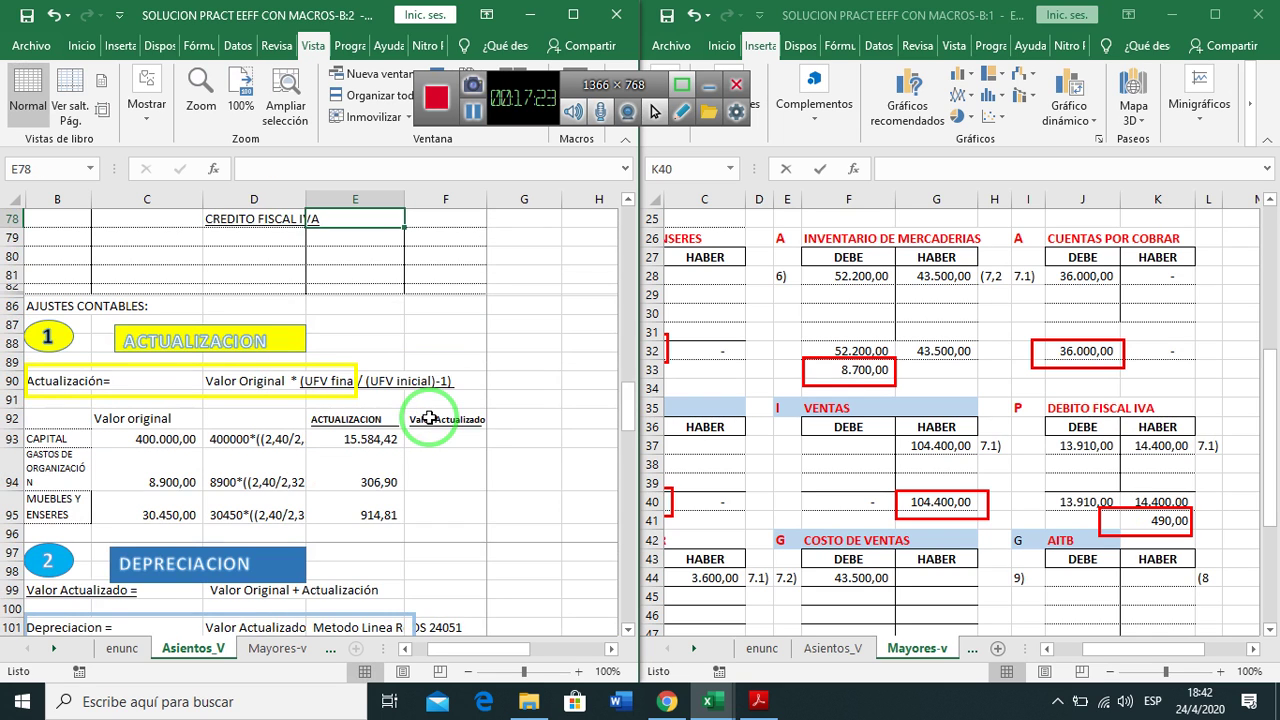
Set the CREDITO FISCAL IVA credit amount in F78 equal to the debit amount in E77
key("Right")
type("+")
key("Up")
key("Left")
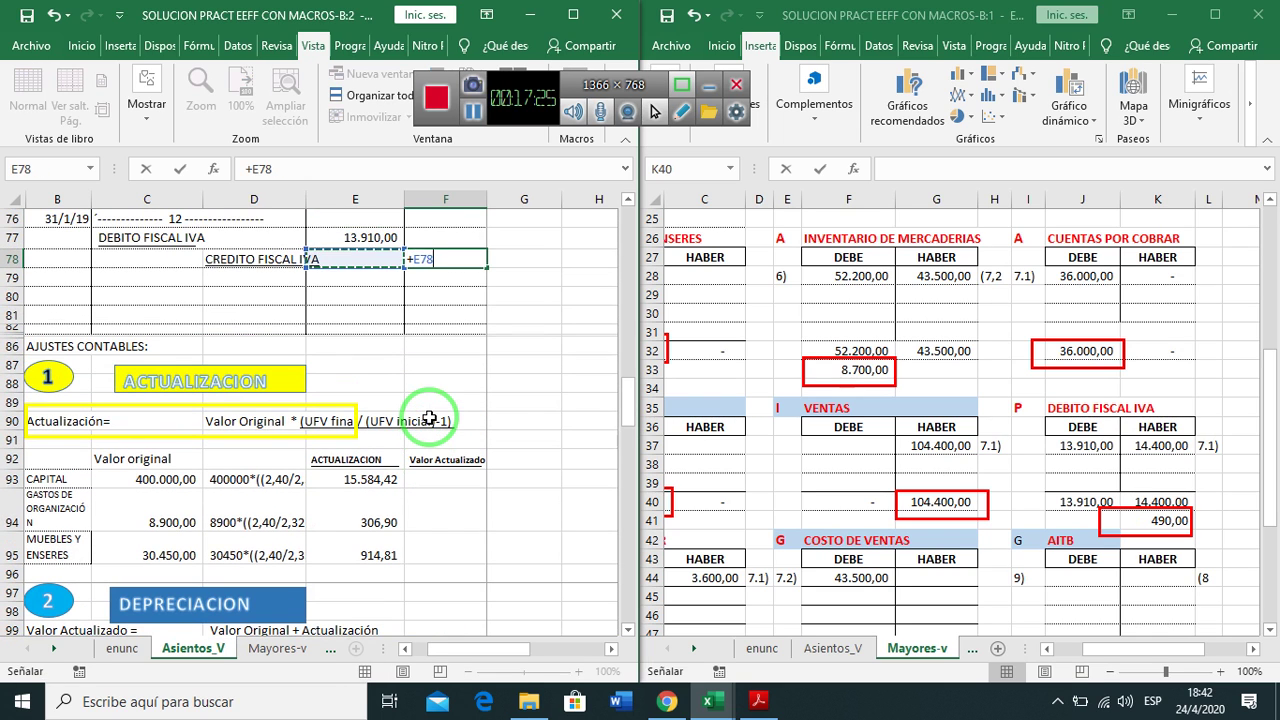
key("Return")
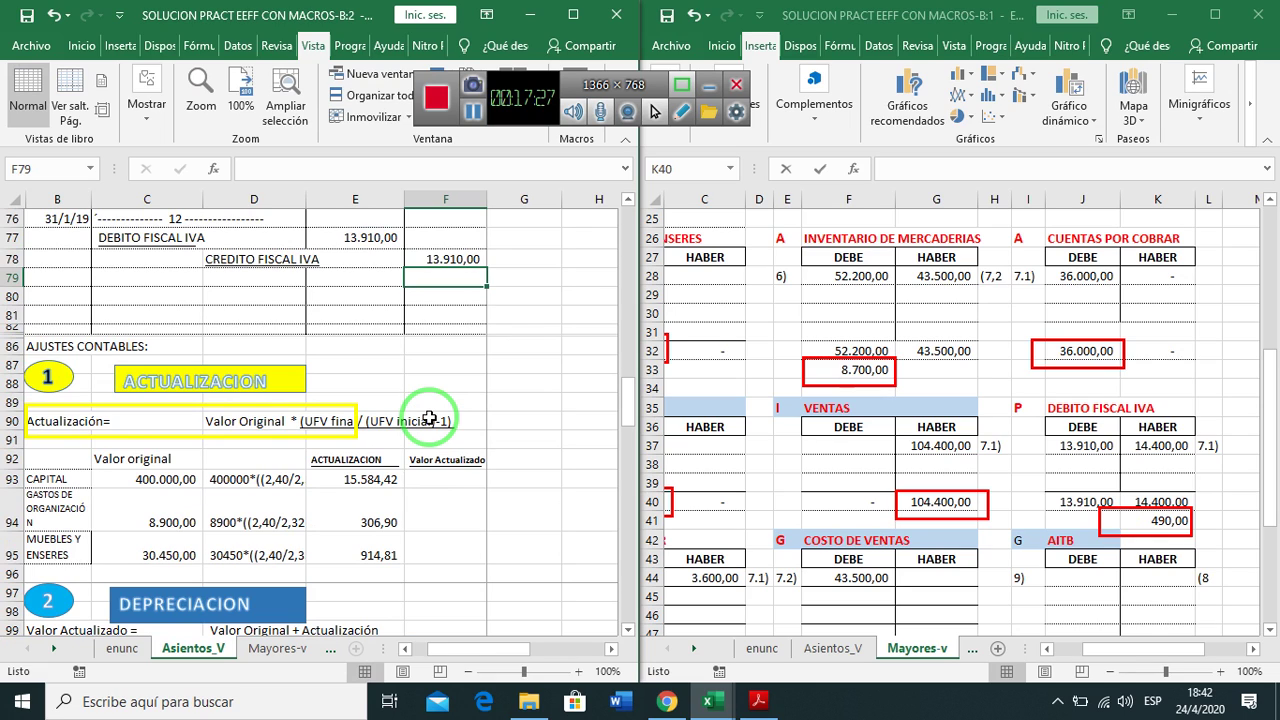
Copy the rent entry's description in C73 to C79, below the IVA compensation entry
key("Left")
key("Left")
key("Left")
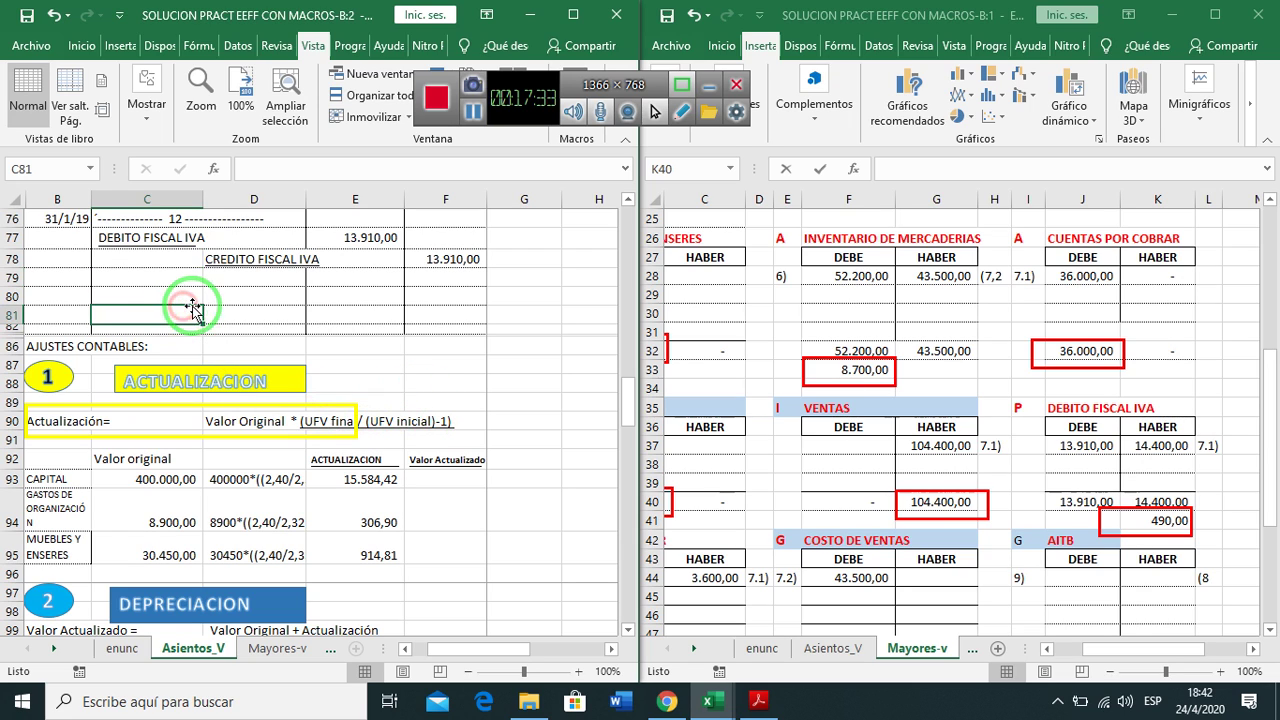
left_click(166, 284)
key("Up")
key("Up")
key("Up")
key("Up")
key("Up")
key("Up")
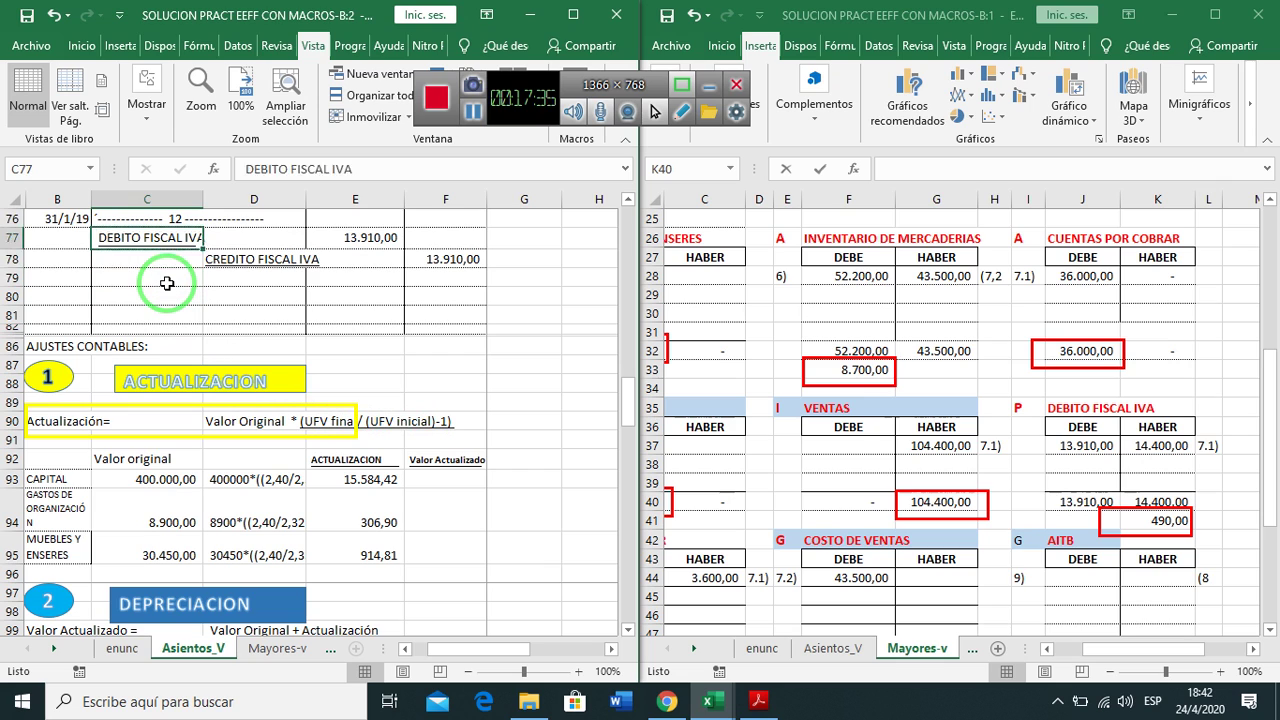
key("ctrl+c")
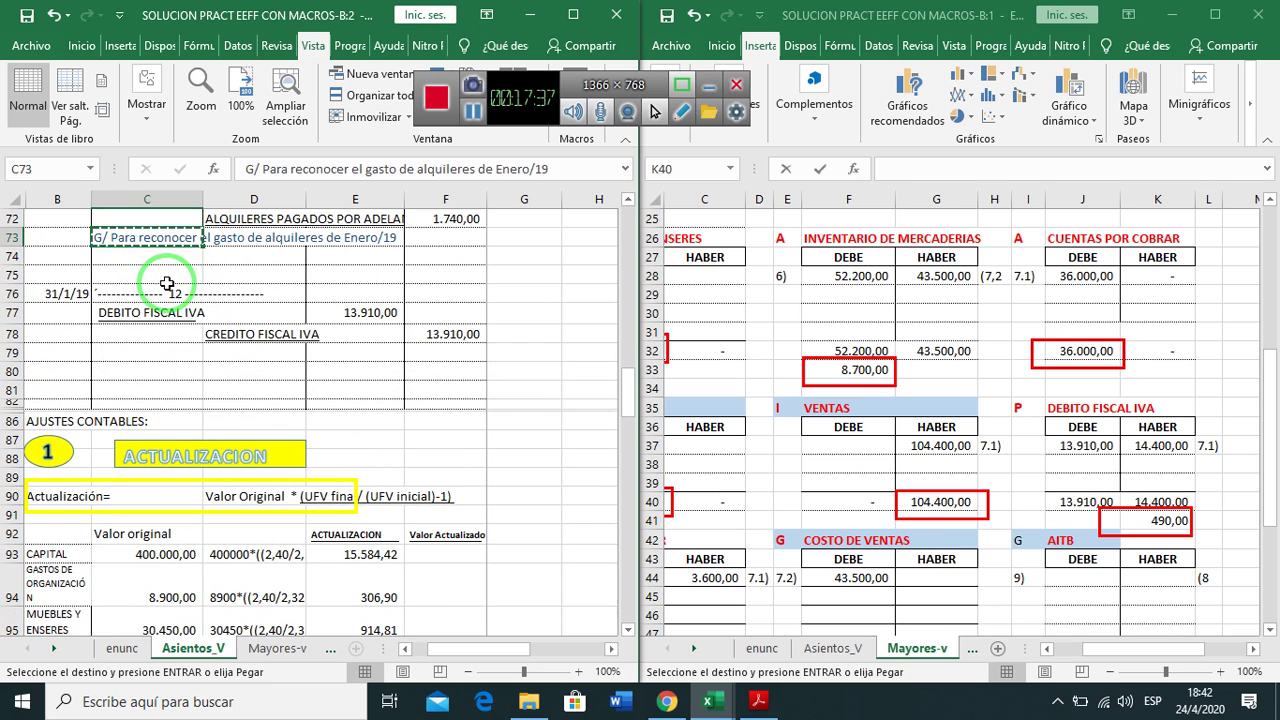
key("Down")
key("Down")
key("Down")
key("Down")
key("Down")
key("Down")
key("Return")
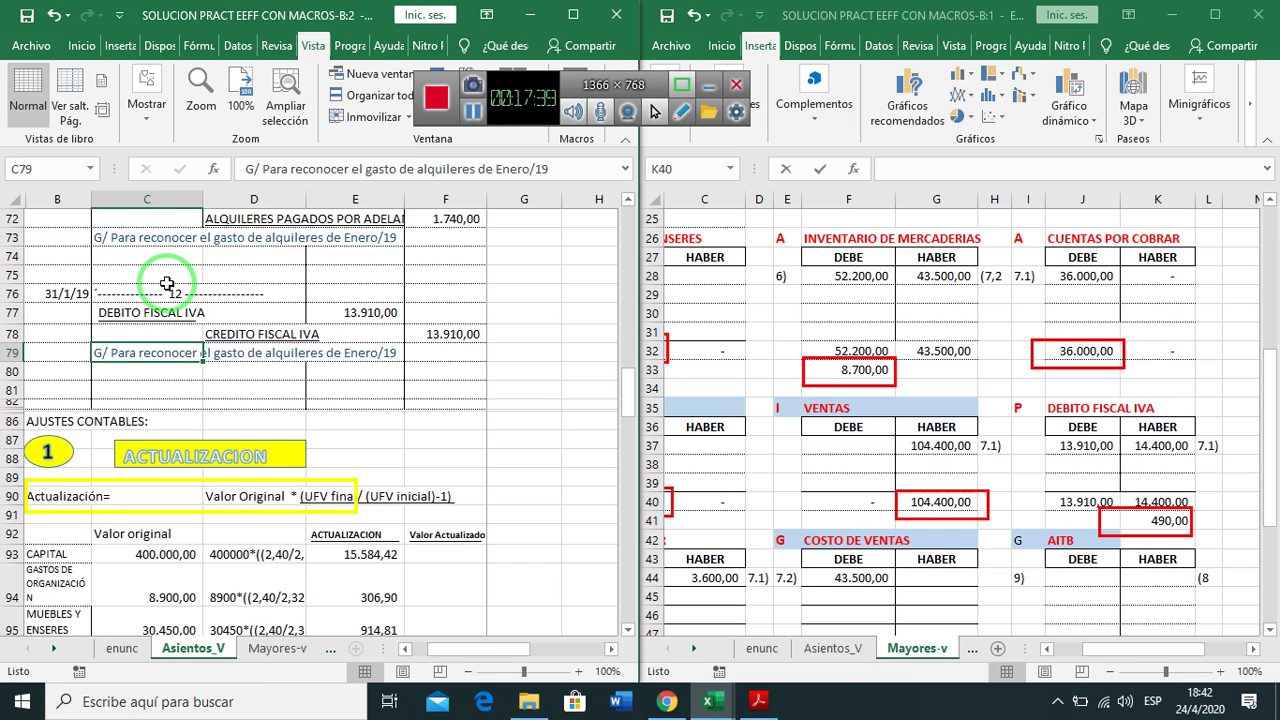
Reword the description in C79 as "G/ Por la compensación del IVA"
key("F2")
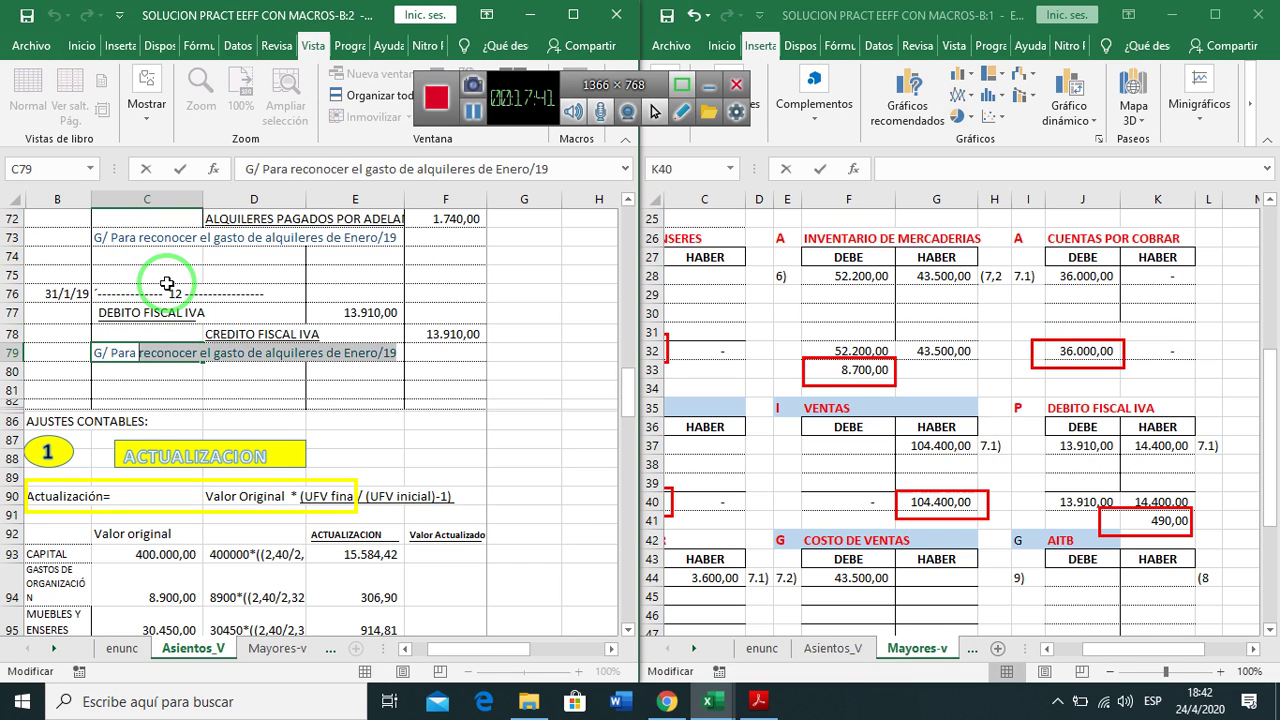
type("POR")
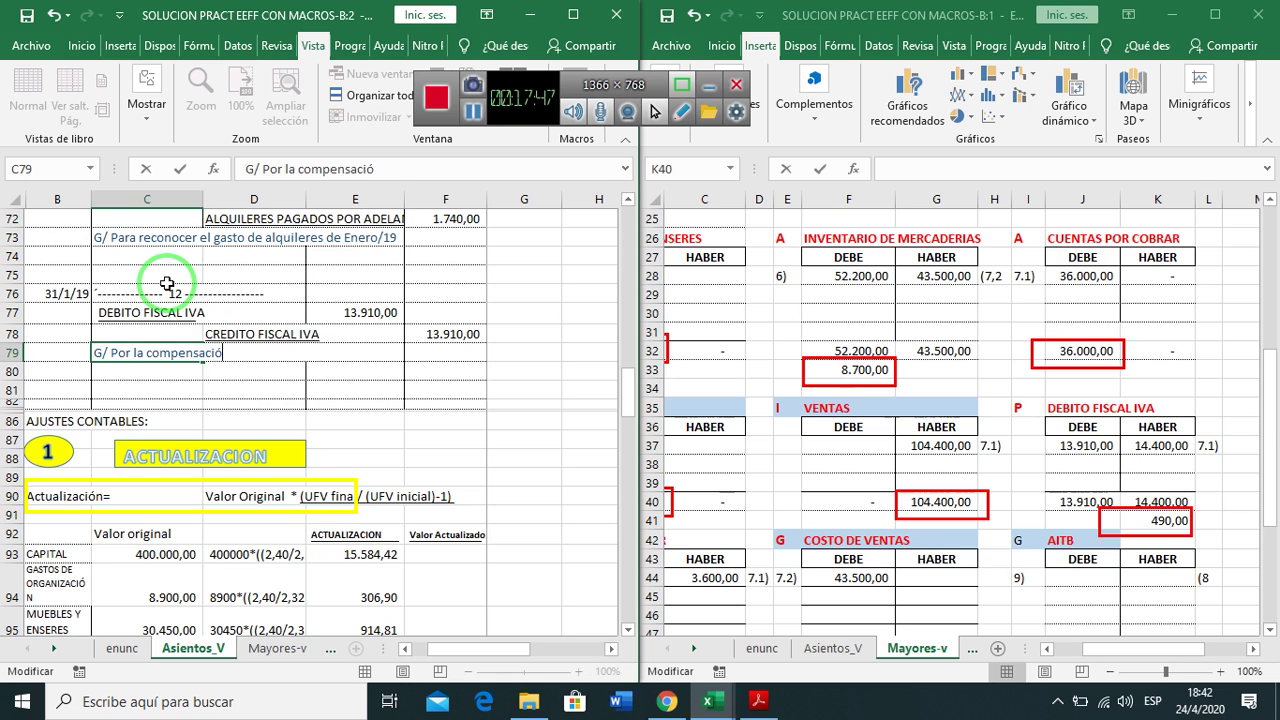
type("VA")
key("Return")
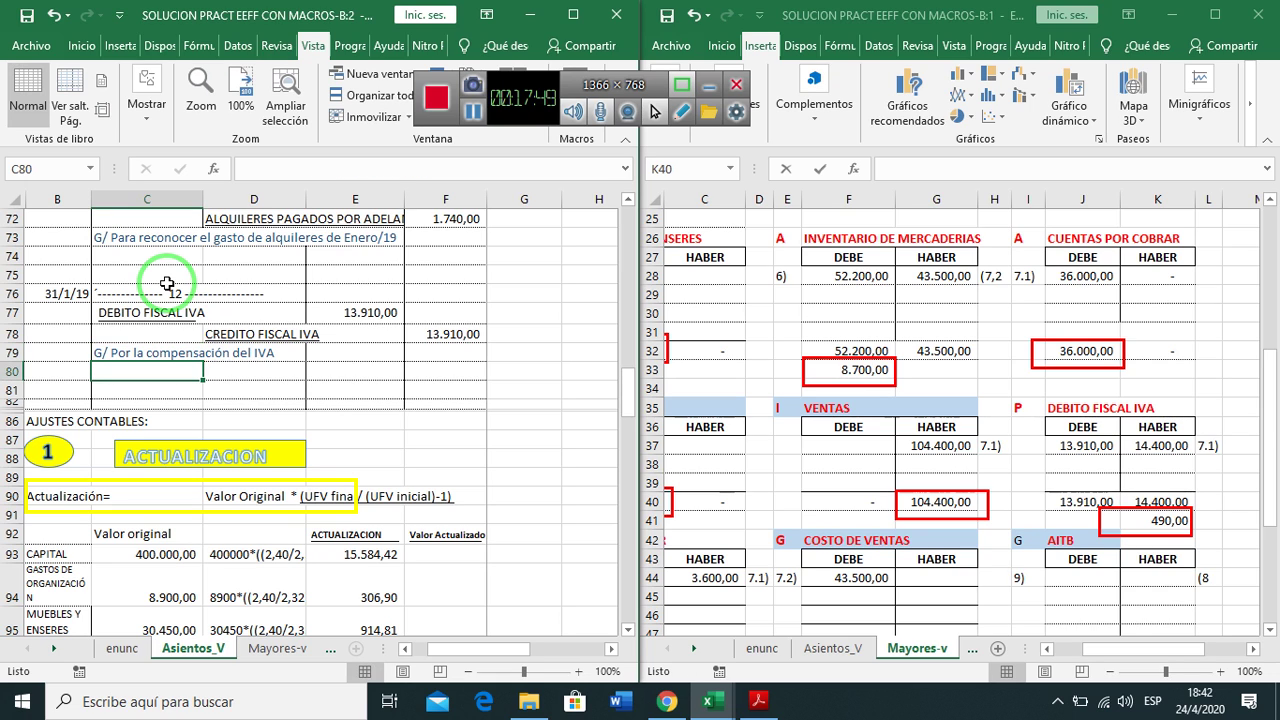
Extend the IVA compensation description in C79 to read "G/ Por la compensación del IVA de enero 2019"
left_click(126, 353)
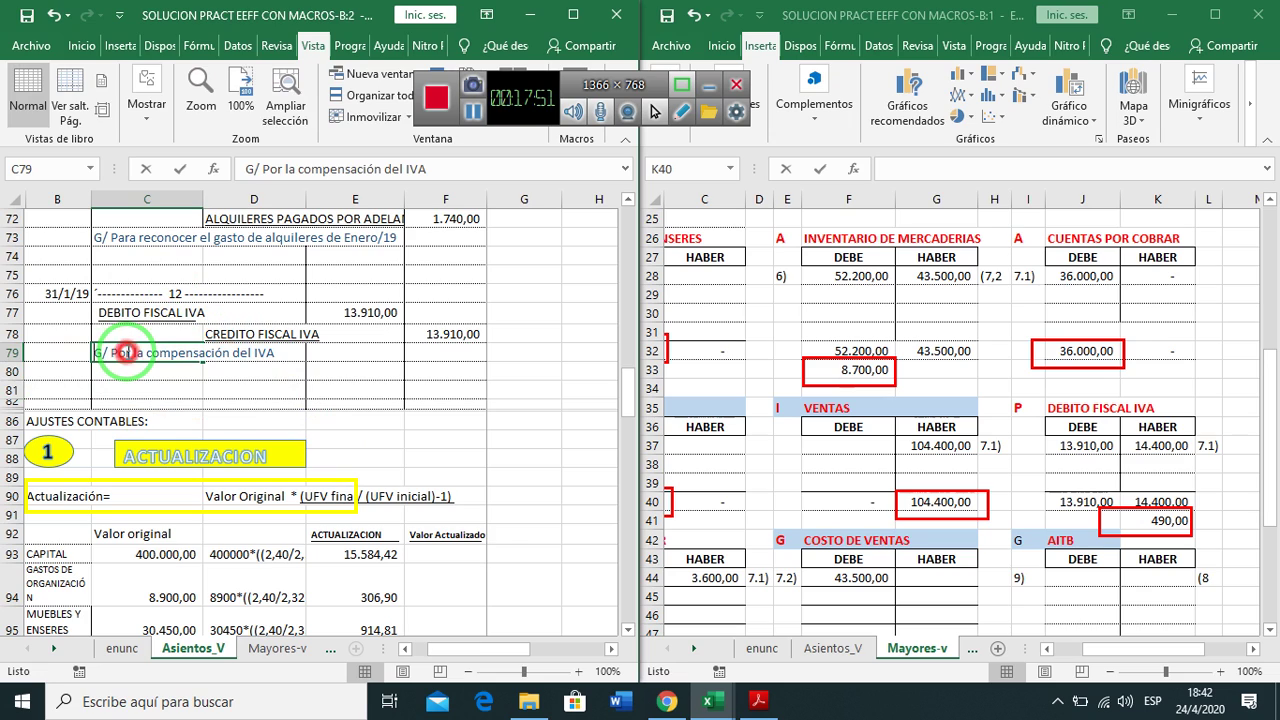
double_click(126, 353)
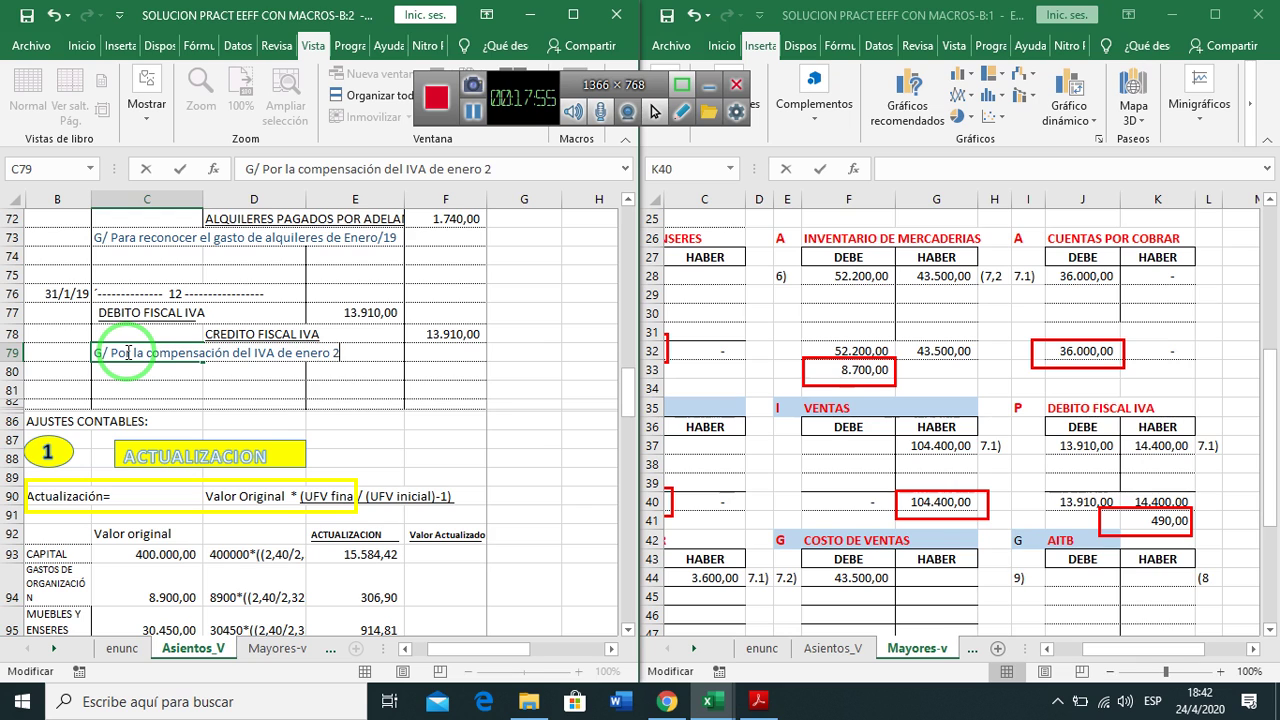
key("Return")
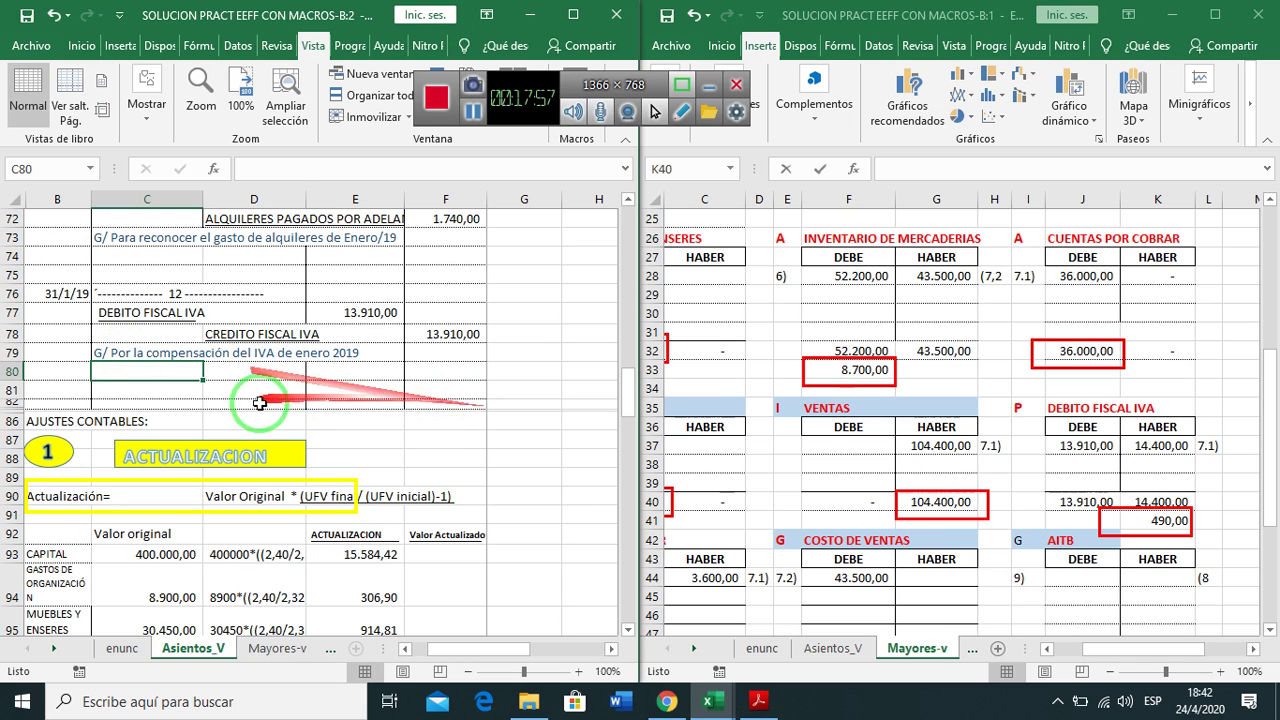
Post entry 8 to the MUEBLES Y ENSERES ledger by linking its debit in B29 of Mayores-v to E50 in Asientos_V
left_click(257, 371)
scroll(258, 372, "up", 6)
scroll(257, 372, "up", 4)
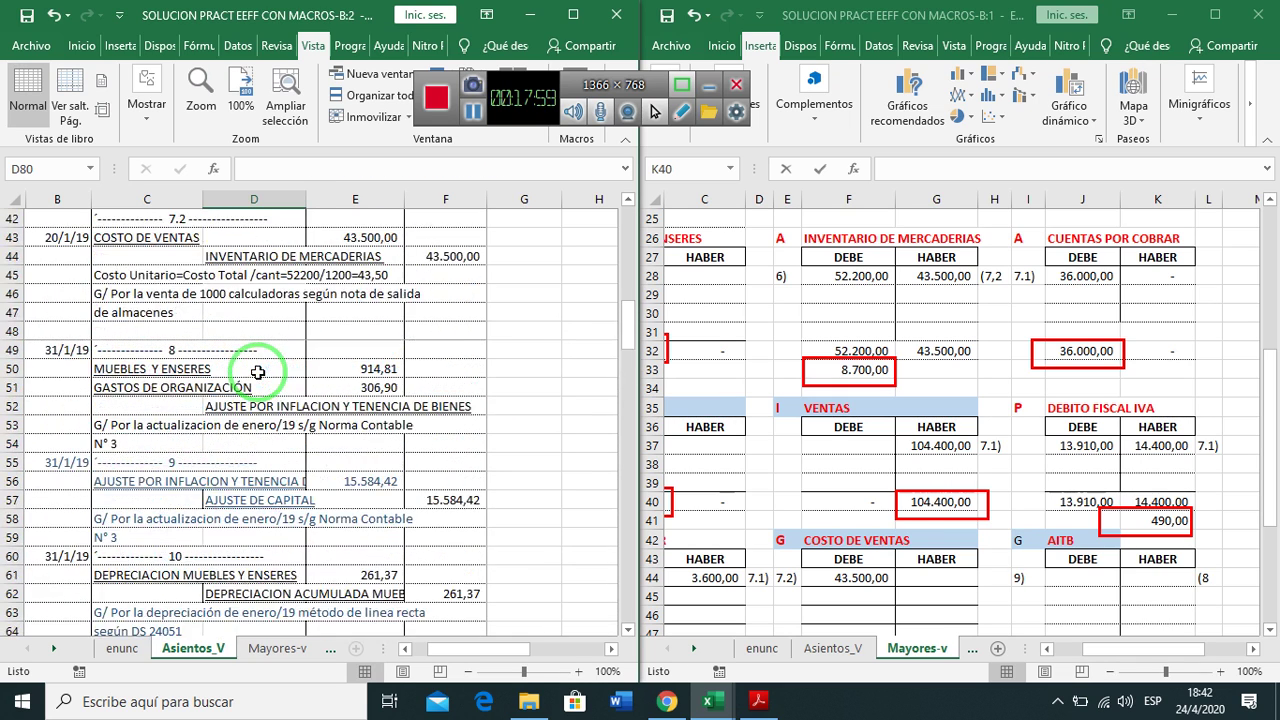
mouse_move(34, 400)
left_mouse_down()
mouse_move(23, 343)
mouse_move(14, 370)
mouse_move(886, 414)
mouse_move(886, 443)
mouse_move(1085, 645)
left_mouse_up()
left_click(1085, 645)
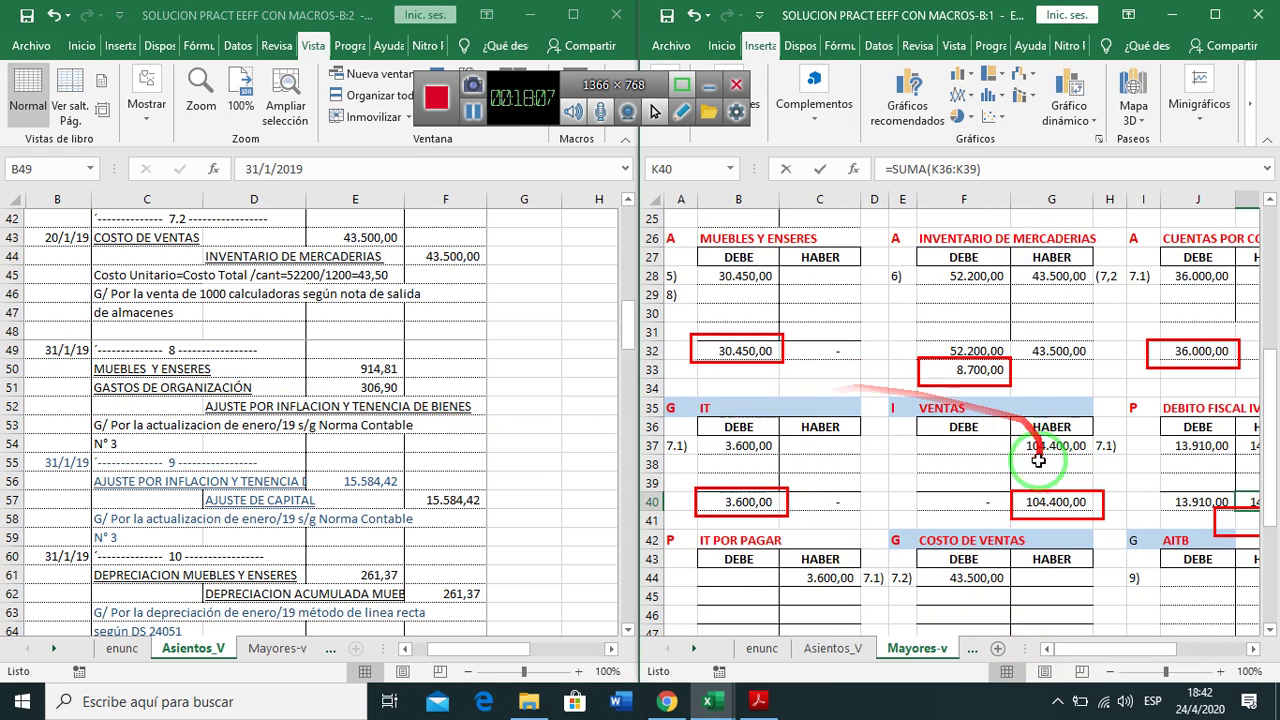
scroll(1029, 485, "up", 3)
scroll(1029, 485, "up", 5)
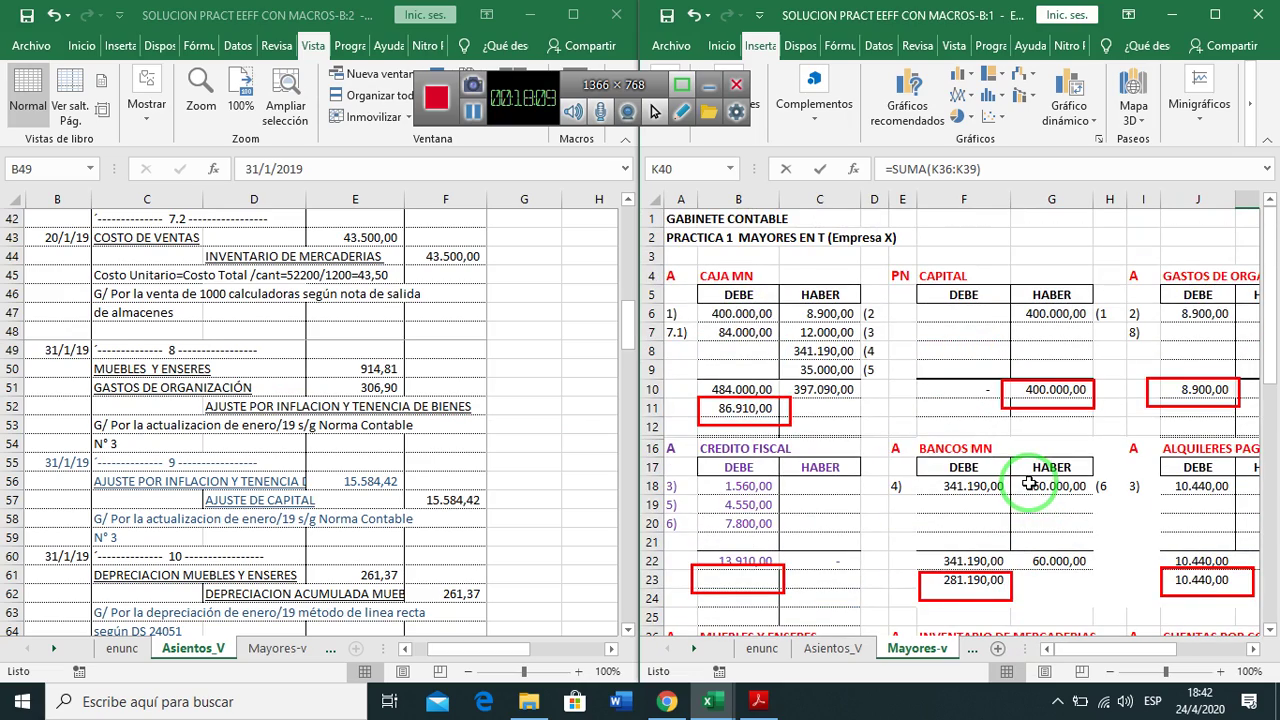
scroll(1050, 500, "down", 5)
left_click_drag(1069, 509, 729, 480)
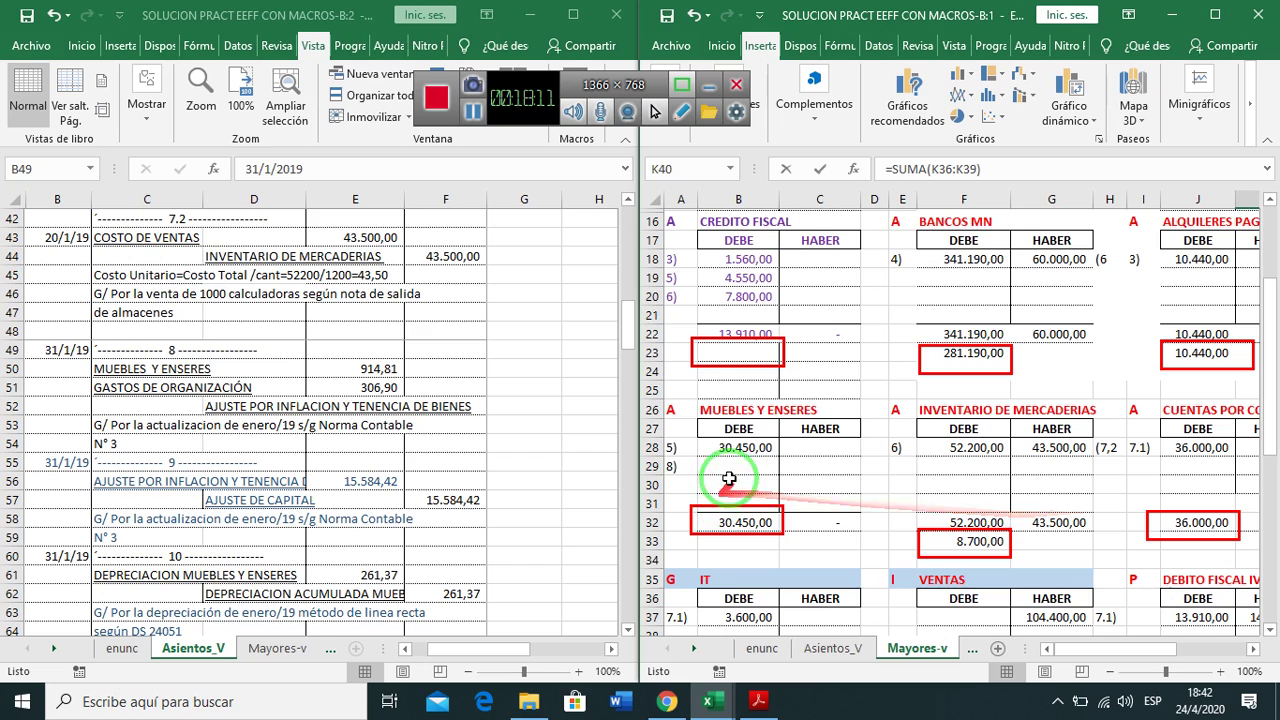
left_click(733, 466)
type("+")
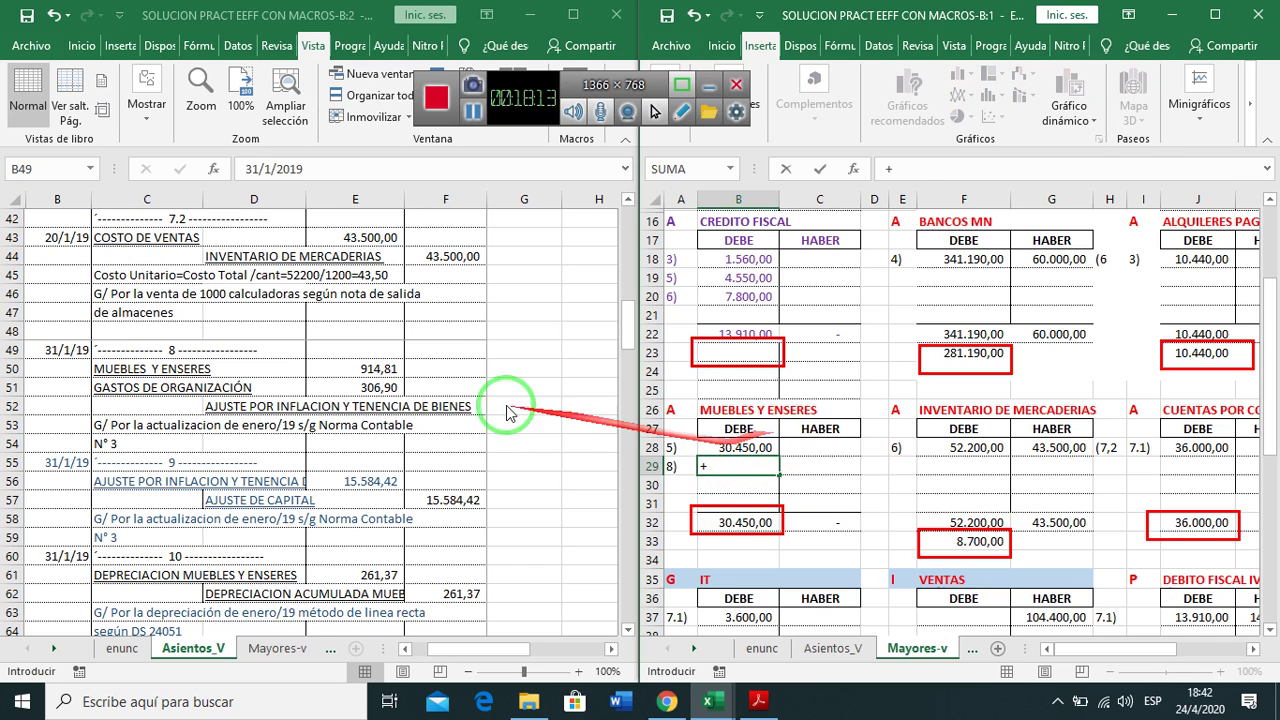
left_click(378, 370)
key("Return")
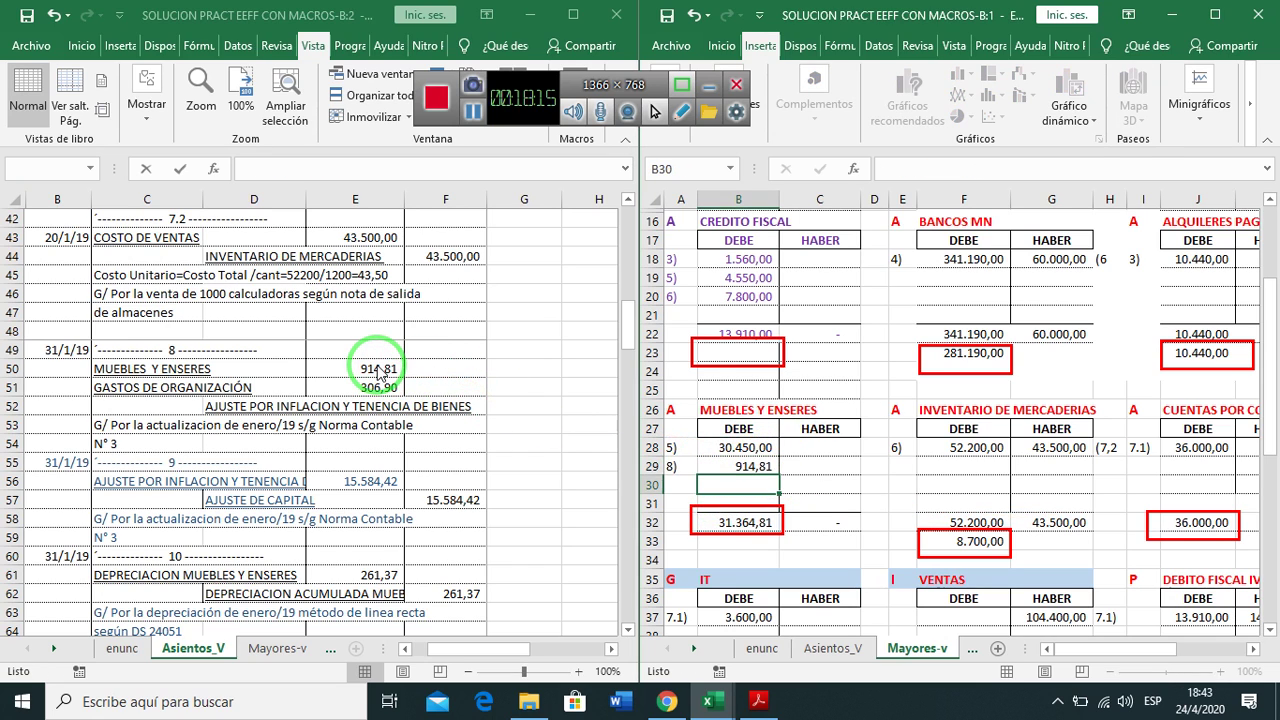
key("Down")
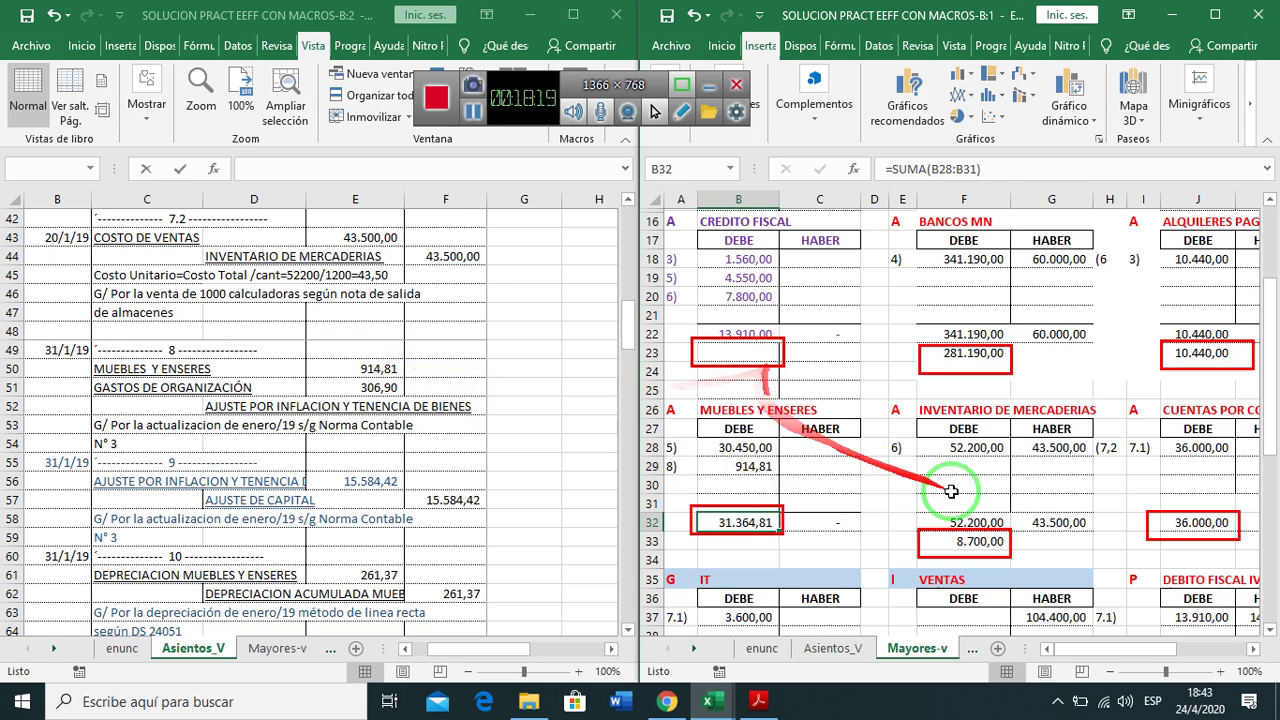
Post entry 8 to the GASTOS DE ORGANIZACIÓN ledger by linking its debit in J7 to E51 in Asientos_V
left_click(1131, 506)
left_click_drag(1122, 507, 1054, 512)
scroll(1054, 512, "down", 2)
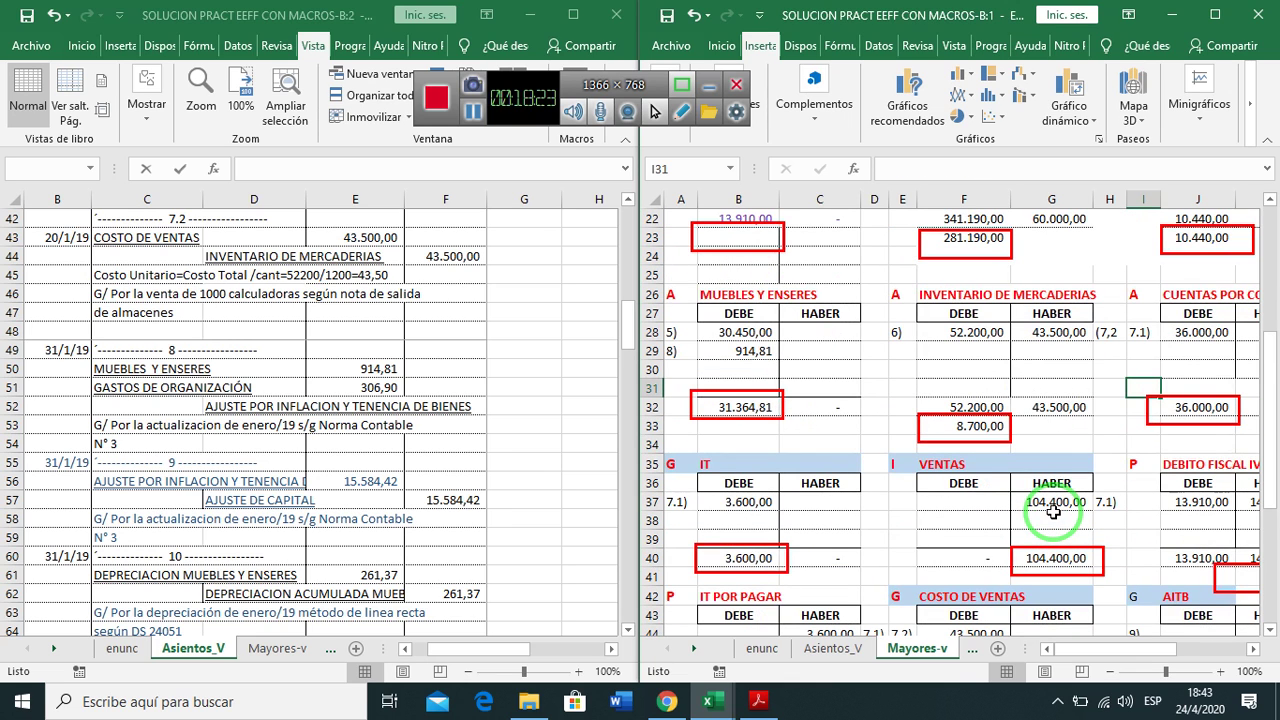
scroll(1054, 512, "down", 2)
scroll(1054, 512, "up", 9)
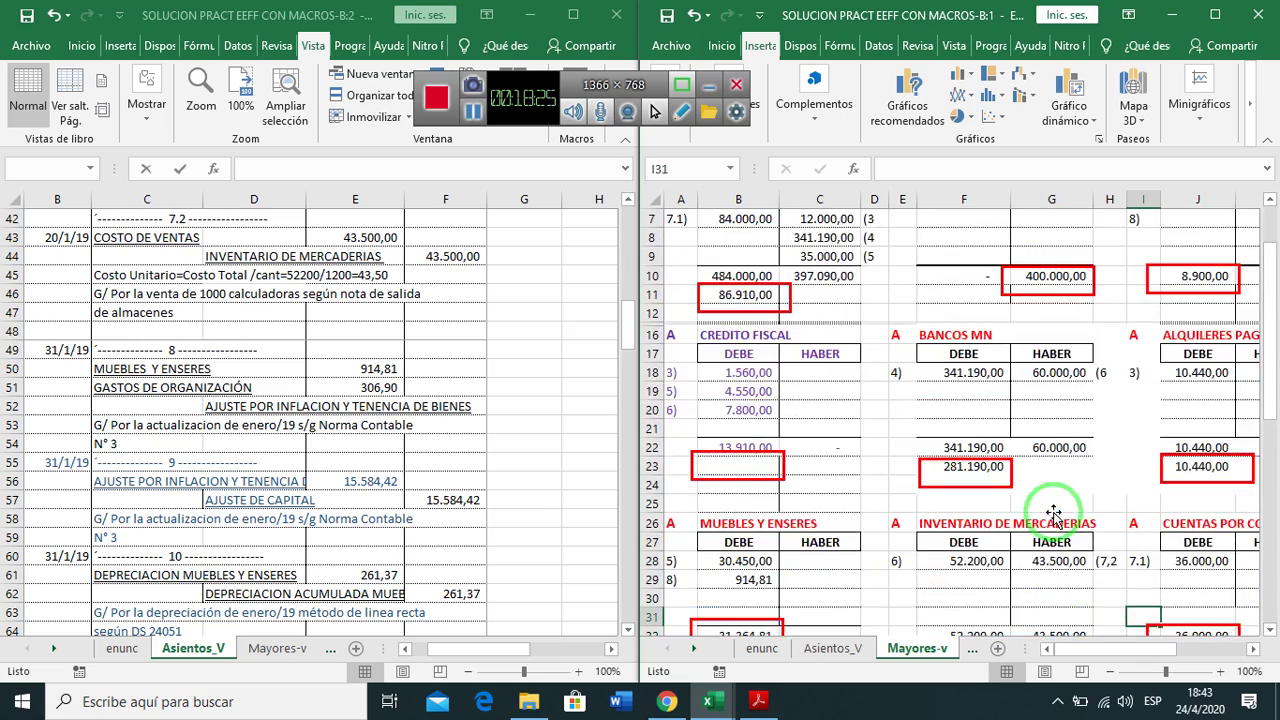
left_click(1188, 334)
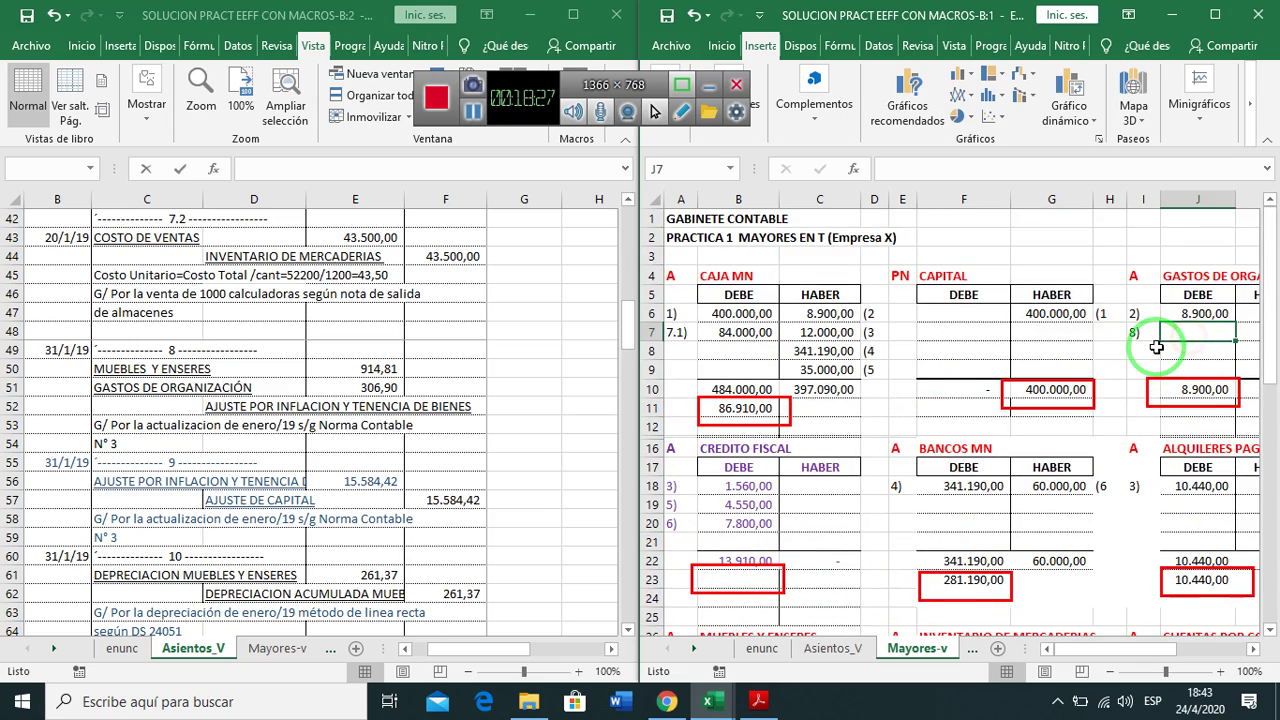
type("+")
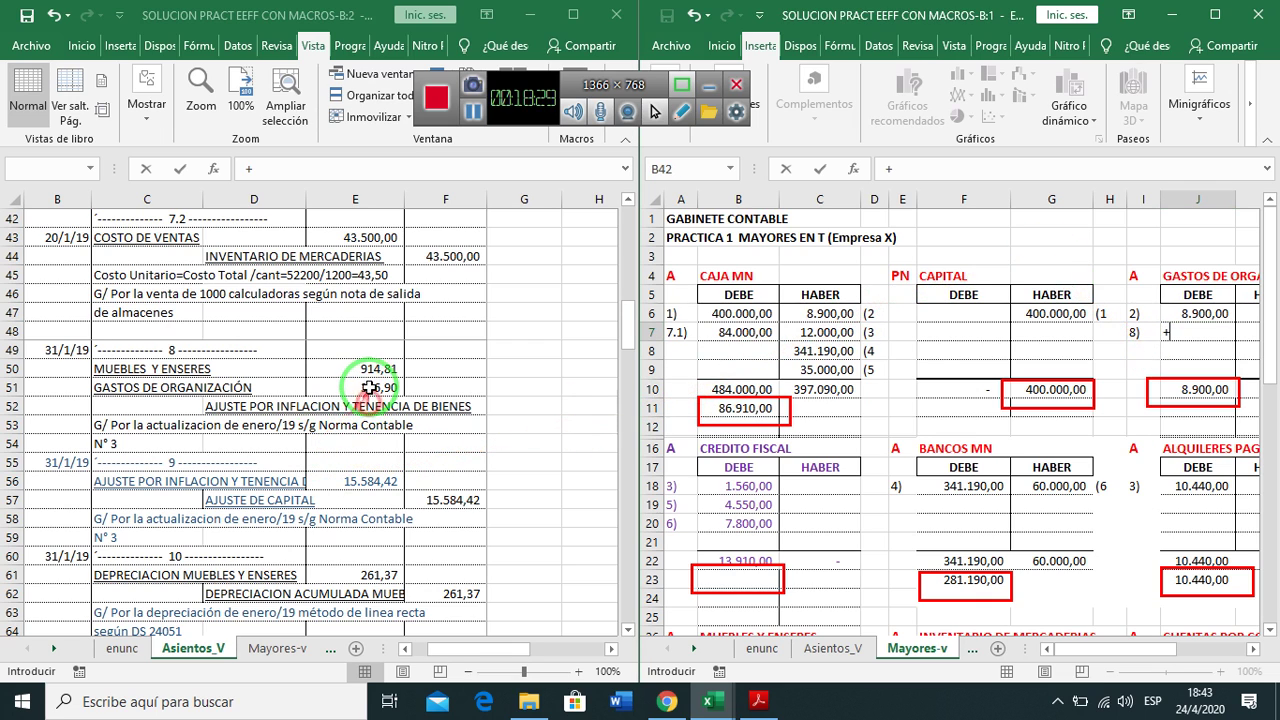
left_click(372, 387)
key("Return")
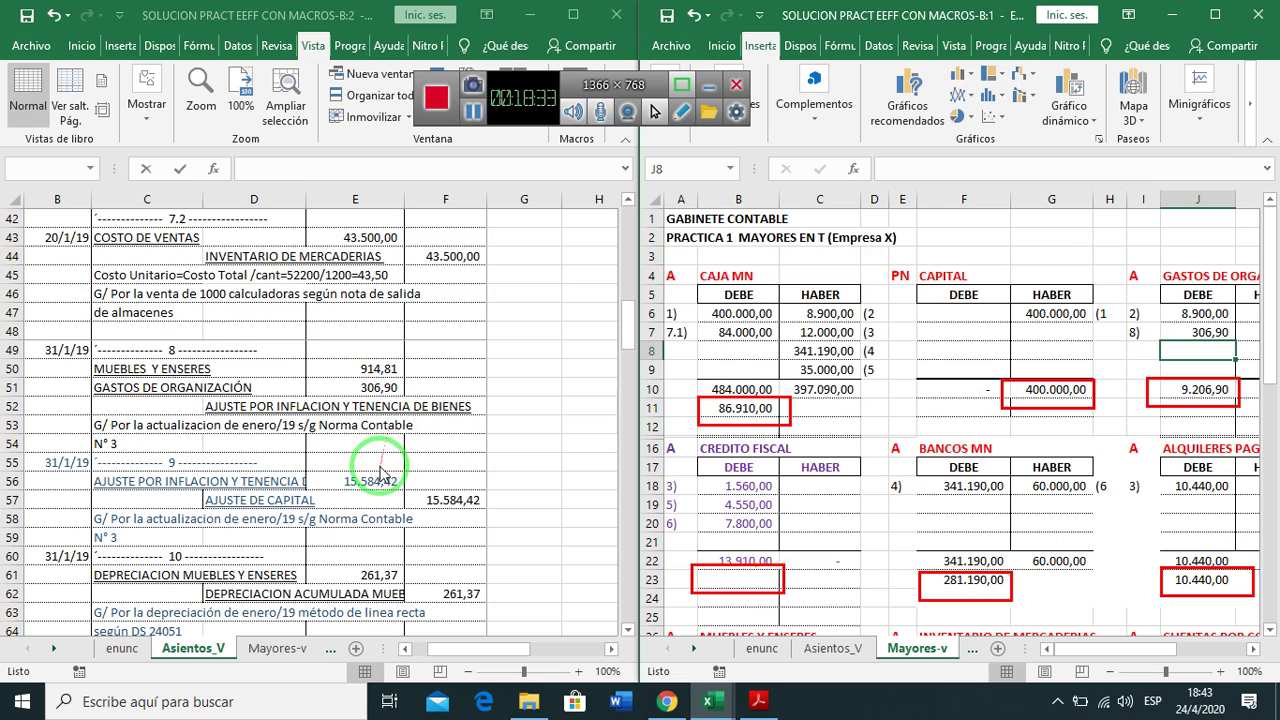
Fill in entry 8's AJUSTE POR INFLACION Y TENENCIA DE BIENES credit in F52 of Asientos_V with the sum +E51+E50
left_click(1050, 541)
scroll(1050, 537, "down", 5)
scroll(1050, 537, "down", 2)
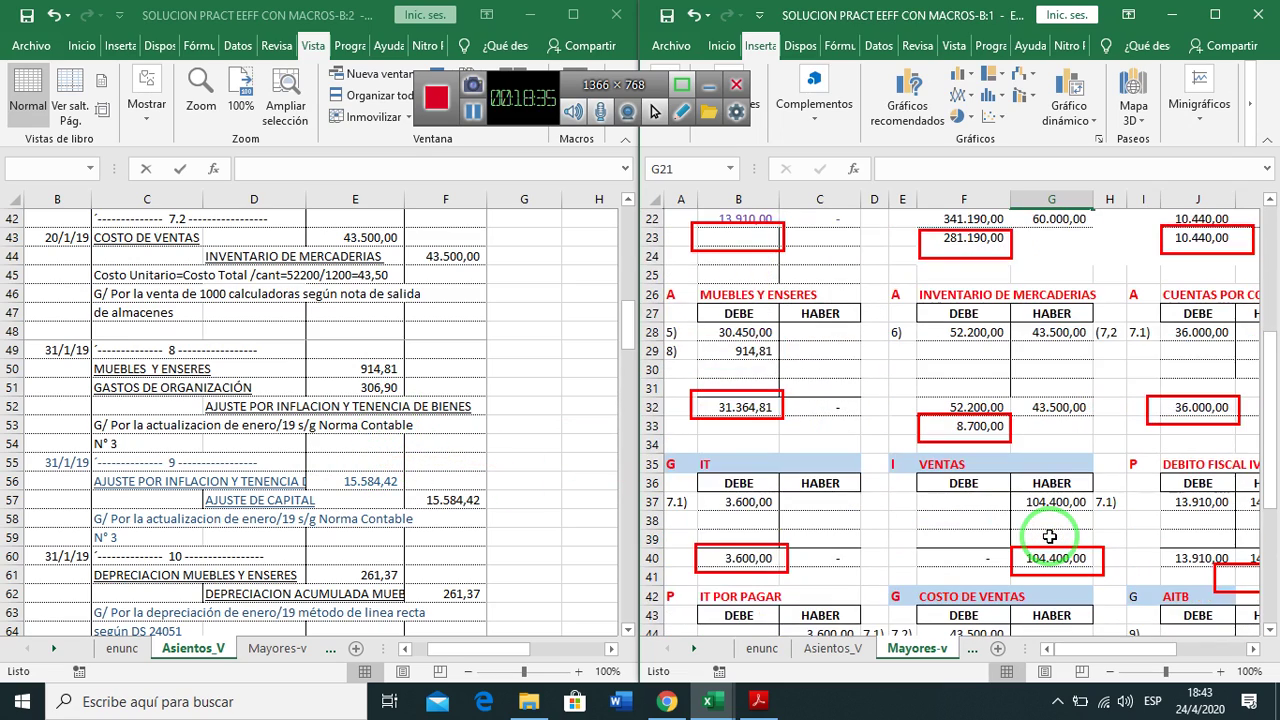
scroll(1050, 537, "down", 2)
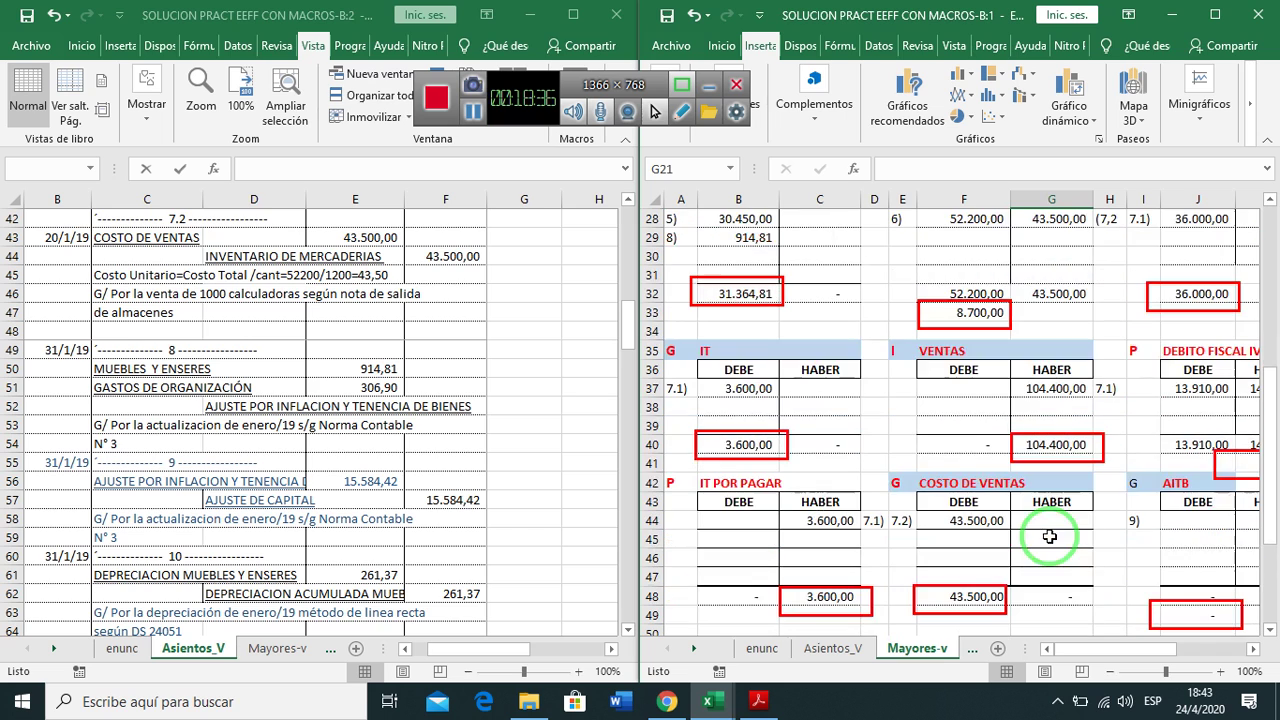
left_click(1218, 520)
left_click(1250, 520)
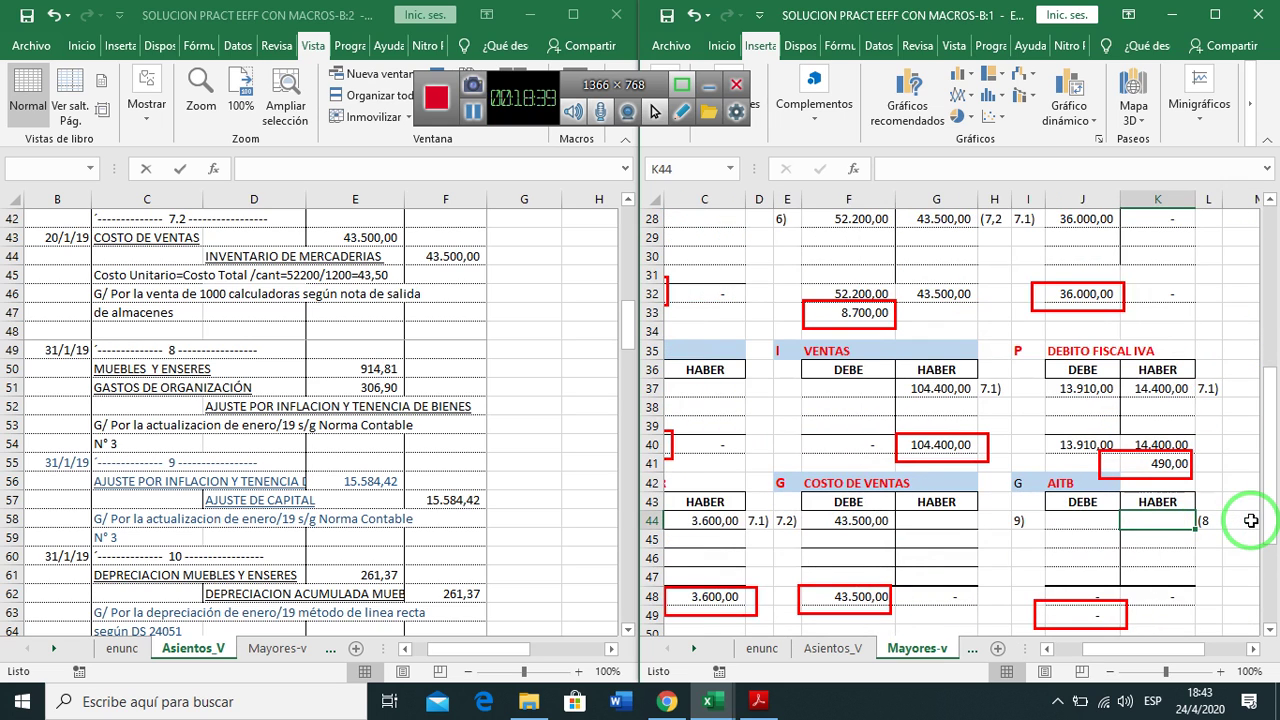
left_click(438, 403)
left_click(438, 403)
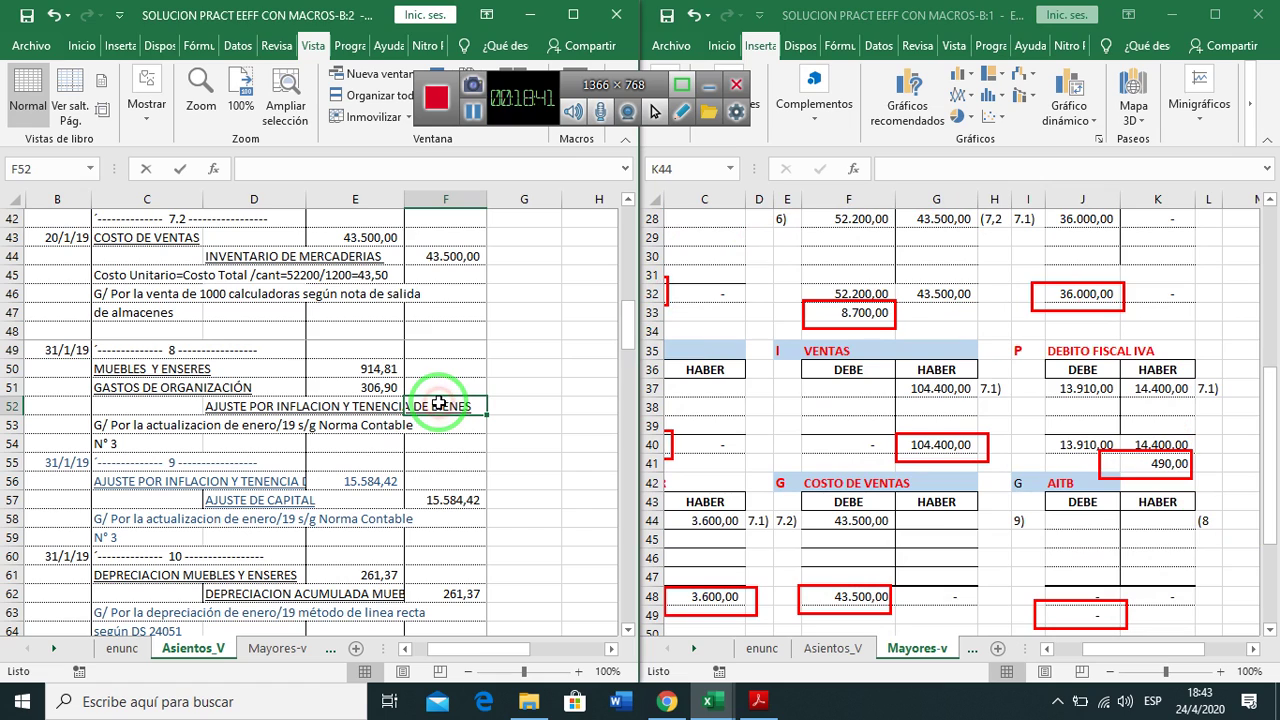
type("+")
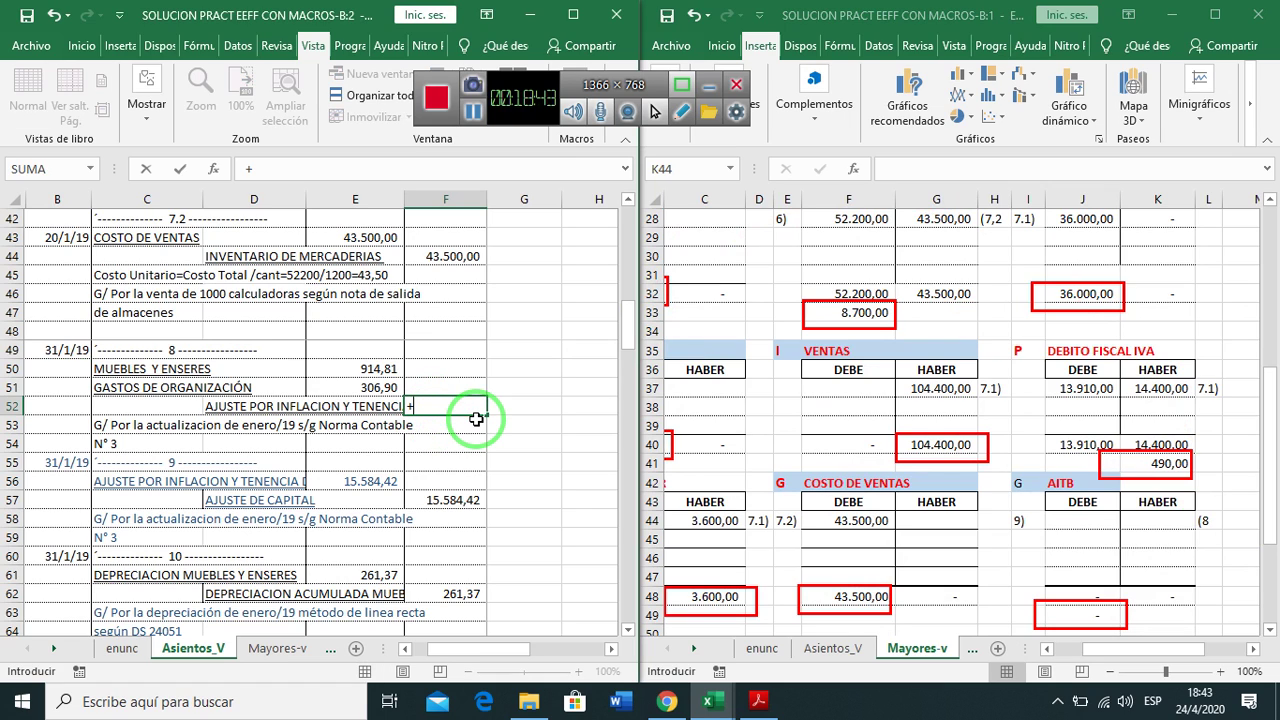
key("Left")
key("Up")
type("+")
key("Up")
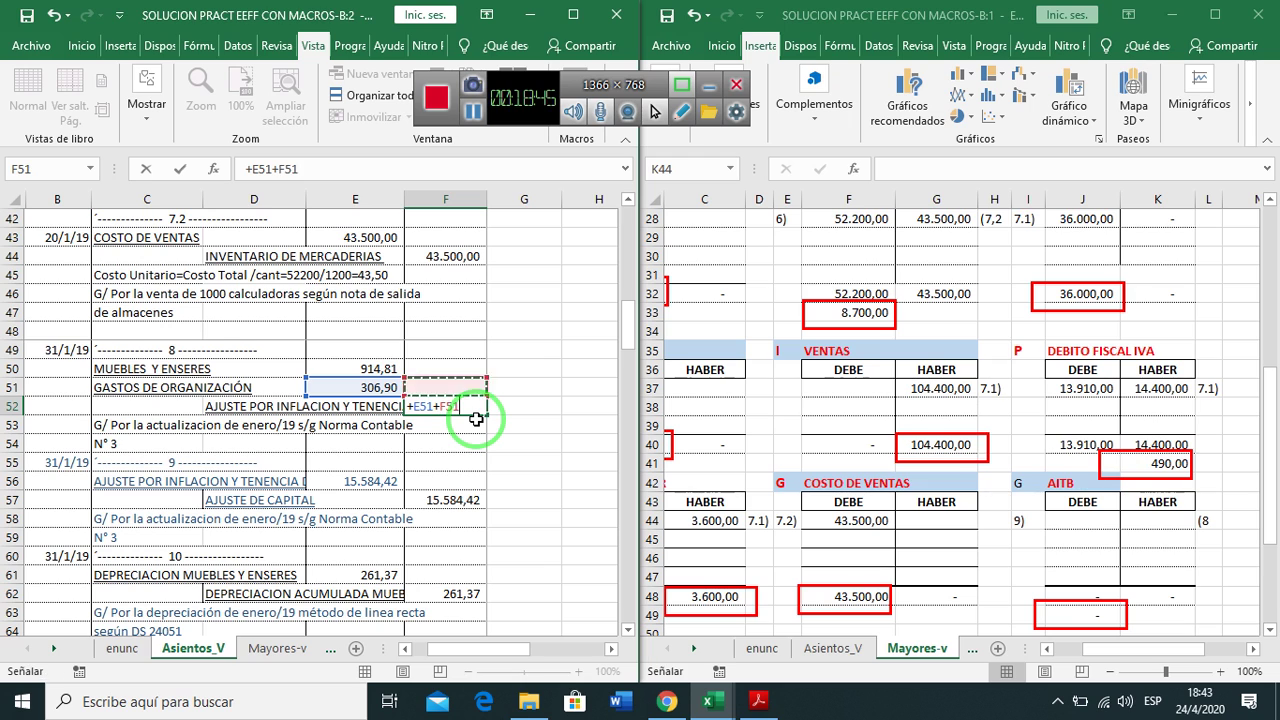
key("Up")
key("Left")
key("Return")
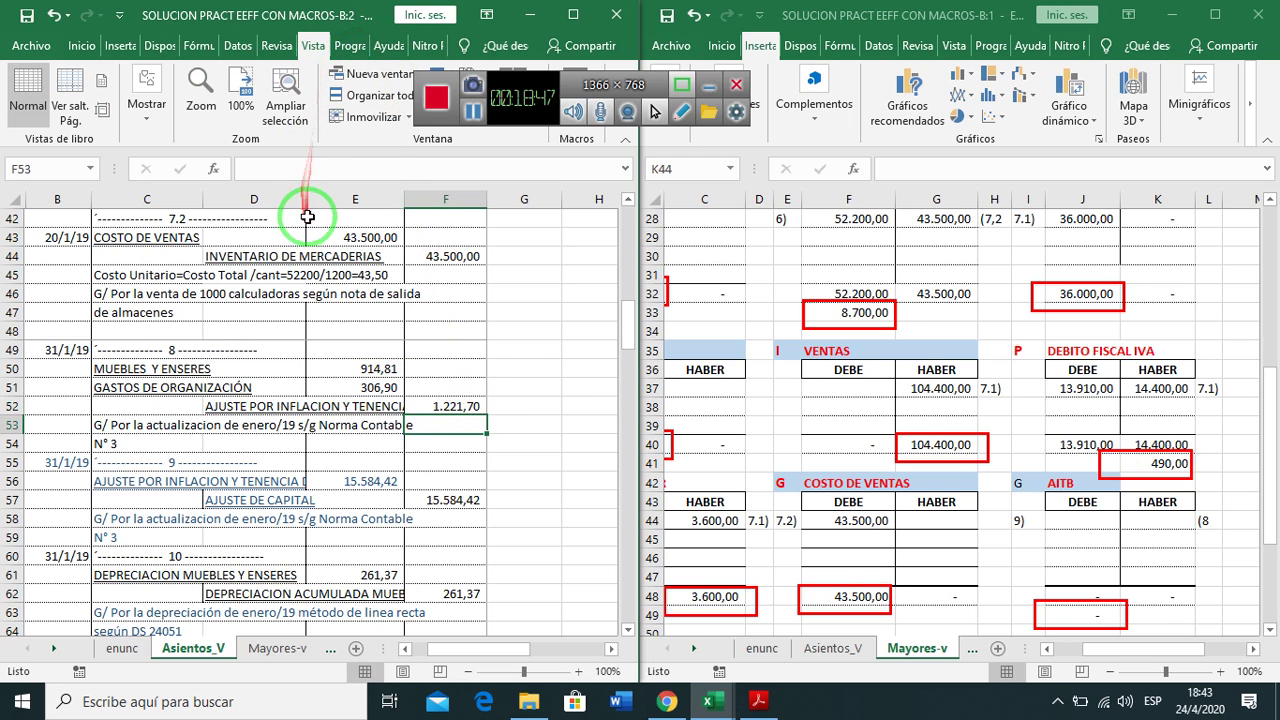
Widen column D of Asientos_V to fit the account names, and link the AITB ledger's entry 8 credit in K44 to F52
mouse_move(306, 203)
left_mouse_down()
mouse_move(414, 222)
mouse_move(403, 225)
left_mouse_up()
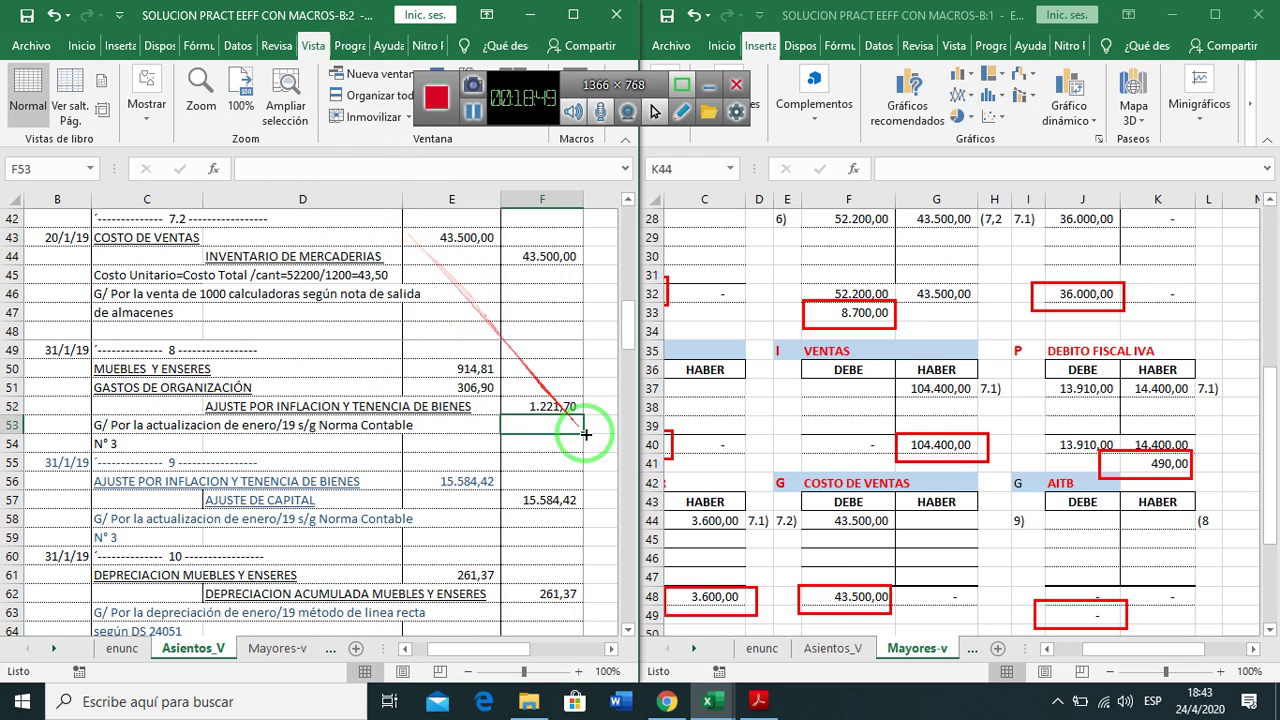
left_click(1162, 519)
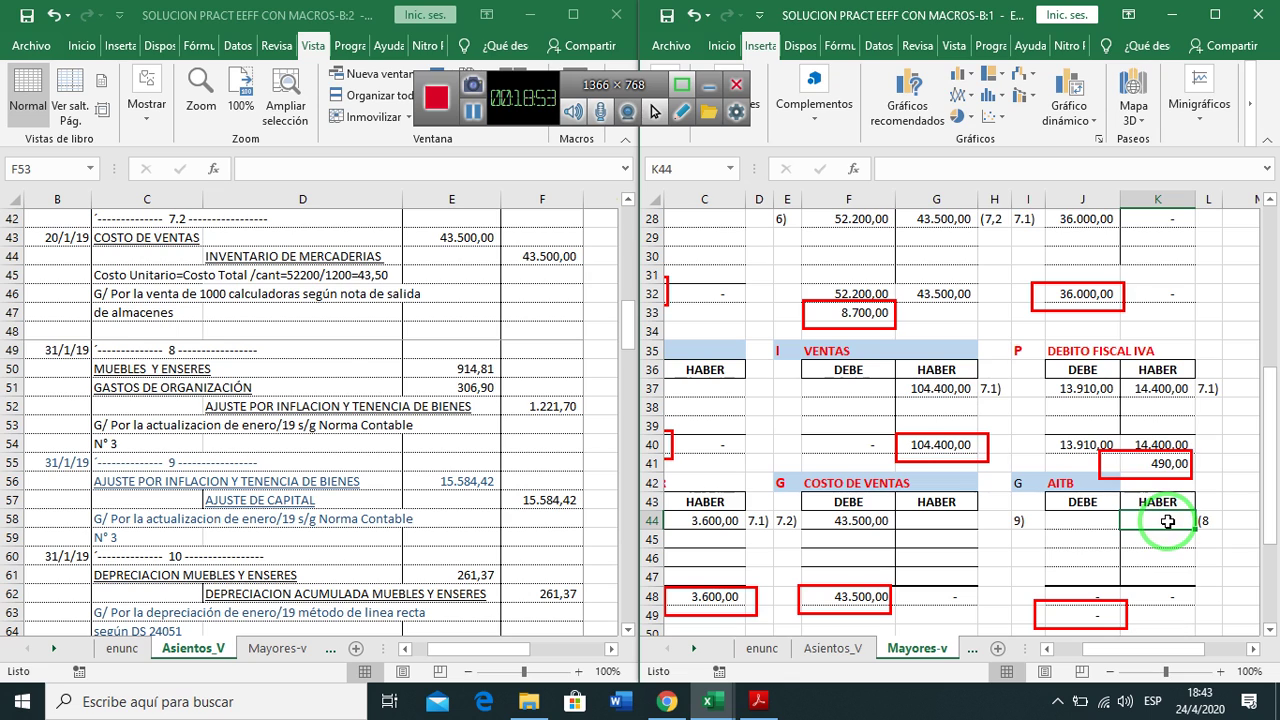
type("+")
left_click(535, 405)
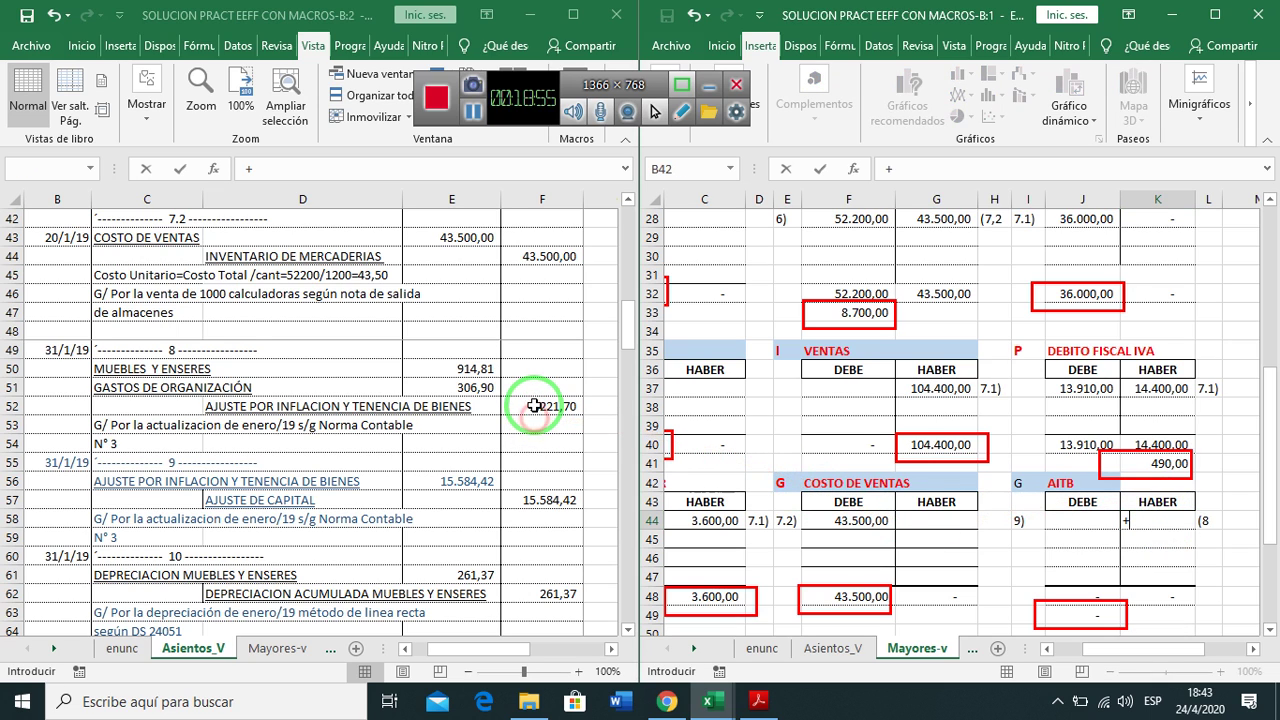
key("Return")
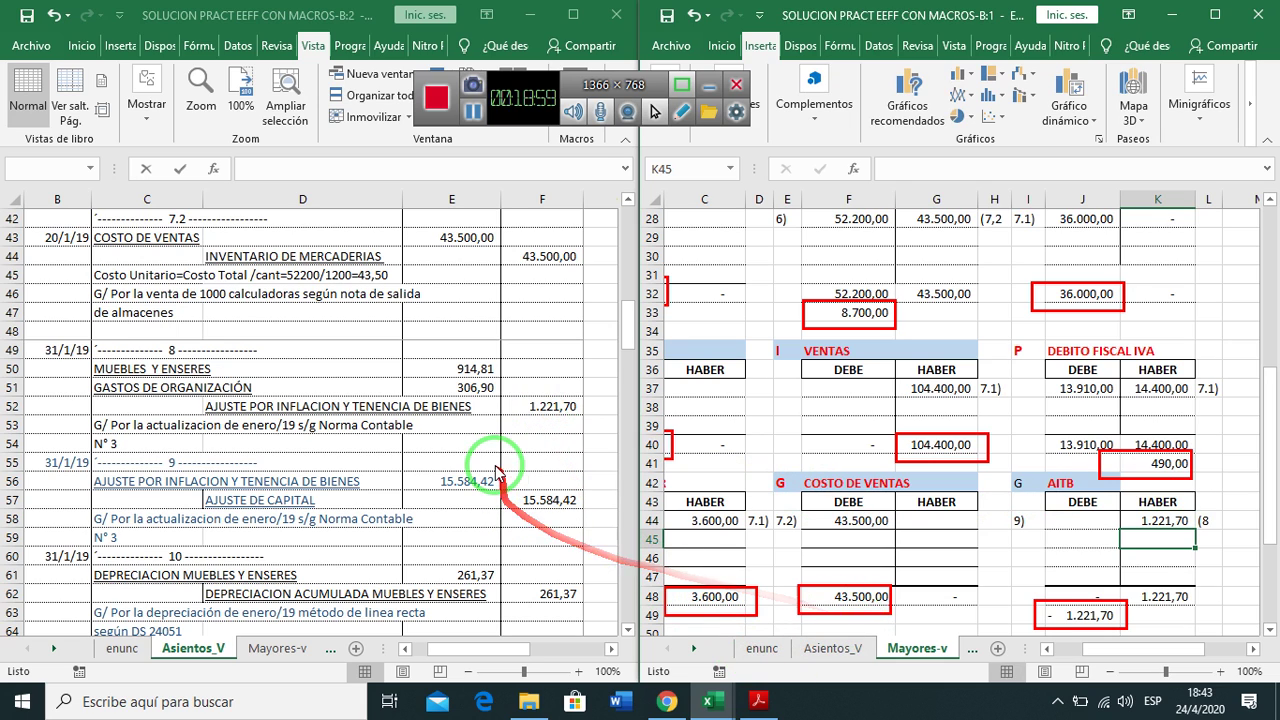
Open the entry number heading in C76, above the IVA compensation entry, for editing
left_click(555, 463)
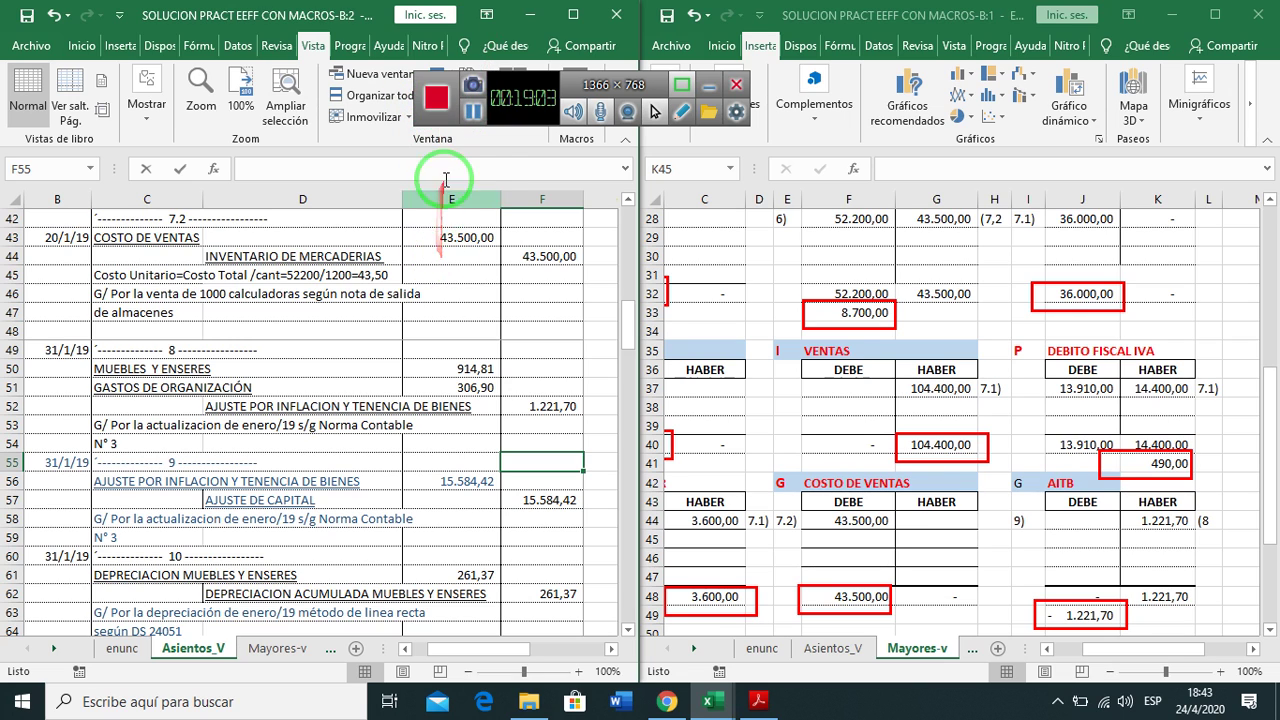
scroll(444, 341, "down", 7)
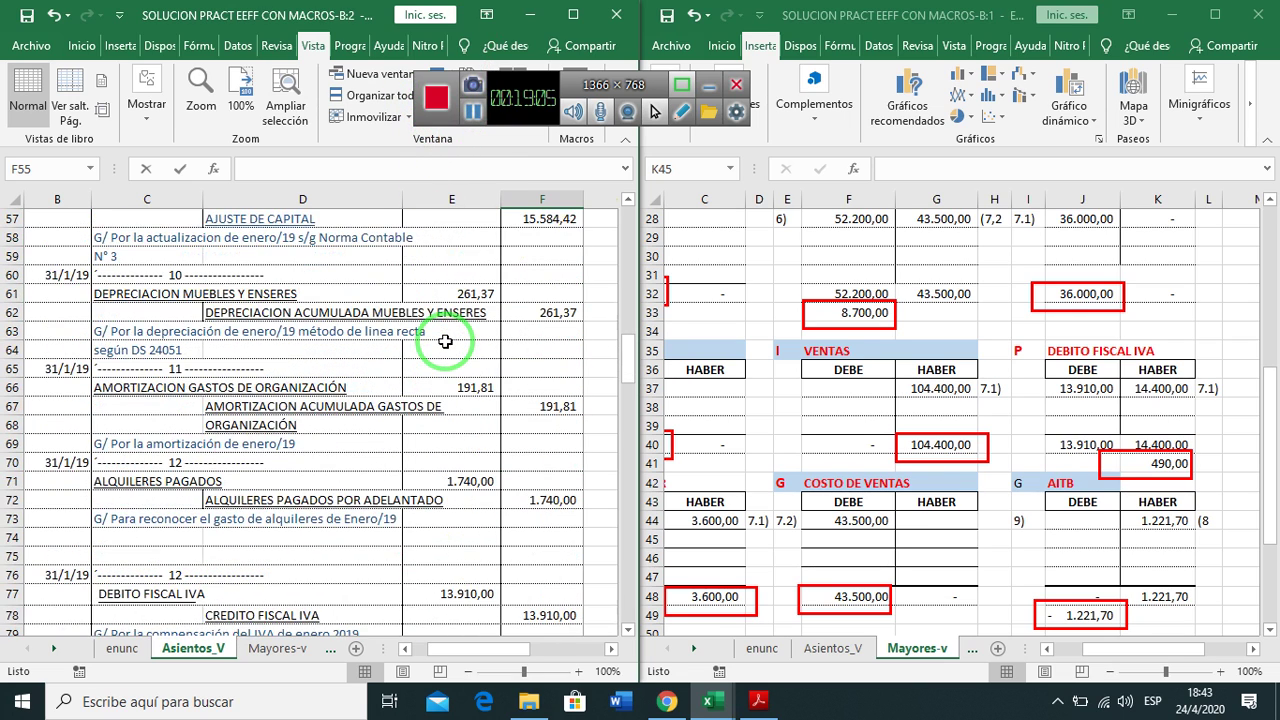
scroll(444, 341, "up", 2)
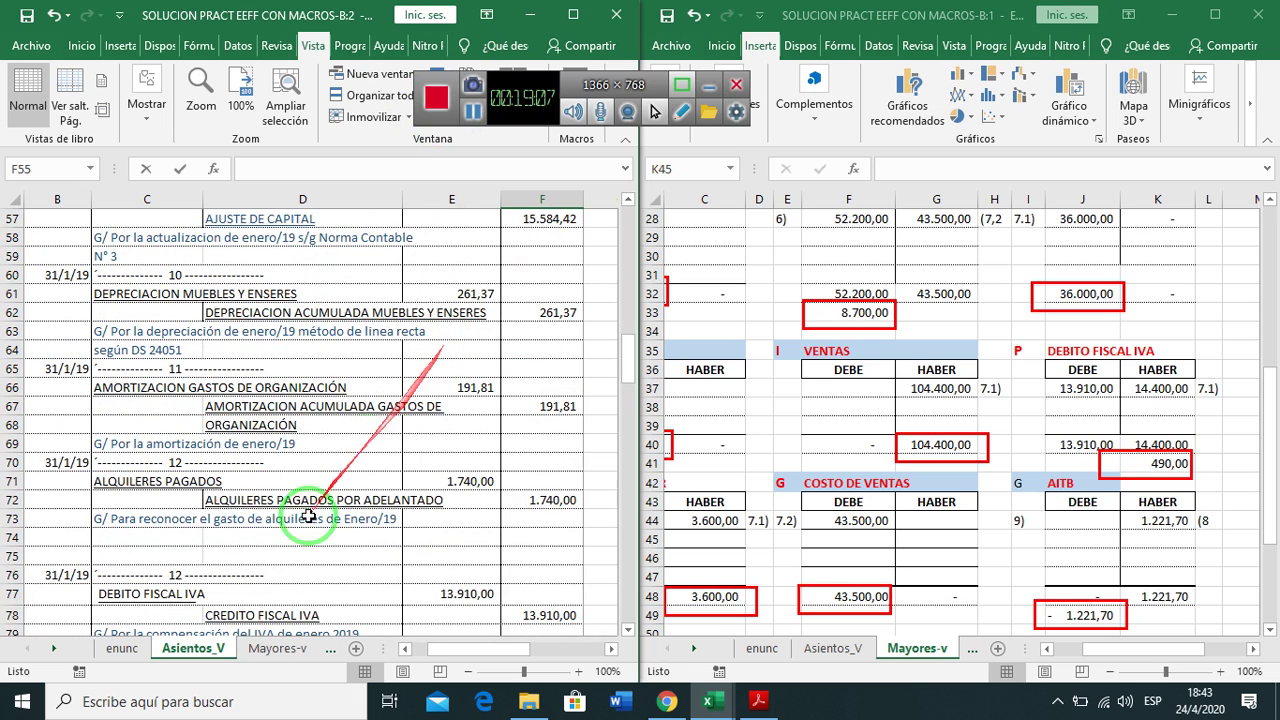
left_click(145, 570)
double_click(145, 570)
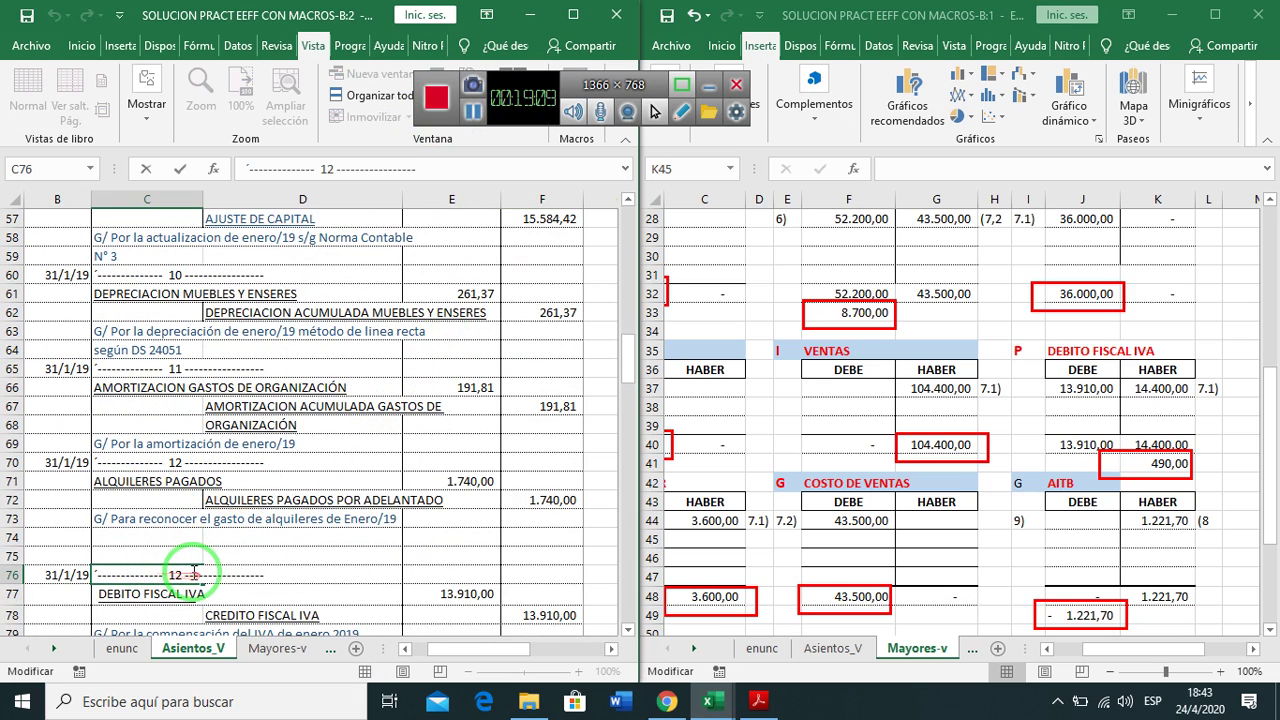